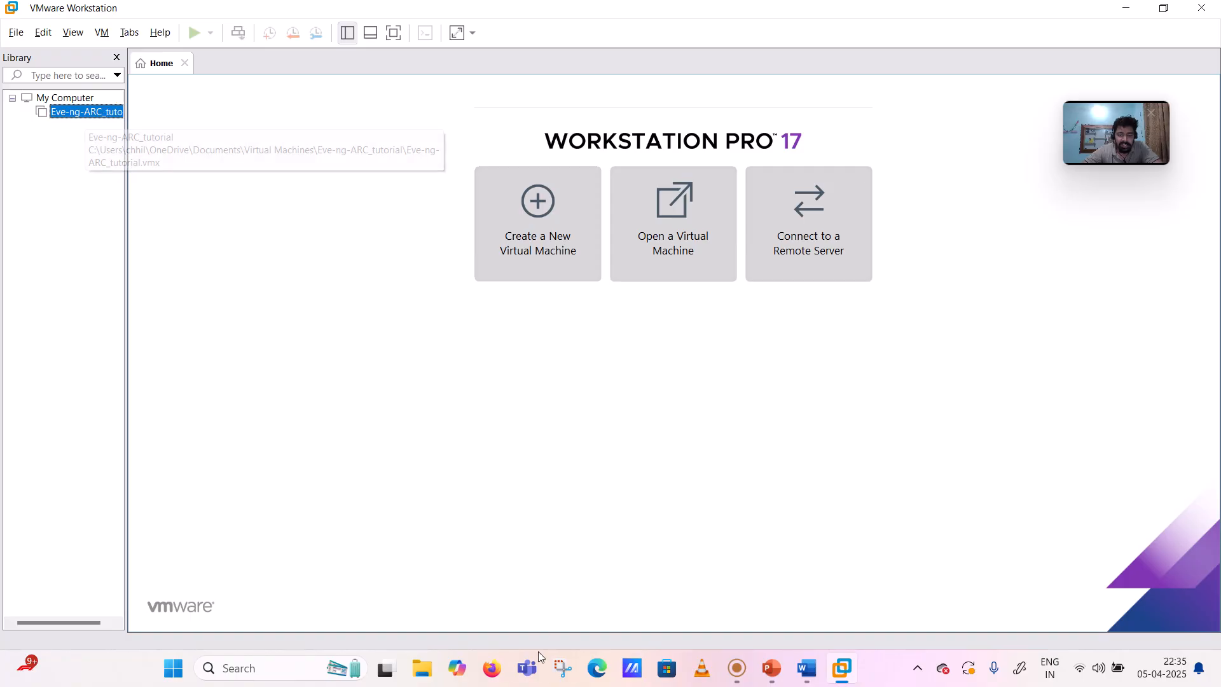
pyautogui.rightClick(493, 676)
pyautogui.click(479, 571)
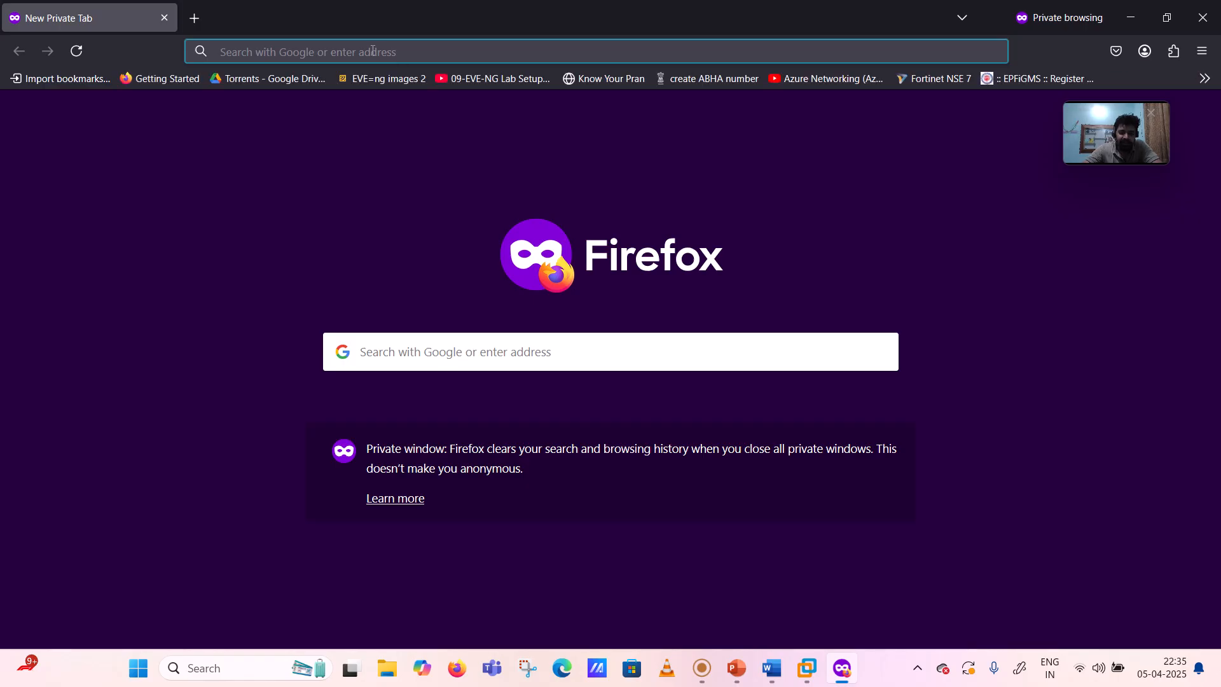
pyautogui.click(374, 50)
pyautogui.write('www.google.com')
pyautogui.press('Return')
# Step: Search Google for the Fortinet support site and open support.fortinet.com from the results
pyautogui.write('support')
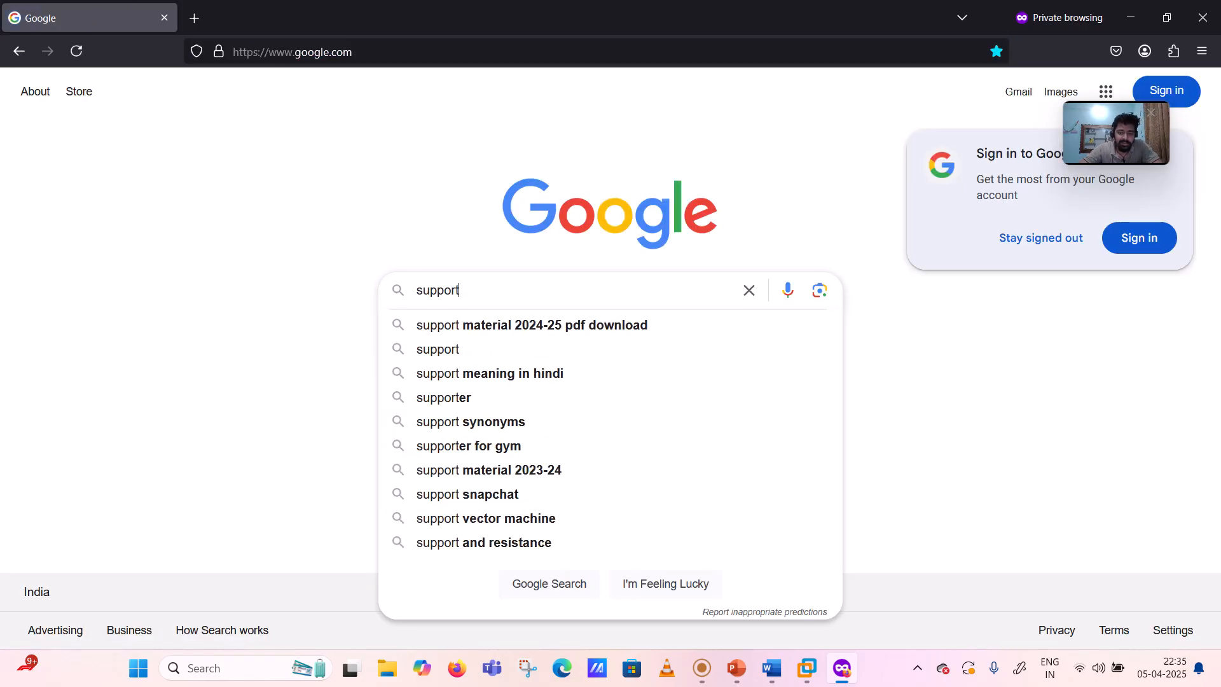
pyautogui.write('.fort')
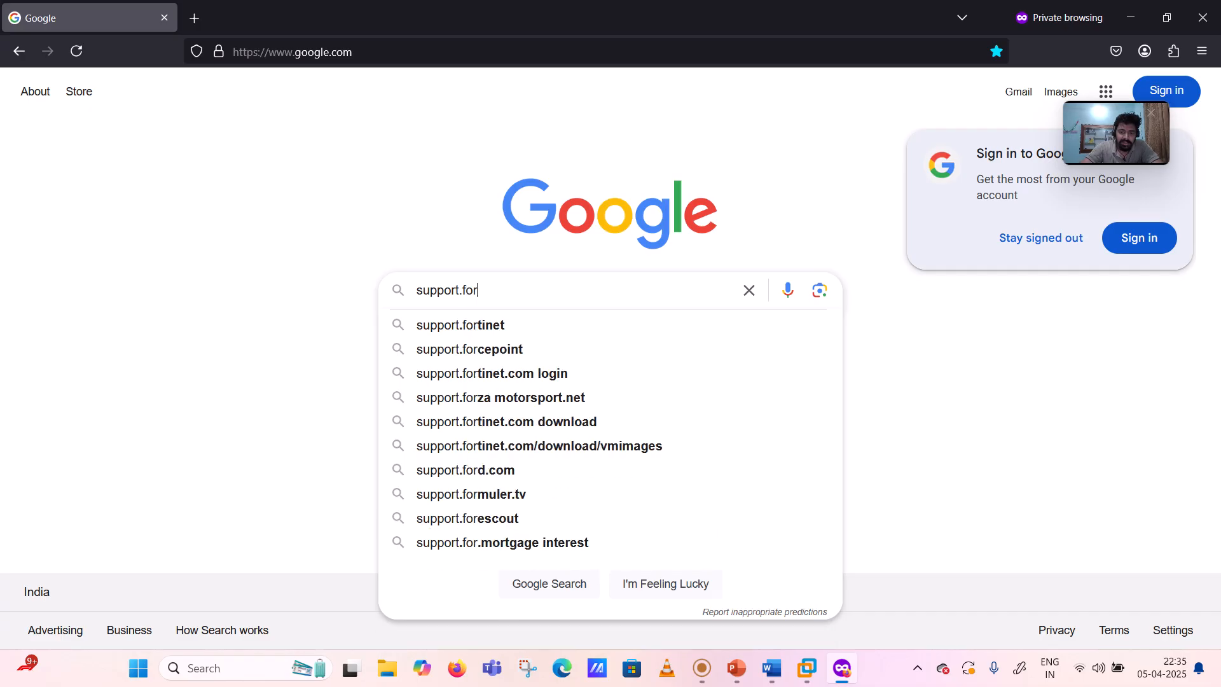
pyautogui.click(479, 336)
pyautogui.click(256, 252)
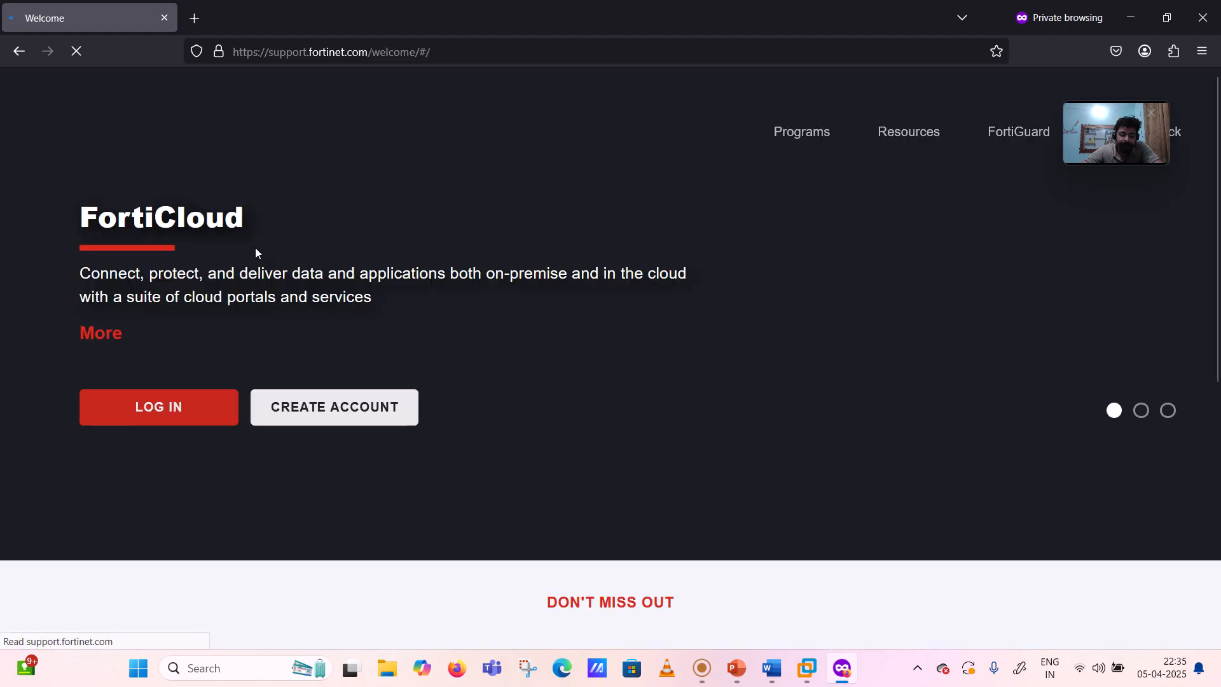
# Step: Start the FortiCloud login and choose to log in as an Email user
pyautogui.click(172, 415)
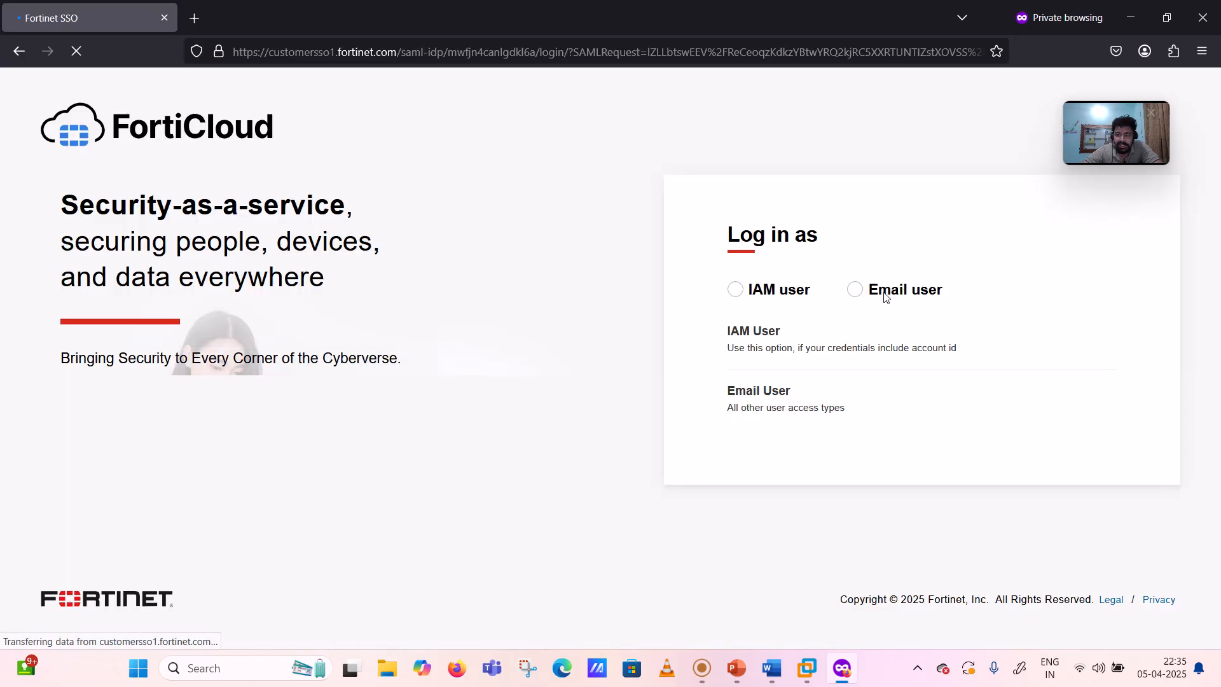
pyautogui.click(853, 293)
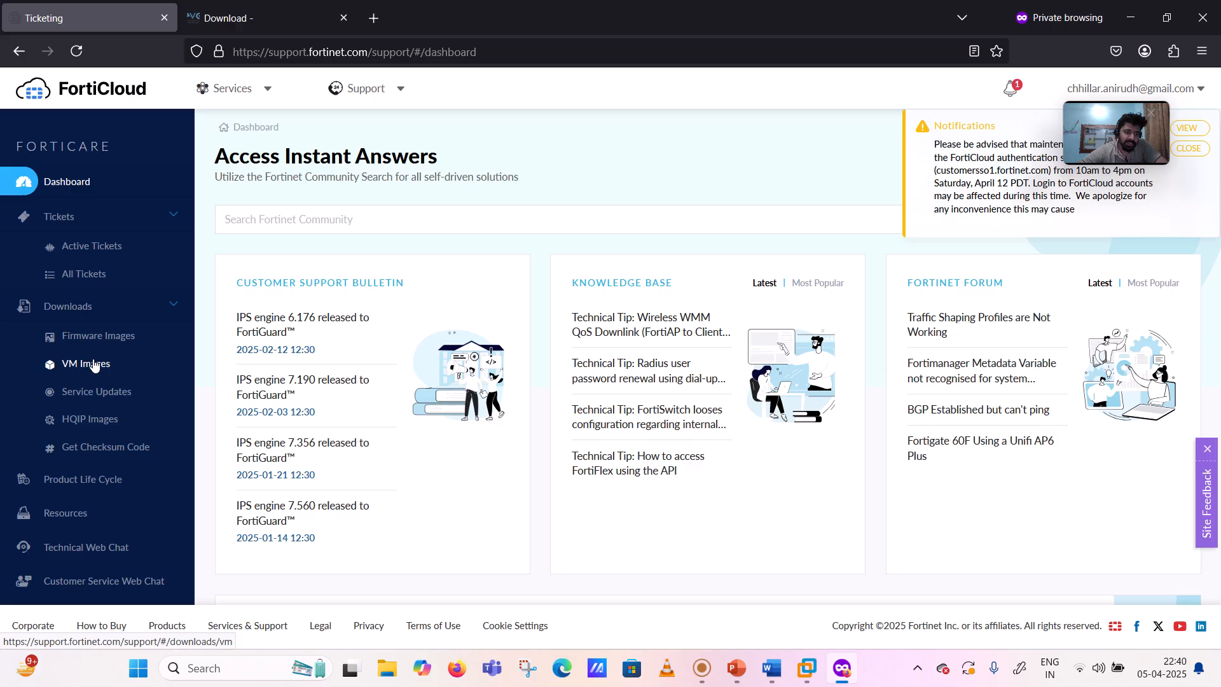
# Step: Open the VM Images downloads page and select FortiGate as the product
pyautogui.click(82, 317)
pyautogui.click(82, 317)
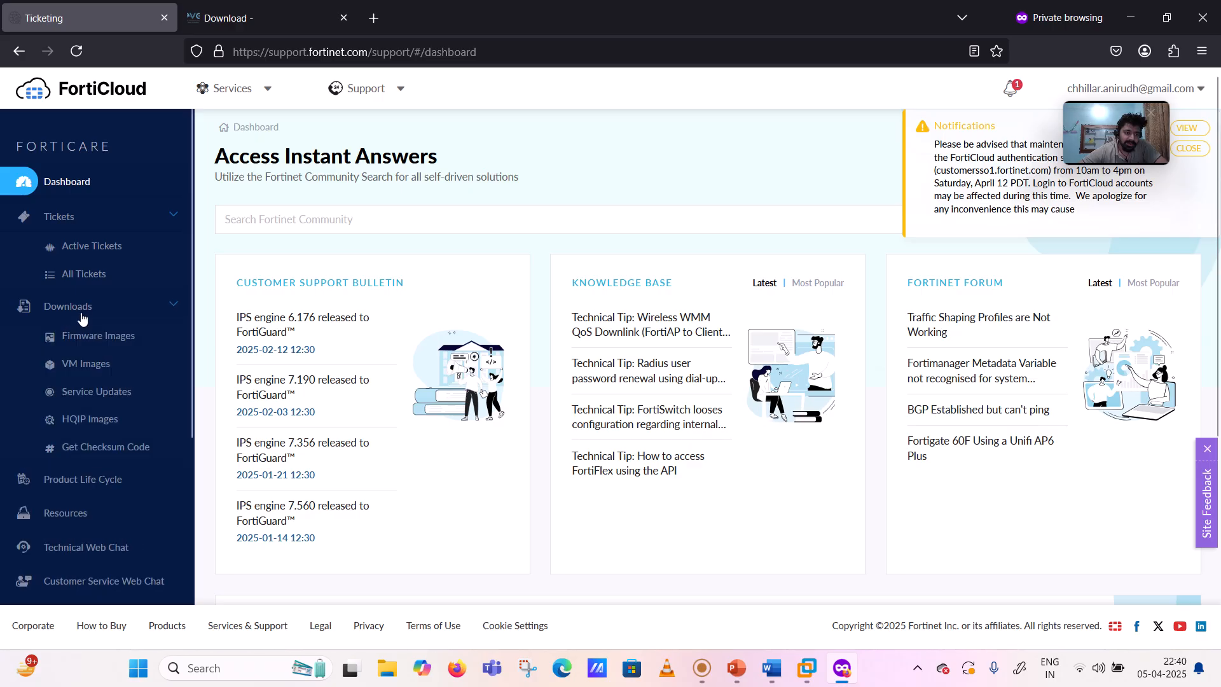
pyautogui.click(83, 371)
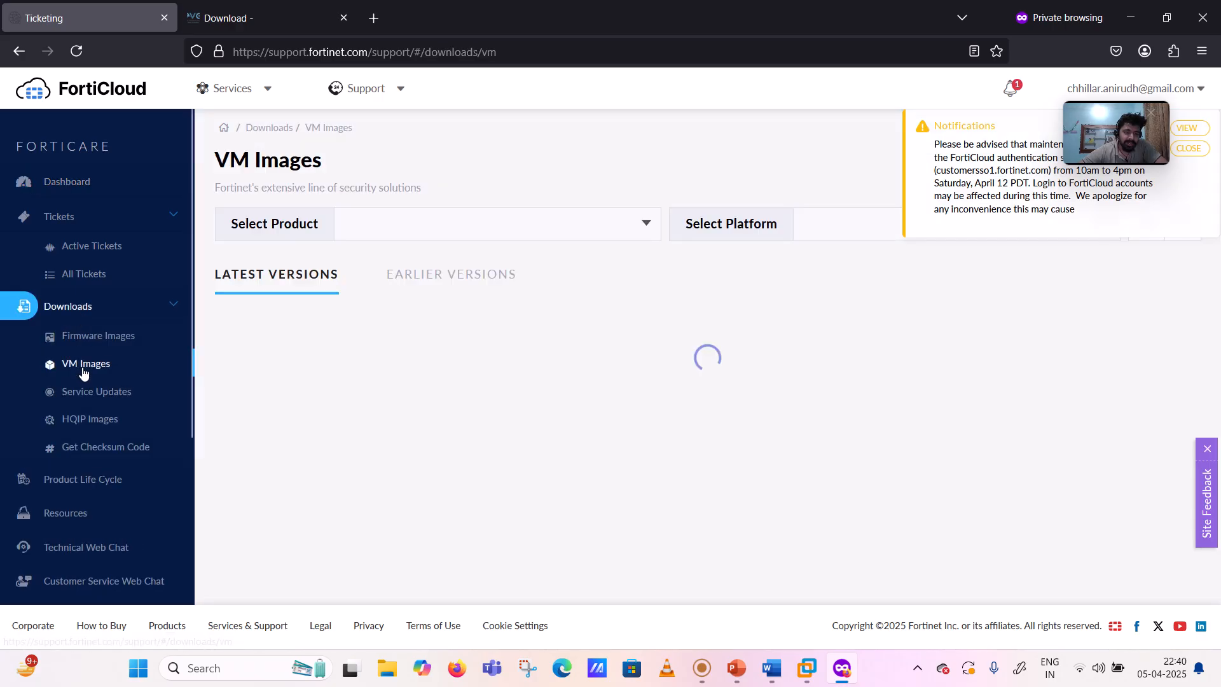
pyautogui.click(500, 225)
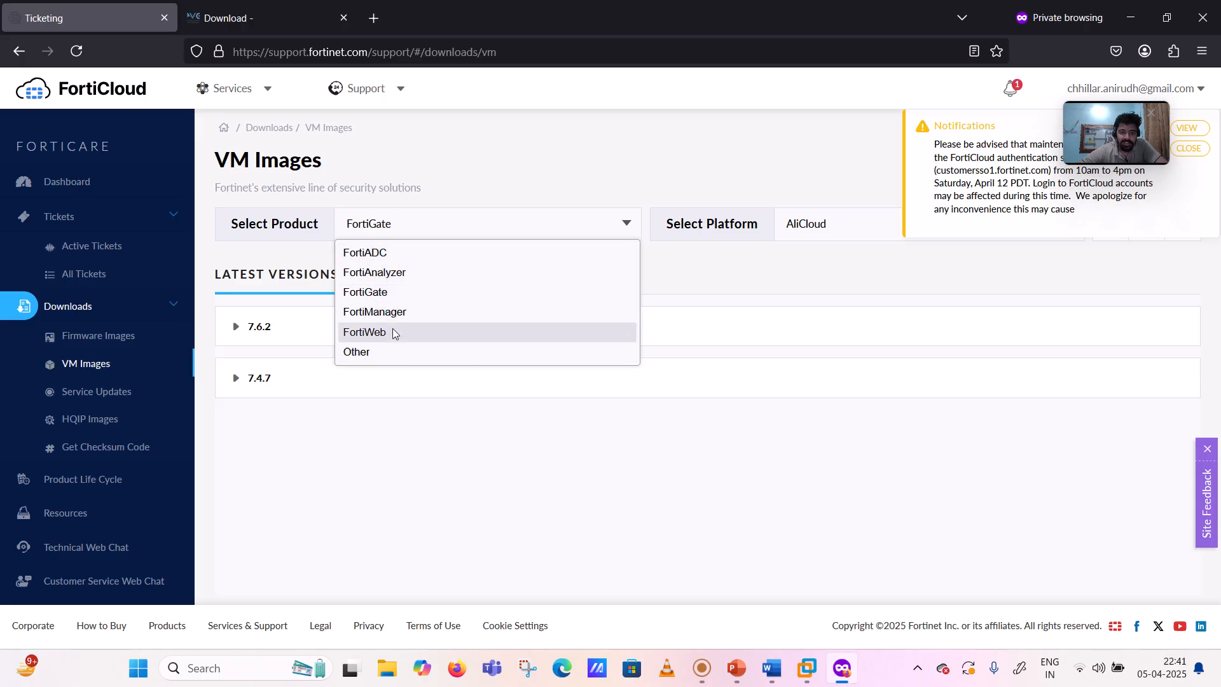
pyautogui.click(405, 272)
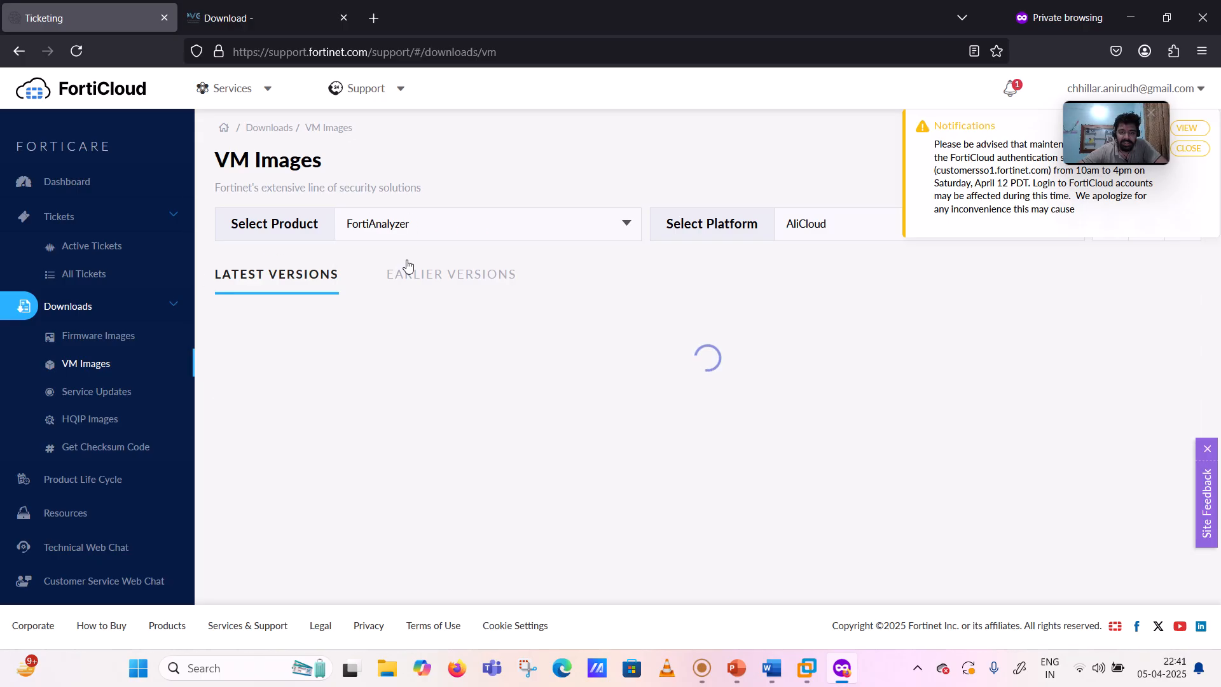
pyautogui.click(437, 230)
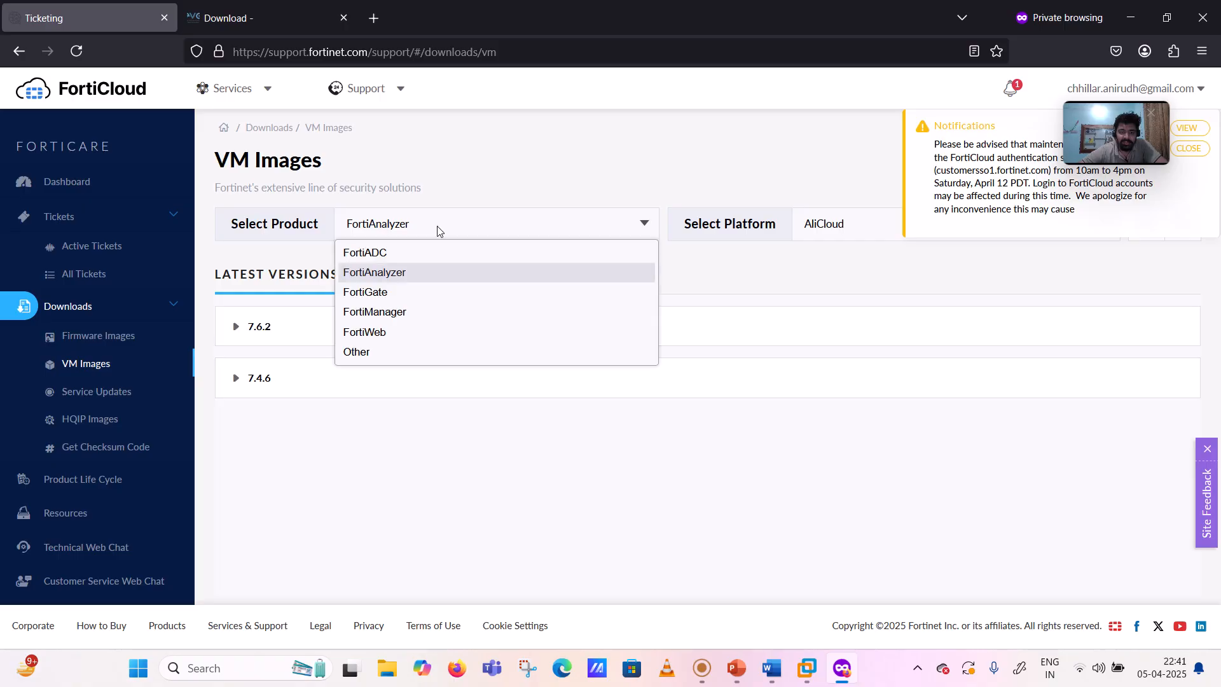
pyautogui.click(405, 292)
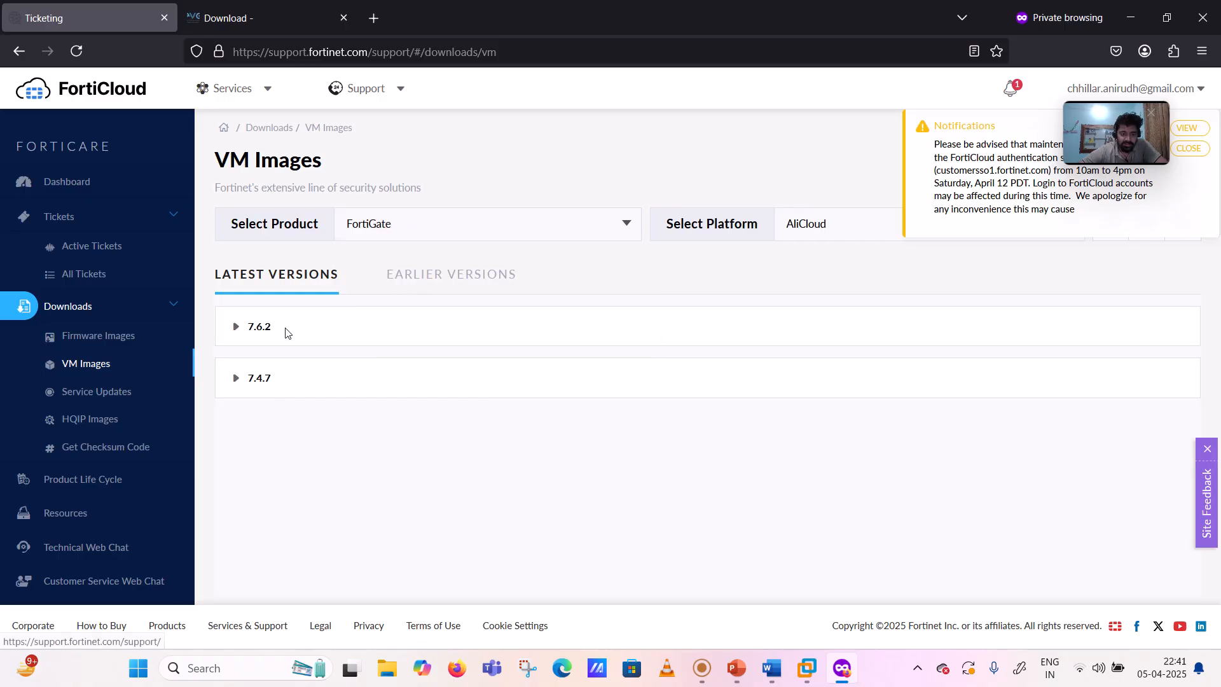
# Step: Review the FortiGate image files under versions 7.6.2 and 7.4.7, collapsing both lists when done
pyautogui.click(253, 331)
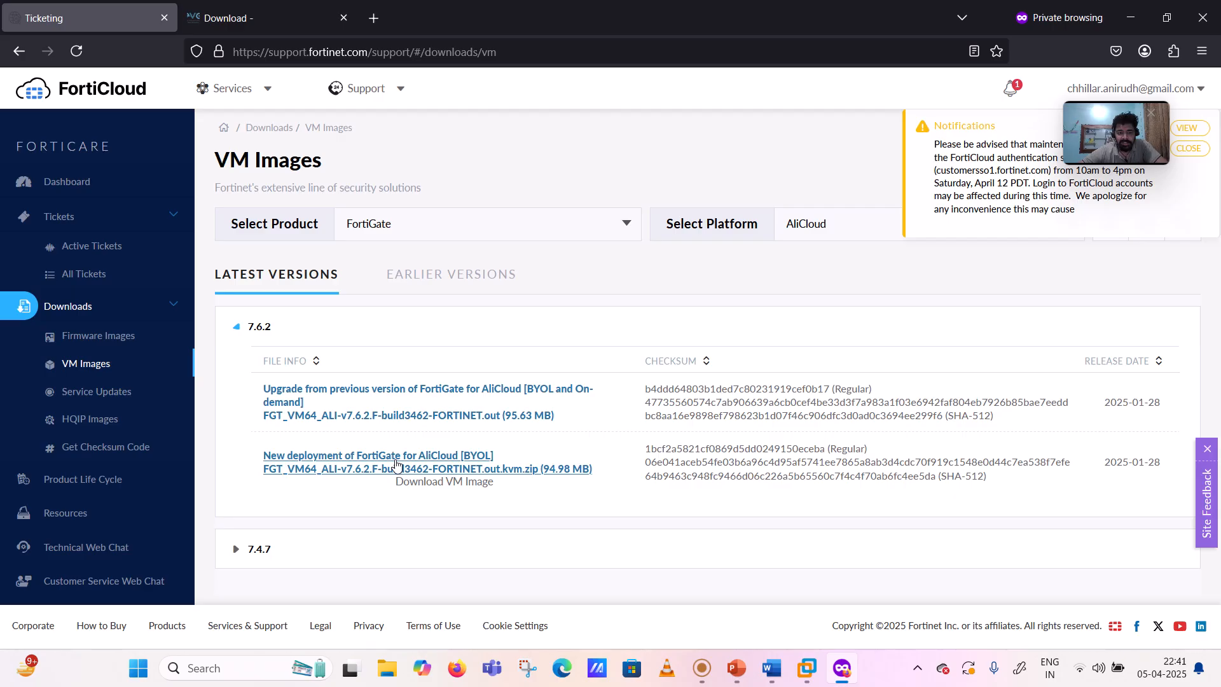
pyautogui.click(252, 551)
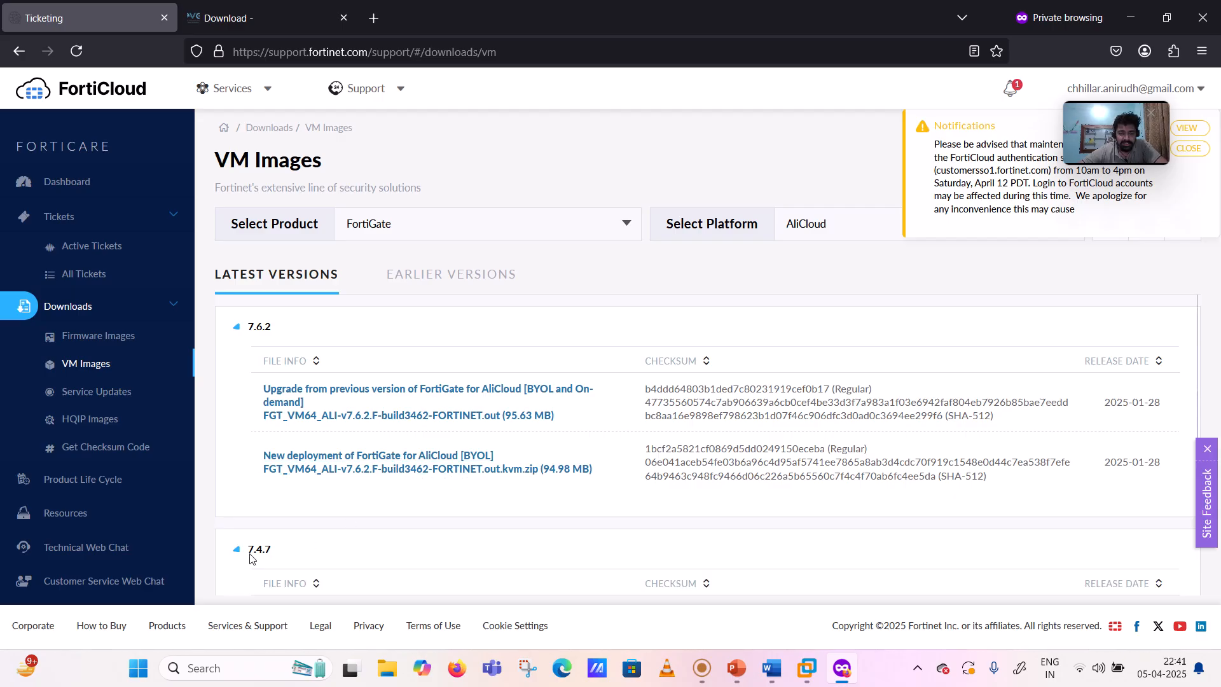
pyautogui.scroll(-2, 318, 553)
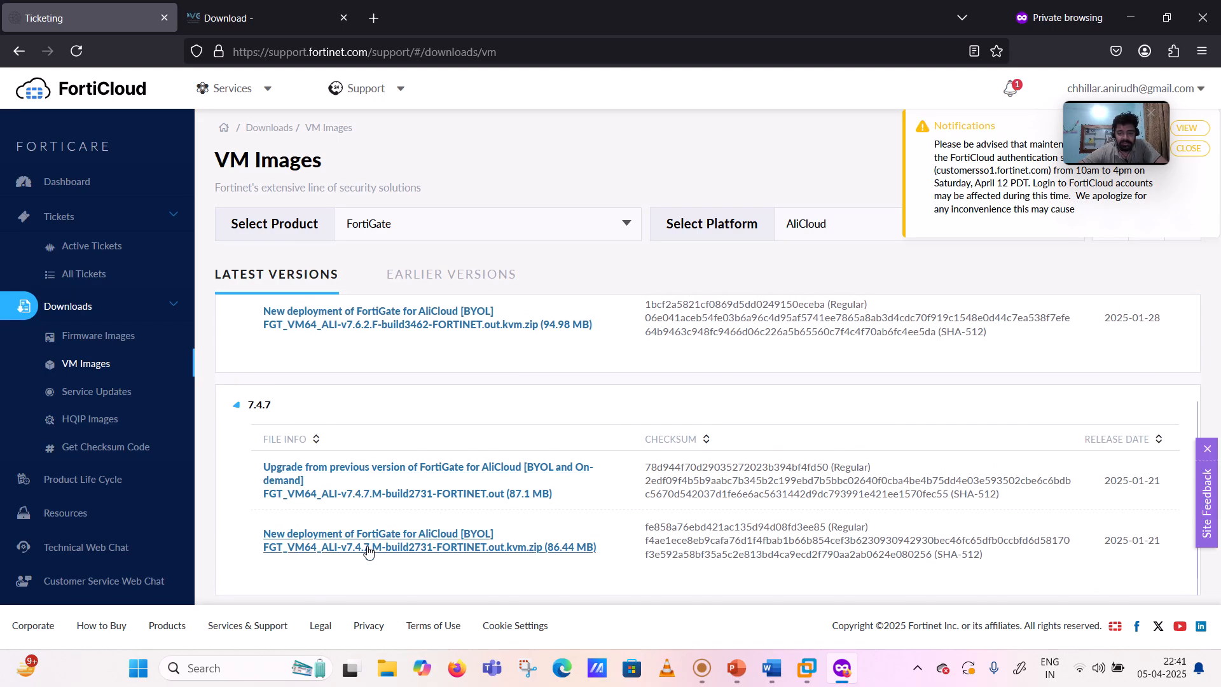
pyautogui.click(259, 406)
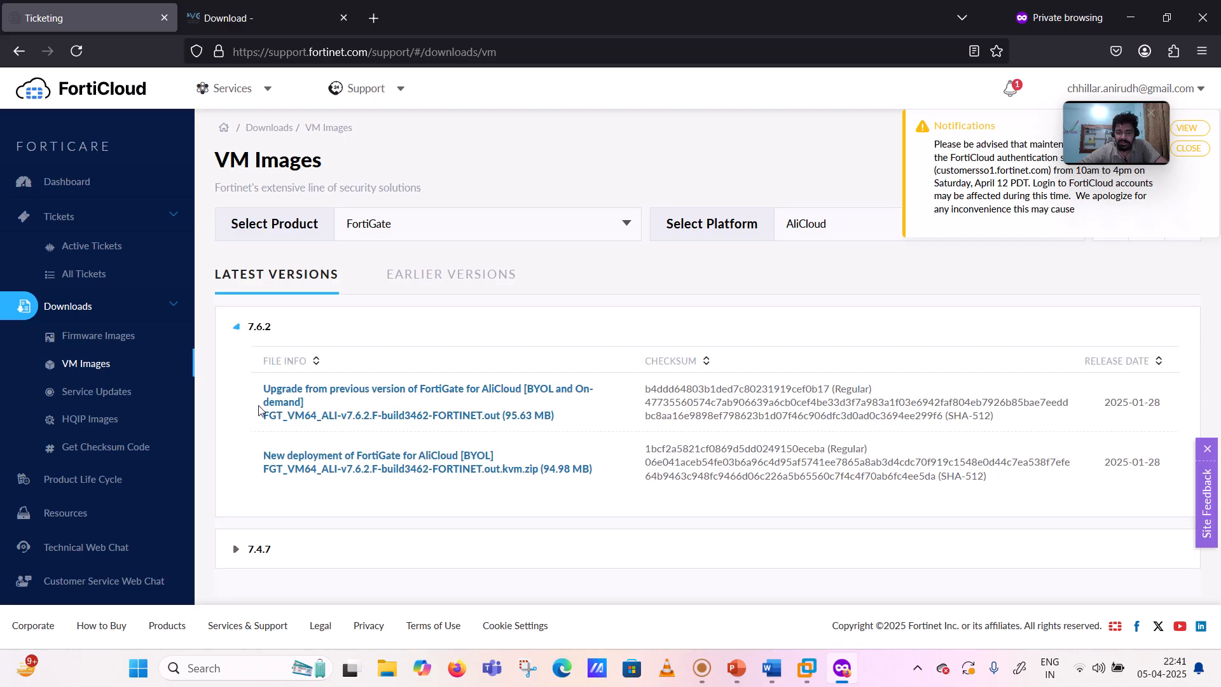
pyautogui.click(255, 330)
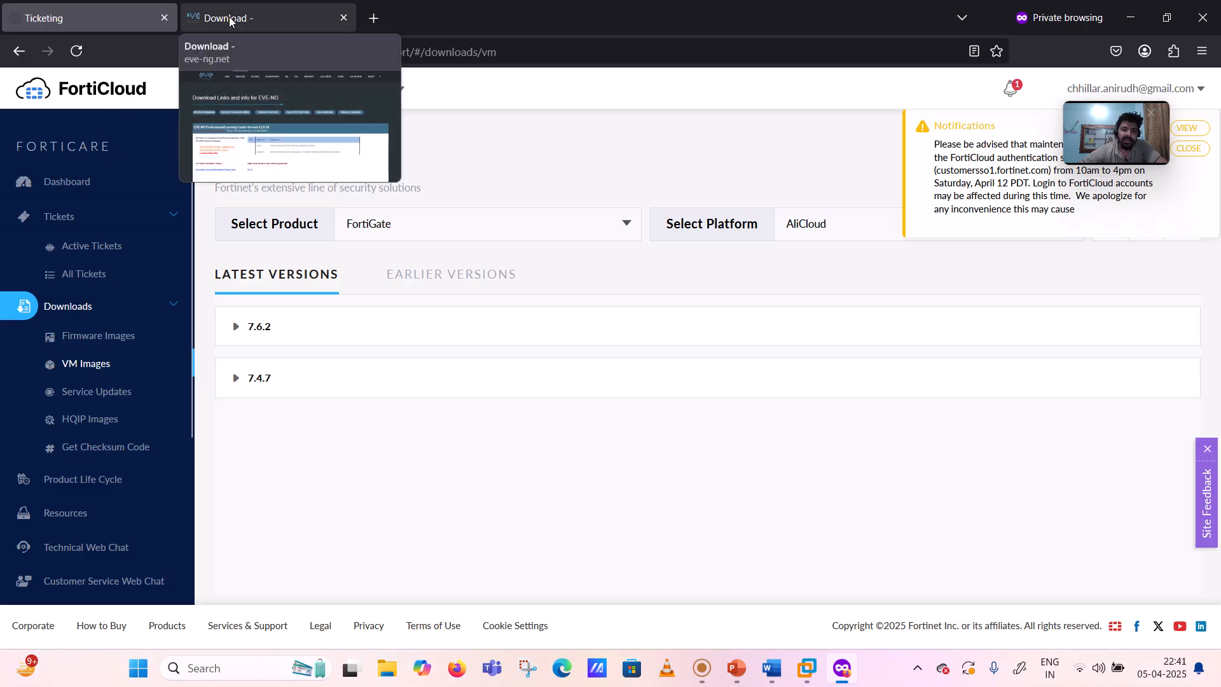
# Step: Search Google for eve-ng in a new tab and open the official EVE-NG website
pyautogui.click(374, 25)
pyautogui.write('google.com/')
pyautogui.press('Return')
pyautogui.write('e')
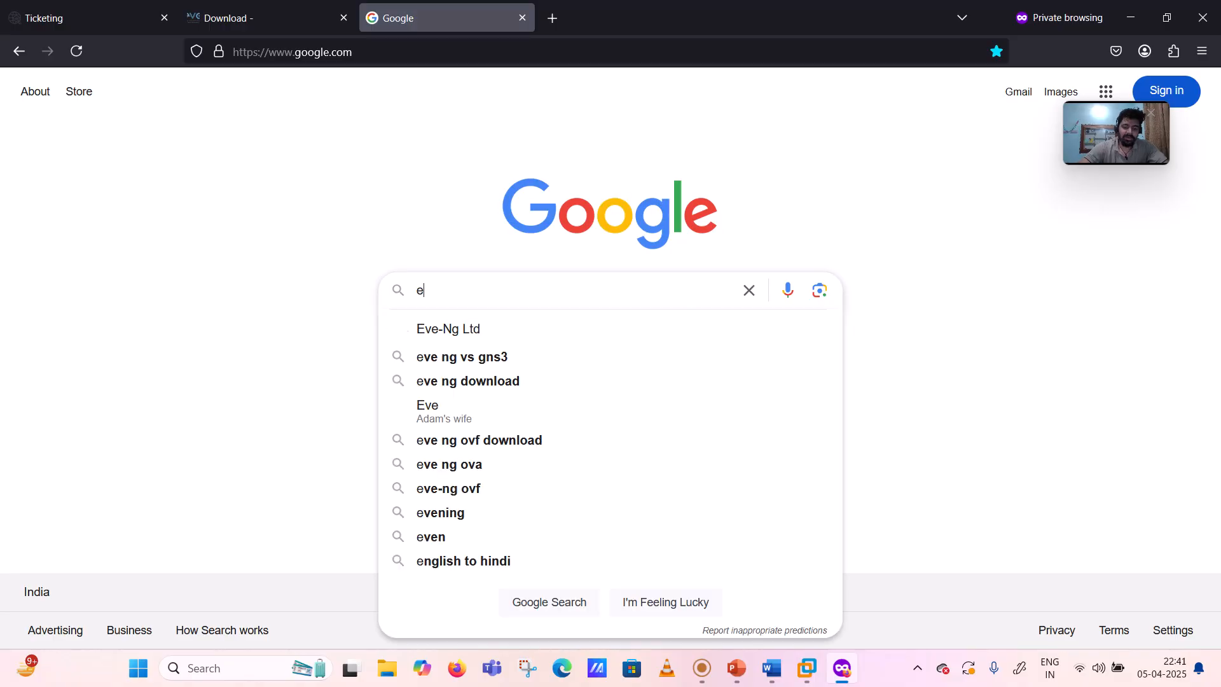
pyautogui.write('ve-ng')
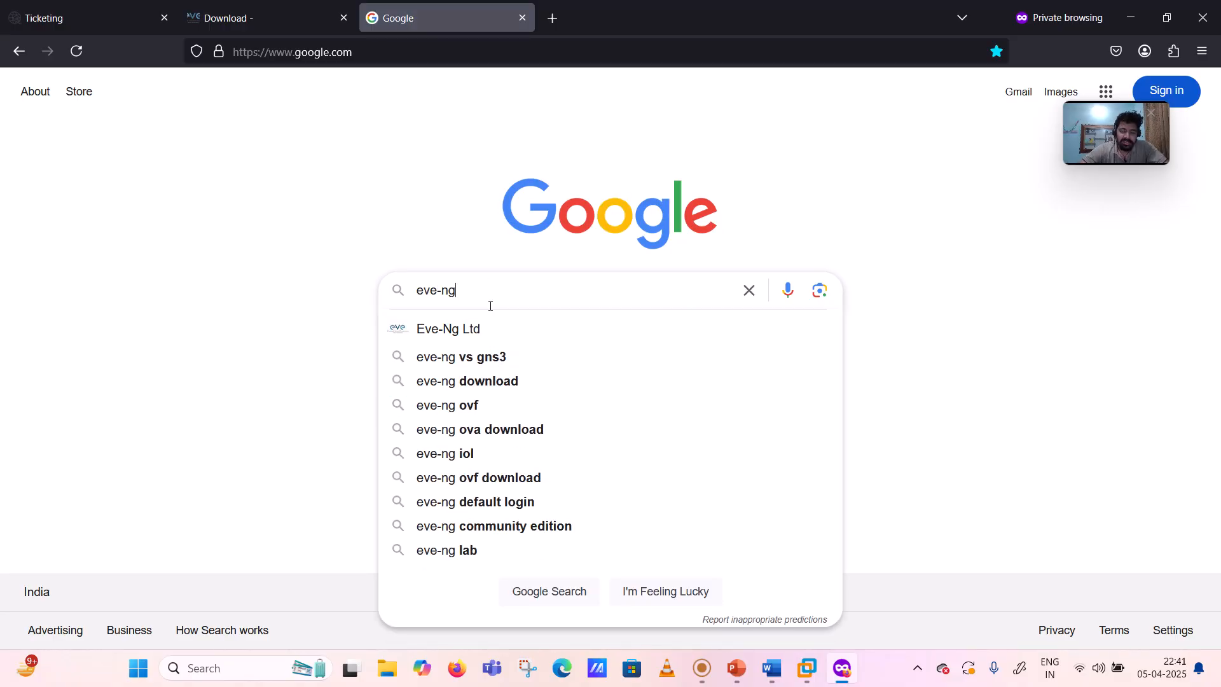
pyautogui.press('Return')
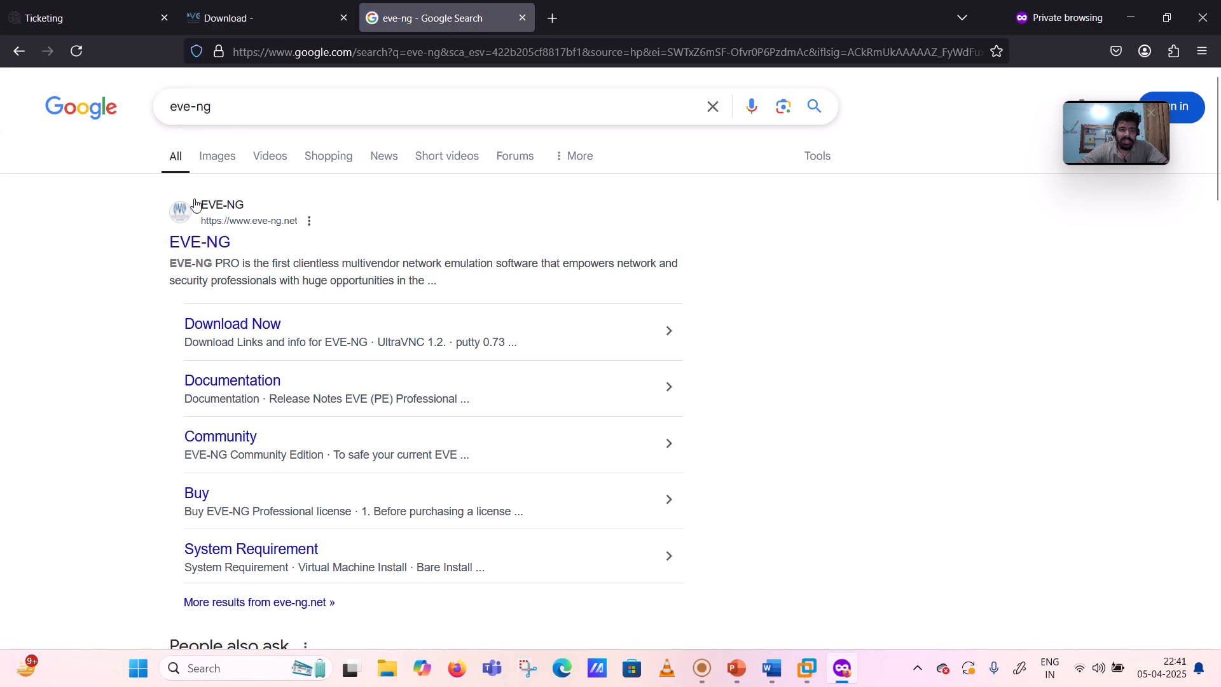
pyautogui.click(201, 248)
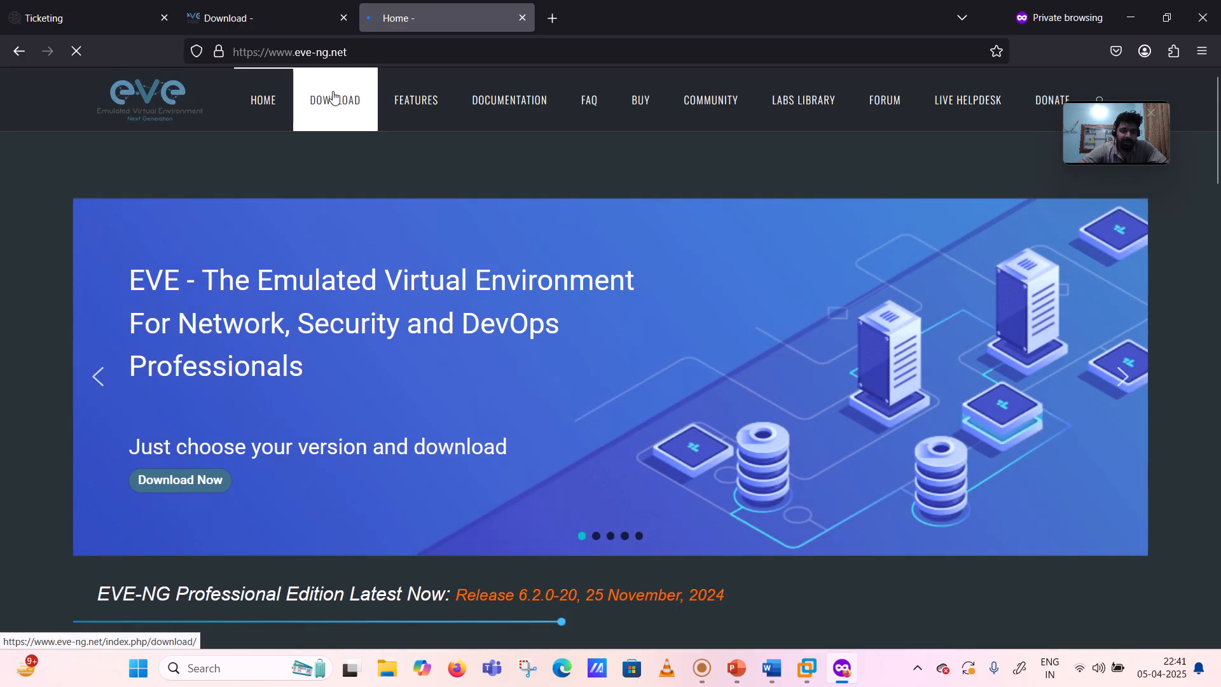
# Step: Open the EVE-NG download page and examine its Professional and free Community Edition sections
pyautogui.click(332, 103)
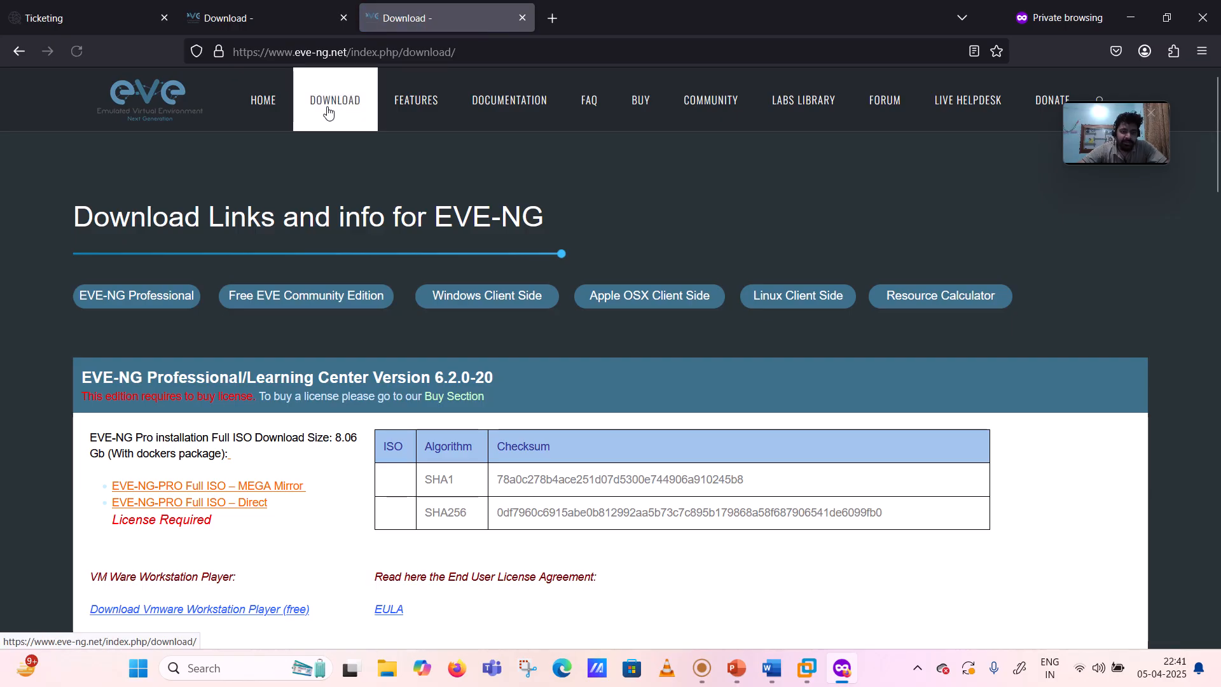
pyautogui.scroll(-3, 190, 422)
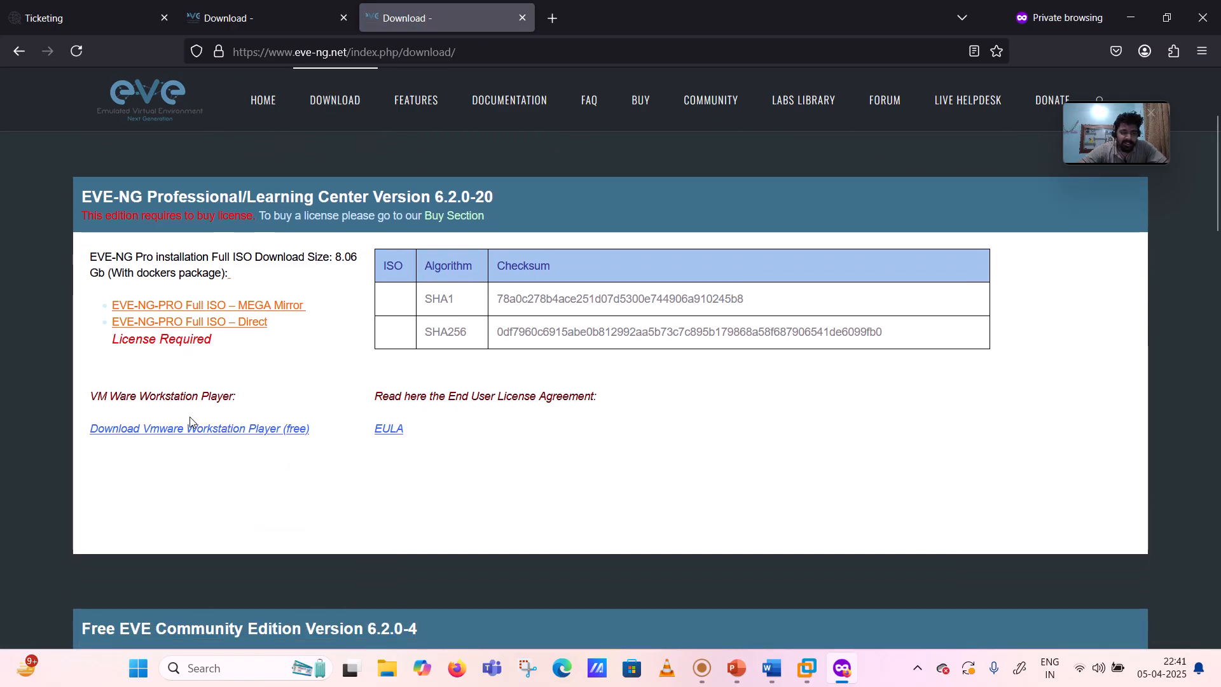
pyautogui.moveTo(83, 162); pyautogui.dragTo(196, 166)
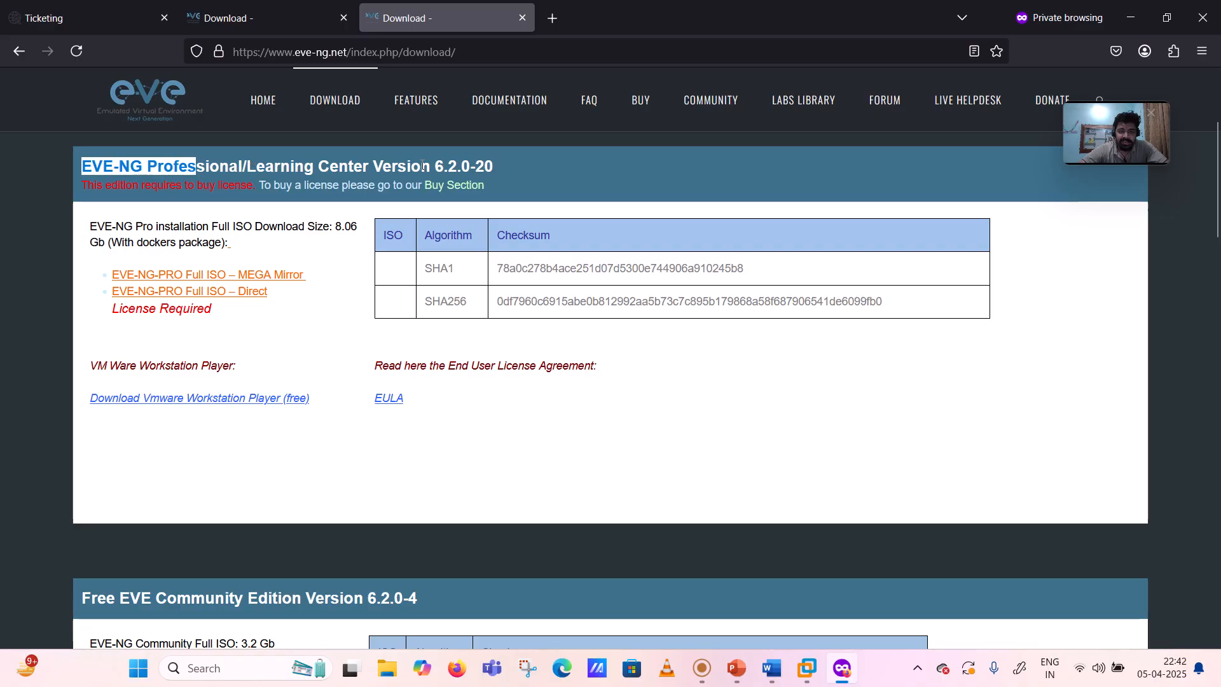
pyautogui.scroll(-5, 318, 322)
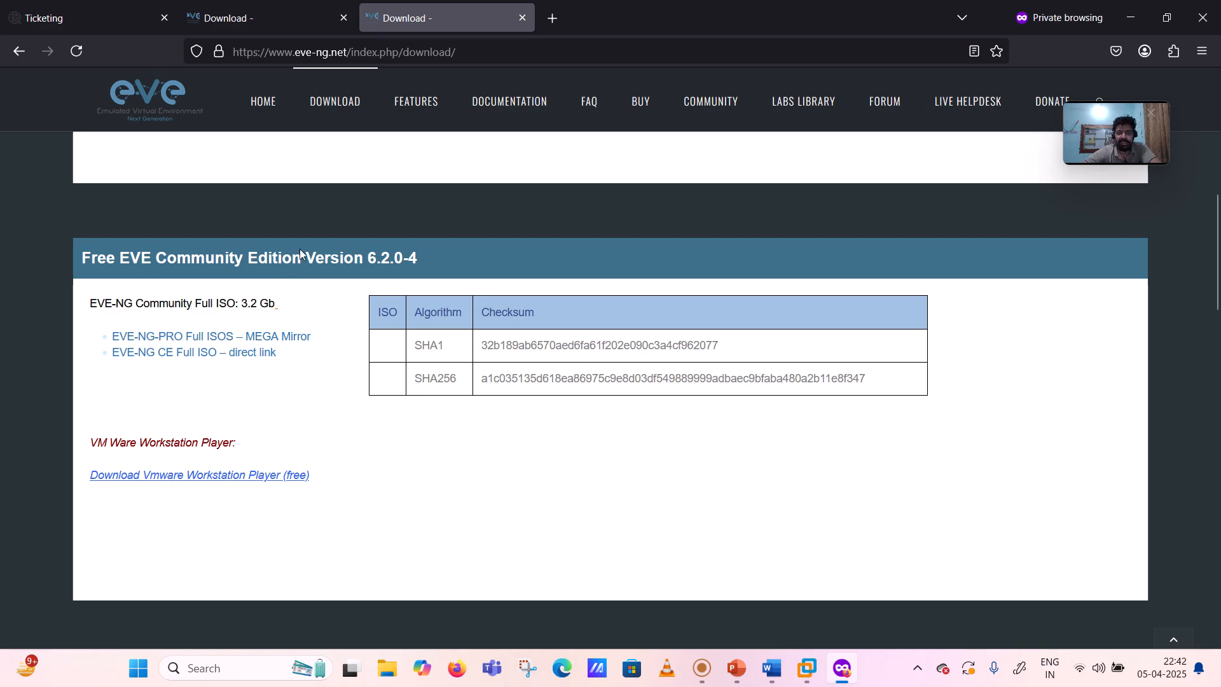
# Step: Try the Community Edition's MEGA mirror and direct ISO links, cancelling the direct download and closing both tabs
pyautogui.click(250, 343)
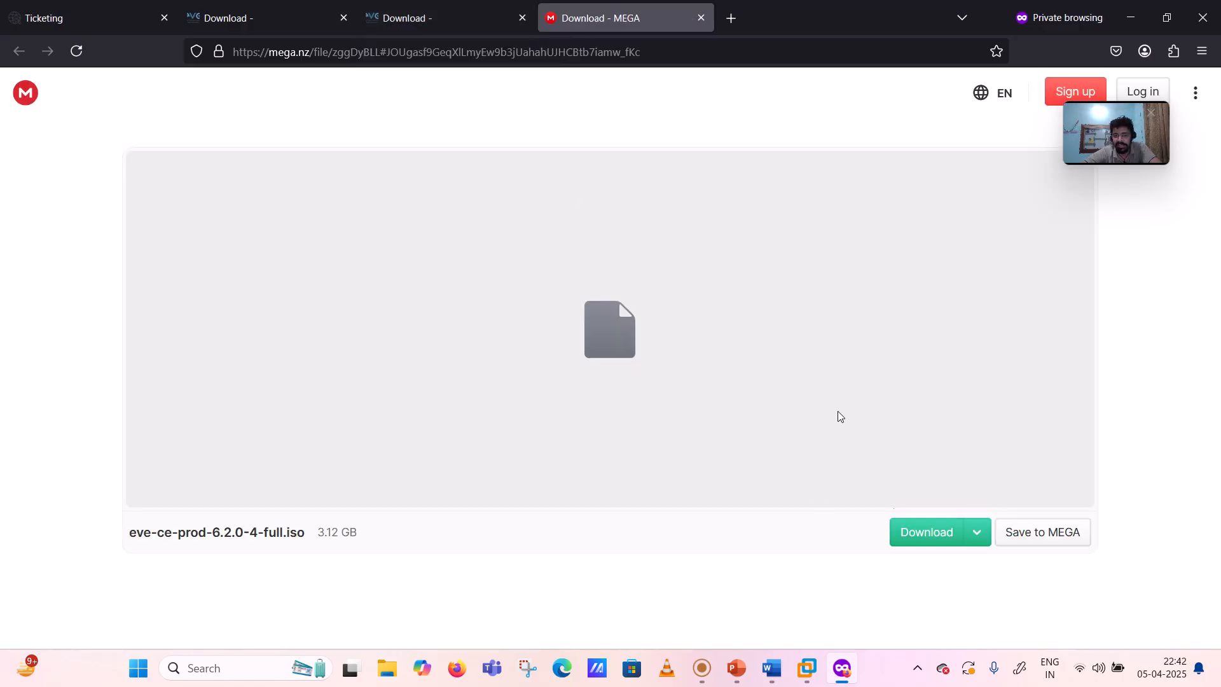
pyautogui.click(448, 20)
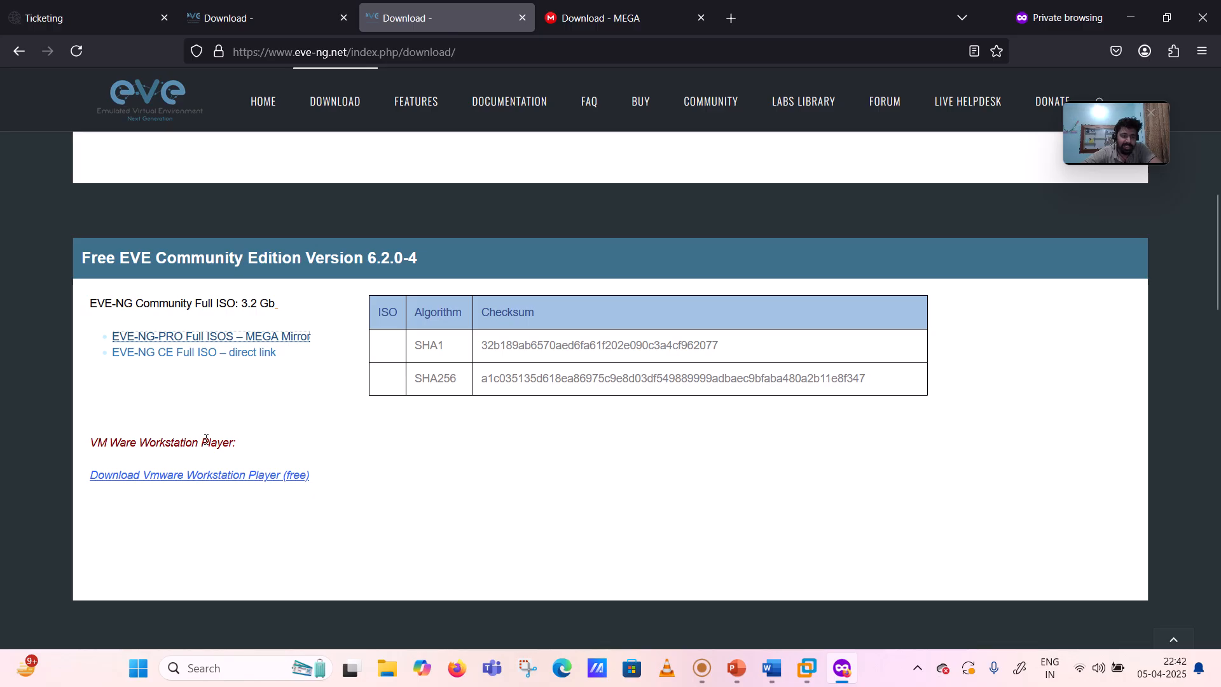
pyautogui.click(197, 351)
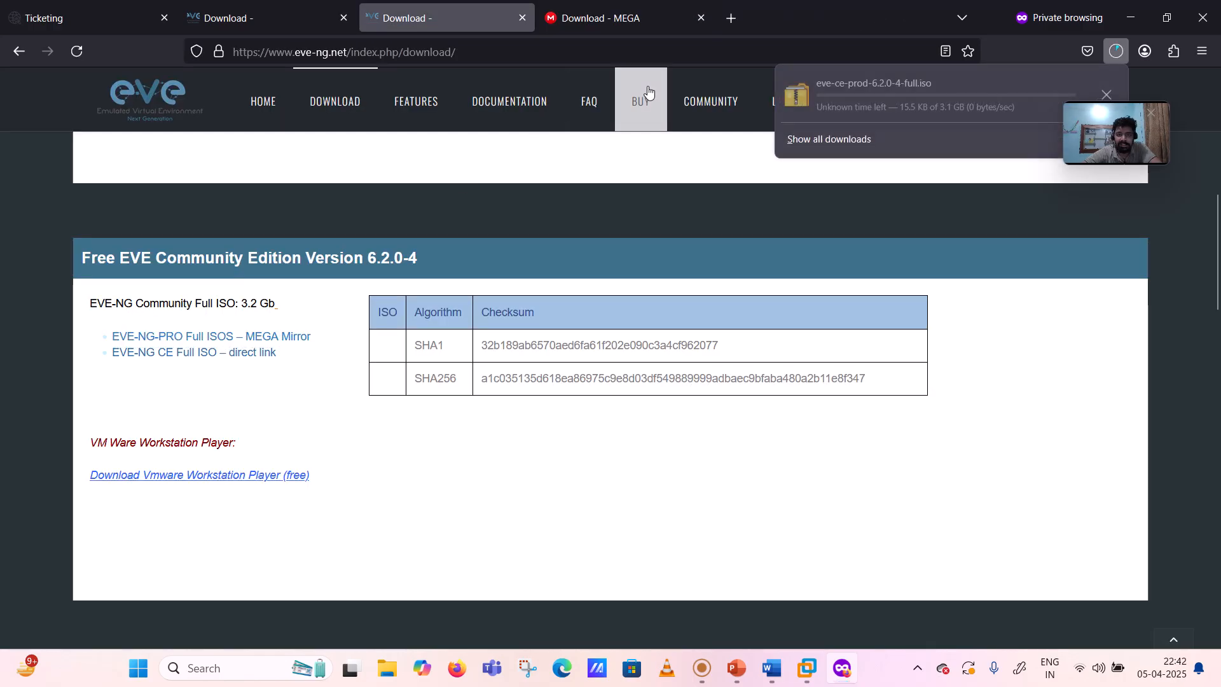
pyautogui.click(1108, 93)
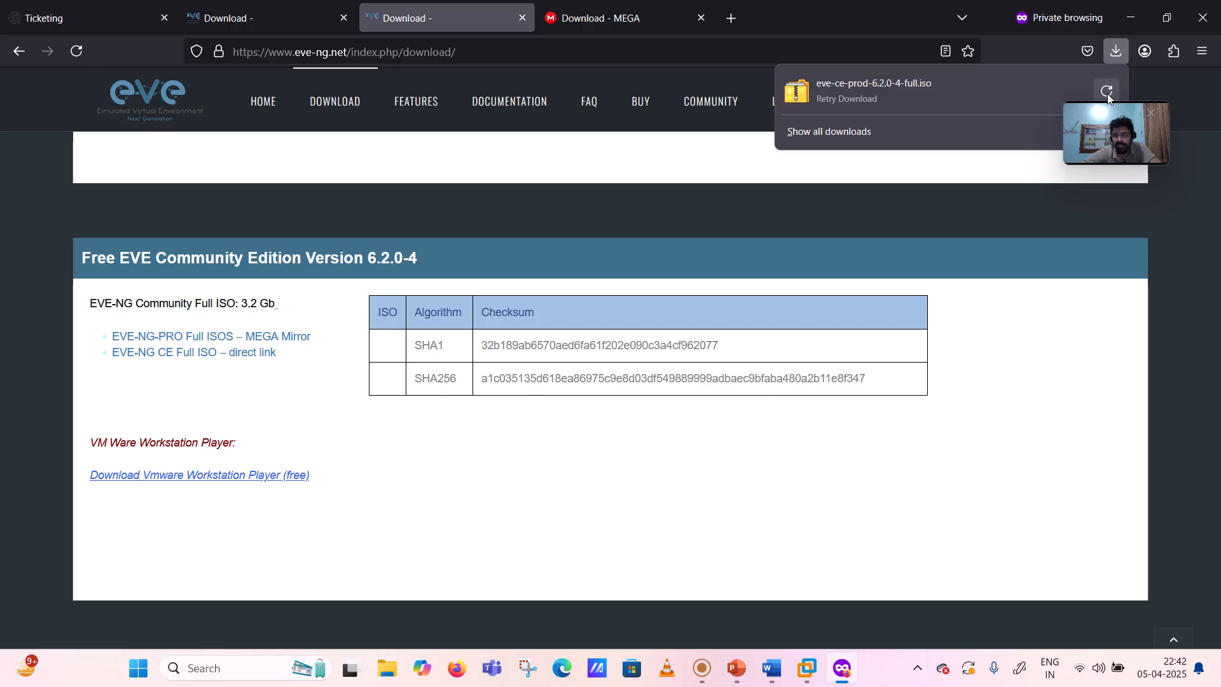
pyautogui.click(1025, 456)
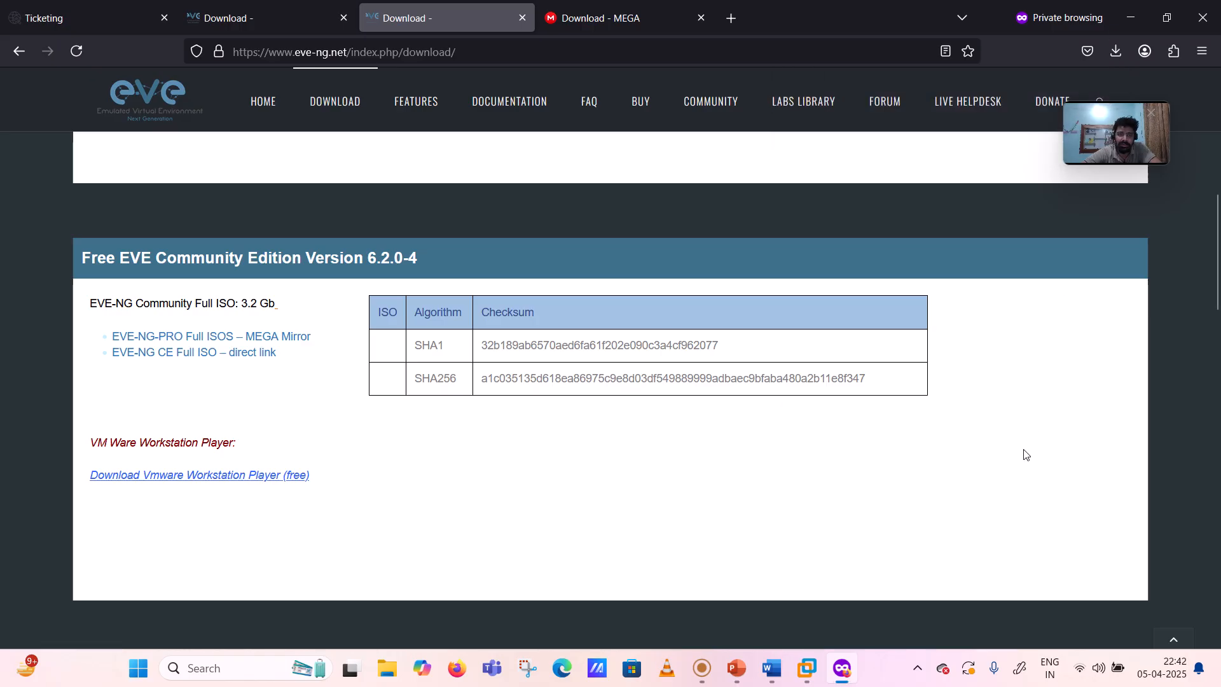
pyautogui.click(525, 25)
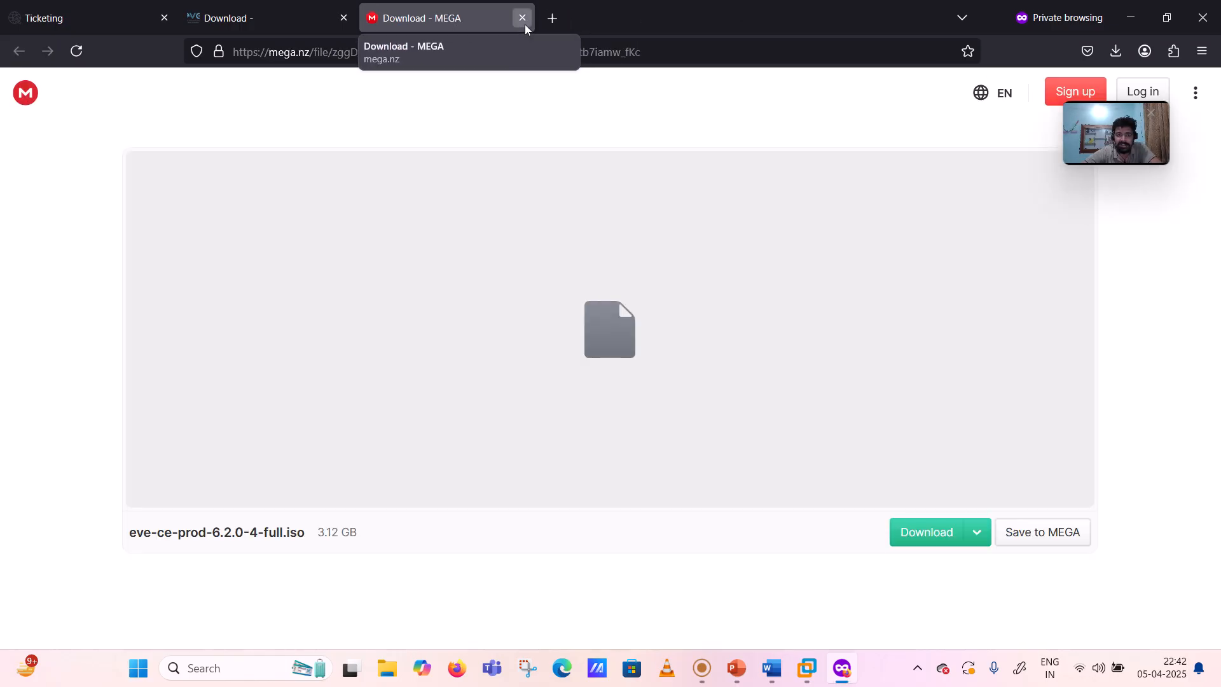
pyautogui.click(524, 24)
# Step: Follow the free VMware Workstation Player download link on the EVE-NG page and dismiss the Broadcom Support Portal welcome message
pyautogui.scroll(-3, 307, 375)
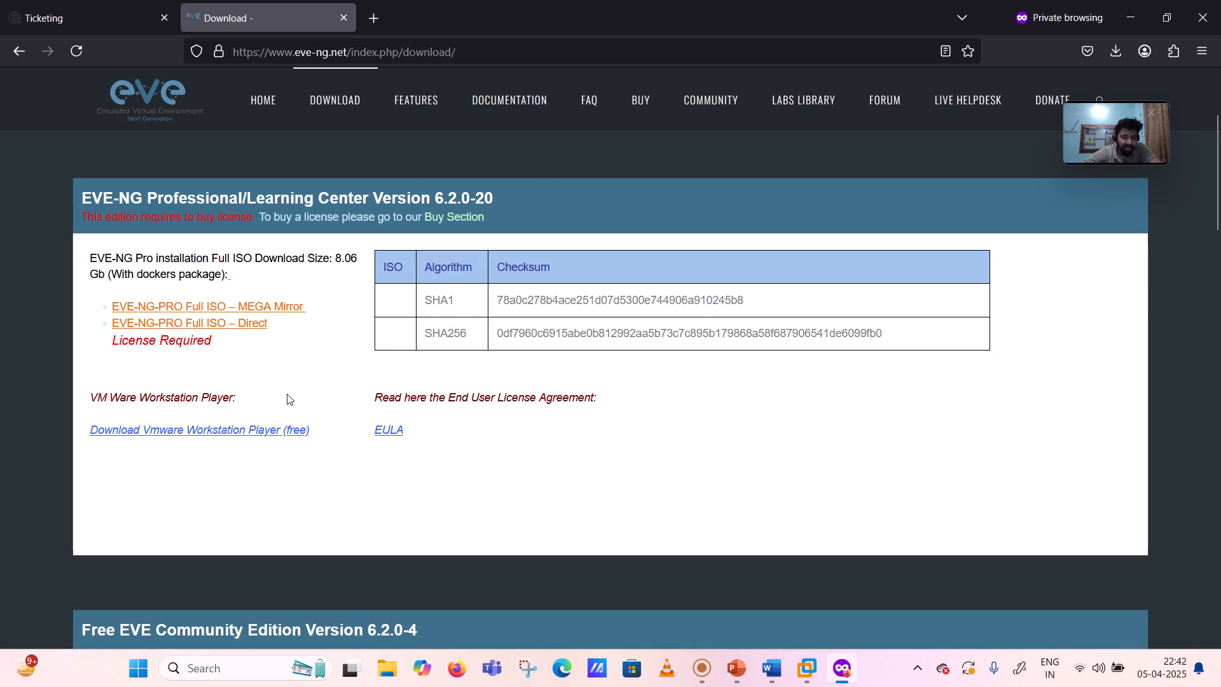
pyautogui.click(263, 432)
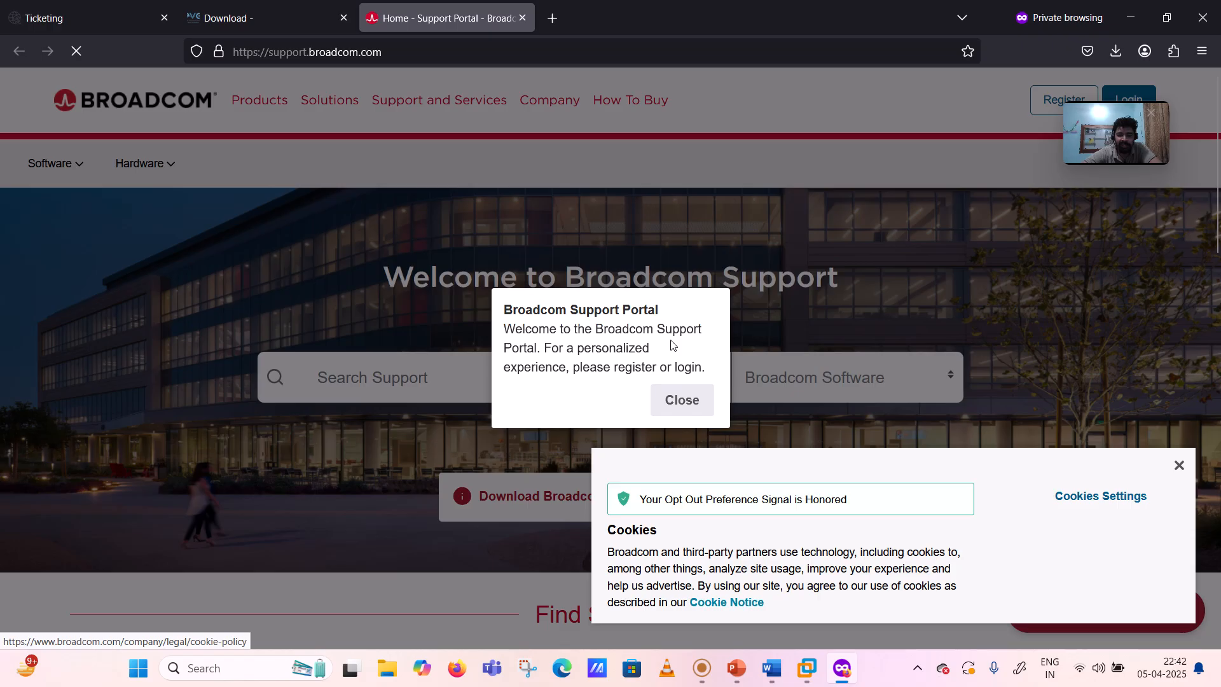
pyautogui.click(680, 399)
# Step: Look over the Broadcom support home page and its Hardware and Software product categories for VMware
pyautogui.scroll(-12, 464, 382)
pyautogui.scroll(12, 326, 225)
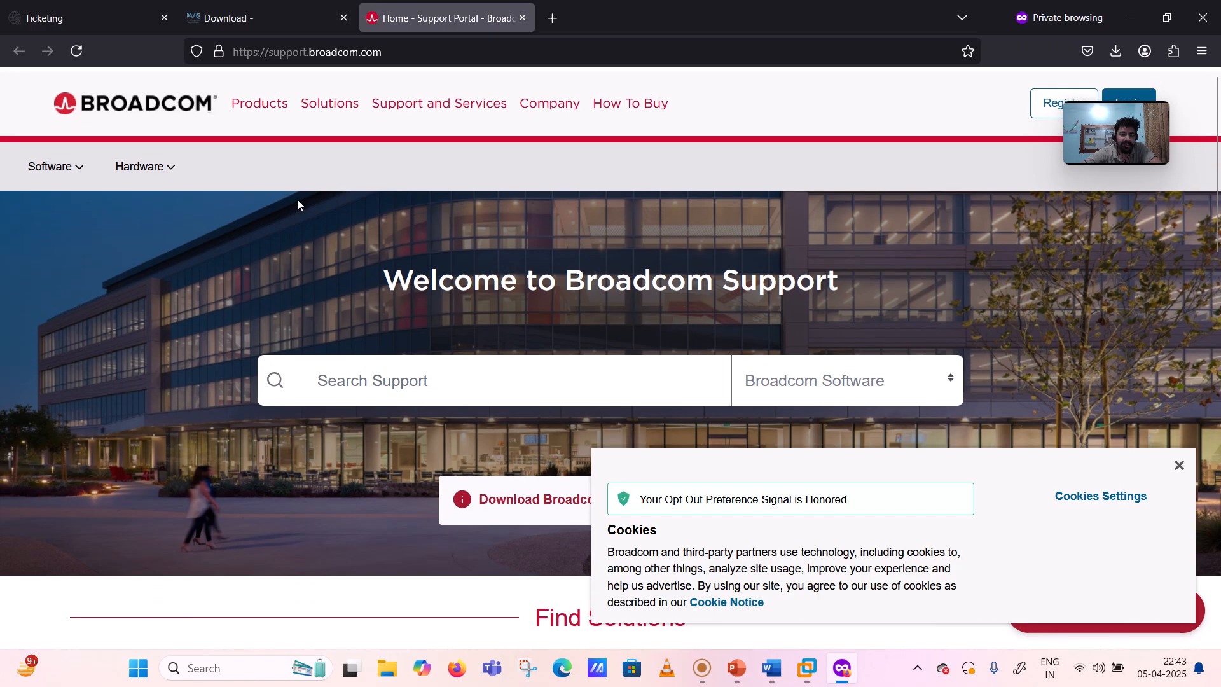
pyautogui.click(154, 176)
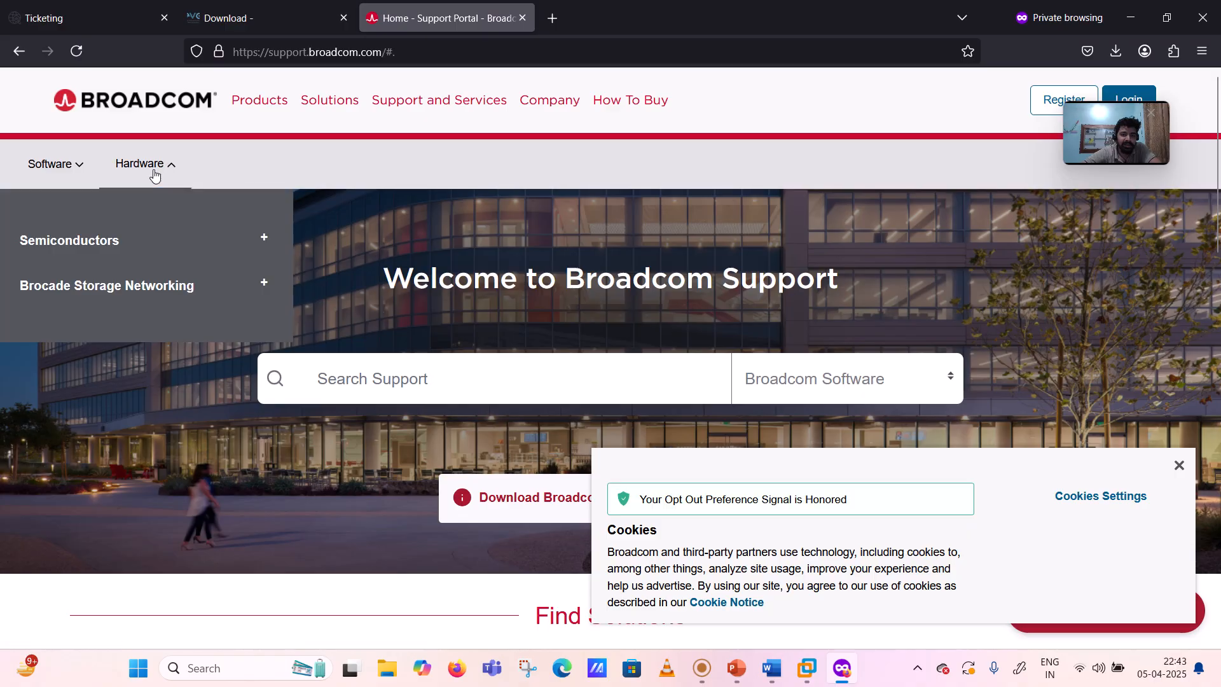
pyautogui.click(54, 167)
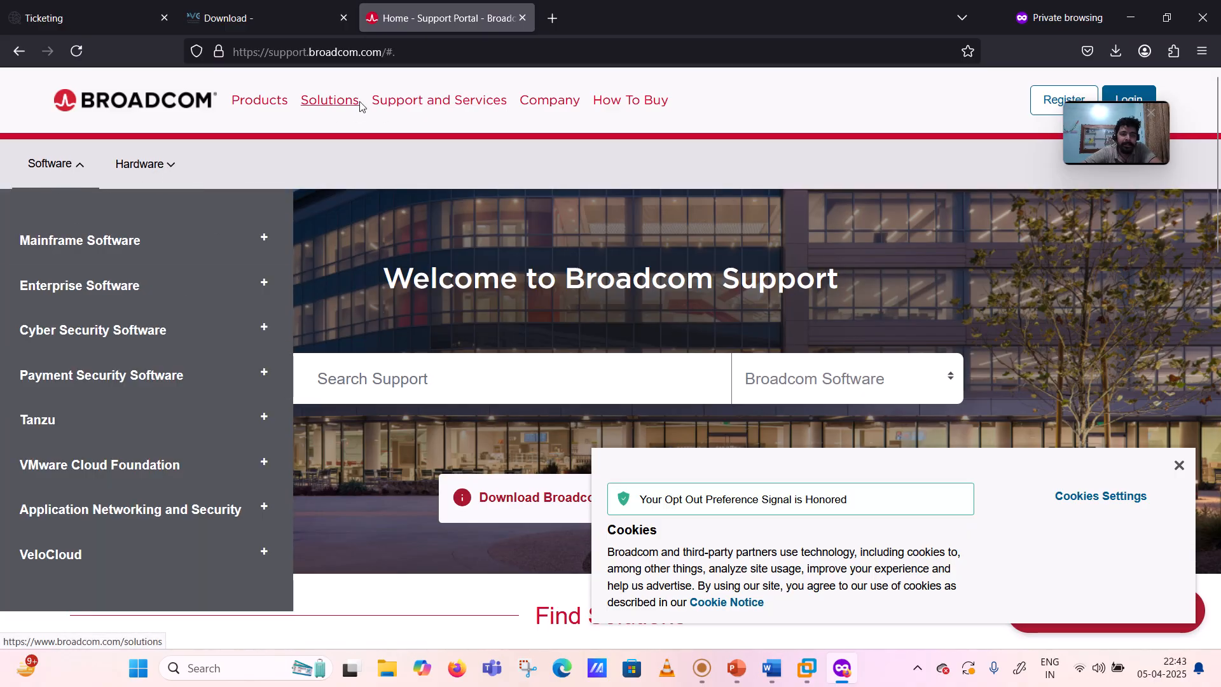
# Step: Open Broadcom's Support and Services page and look through its resource sections and Solutions list for a VMware Workstation download
pyautogui.click(427, 113)
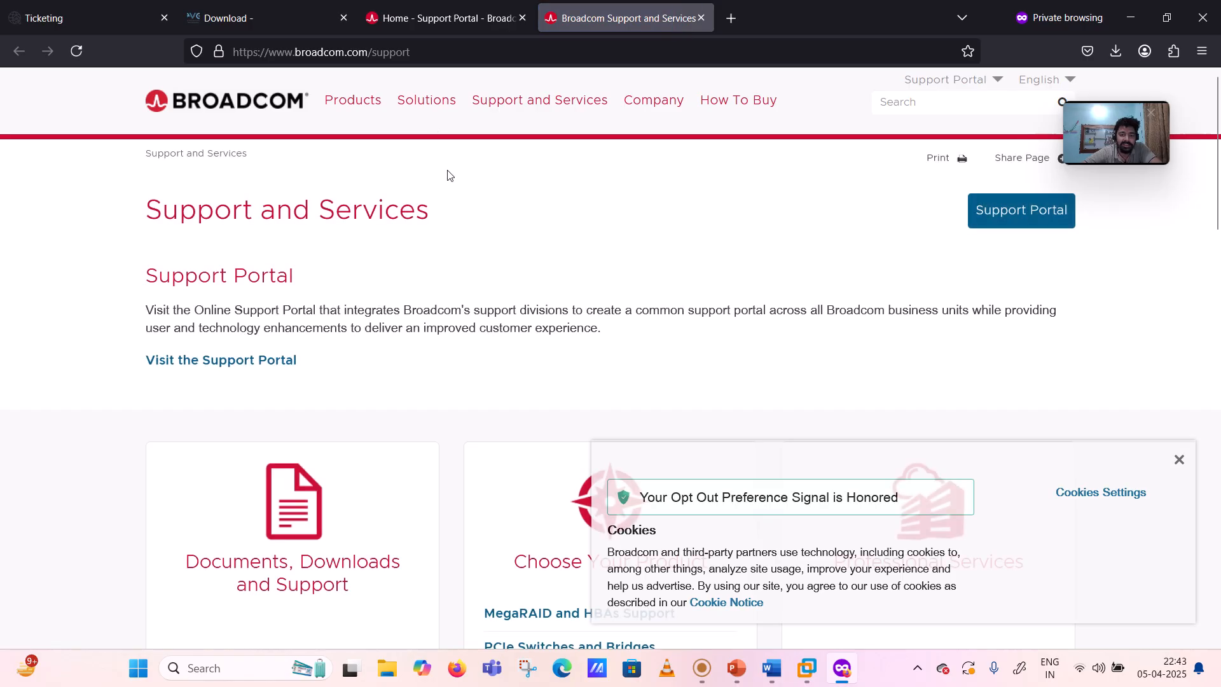
pyautogui.scroll(-5, 436, 405)
pyautogui.scroll(-4, 436, 406)
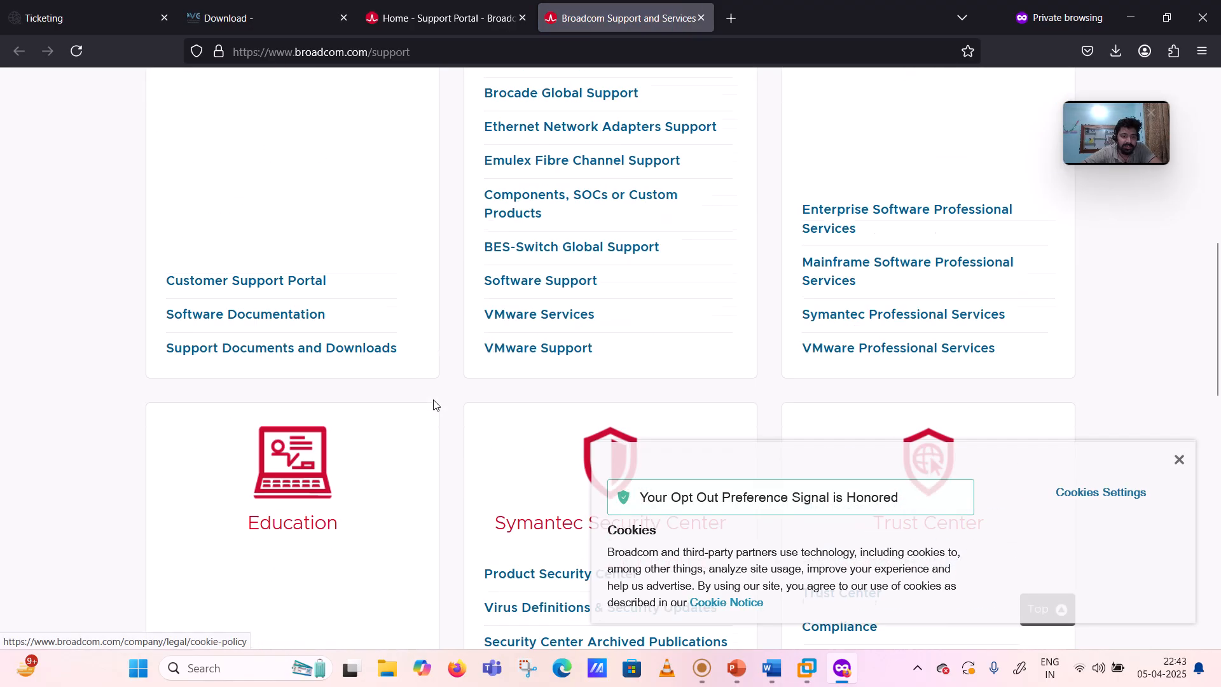
pyautogui.scroll(-10, 435, 405)
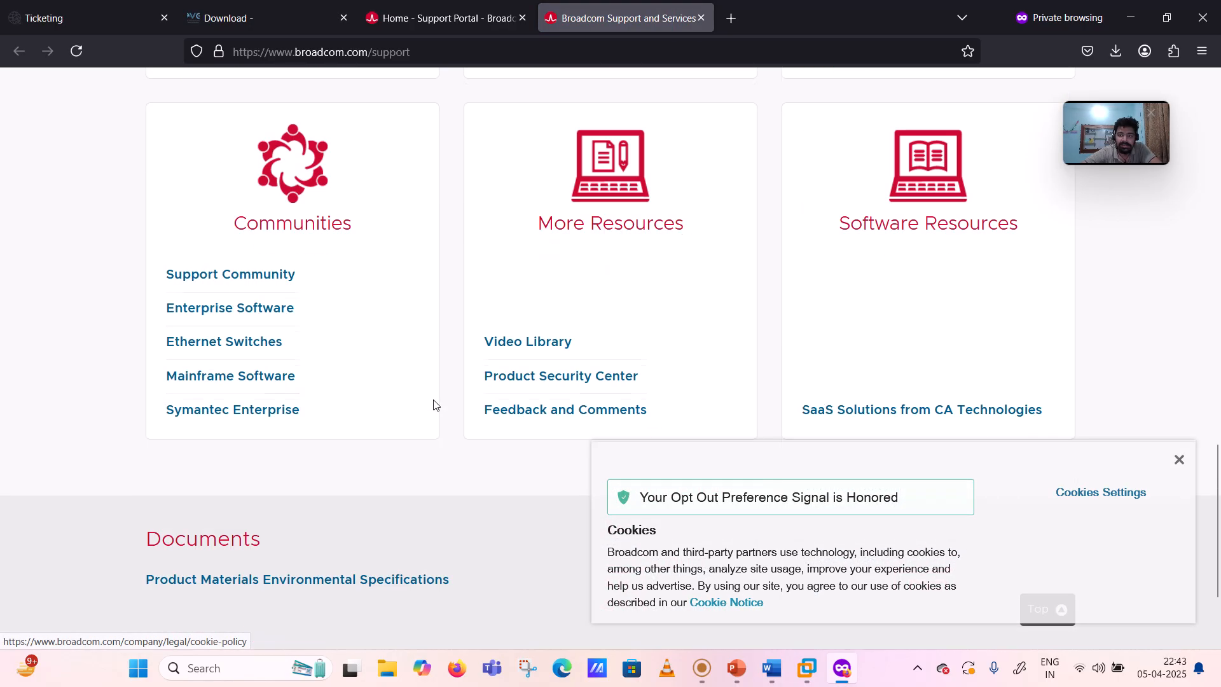
pyautogui.scroll(-2, 435, 405)
pyautogui.scroll(20, 435, 405)
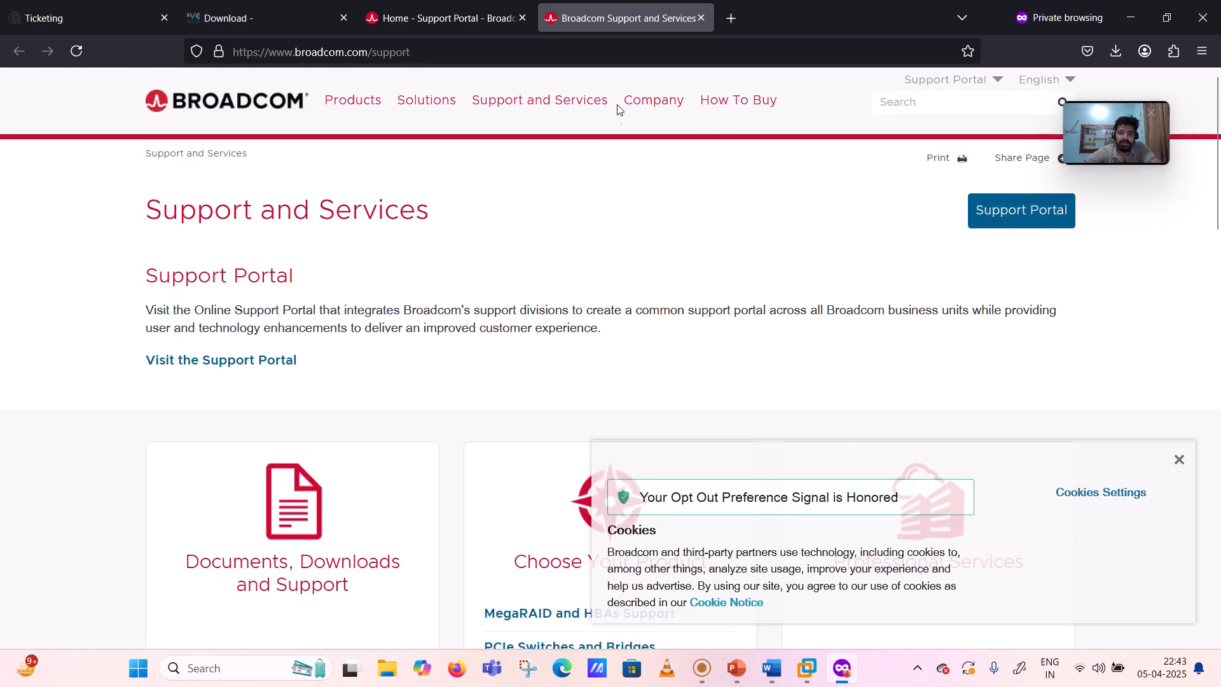
pyautogui.click(409, 103)
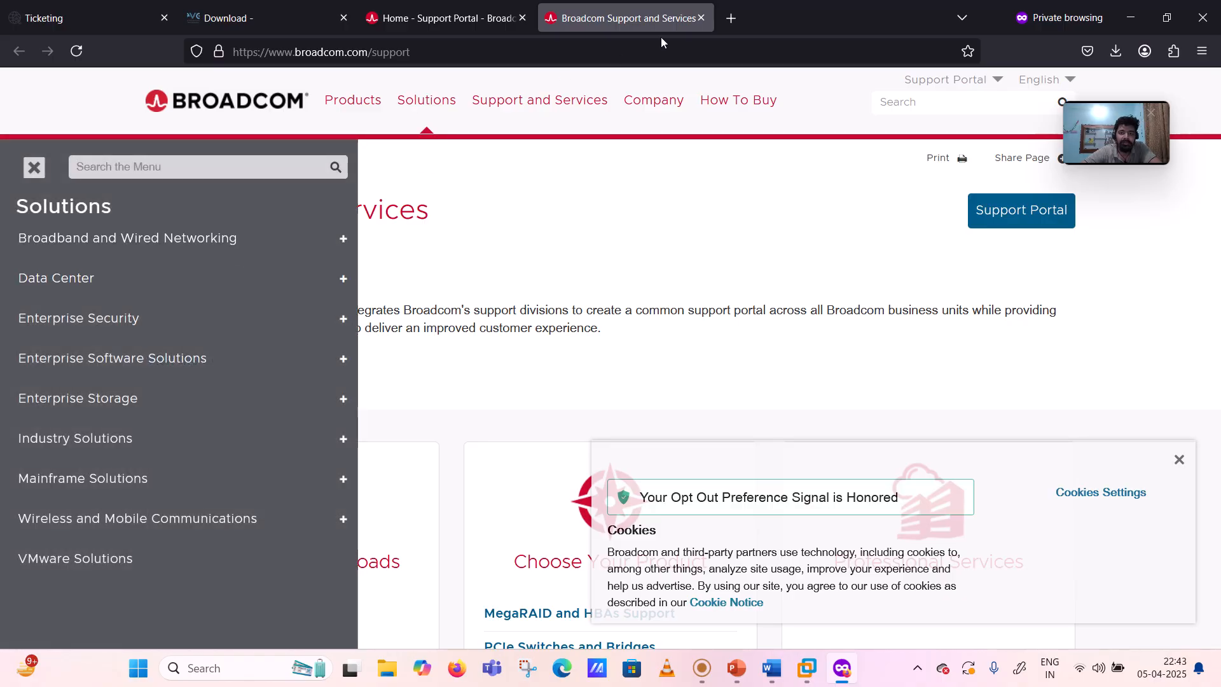
# Step: Open google.com in a new tab and search for vm workstation
pyautogui.click(731, 18)
pyautogui.write('google.com')
pyautogui.press('Return')
pyautogui.write('vm')
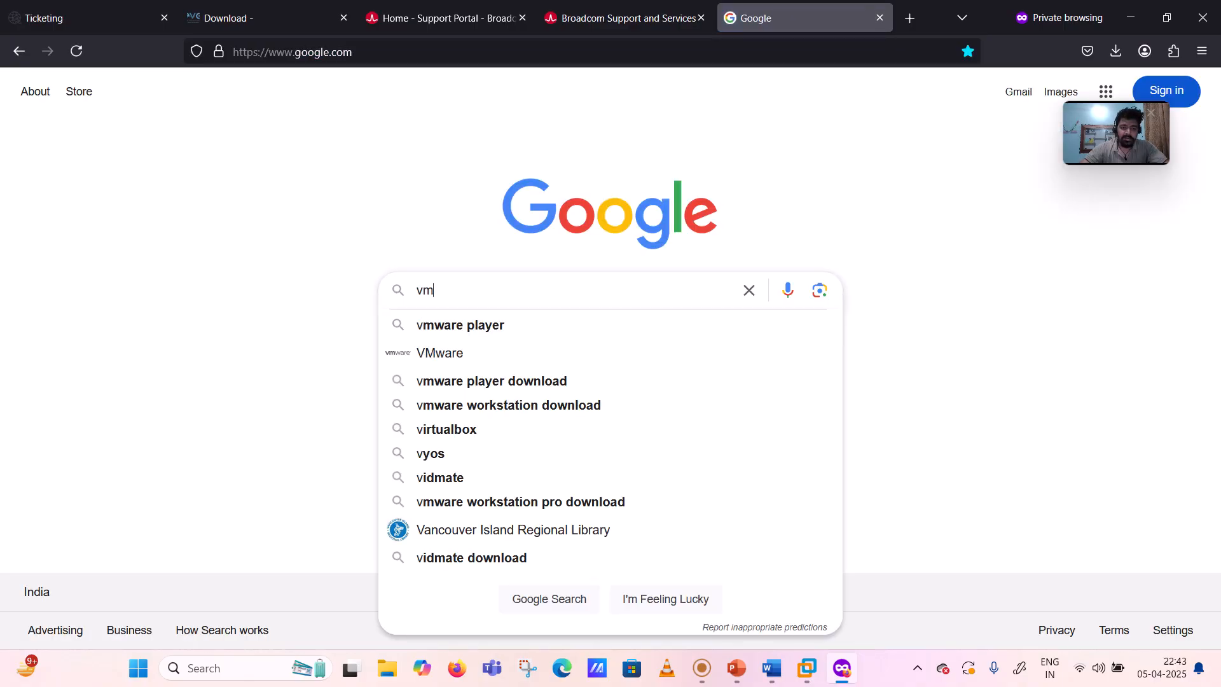
pyautogui.press('Down')
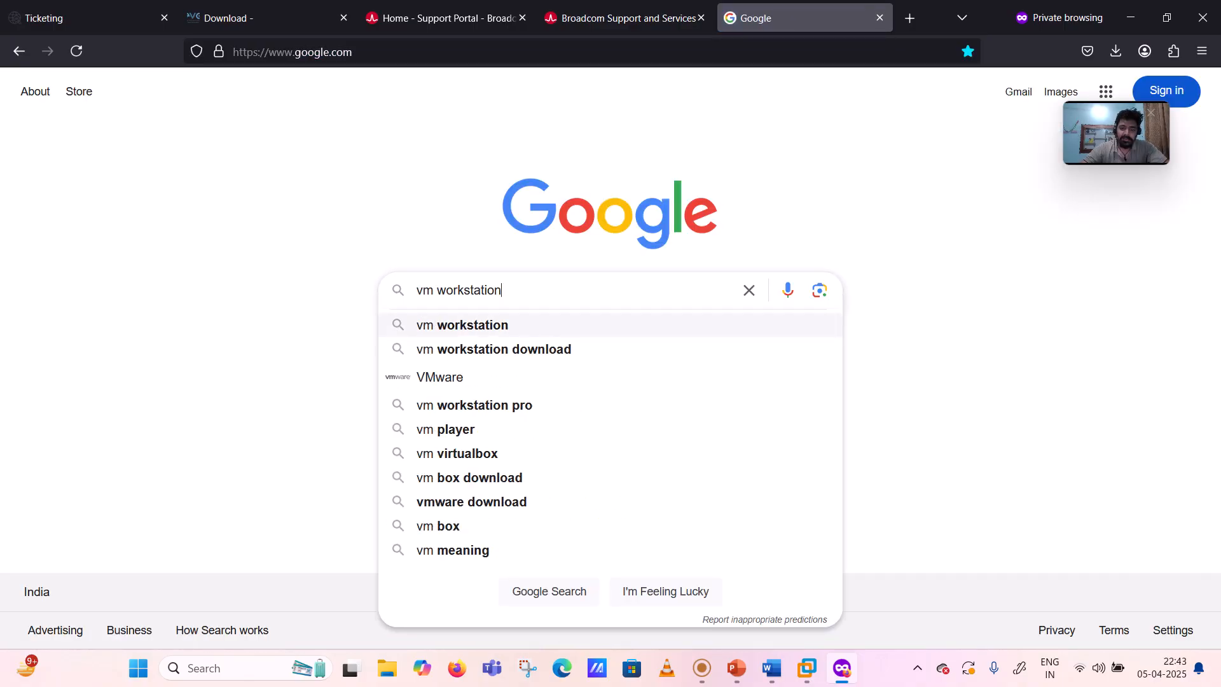
pyautogui.press('Return')
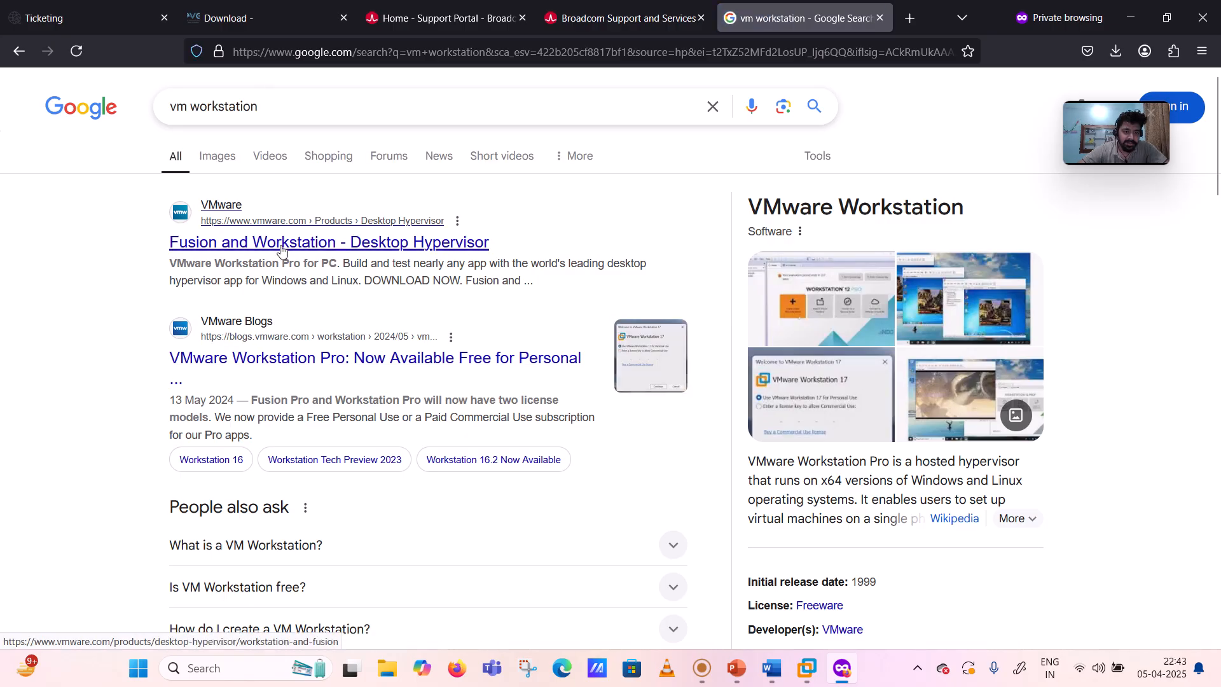
# Step: Refine the search to vmware workstation download and open VMware's Fusion and Workstation product page
pyautogui.click(266, 109)
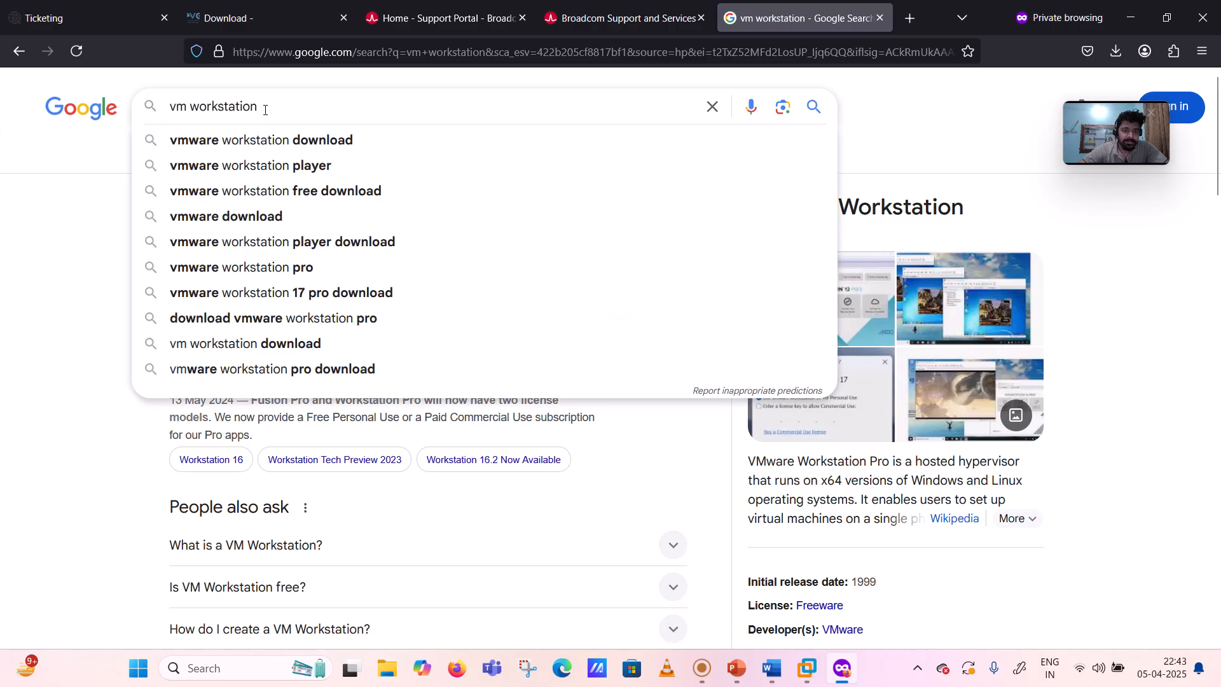
pyautogui.click(270, 140)
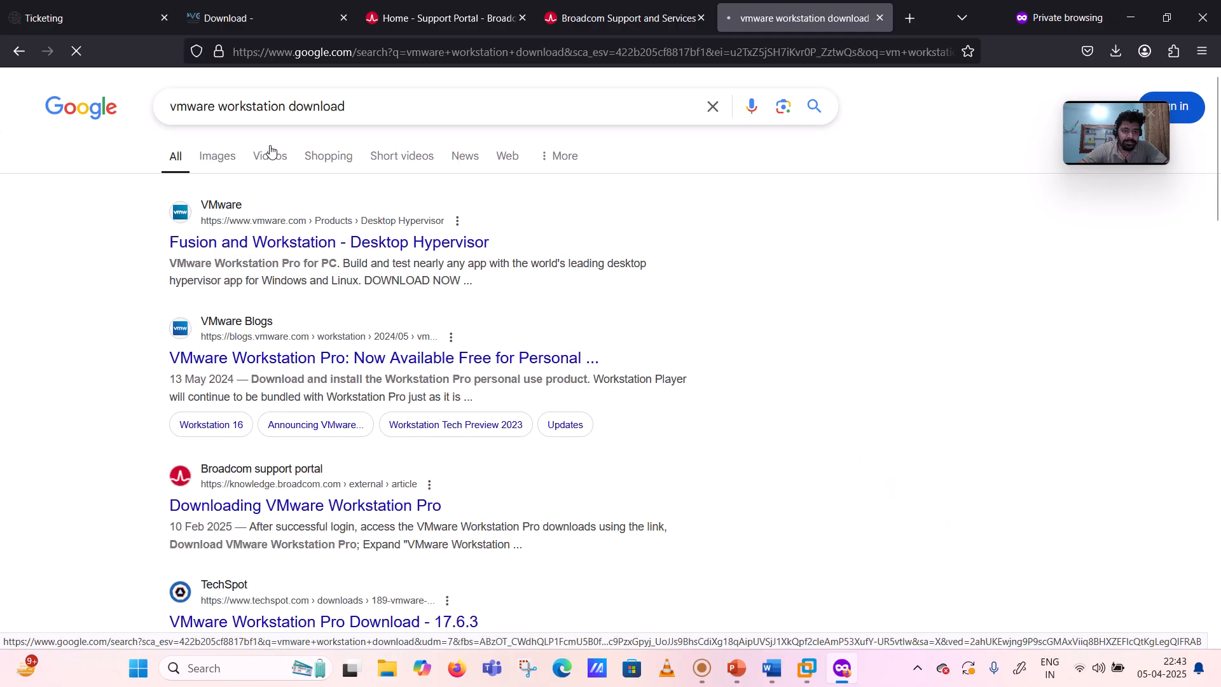
pyautogui.click(260, 250)
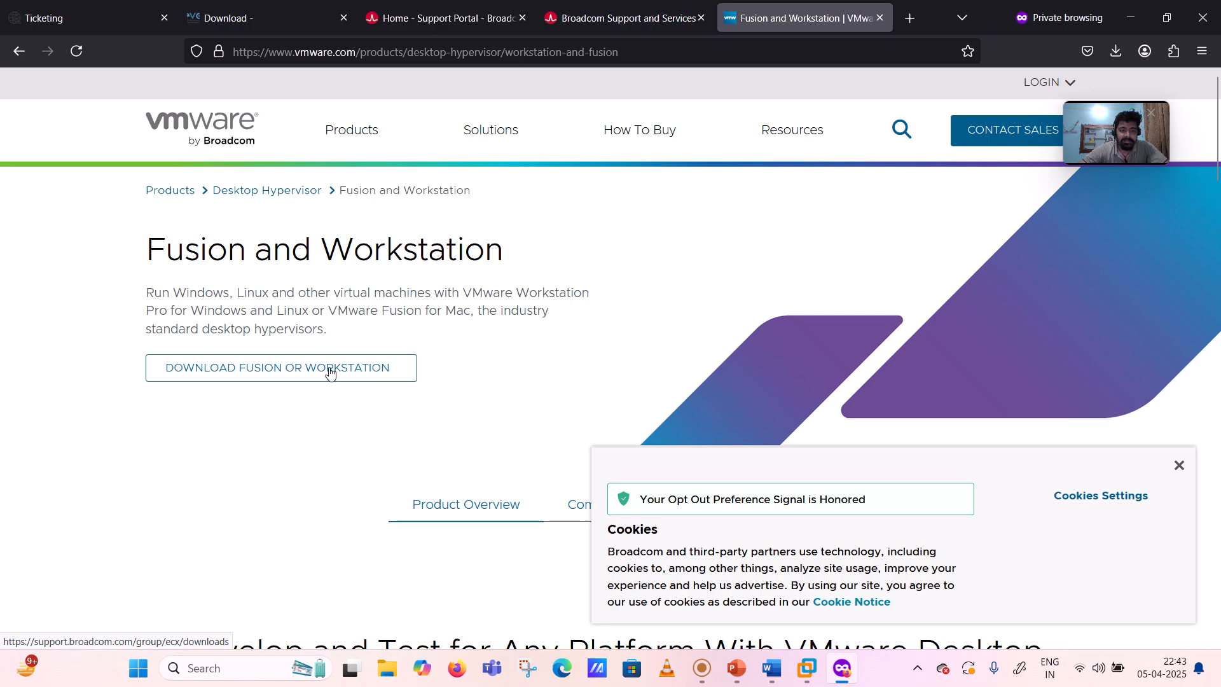
# Step: Examine the Fusion and Workstation page, including the download option for VMware Workstation Pro for PC
pyautogui.scroll(-5, 485, 346)
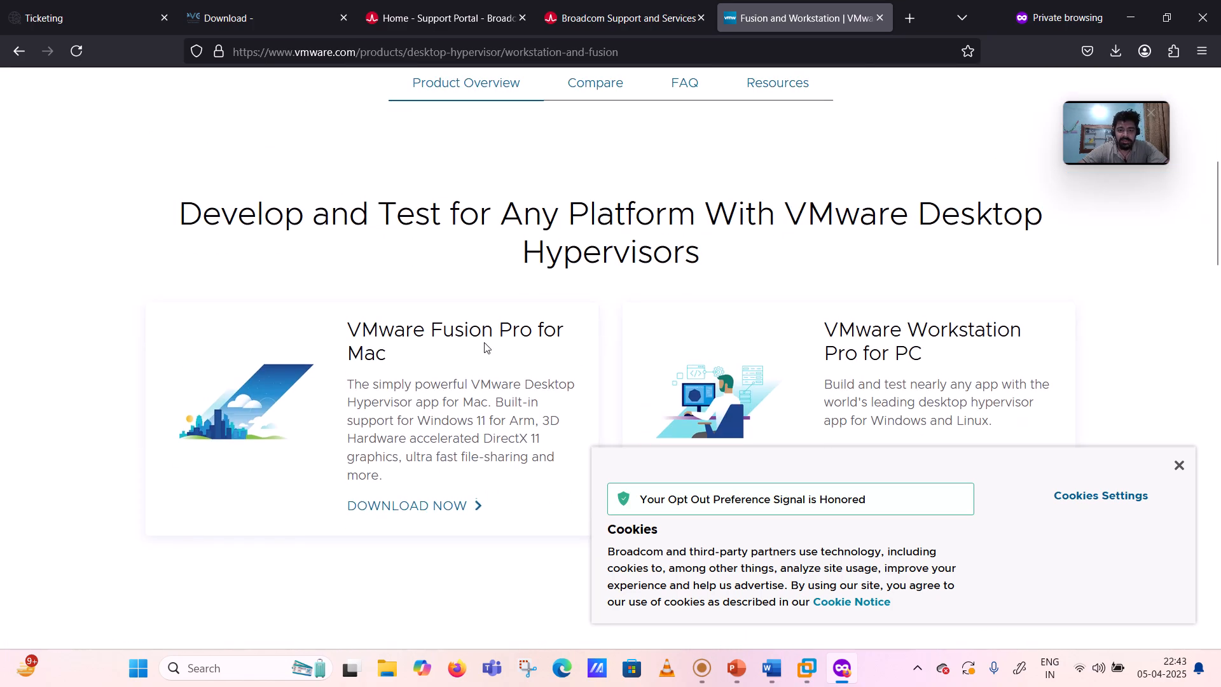
pyautogui.scroll(-1, 485, 347)
pyautogui.scroll(-1, 485, 347)
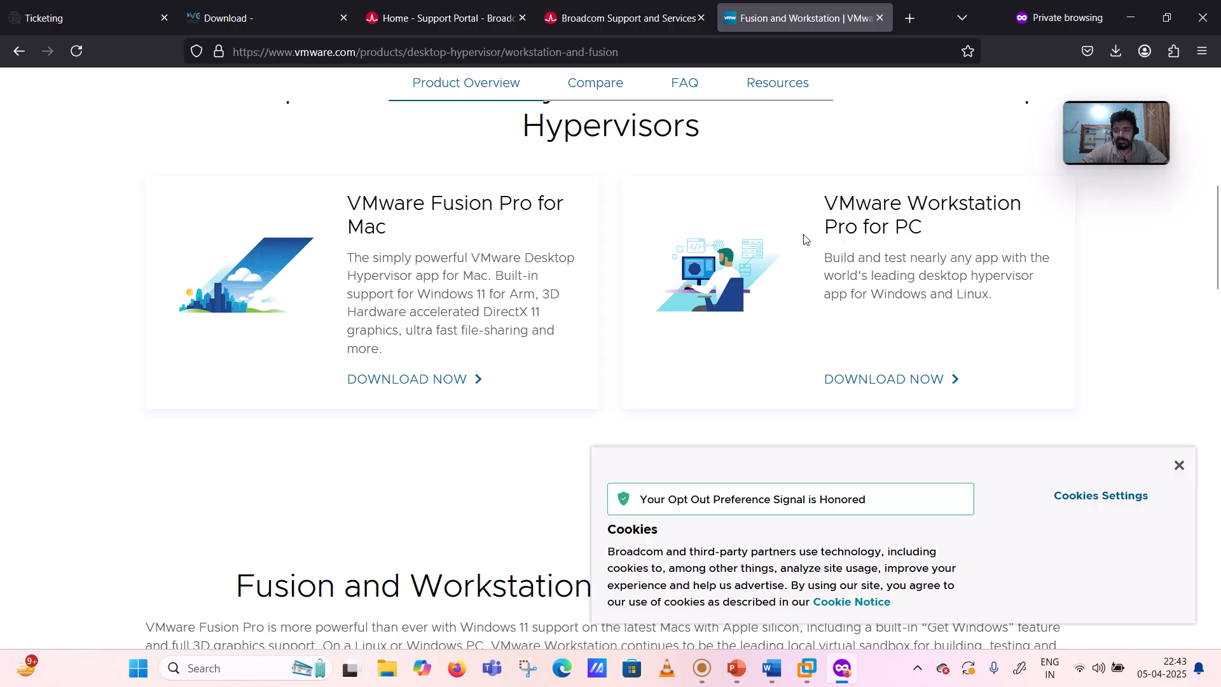
pyautogui.scroll(-2, 831, 313)
pyautogui.scroll(10, 831, 314)
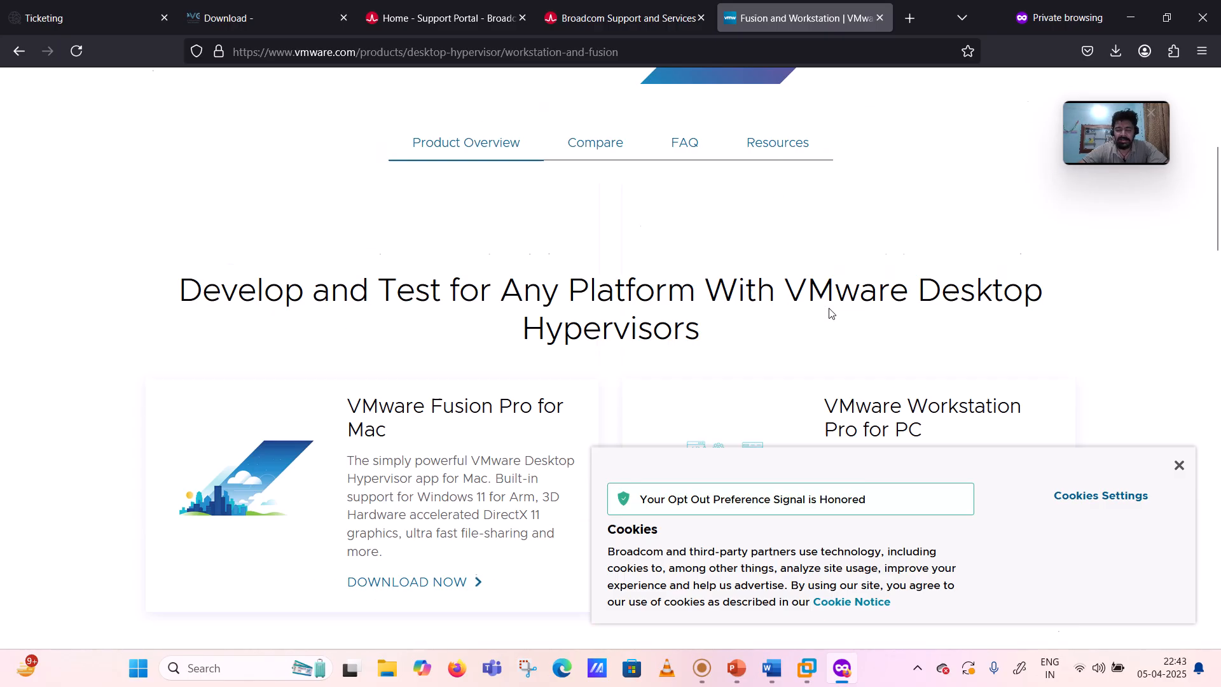
pyautogui.scroll(-1, 832, 314)
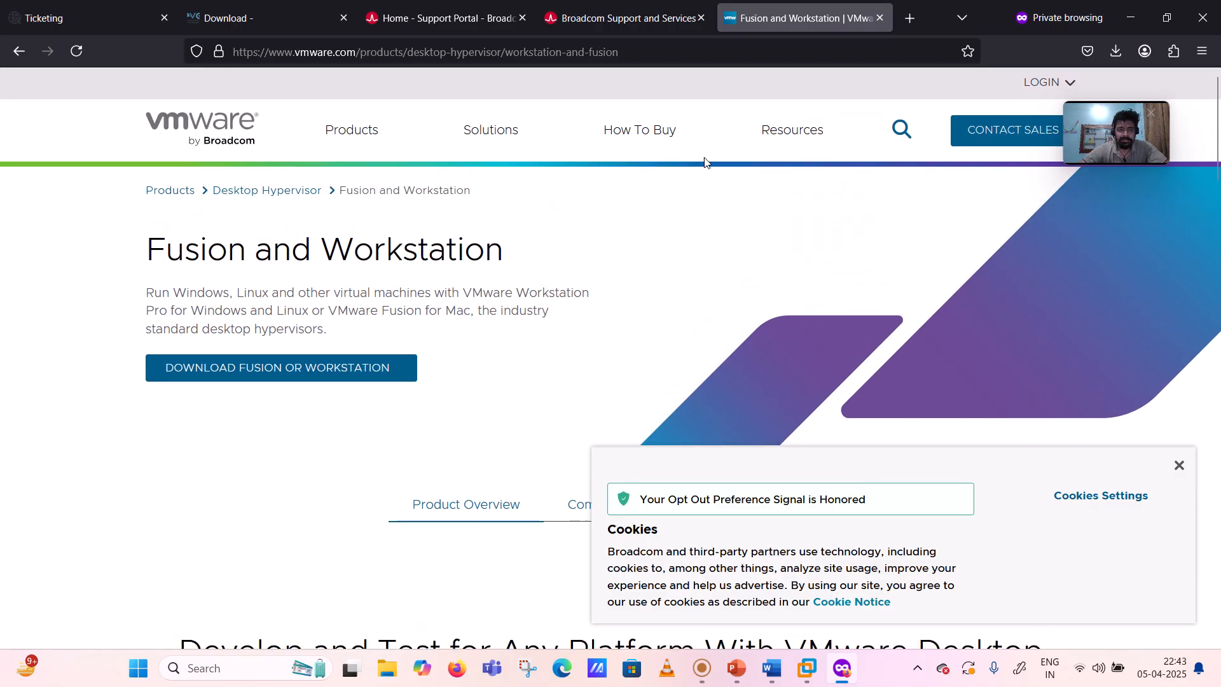
# Step: Revisit the EVE-NG download page and the FortiCloud VM Images page to review the required downloads
pyautogui.click(283, 24)
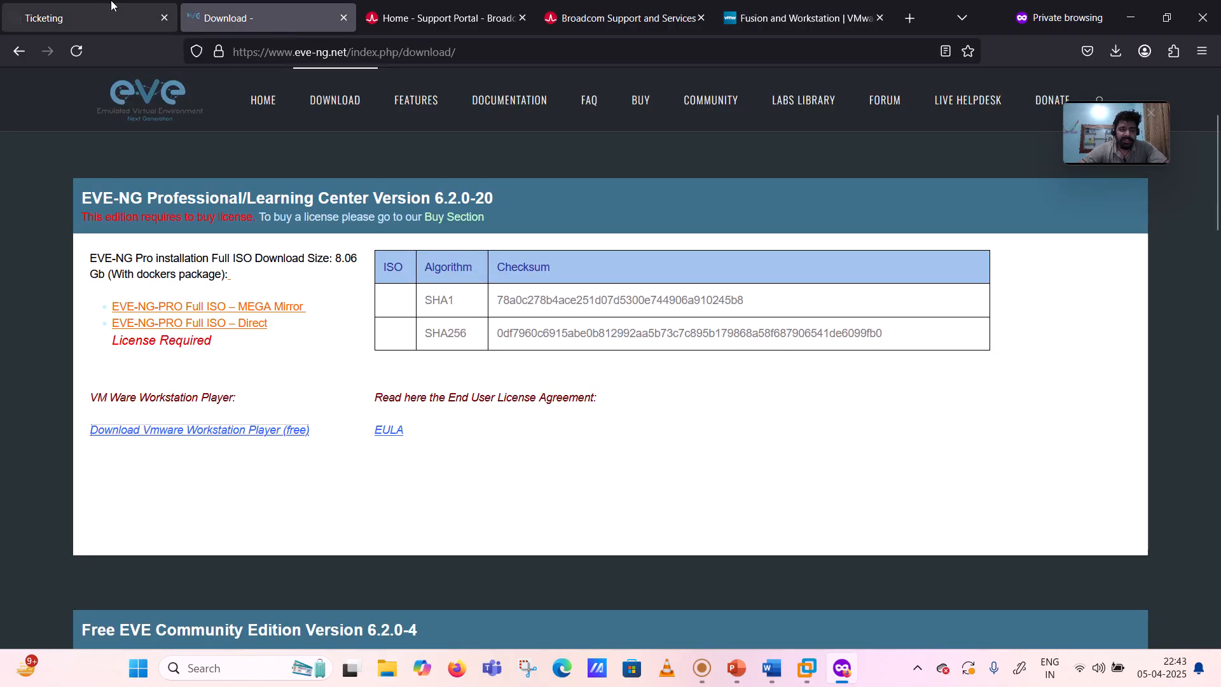
pyautogui.click(98, 22)
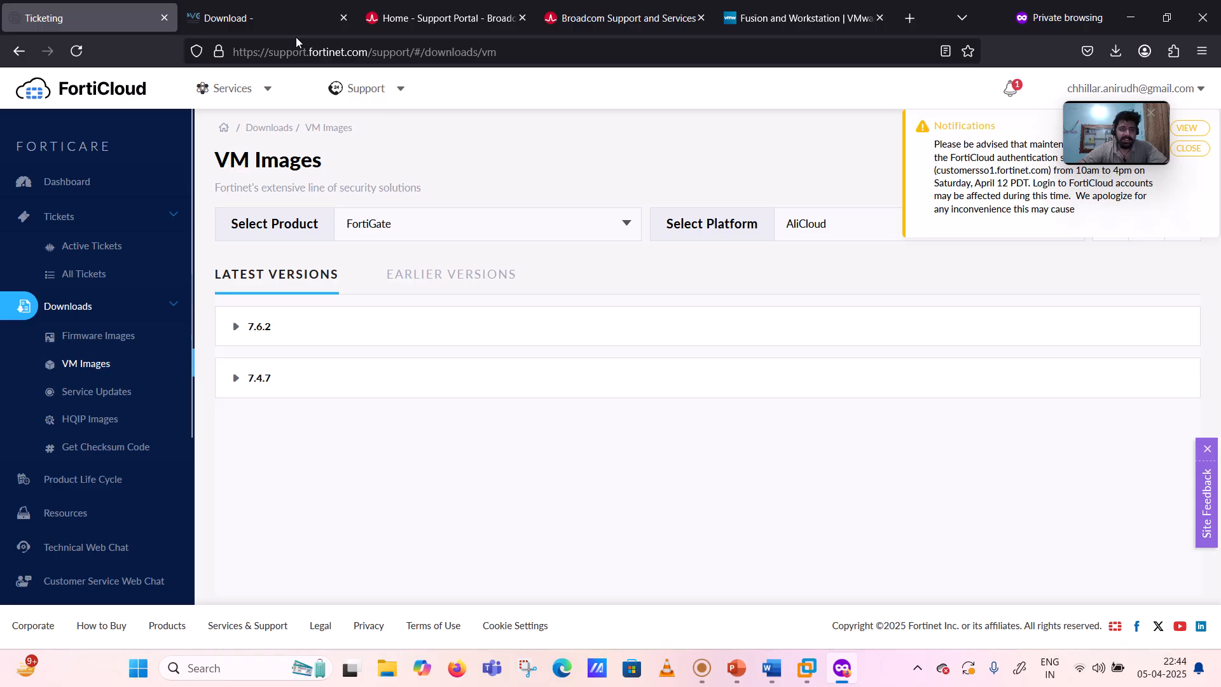
pyautogui.click(249, 20)
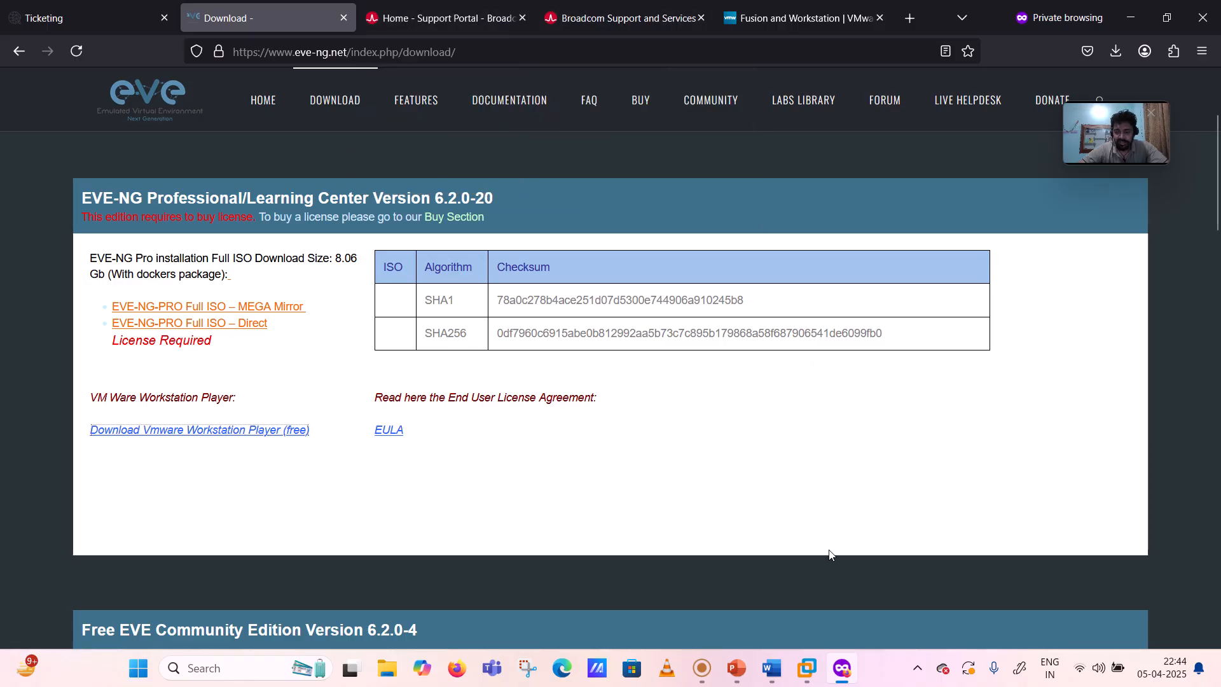
# Step: Minimize the open windows to show the desktop and launch VMware Workstation Pro
pyautogui.moveTo(771, 671)
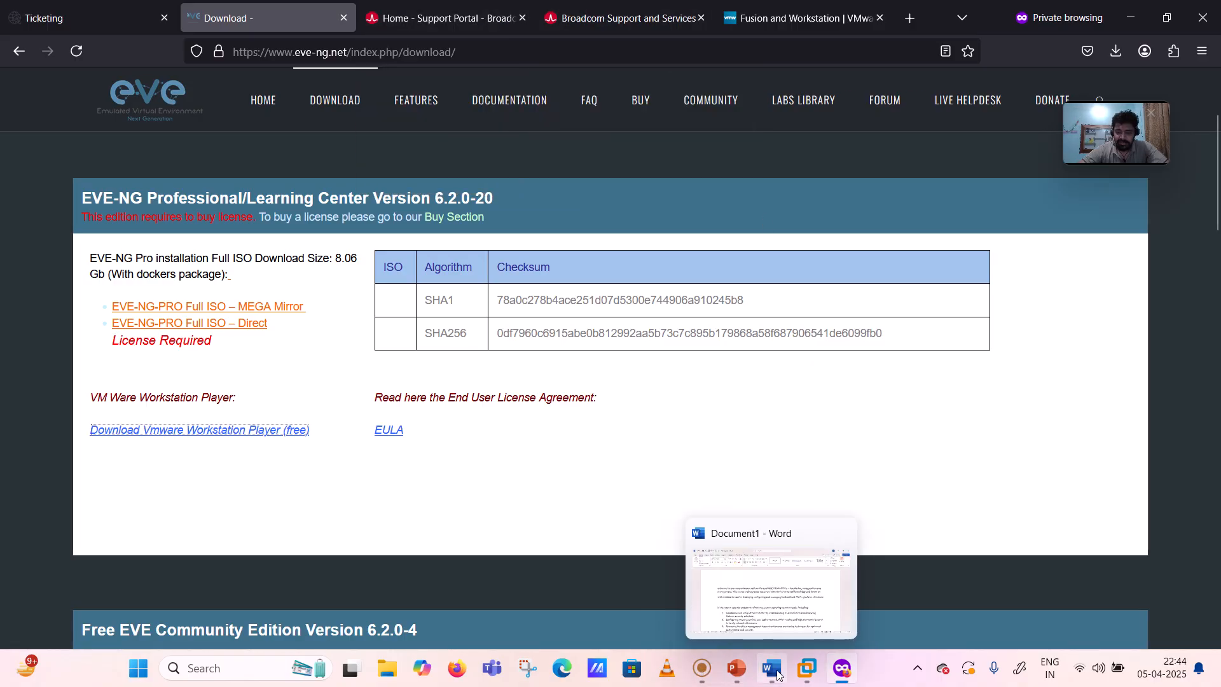
pyautogui.click(1133, 18)
pyautogui.click(1133, 17)
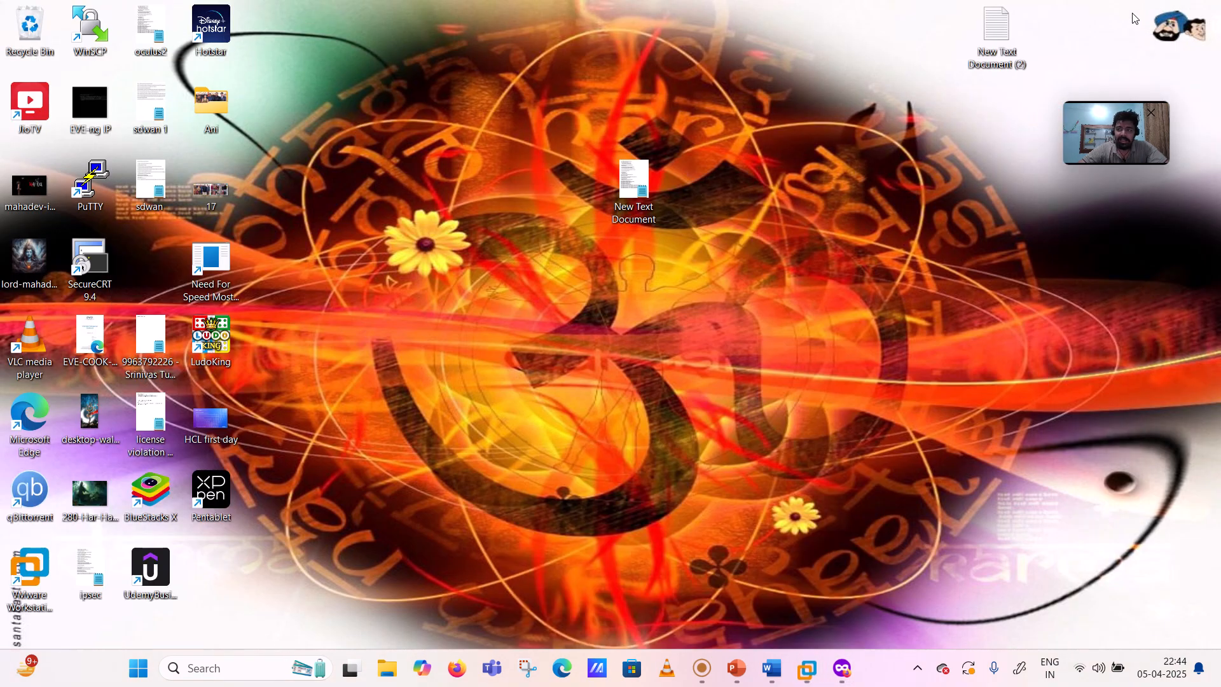
pyautogui.doubleClick(21, 576)
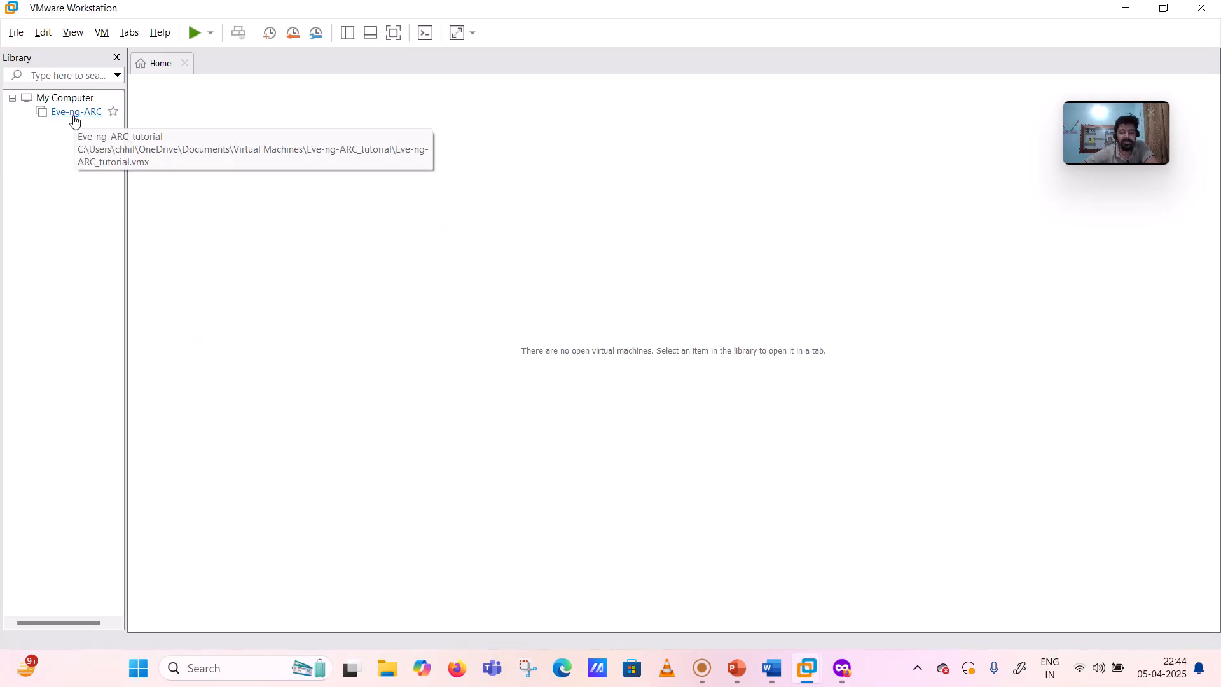
# Step: Try to open the Eve-ng-ARC_tutorial virtual machine from the library, declining to remove it or take ownership
pyautogui.click(74, 119)
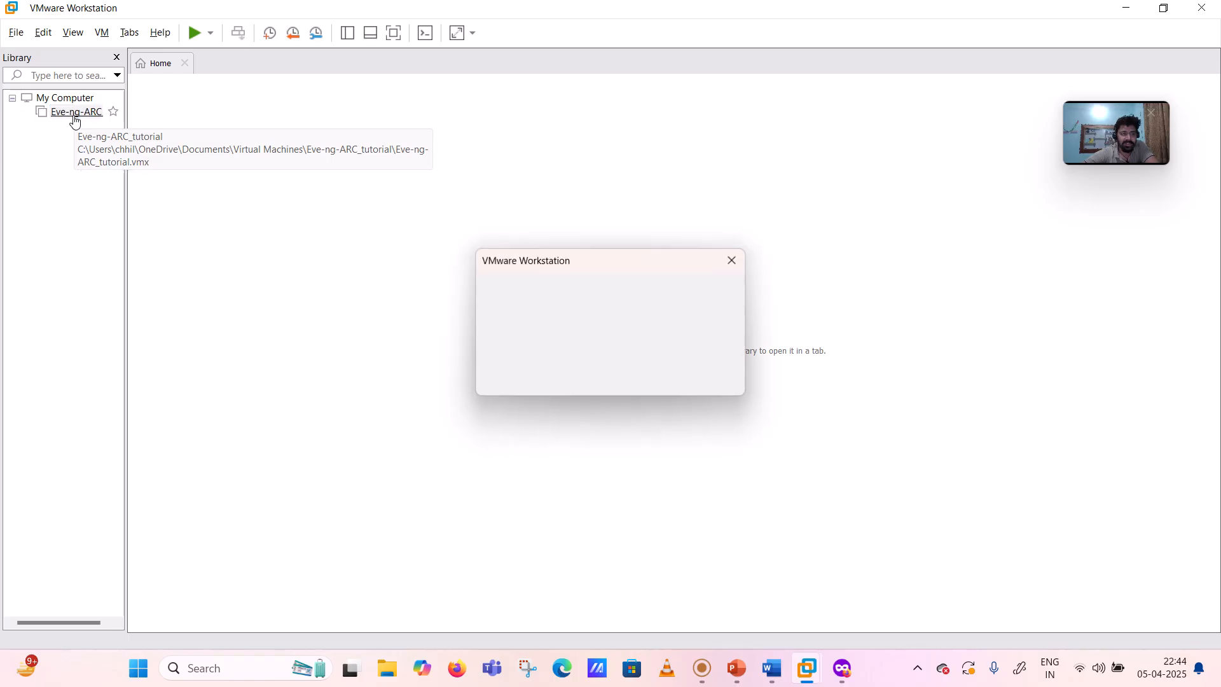
pyautogui.click(711, 376)
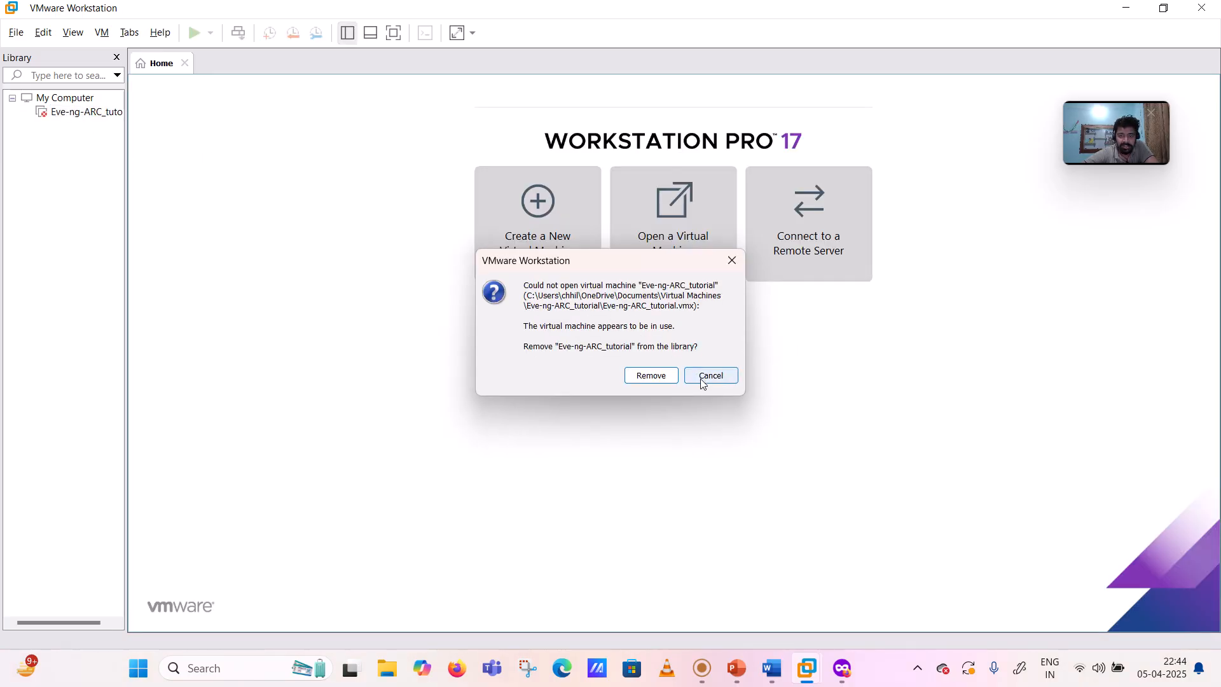
pyautogui.click(60, 117)
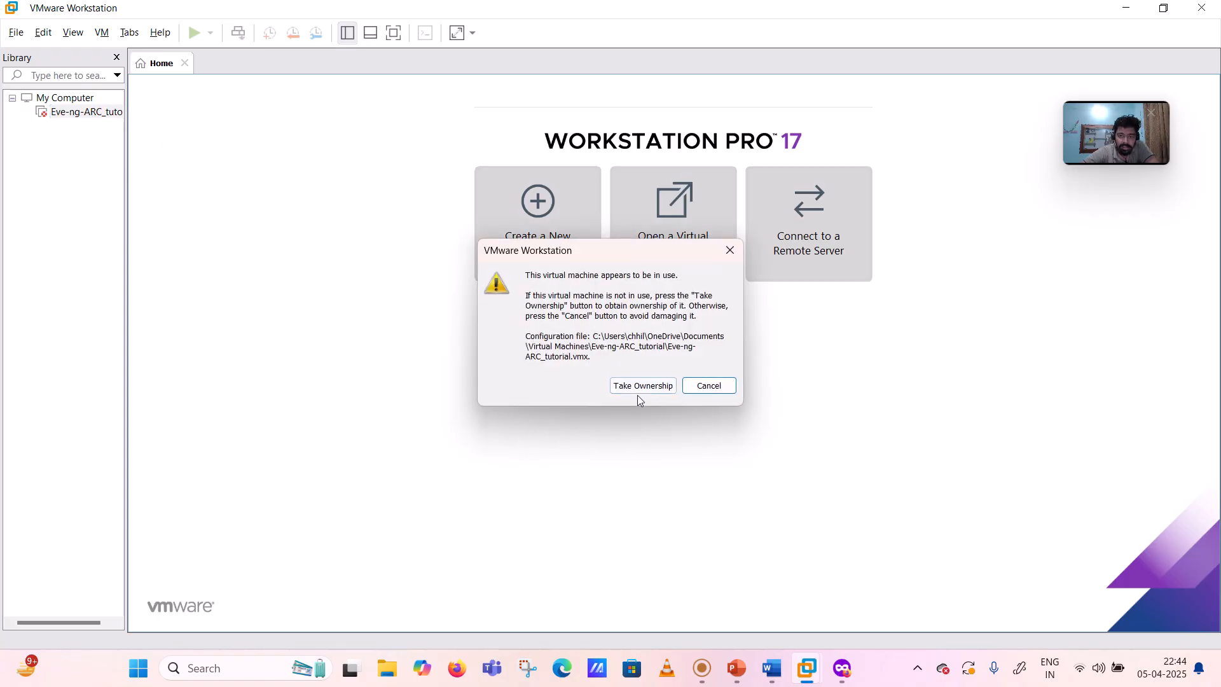
pyautogui.click(707, 387)
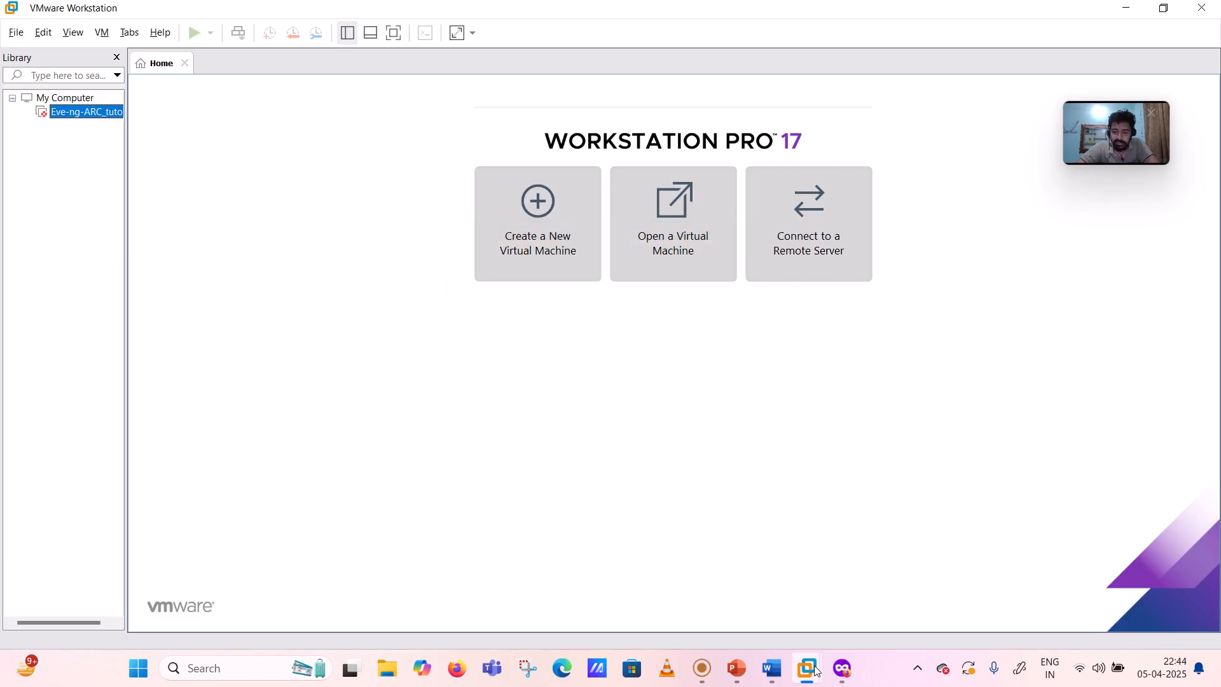
# Step: Close the Eve-ng-ARC_tutorial and Home tabs and all open VMware Workstation windows
pyautogui.moveTo(815, 673)
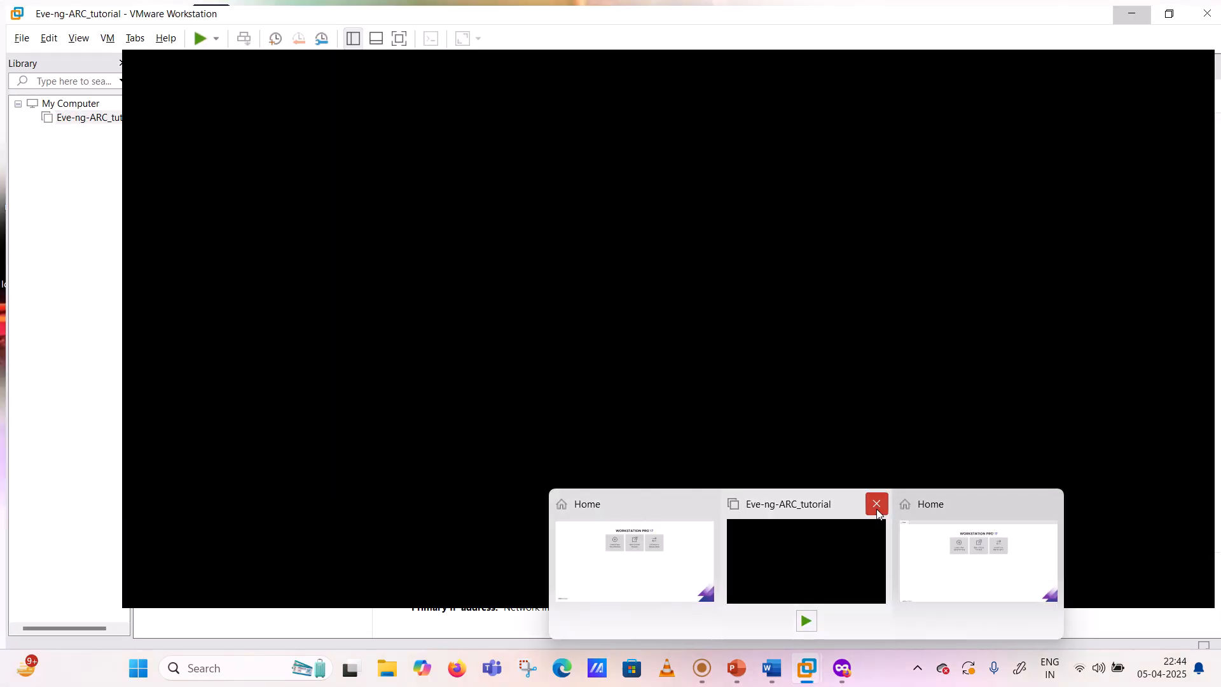
pyautogui.click(875, 502)
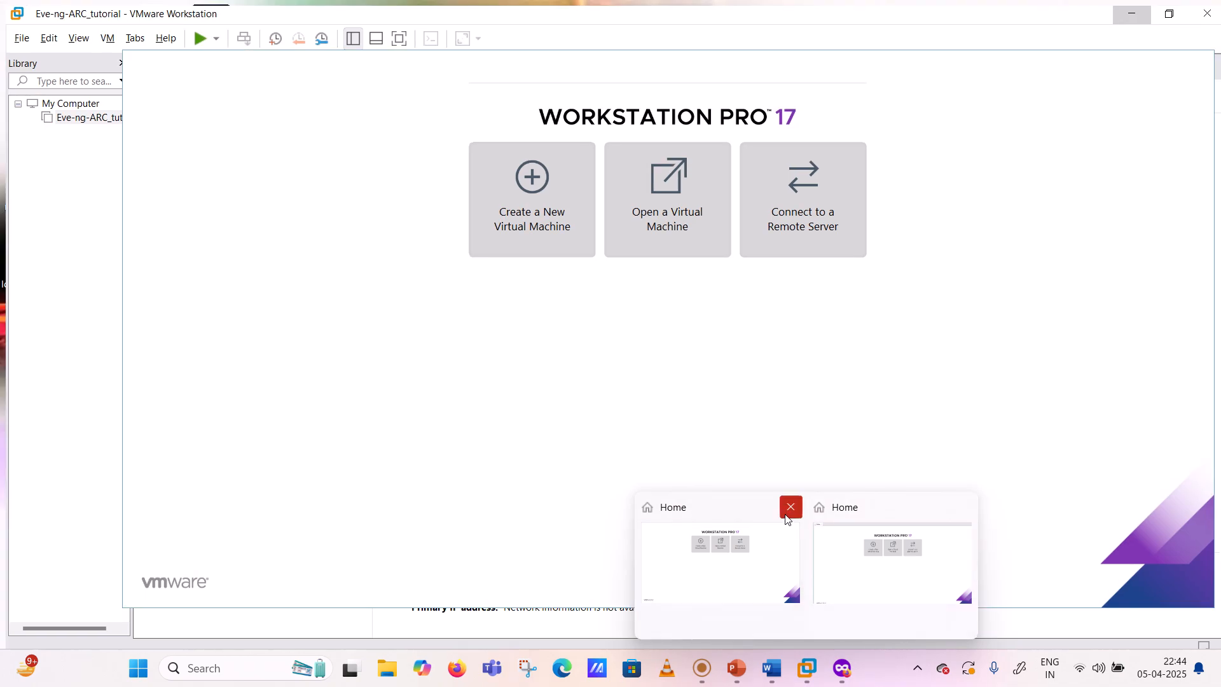
pyautogui.click(790, 507)
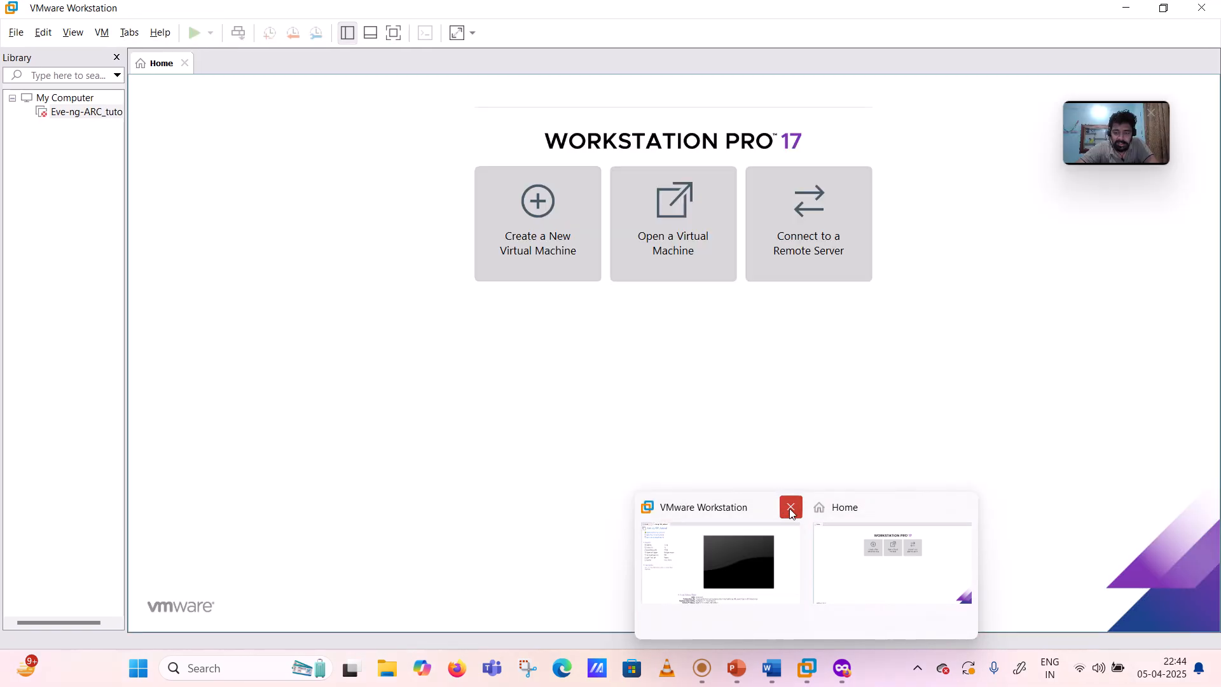
pyautogui.click(791, 507)
pyautogui.click(876, 514)
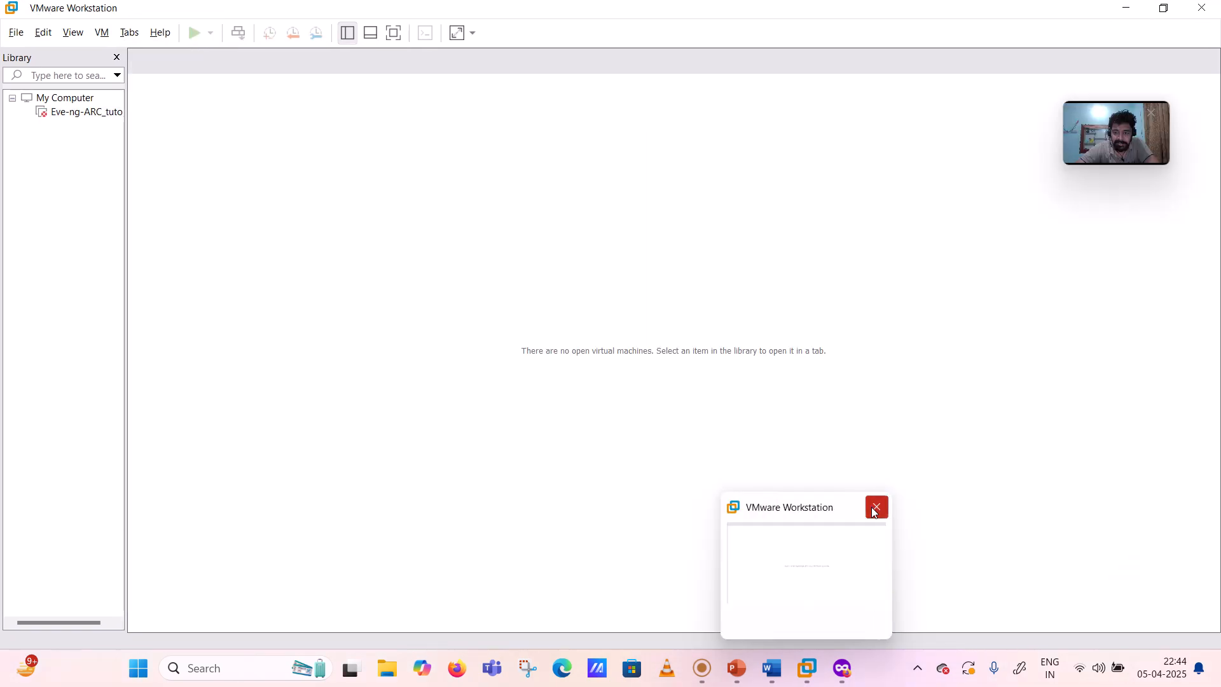
pyautogui.click(875, 514)
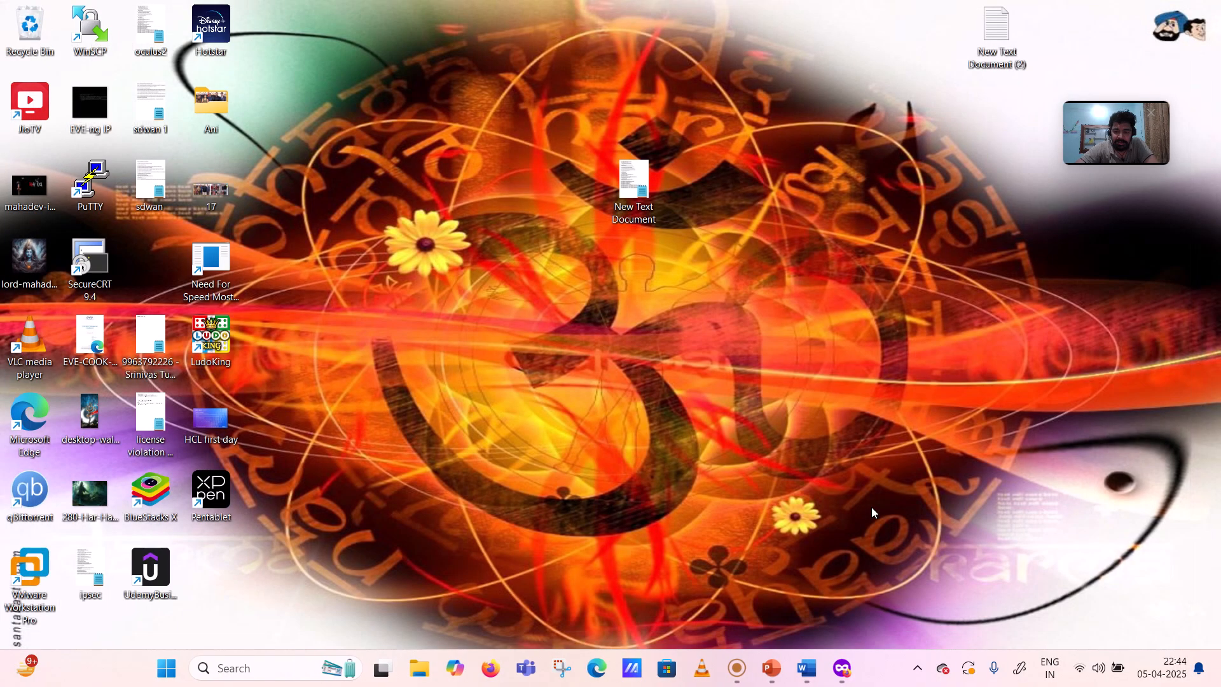
# Step: Launch VMware Workstation Pro again, open the Eve-ng-ARC_tutorial virtual machine and power it on
pyautogui.doubleClick(27, 590)
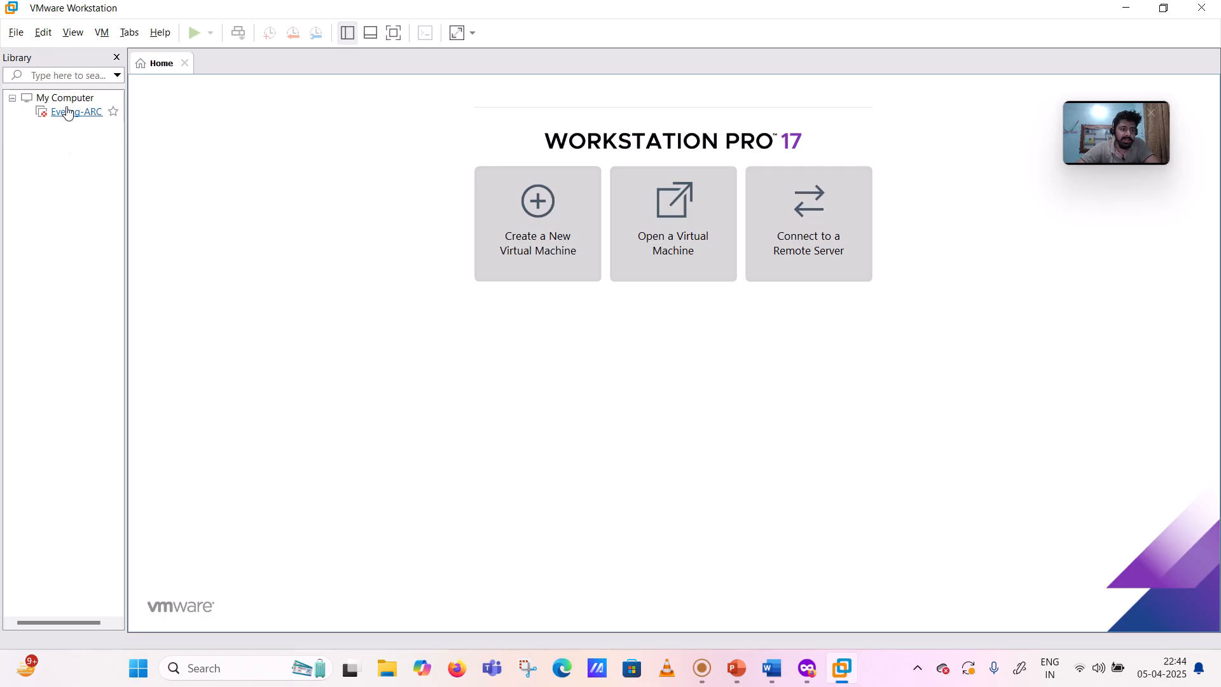
pyautogui.click(68, 113)
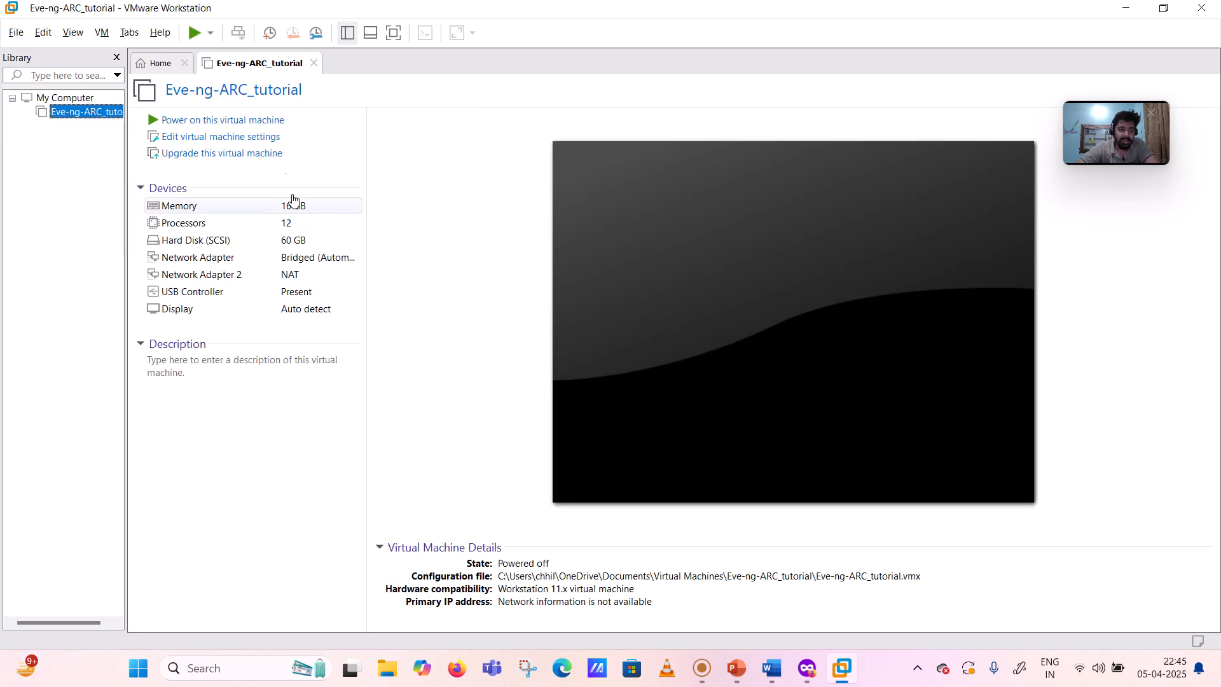
pyautogui.click(258, 121)
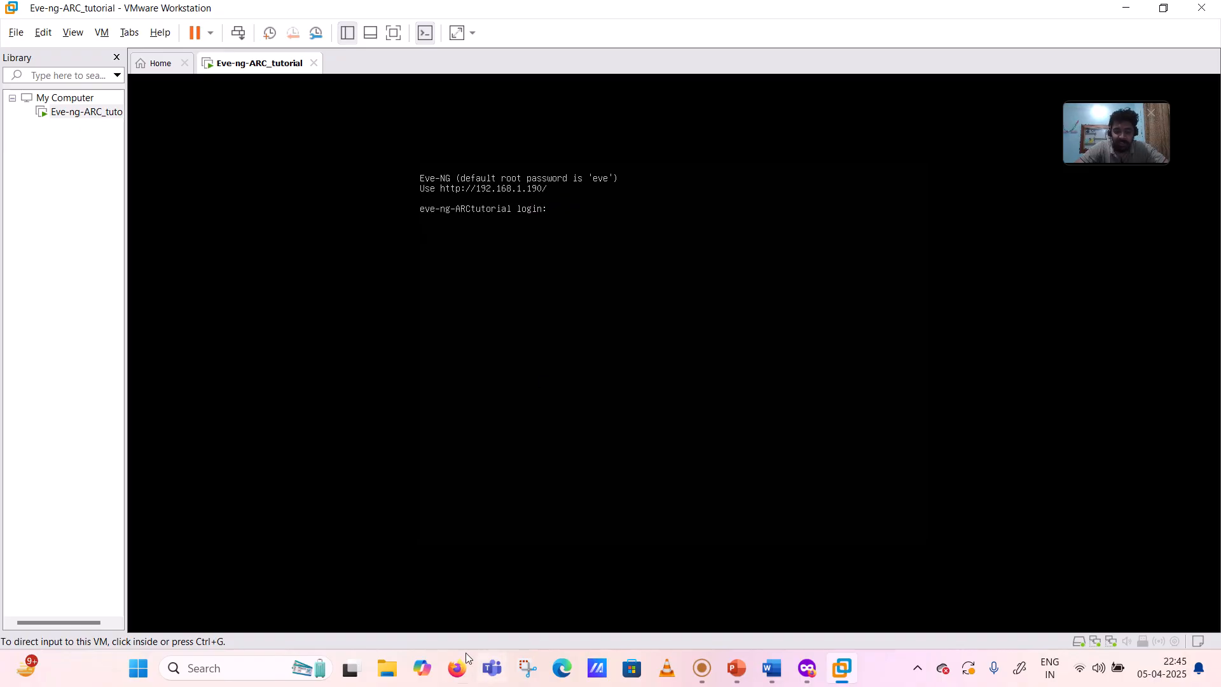
# Step: Open a Windows Command Prompt and run ipconfig /all to list the host's network configuration
pyautogui.click(215, 675)
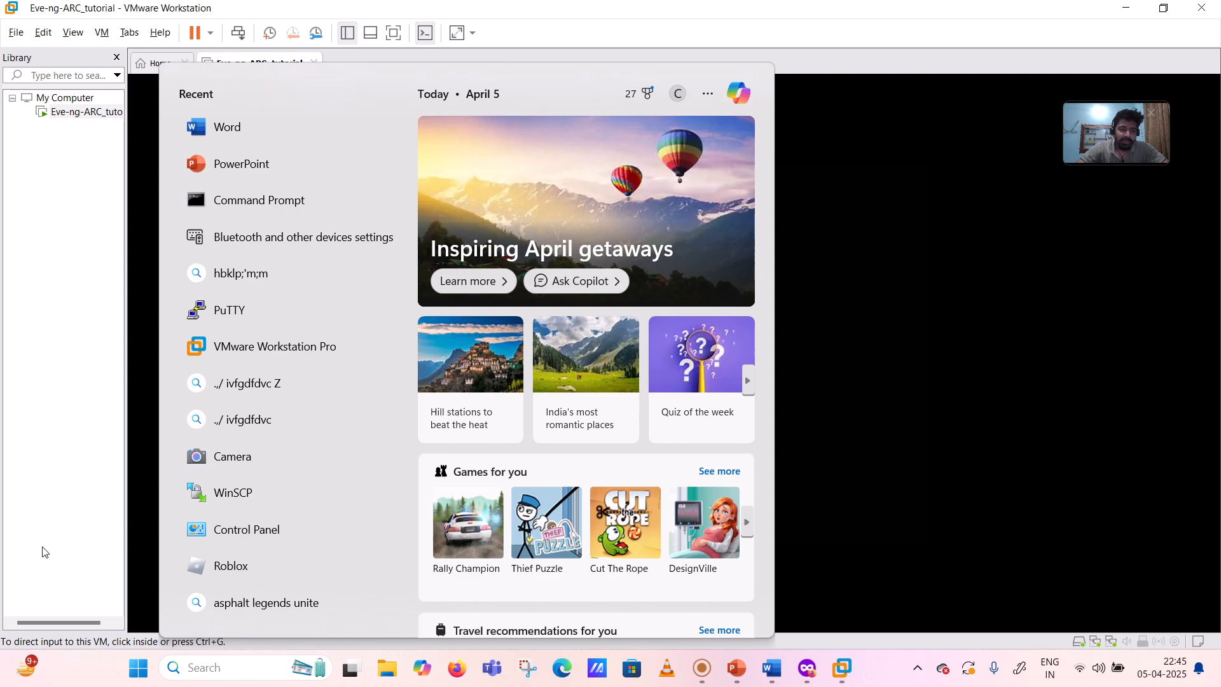
pyautogui.click(40, 468)
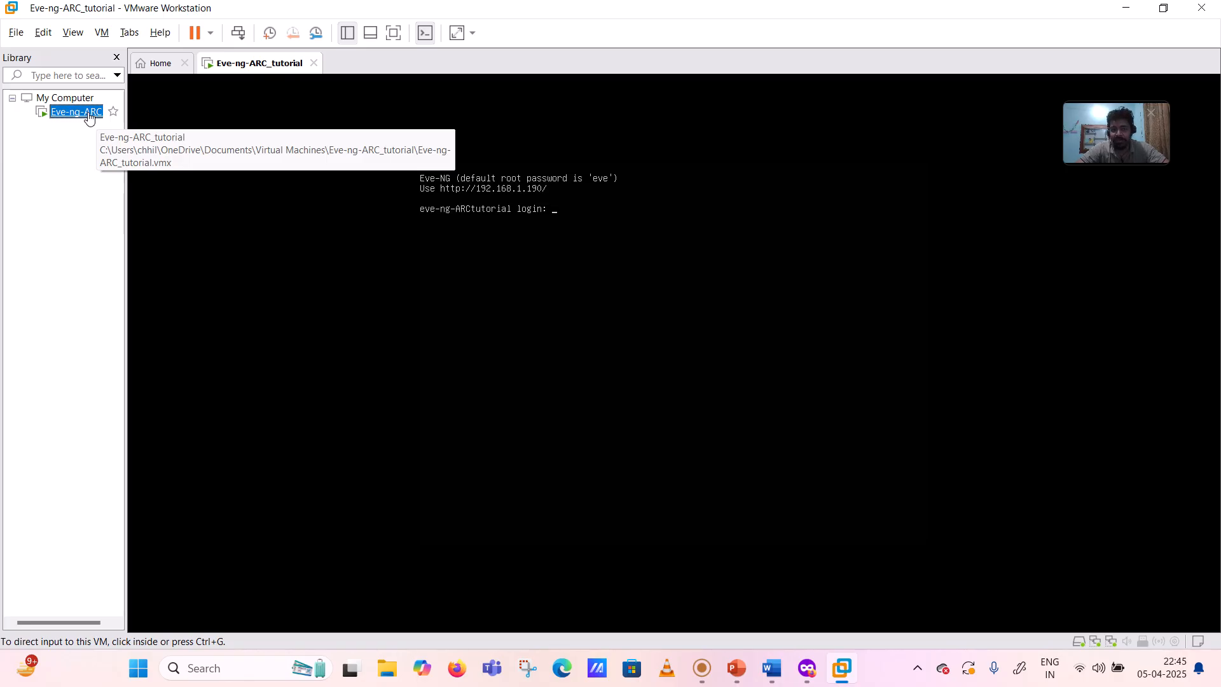
pyautogui.click(227, 668)
pyautogui.write('cmd')
pyautogui.press('Escape')
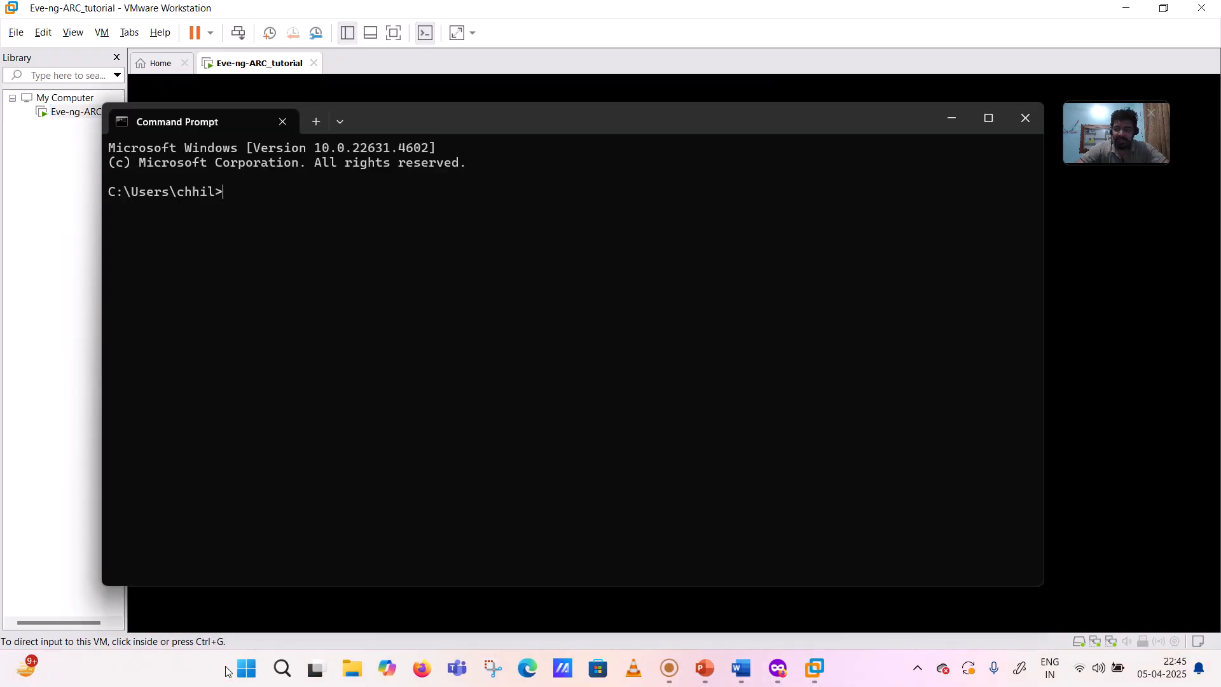
pyautogui.write('ipconfig')
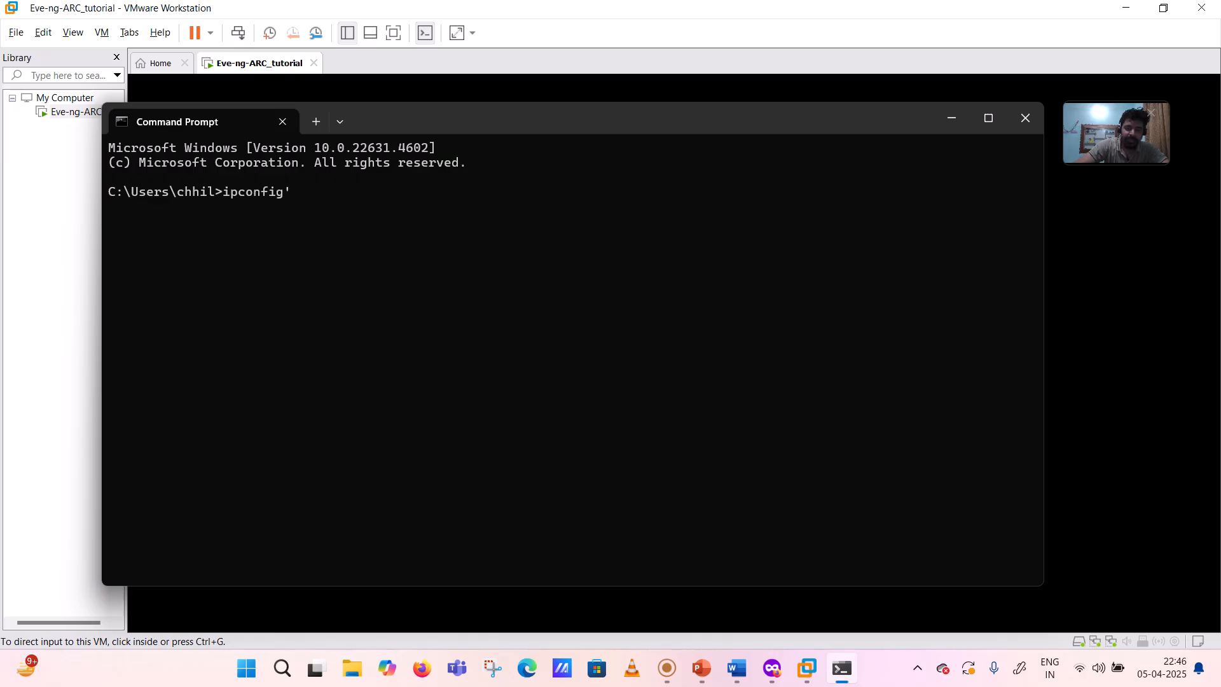
pyautogui.write('ll')
pyautogui.press('Return')
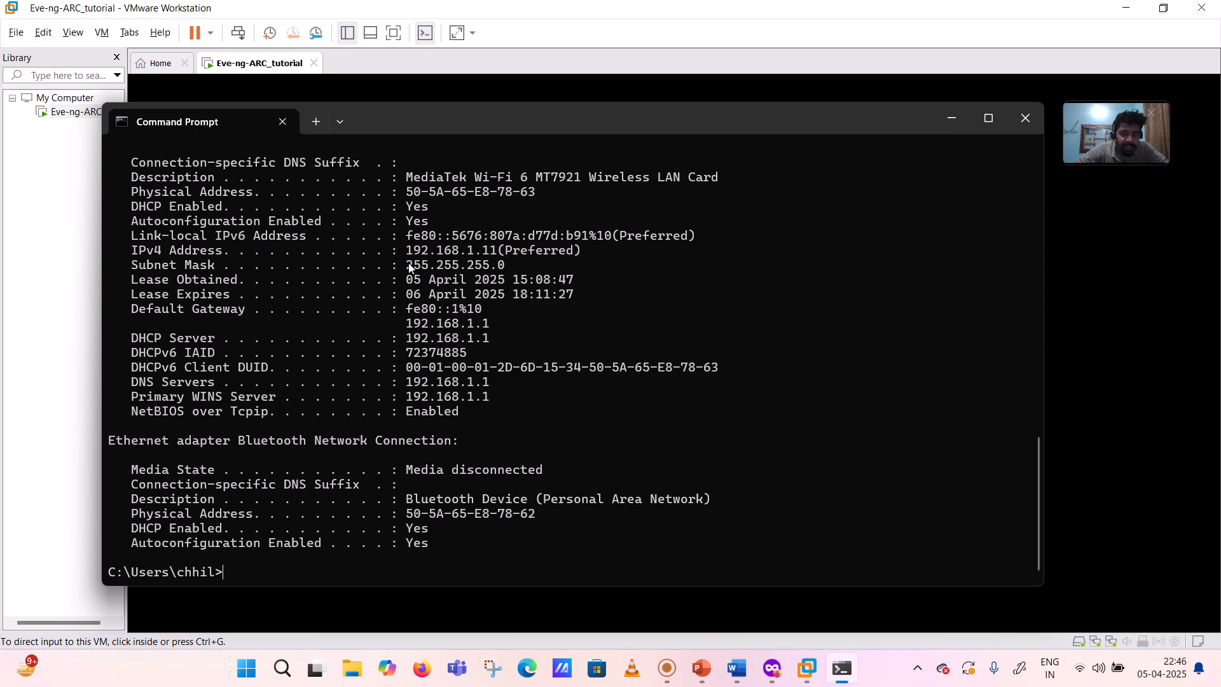
# Step: Highlight the Wi-Fi adapter's IPv4 address, compare it with the EVE-NG console's address, and close the Command Prompt
pyautogui.moveTo(407, 249); pyautogui.dragTo(500, 251)
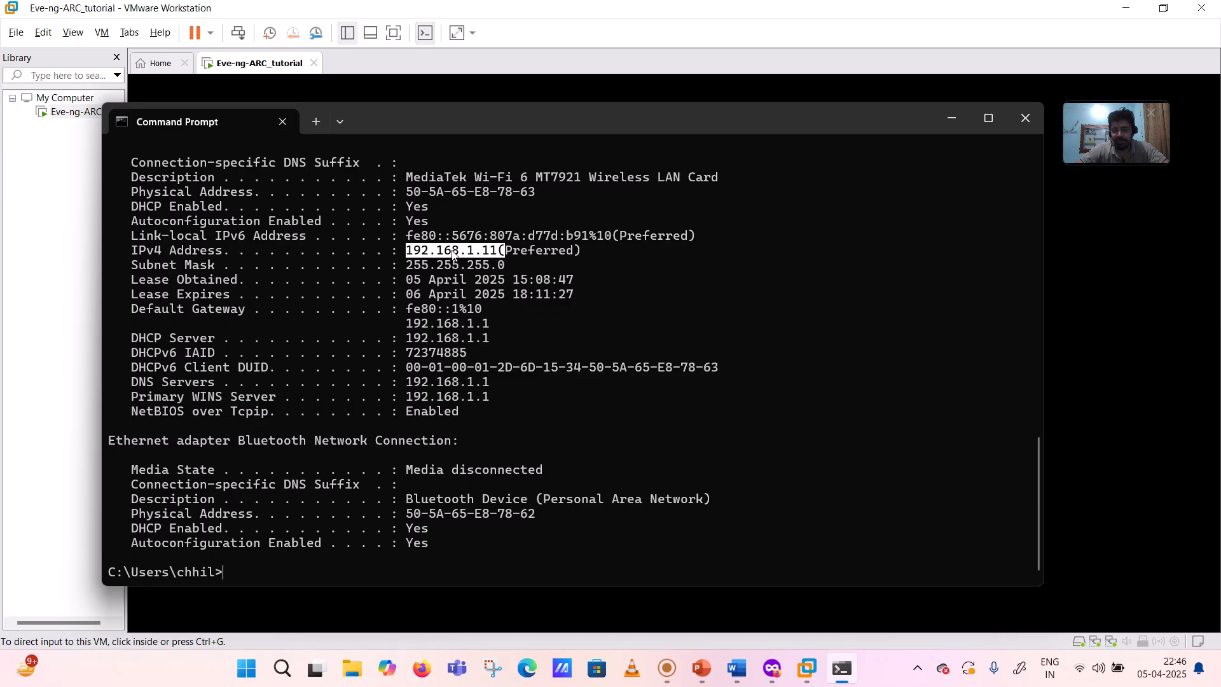
pyautogui.moveTo(609, 118); pyautogui.dragTo(660, 257)
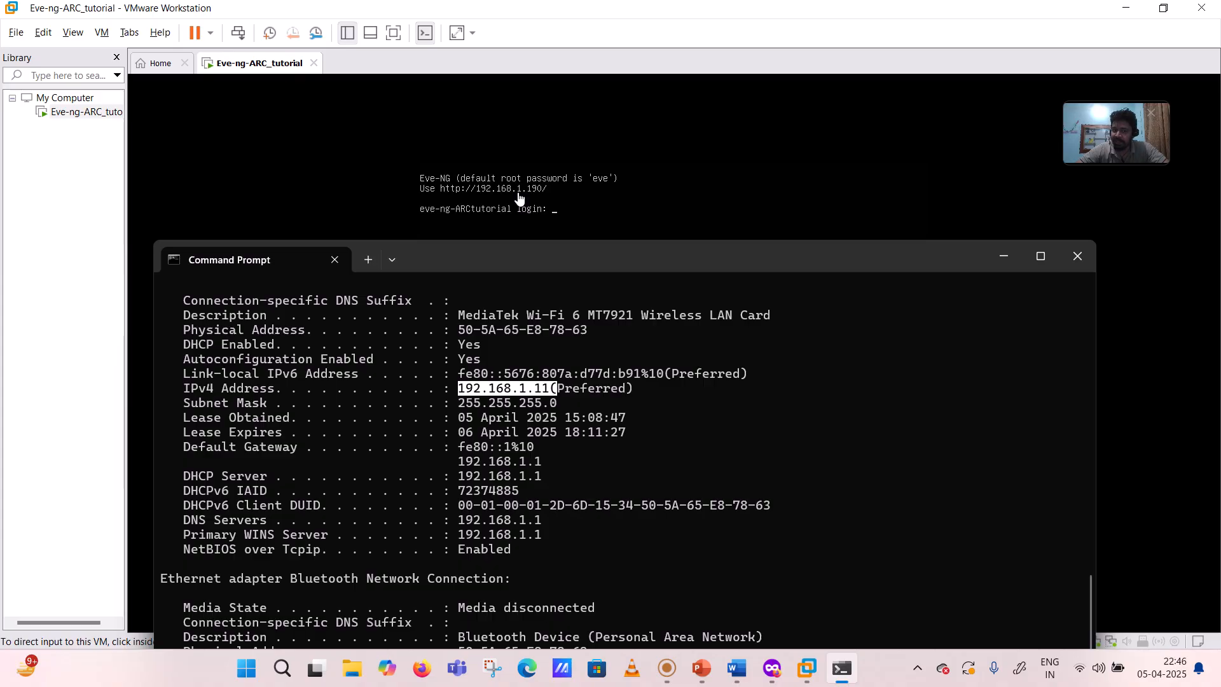
pyautogui.click(1075, 257)
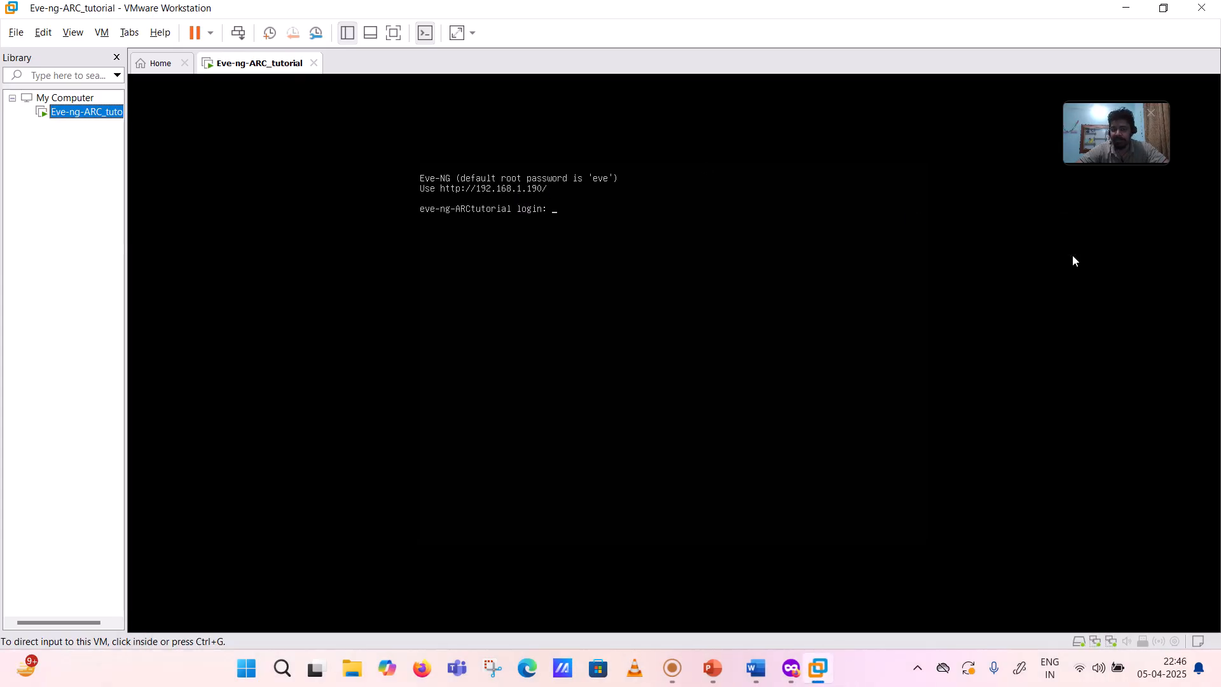
# Step: Switch to Microsoft Edge, open the EVE-NG page at 192.168.1.190 and sign in as admin with the saved account password
pyautogui.click(563, 670)
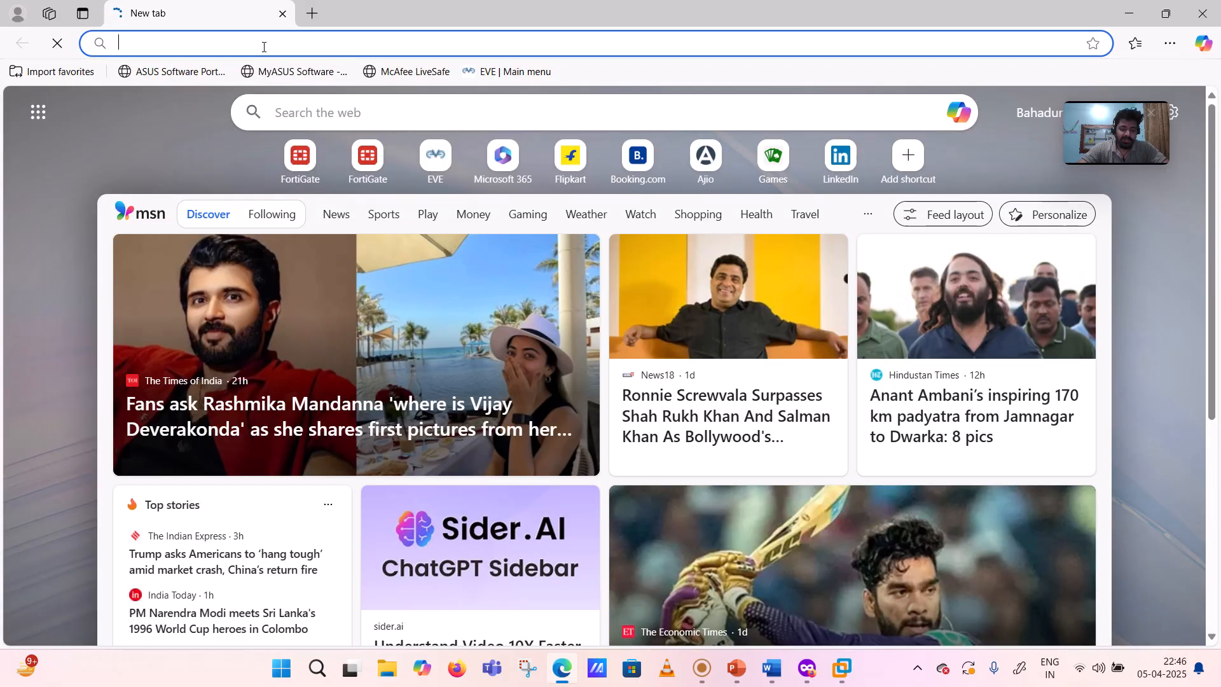
pyautogui.write('192.168.1.190/#/main')
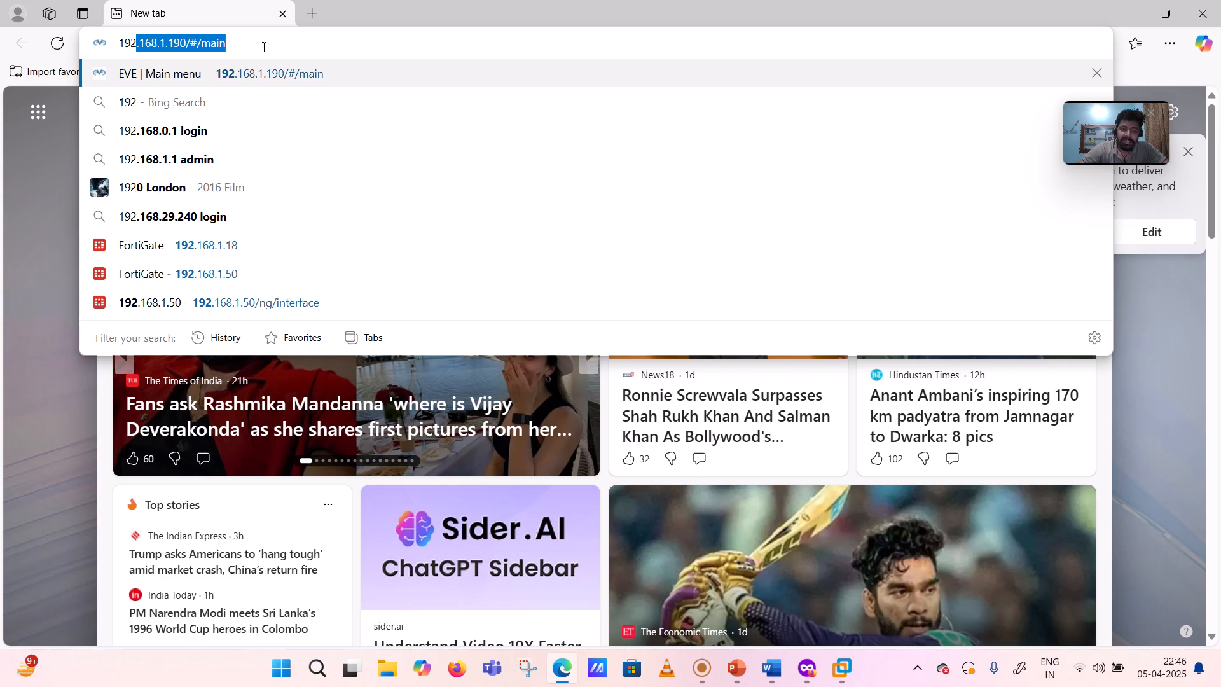
pyautogui.press('Return')
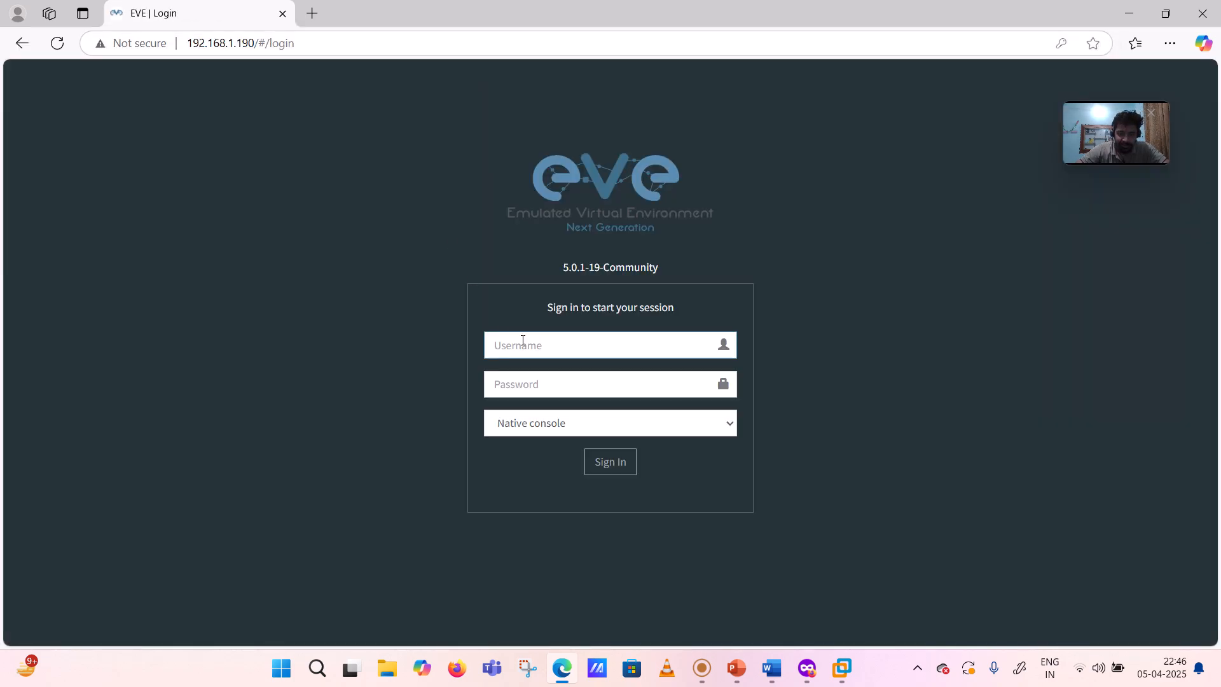
pyautogui.click(523, 344)
pyautogui.click(569, 407)
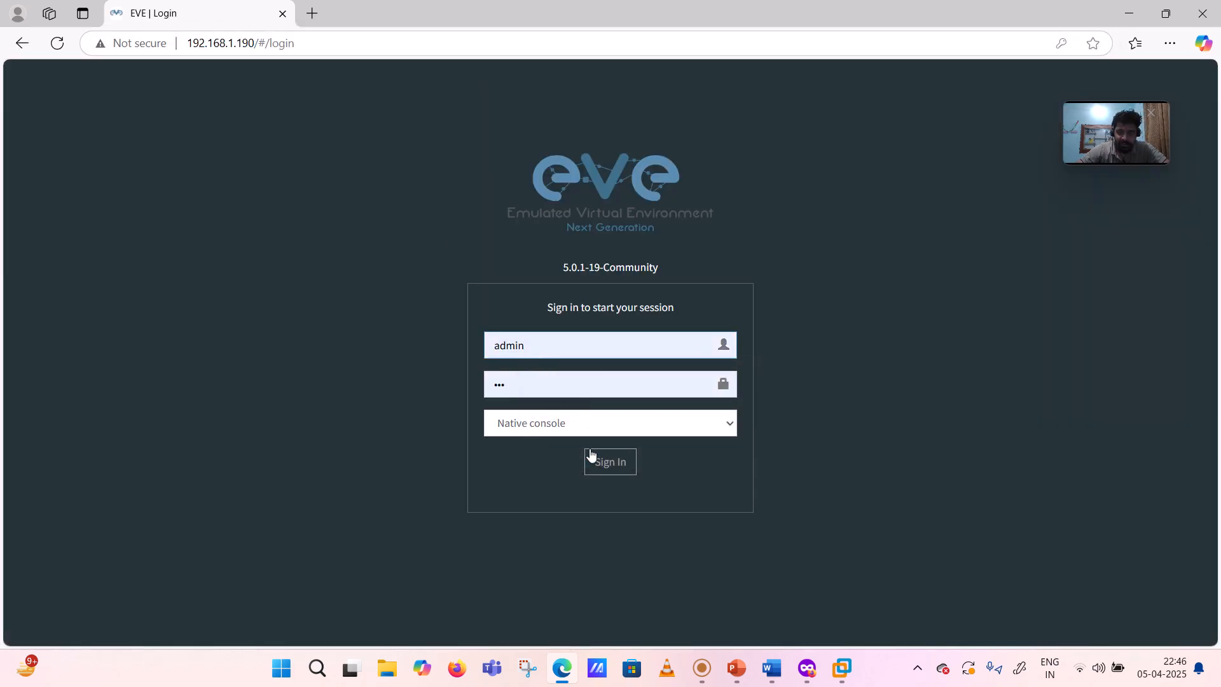
pyautogui.click(605, 464)
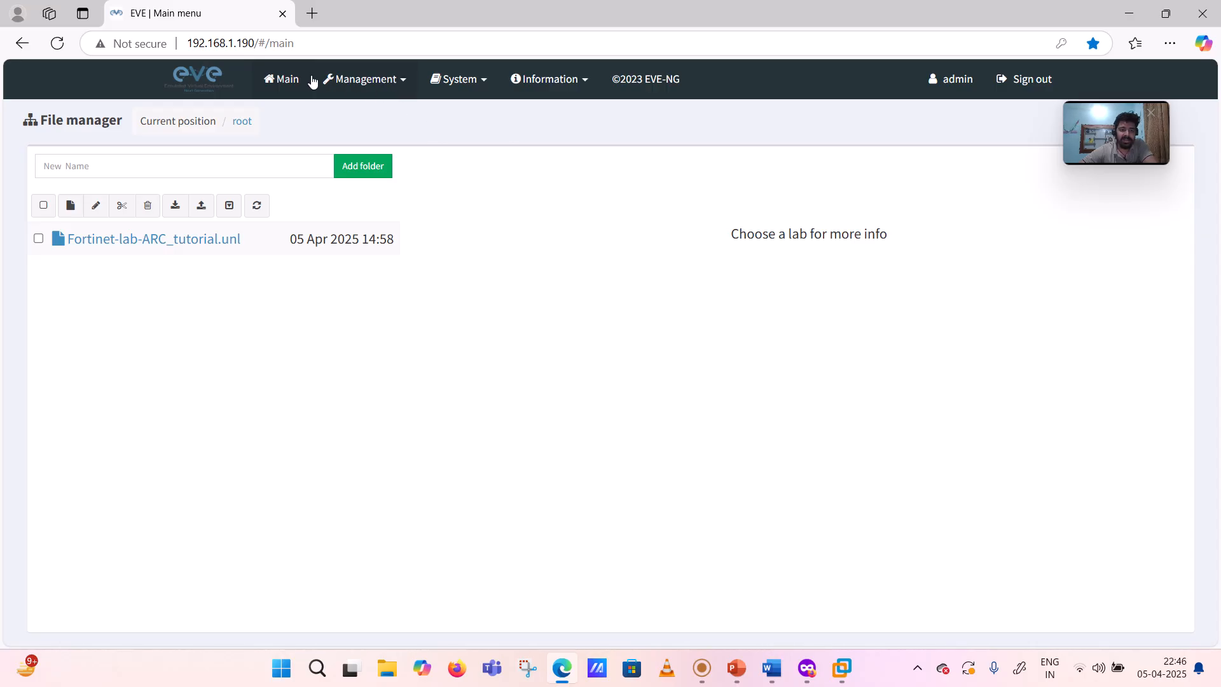
# Step: Check the Management options and open the System status page to examine CPU, memory, swap and disk usage
pyautogui.click(390, 82)
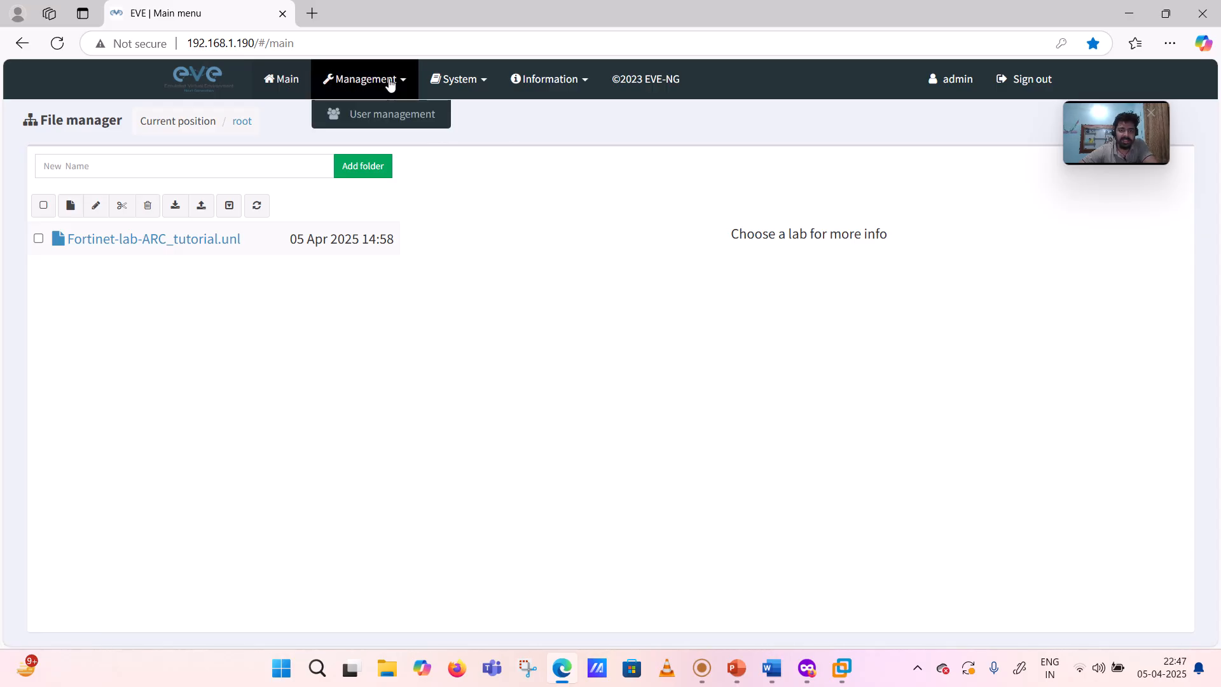
pyautogui.click(464, 83)
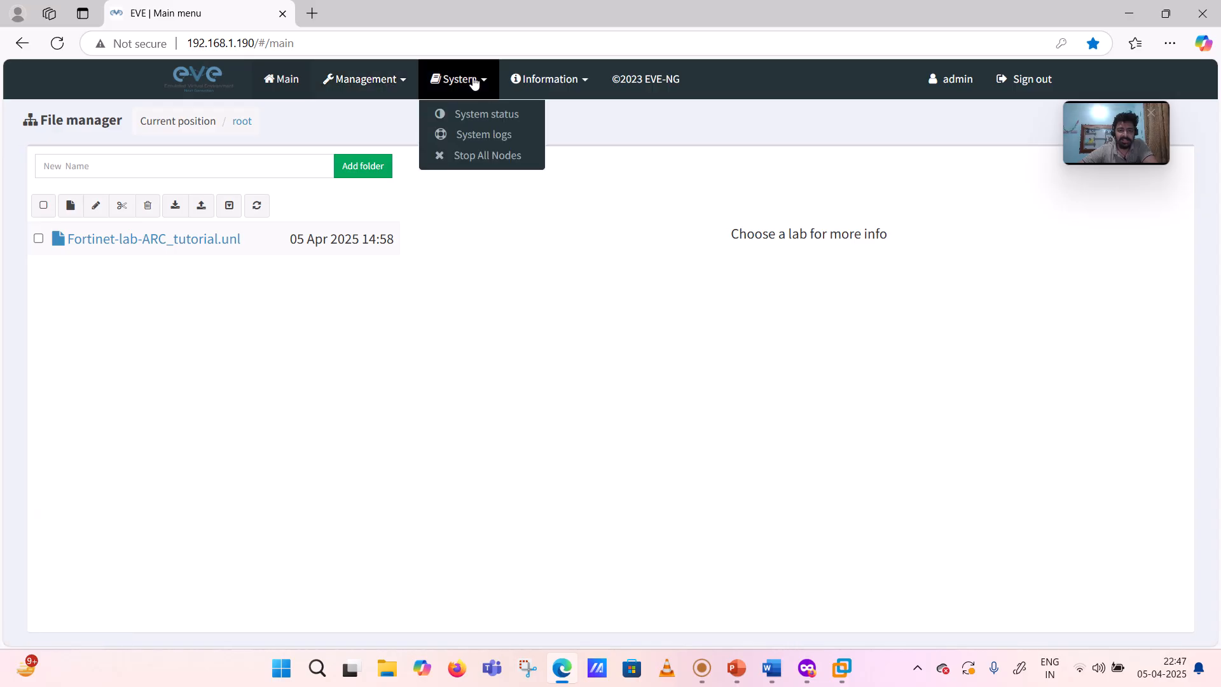
pyautogui.click(490, 118)
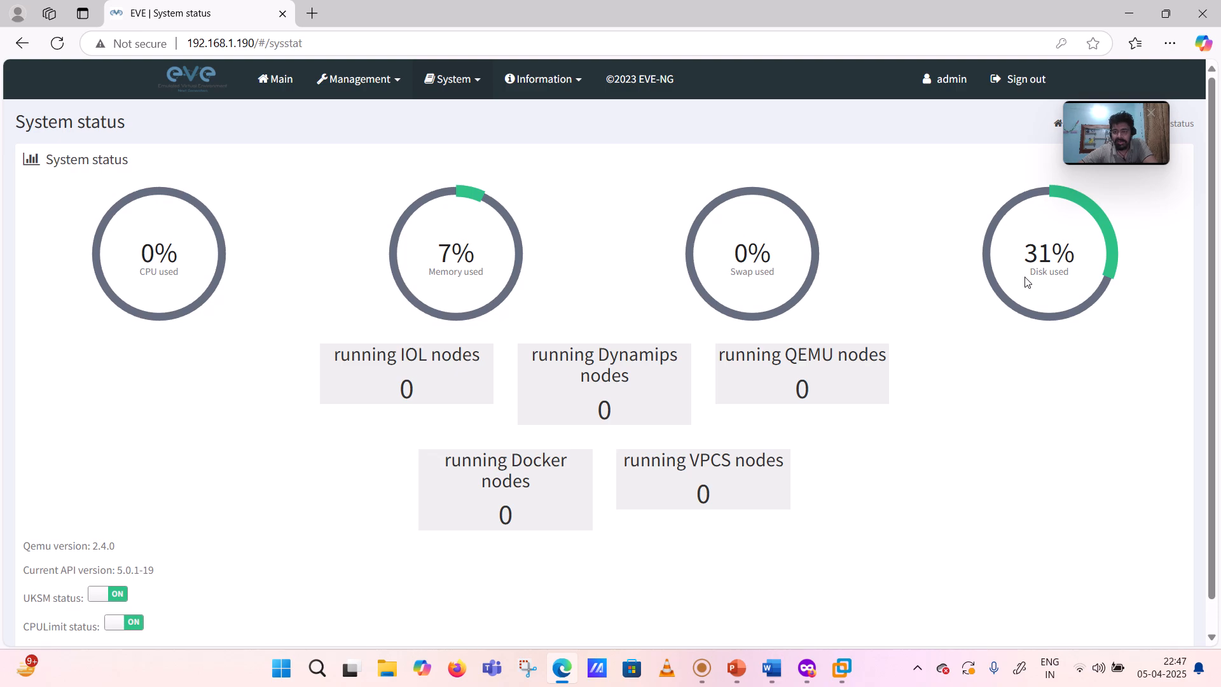
# Step: Open the System logs page, read through the access.txt output, and review the remaining System and Information options
pyautogui.click(463, 83)
pyautogui.click(478, 134)
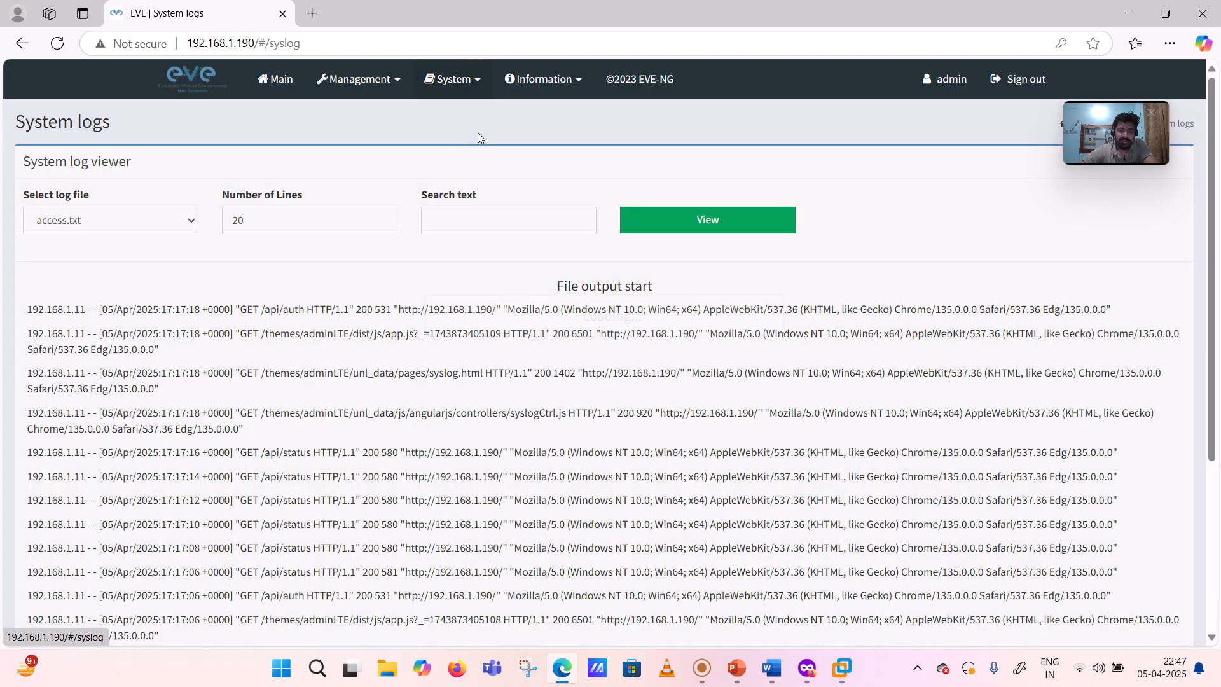
pyautogui.scroll(-3, 386, 391)
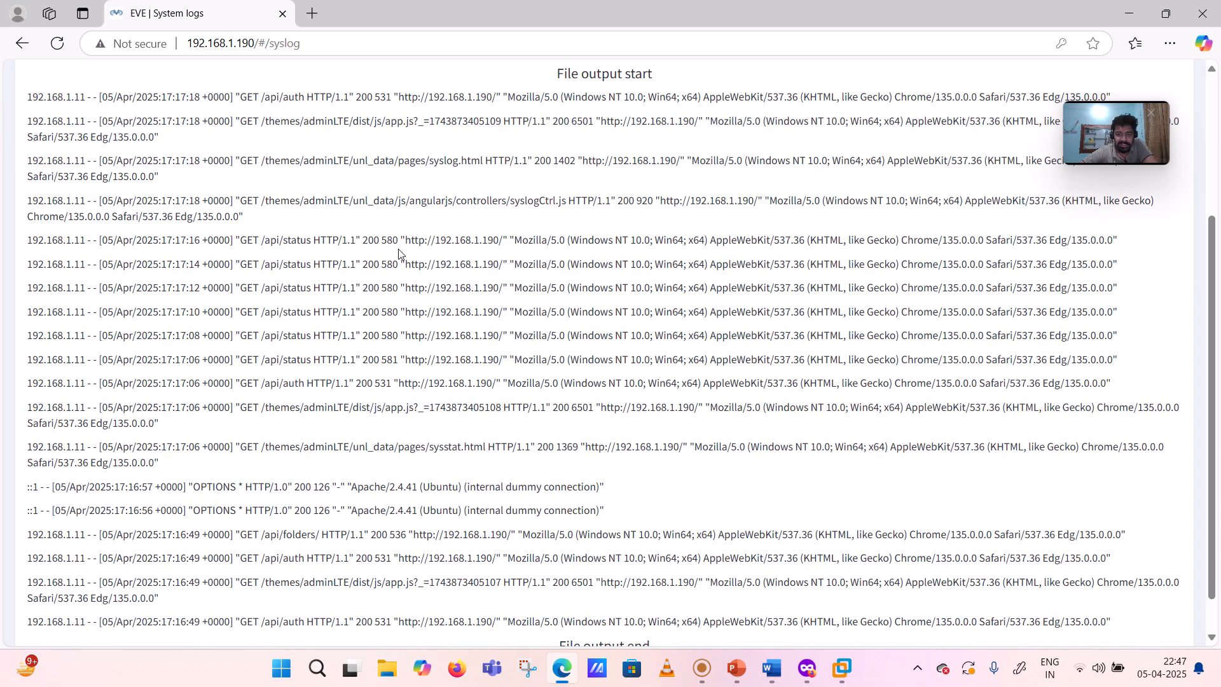
pyautogui.scroll(-1, 268, 430)
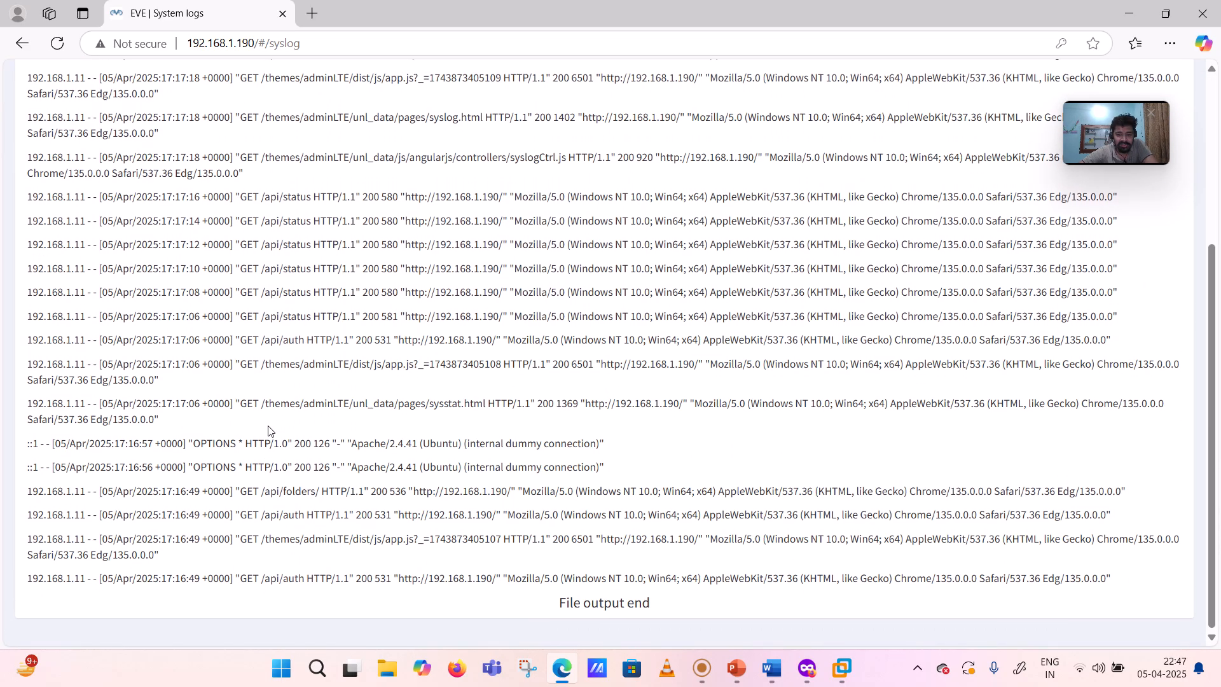
pyautogui.scroll(4, 268, 430)
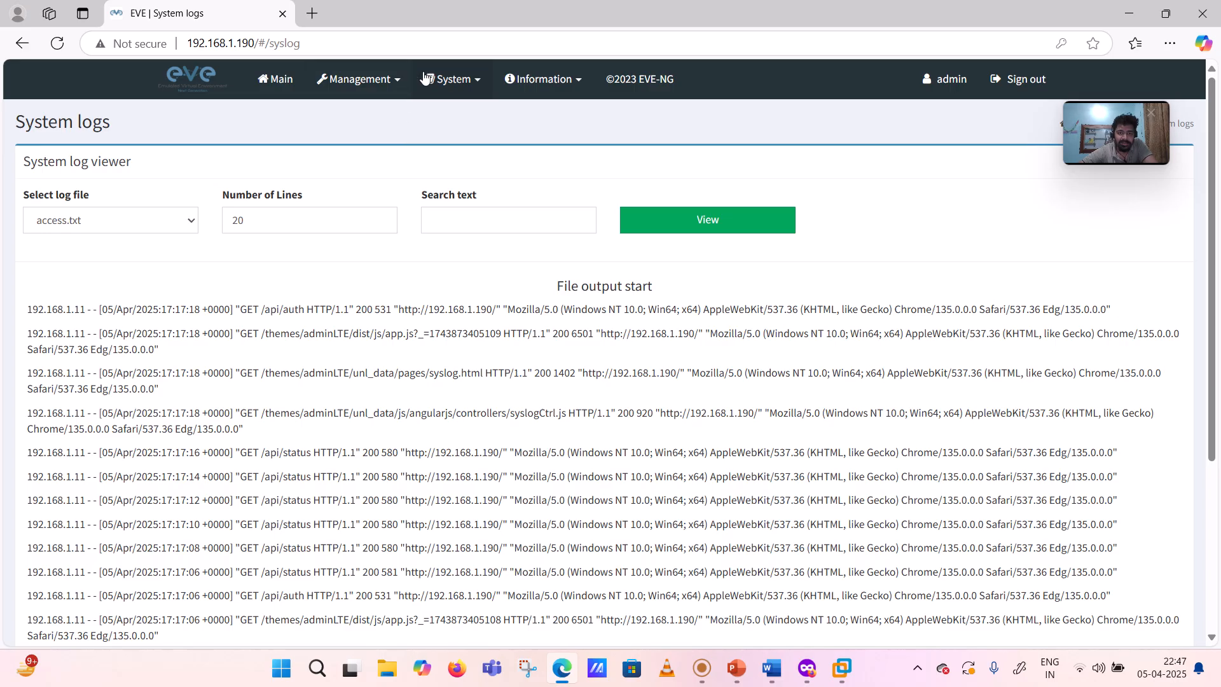
pyautogui.click(462, 83)
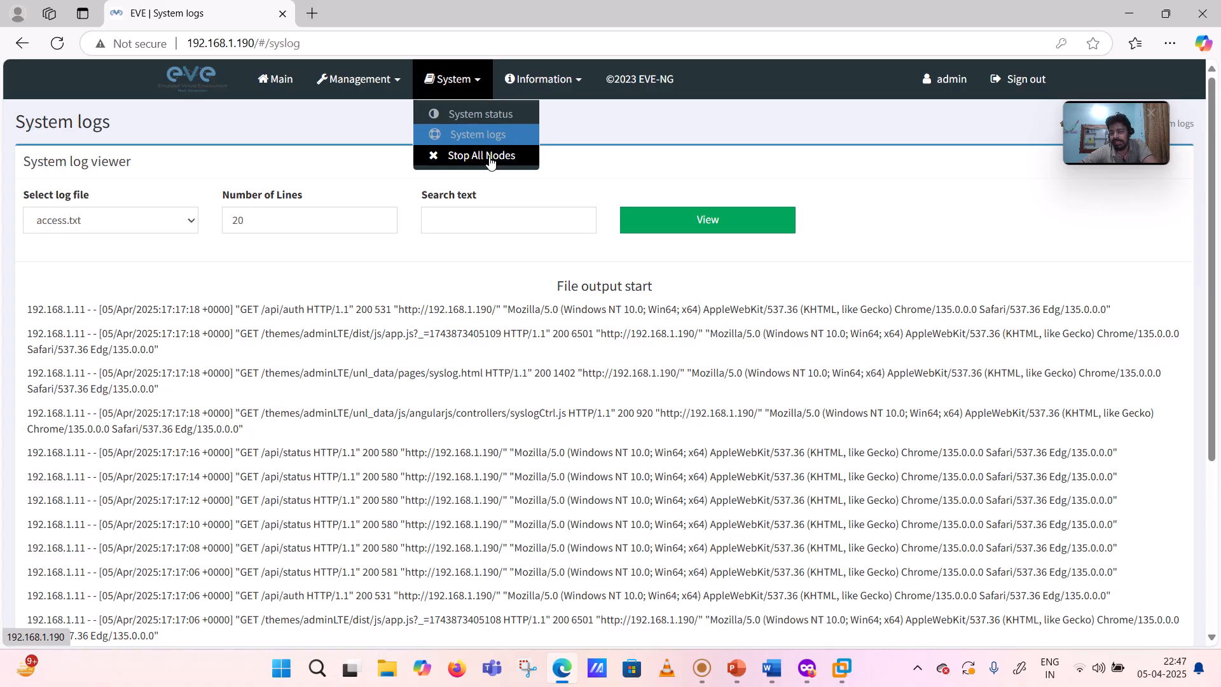
pyautogui.click(536, 80)
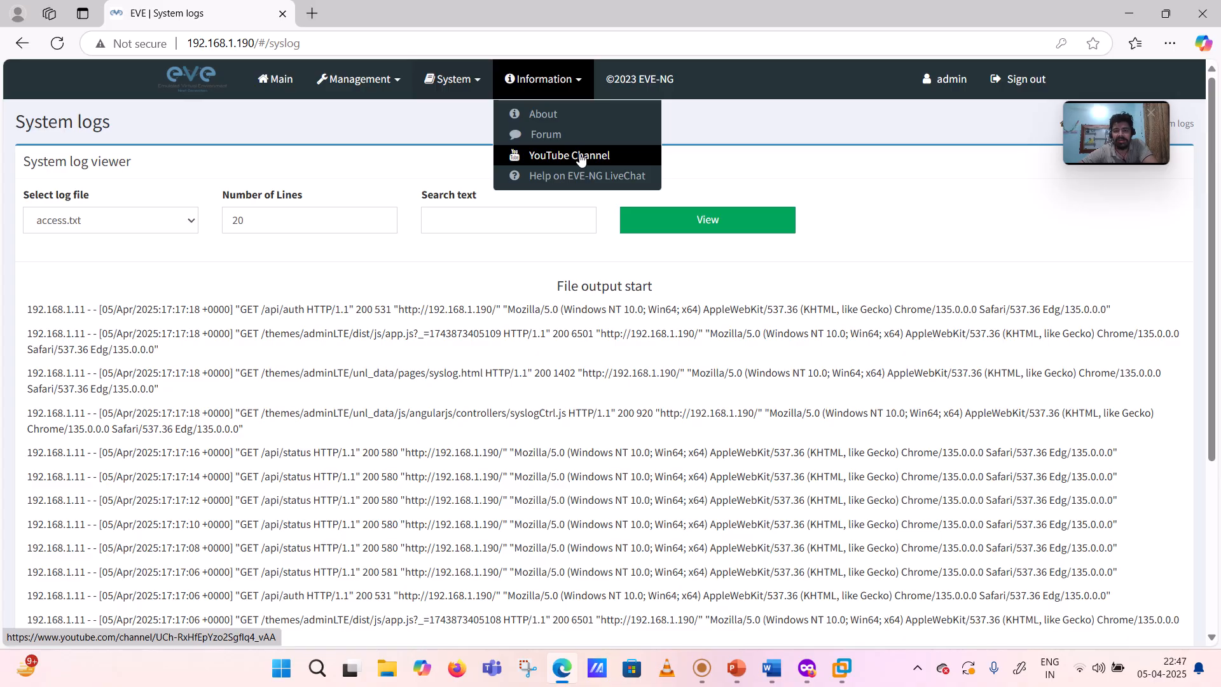
# Step: Return to the file manager and save a new lab named with the author's first name followed by "-test lab"
pyautogui.click(269, 81)
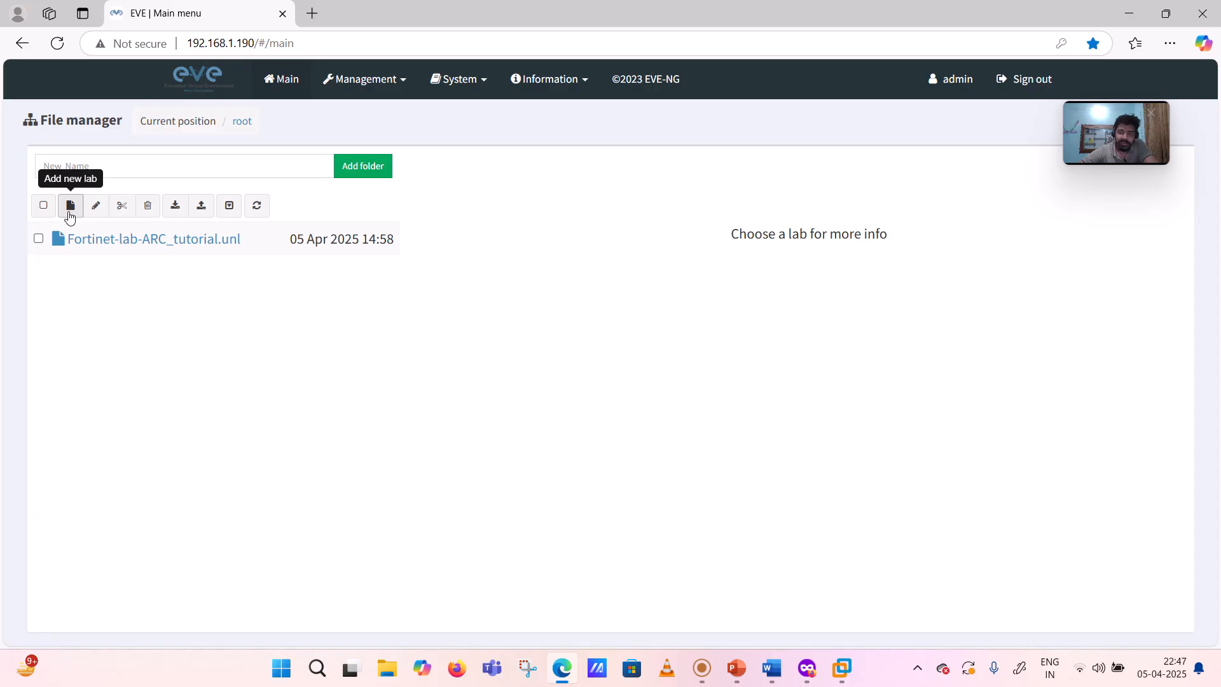
pyautogui.click(72, 206)
pyautogui.click(160, 191)
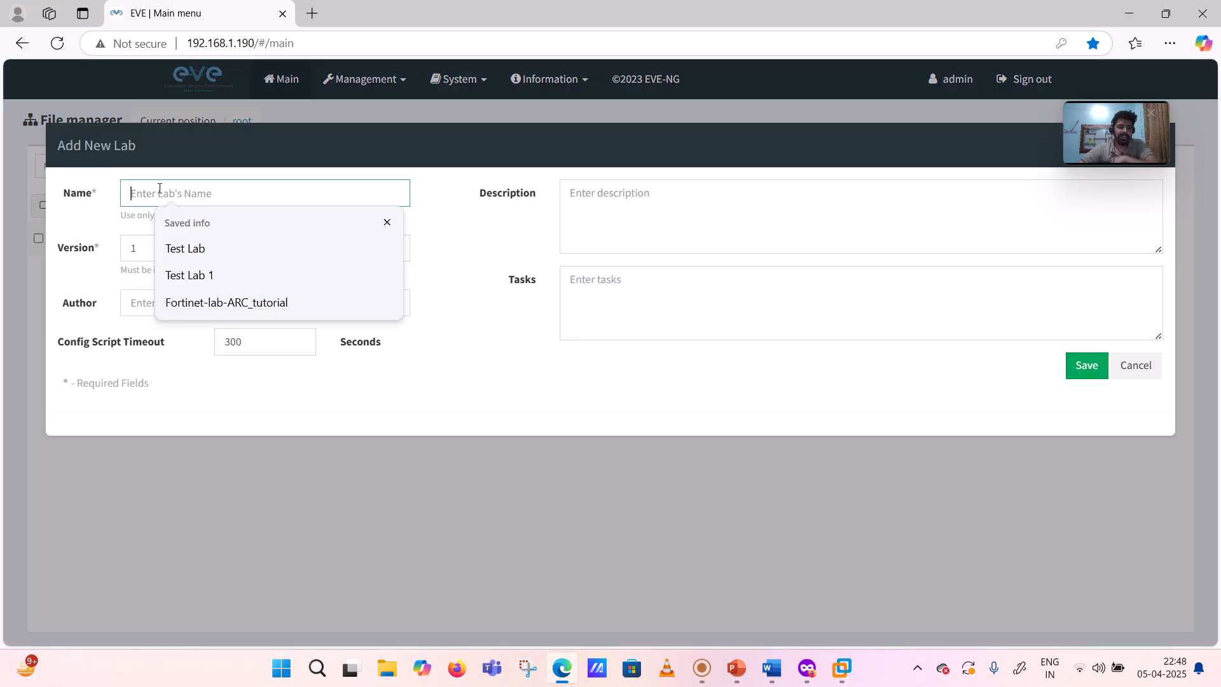
pyautogui.write('A')
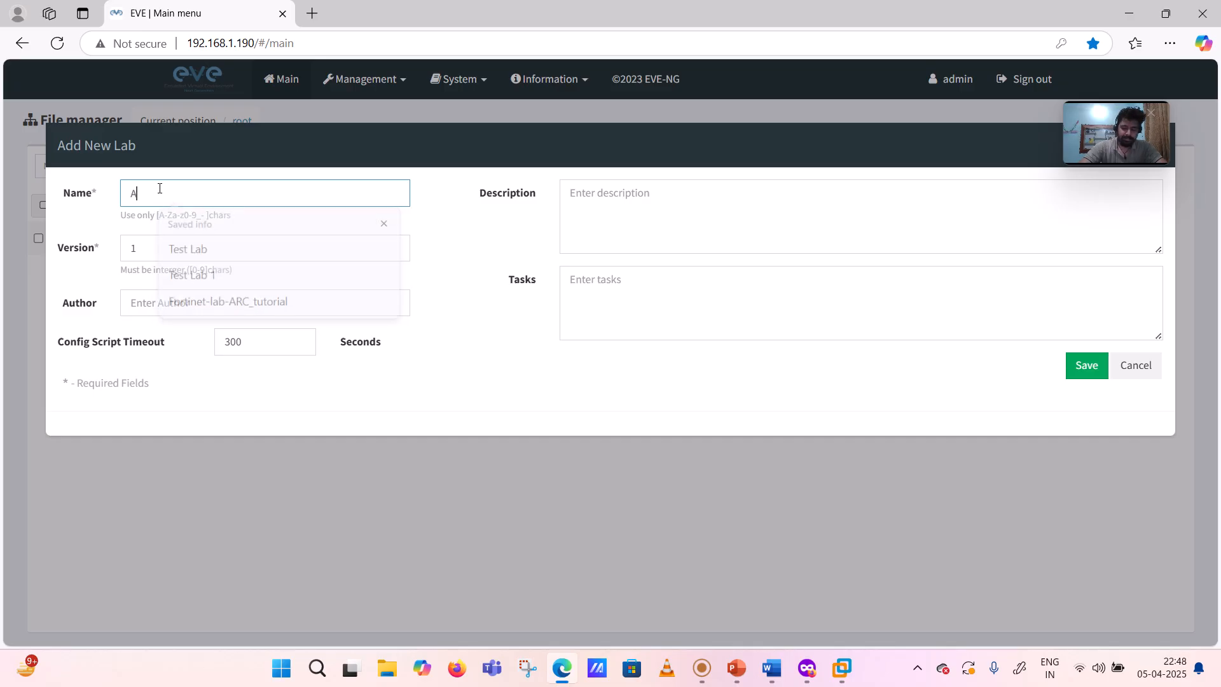
pyautogui.write('nirudh-test lab')
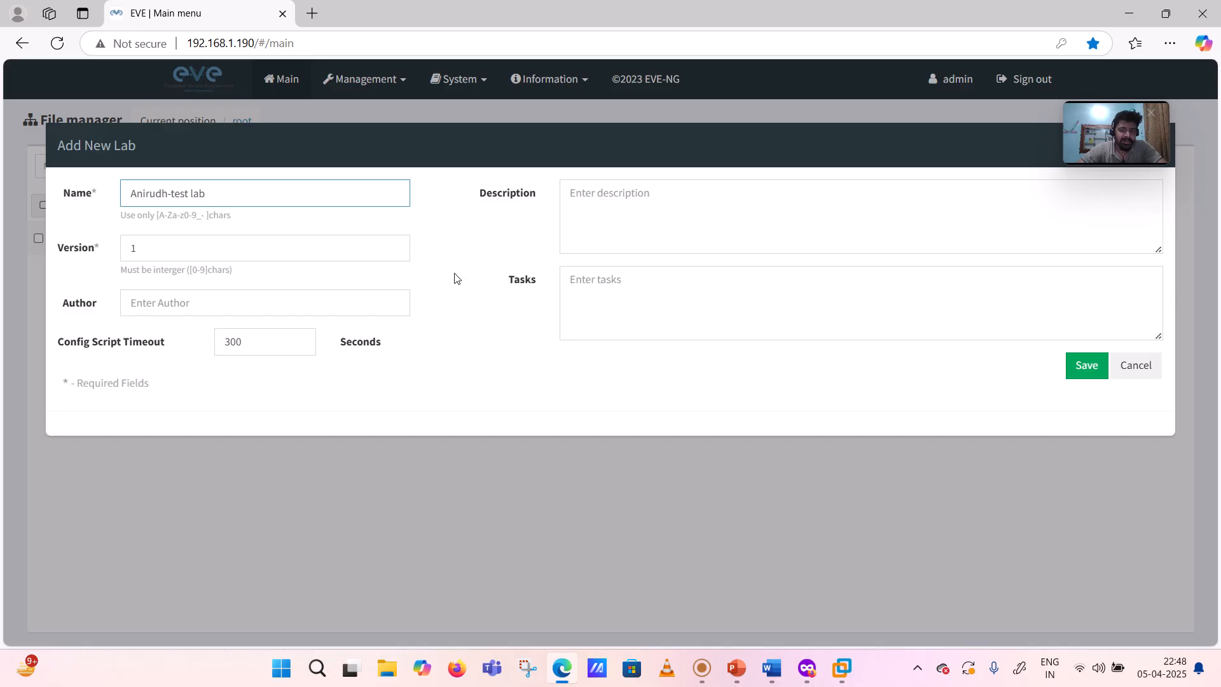
pyautogui.click(1078, 376)
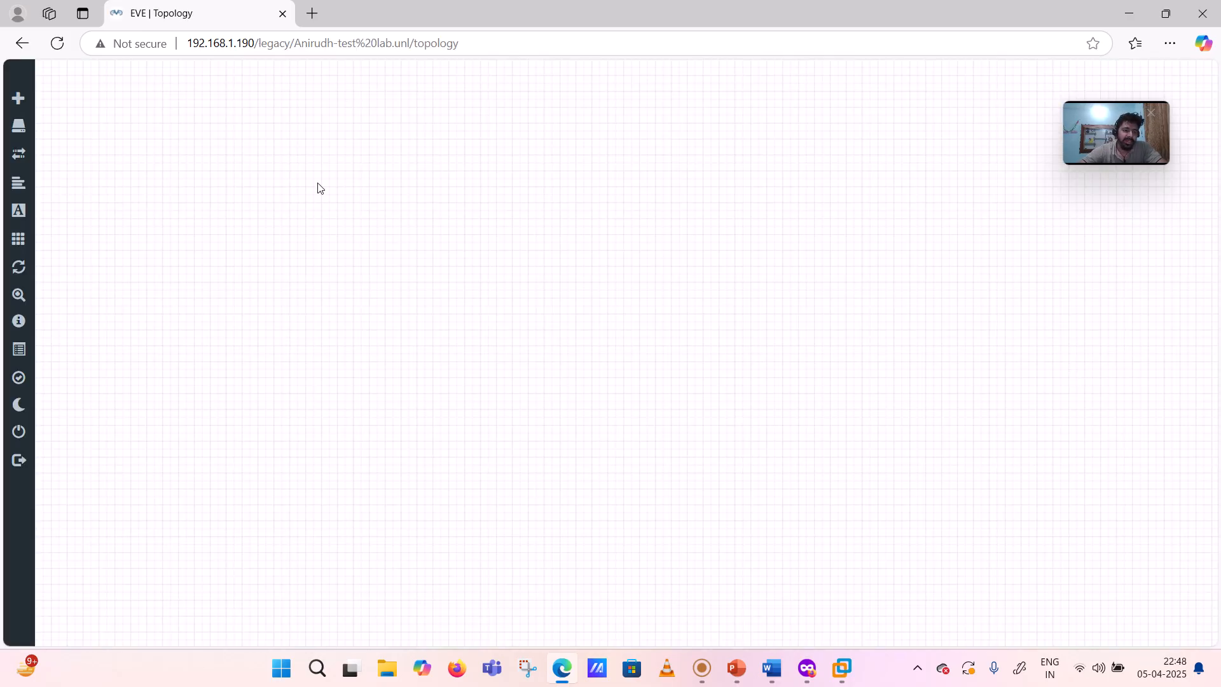
# Step: Start a new node from the Cisco IOL template using the image i86bi_LinuxL3-AdvEnterpriseK9-M2_157_3_May_2018.bin
pyautogui.moveTo(9, 149)
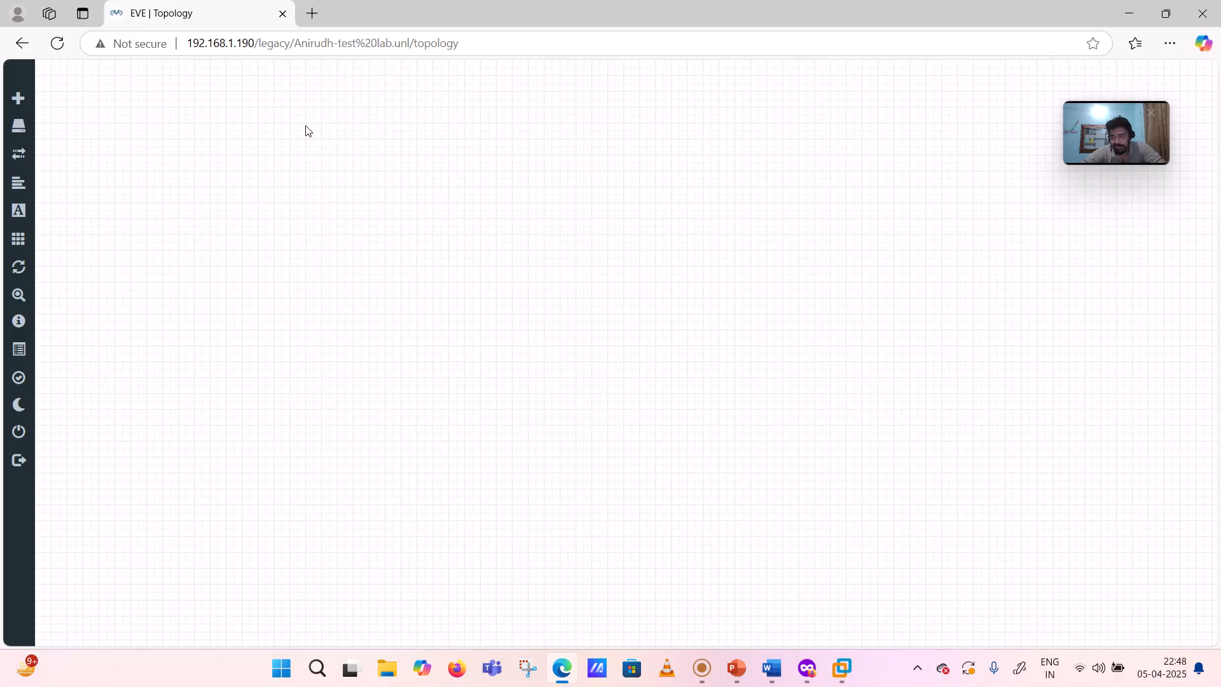
pyautogui.rightClick(263, 147)
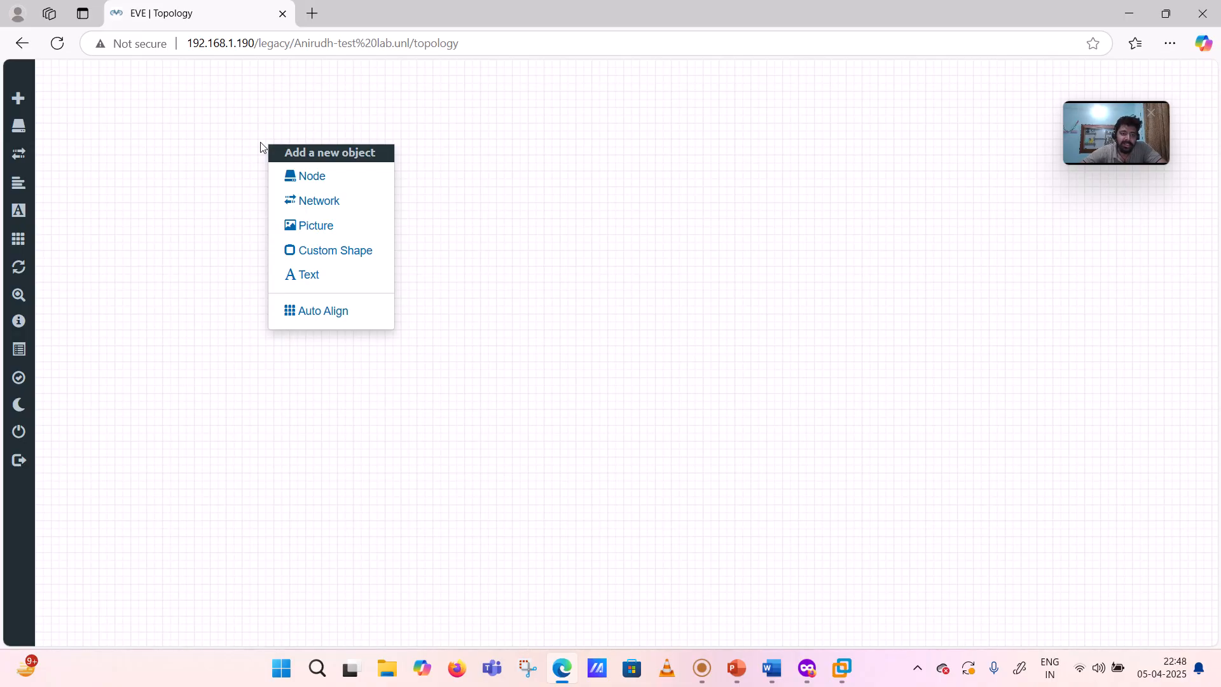
pyautogui.click(299, 176)
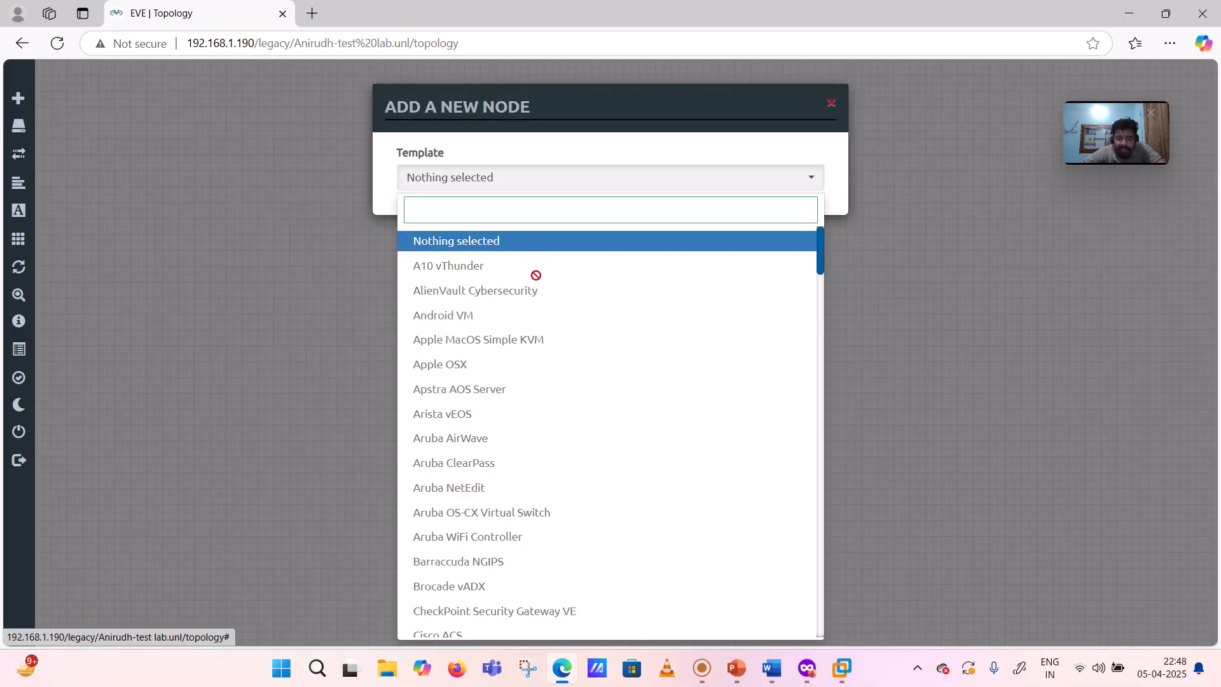
pyautogui.scroll(-5, 510, 459)
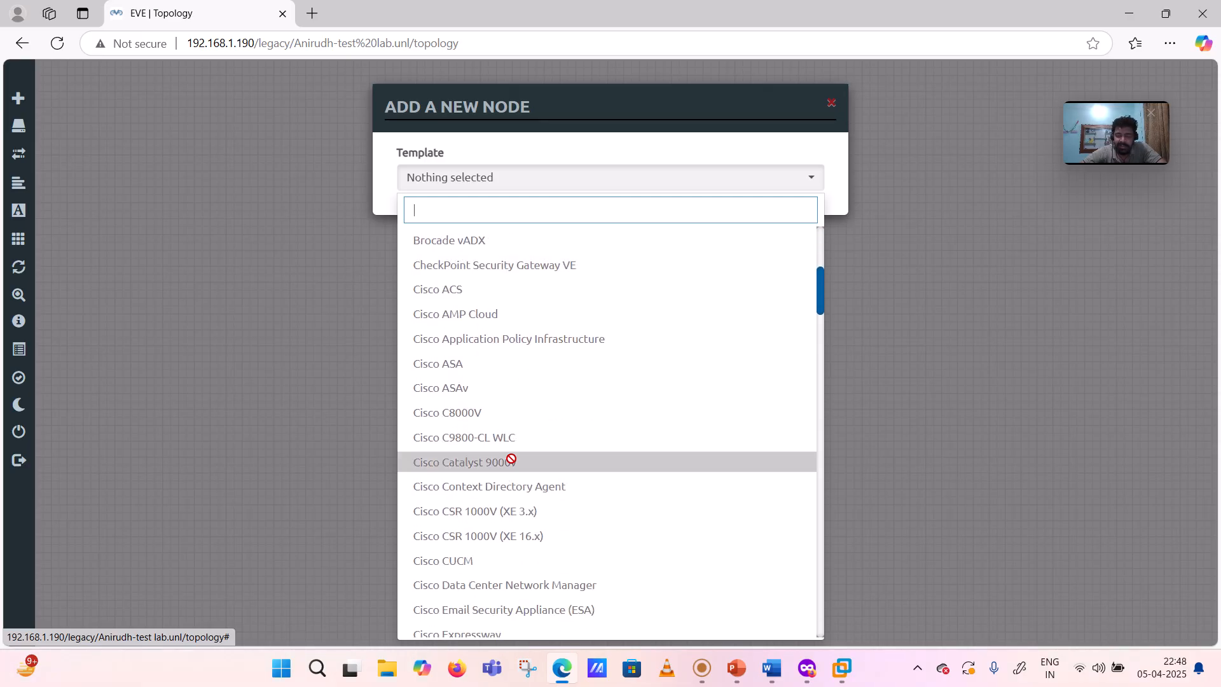
pyautogui.scroll(-6, 511, 458)
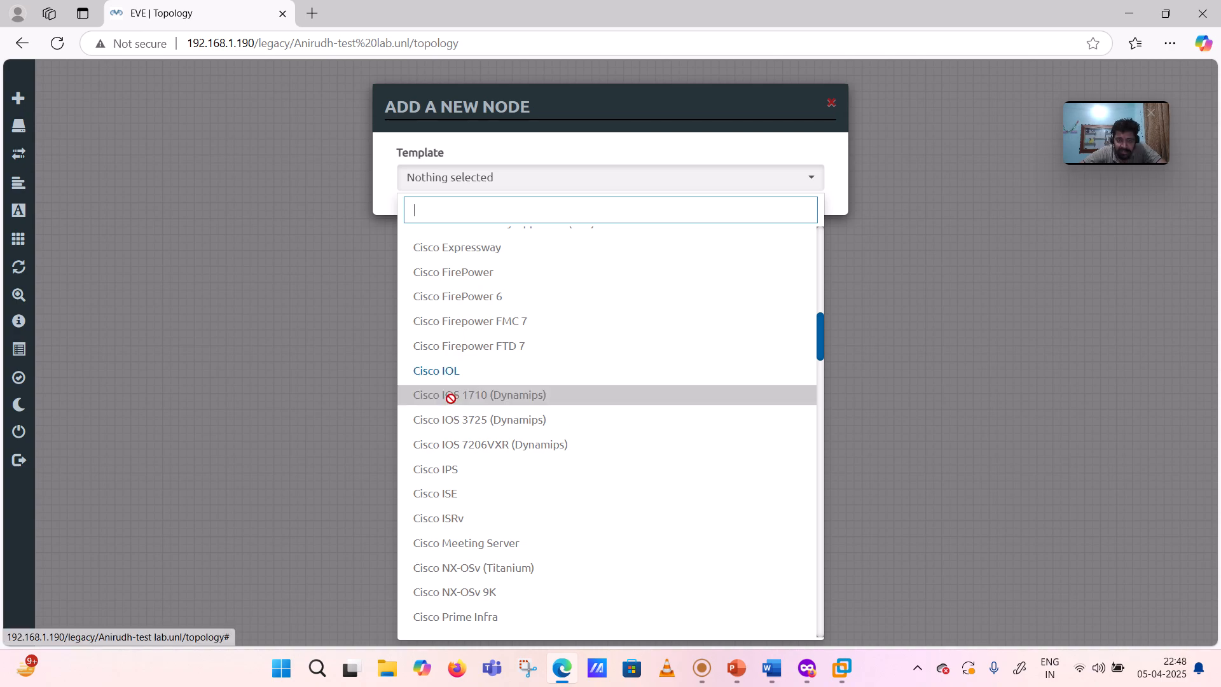
pyautogui.click(449, 375)
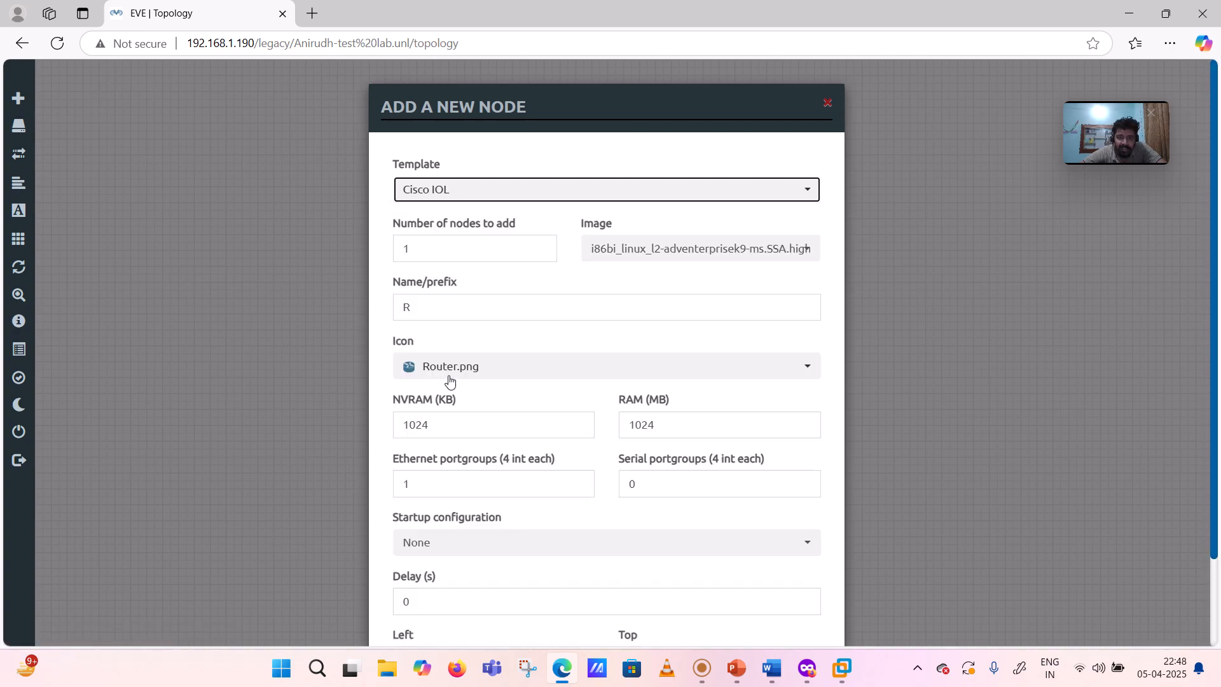
pyautogui.click(630, 253)
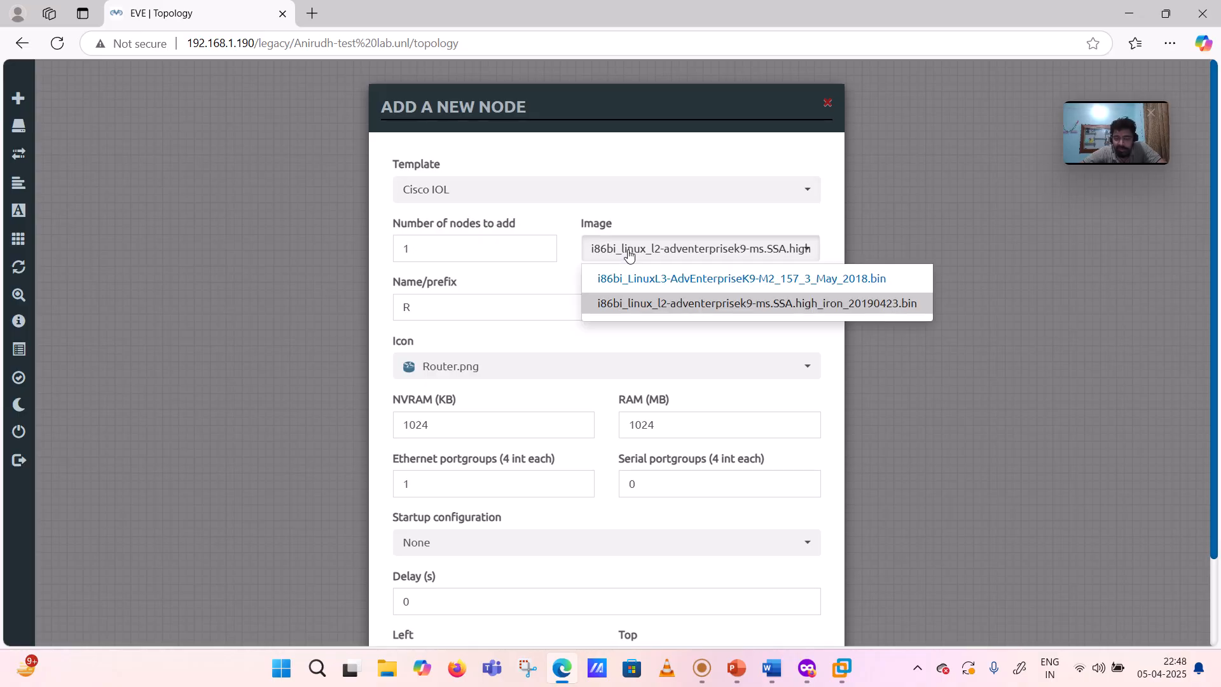
pyautogui.click(655, 285)
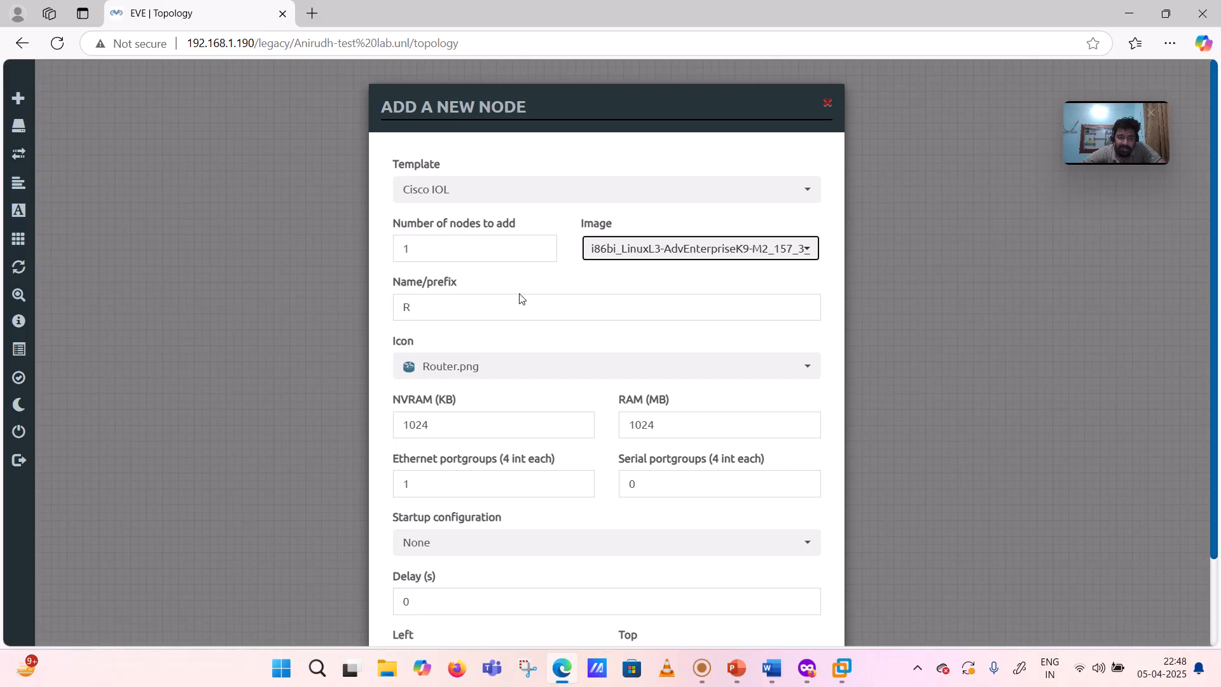
# Step: Name the router node R1, choose the Router.png icon and save it to the topology
pyautogui.click(471, 300)
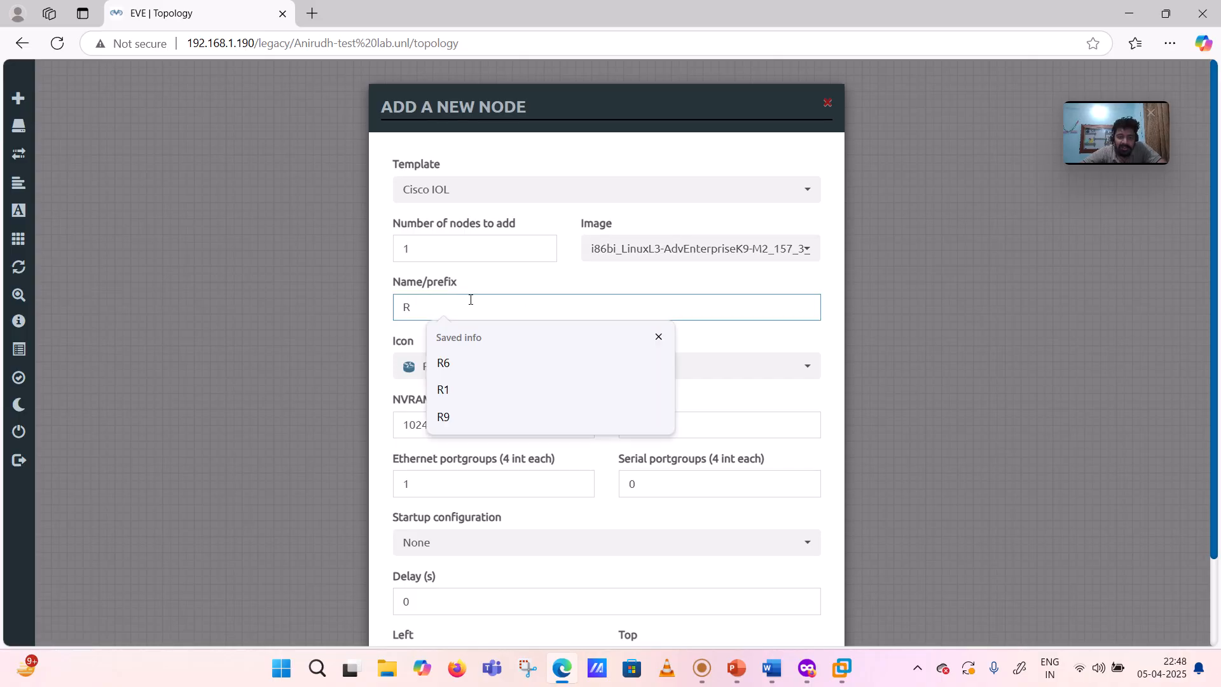
pyautogui.write('1')
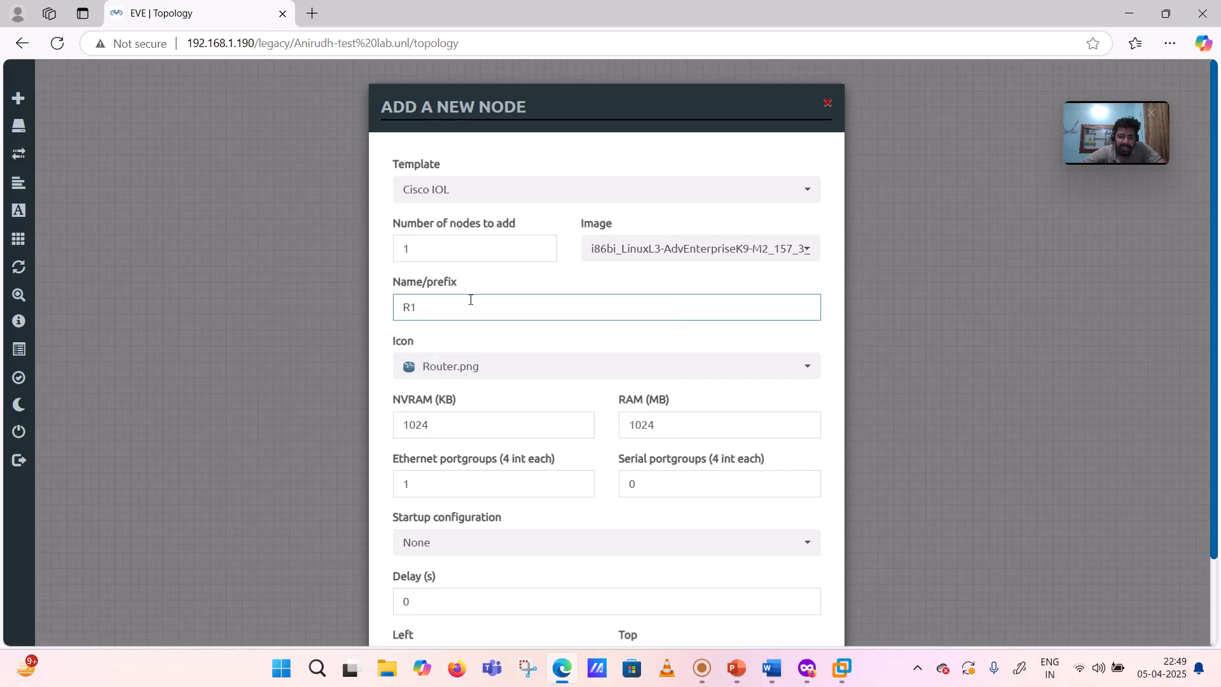
pyautogui.click(469, 364)
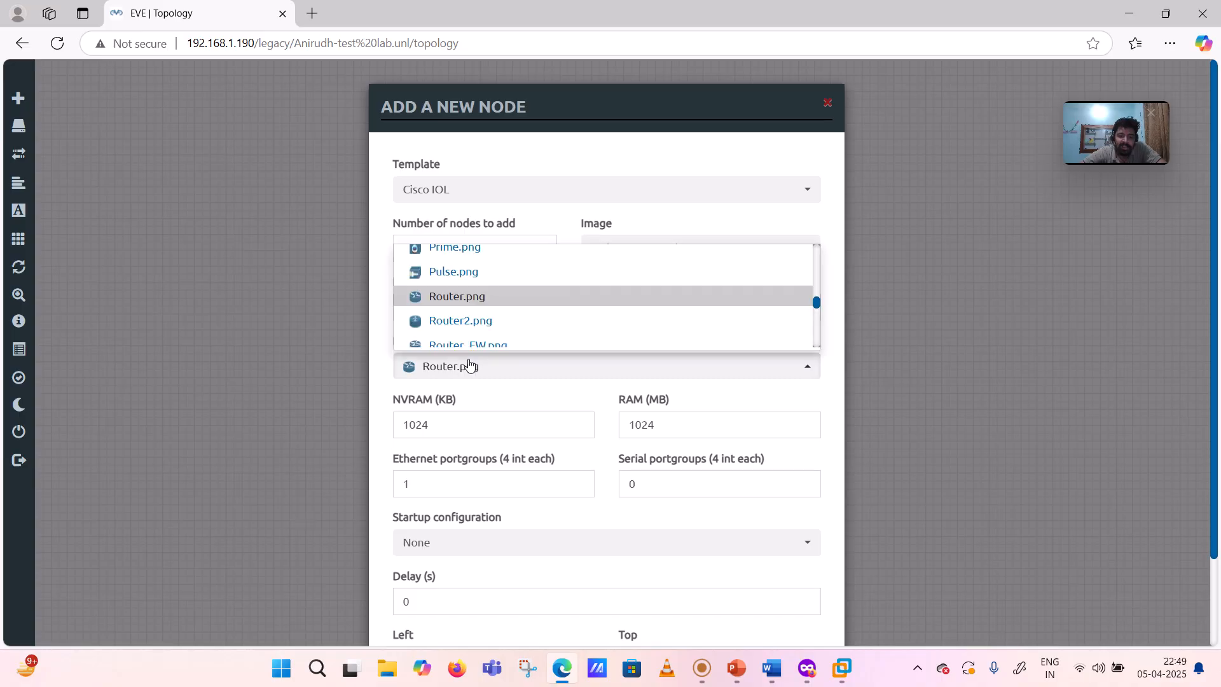
pyautogui.click(489, 298)
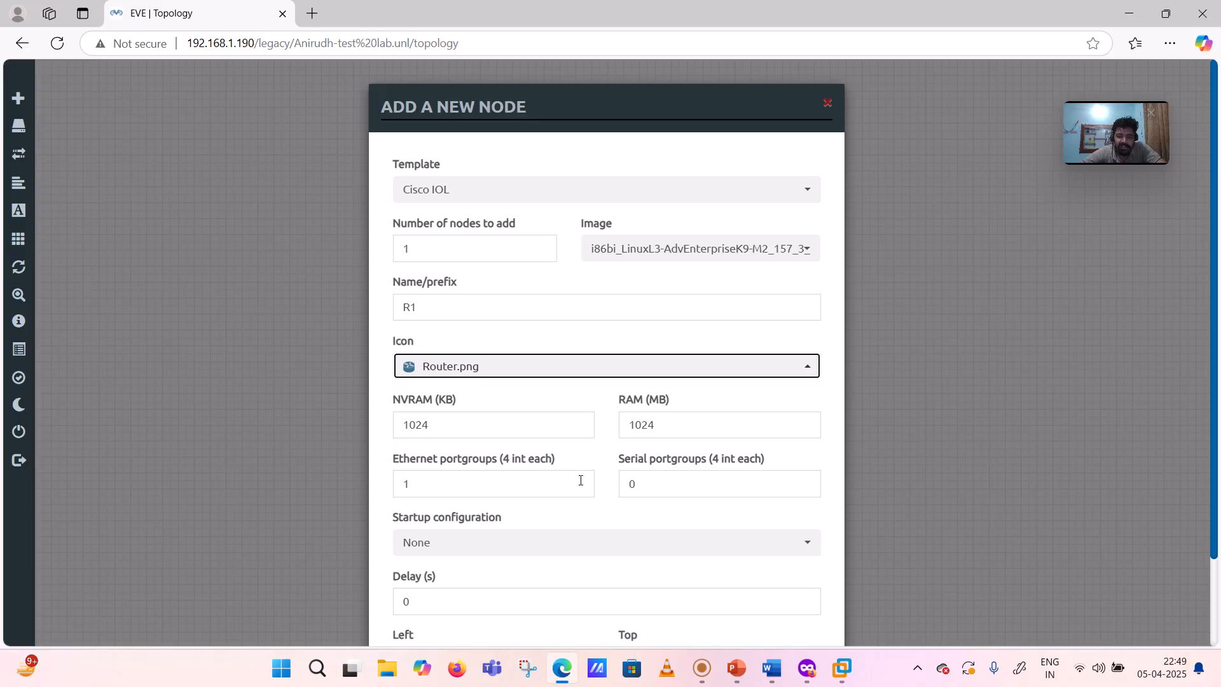
pyautogui.scroll(-2, 605, 504)
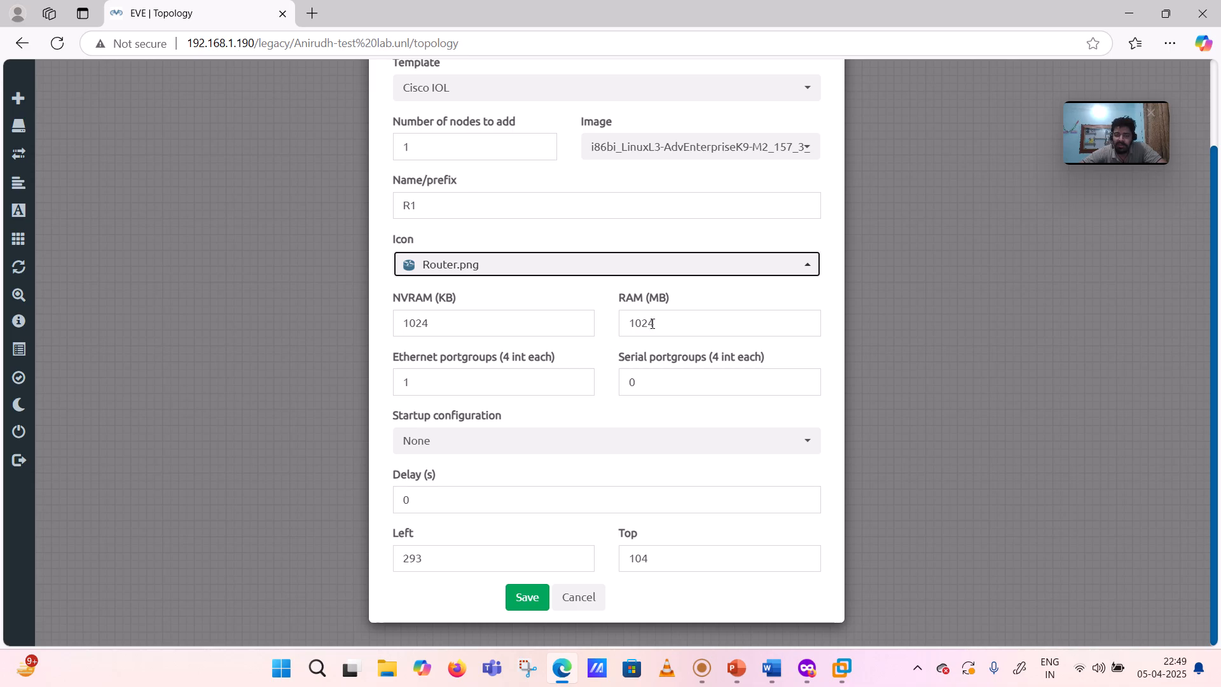
pyautogui.click(535, 596)
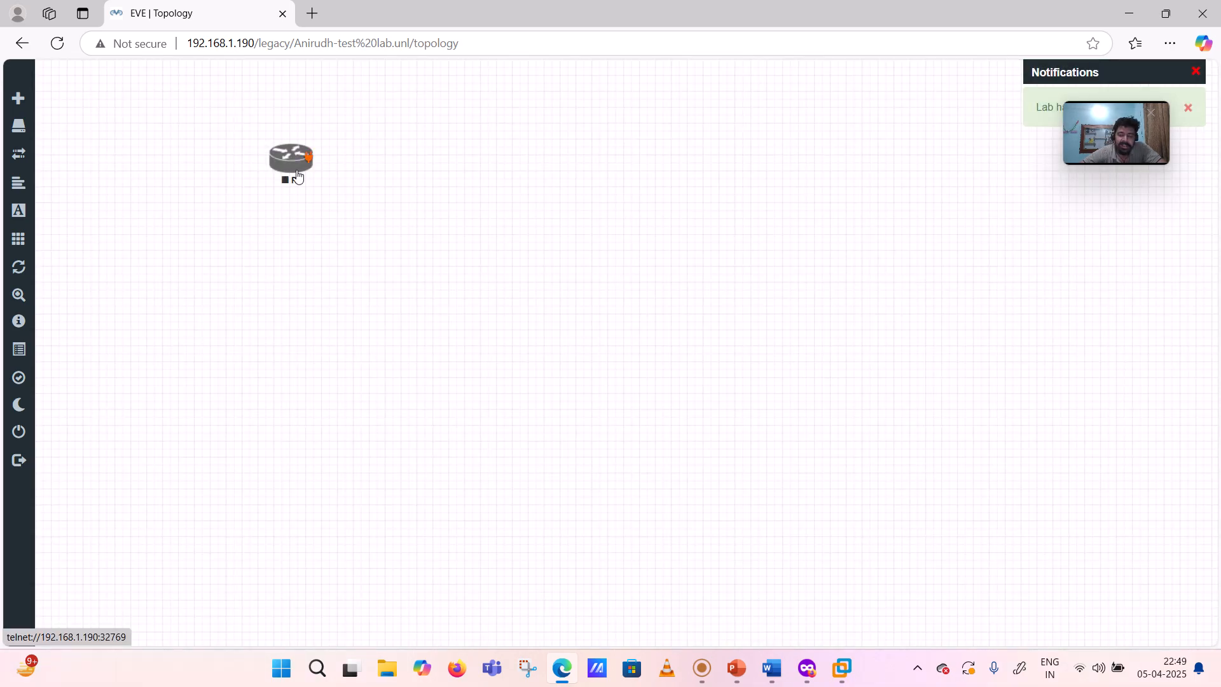
# Step: Open R1's node settings, review its image, icon, memory and portgroup values, and save the form
pyautogui.rightClick(292, 166)
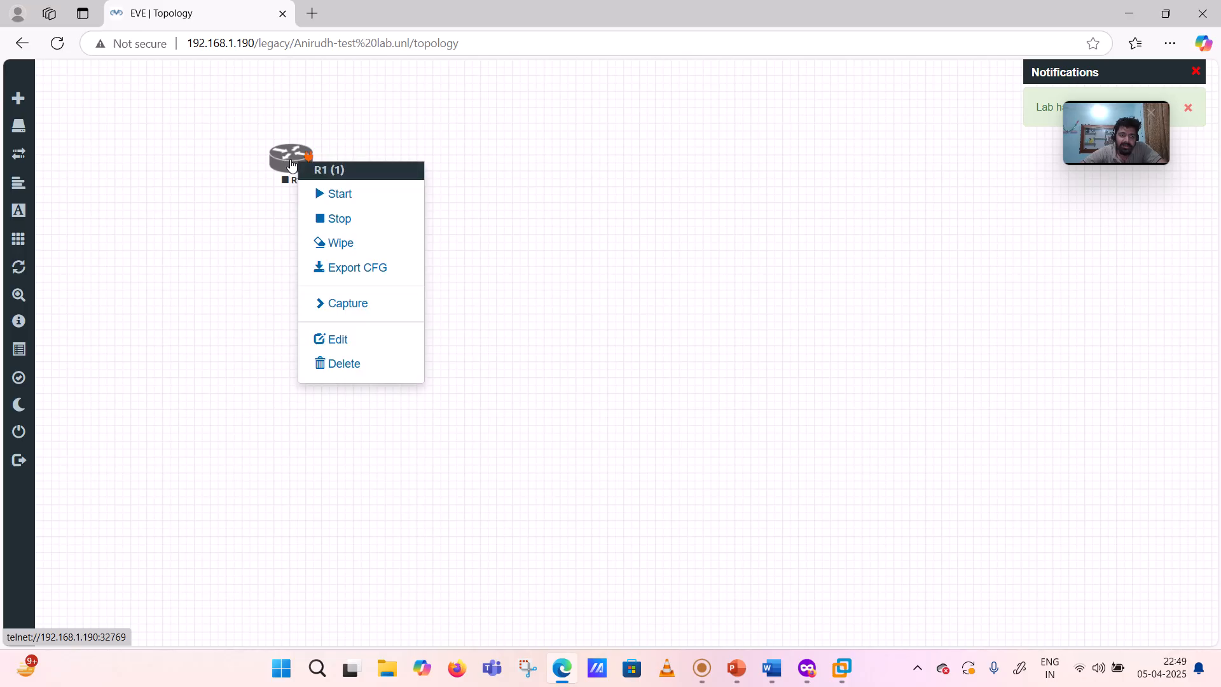
pyautogui.click(355, 339)
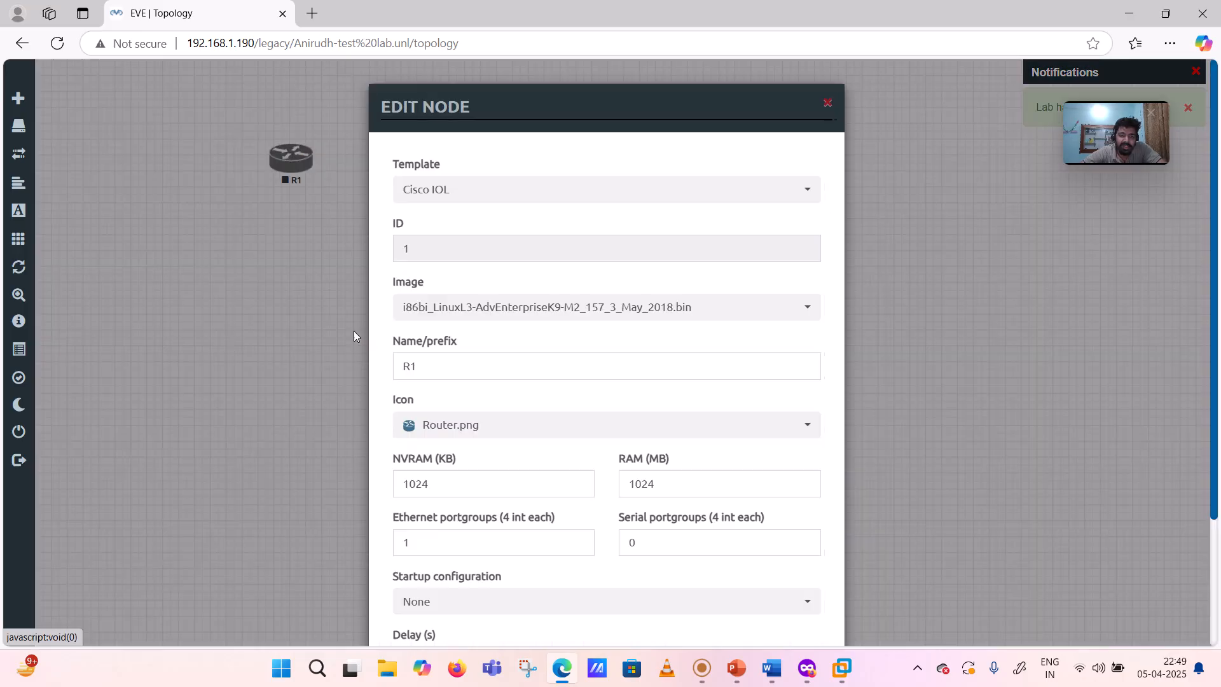
pyautogui.scroll(-3, 529, 344)
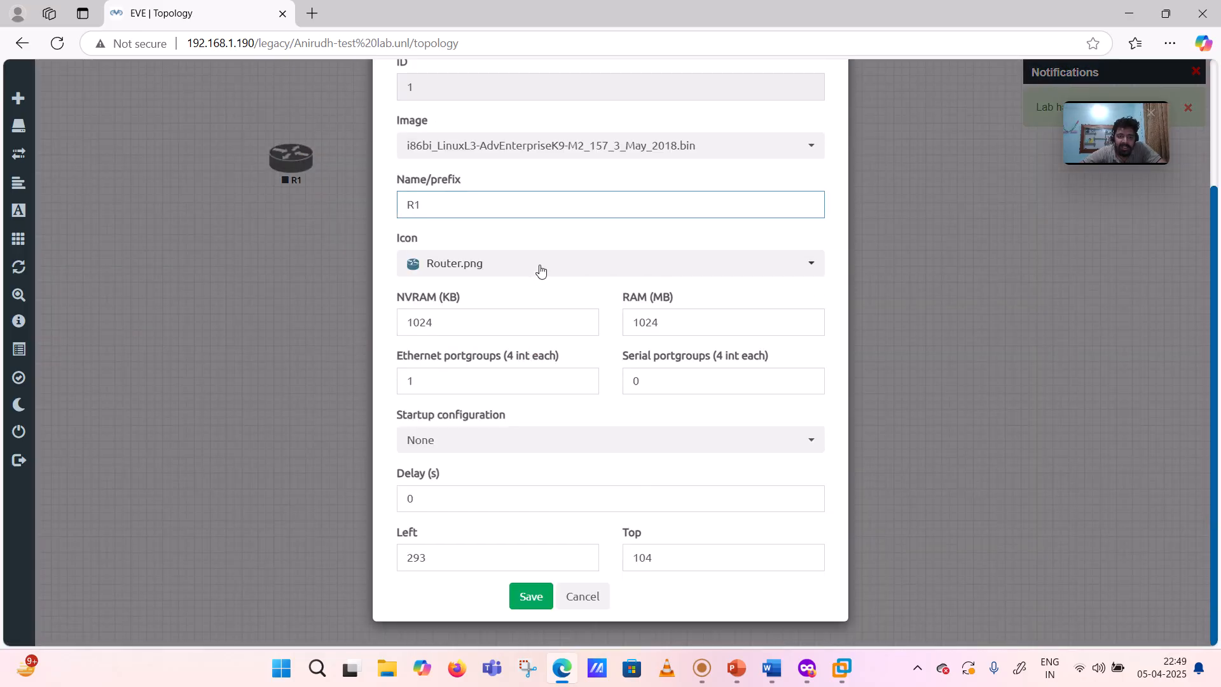
pyautogui.scroll(2, 553, 250)
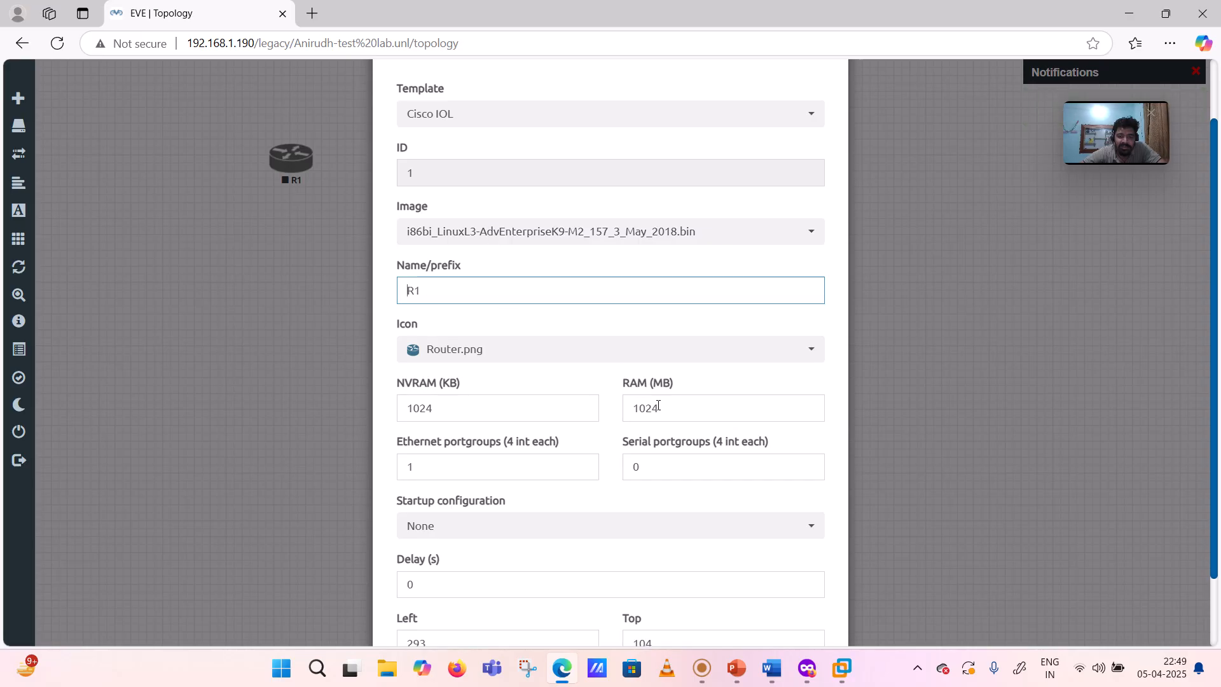
pyautogui.scroll(-2, 560, 451)
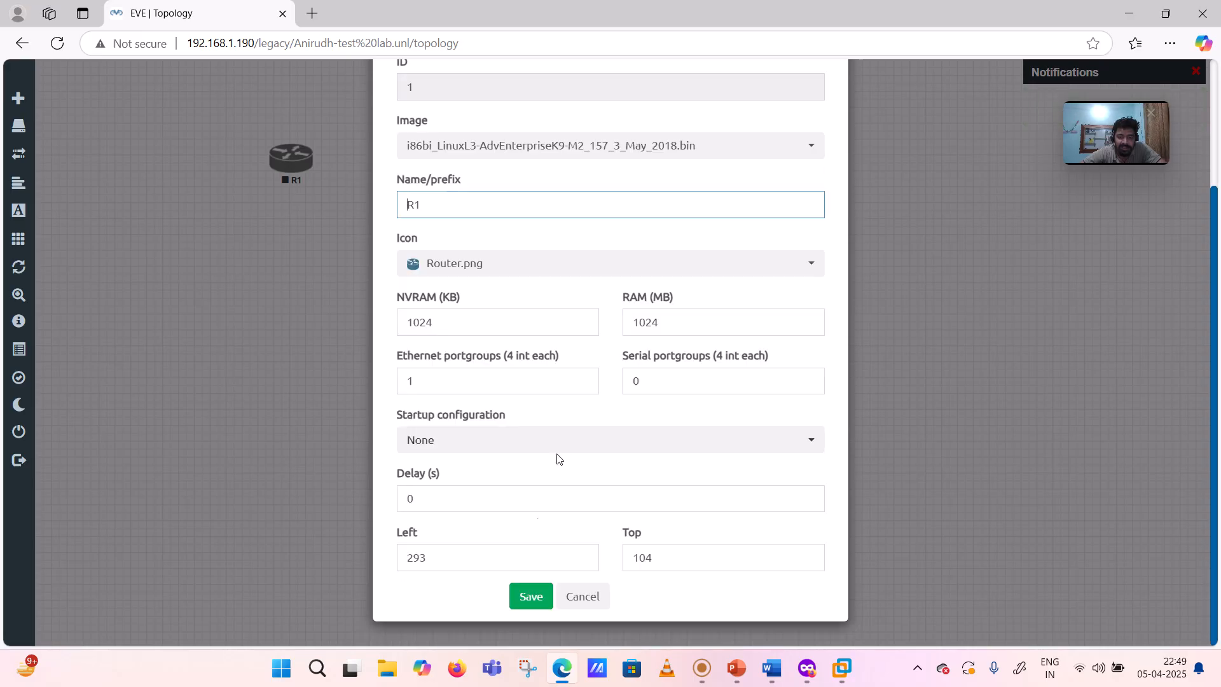
pyautogui.click(532, 598)
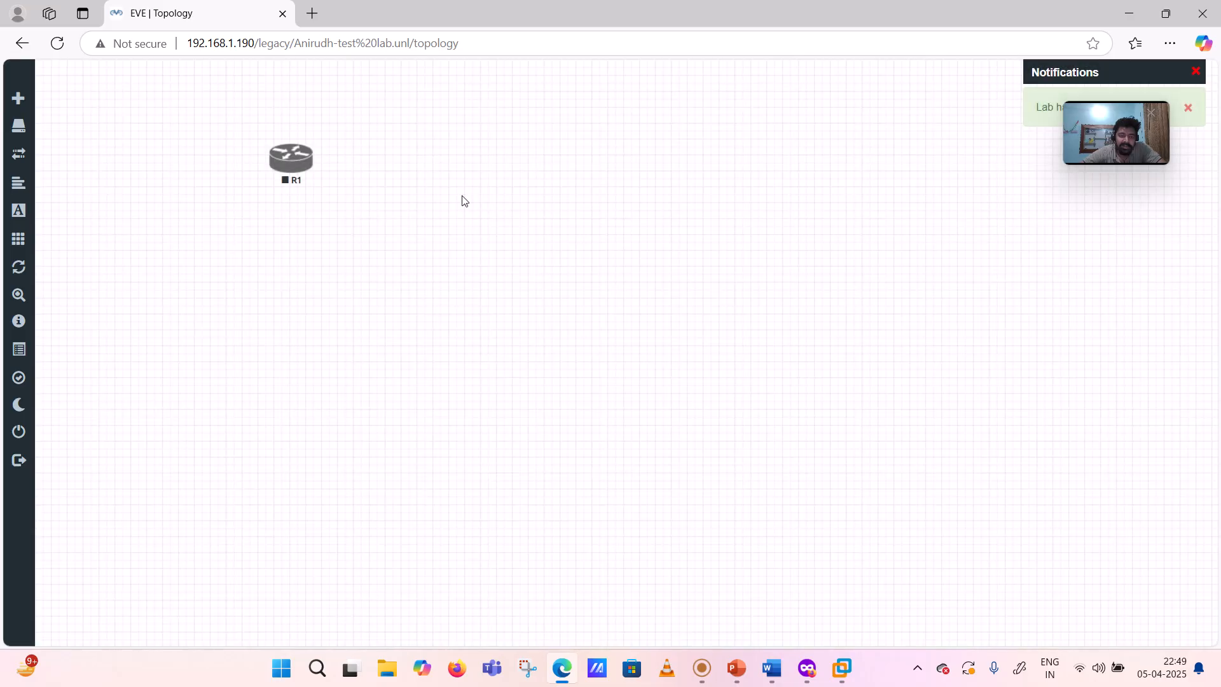
# Step: Start a second node from the Cisco IOL template using the image i86bi_linux_l2-adventerprisek9-ms.SSA.high_iron_20190423.bin
pyautogui.rightClick(465, 200)
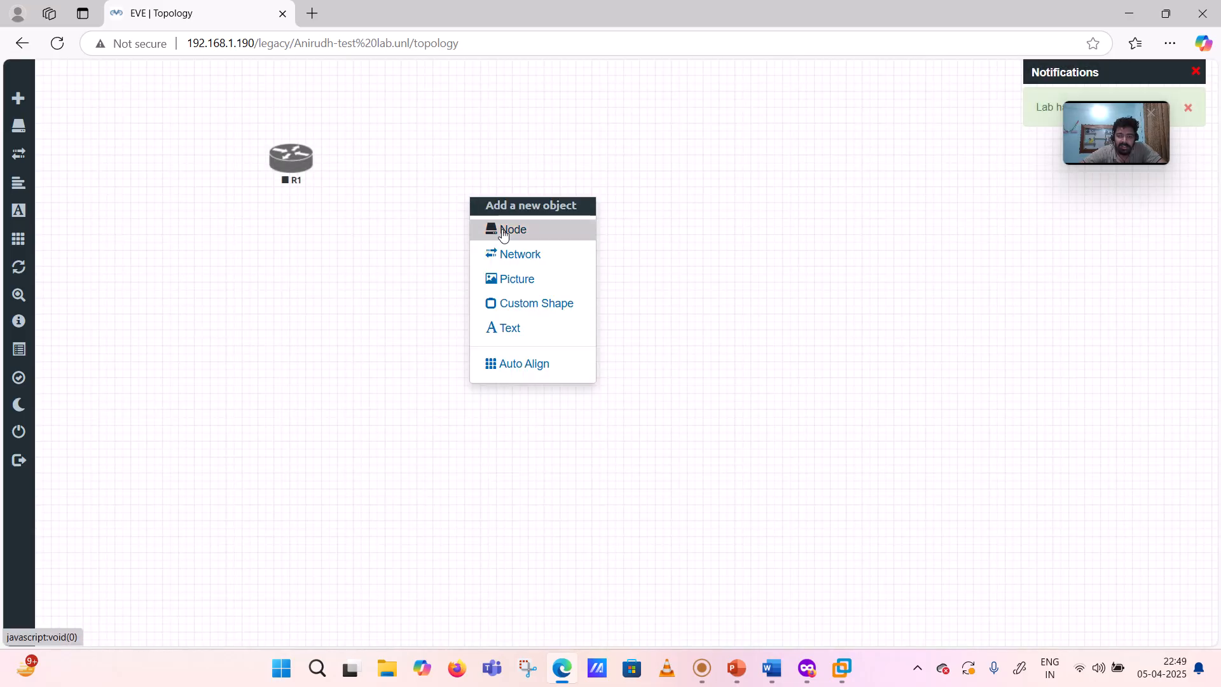
pyautogui.click(503, 230)
pyautogui.scroll(-10, 521, 403)
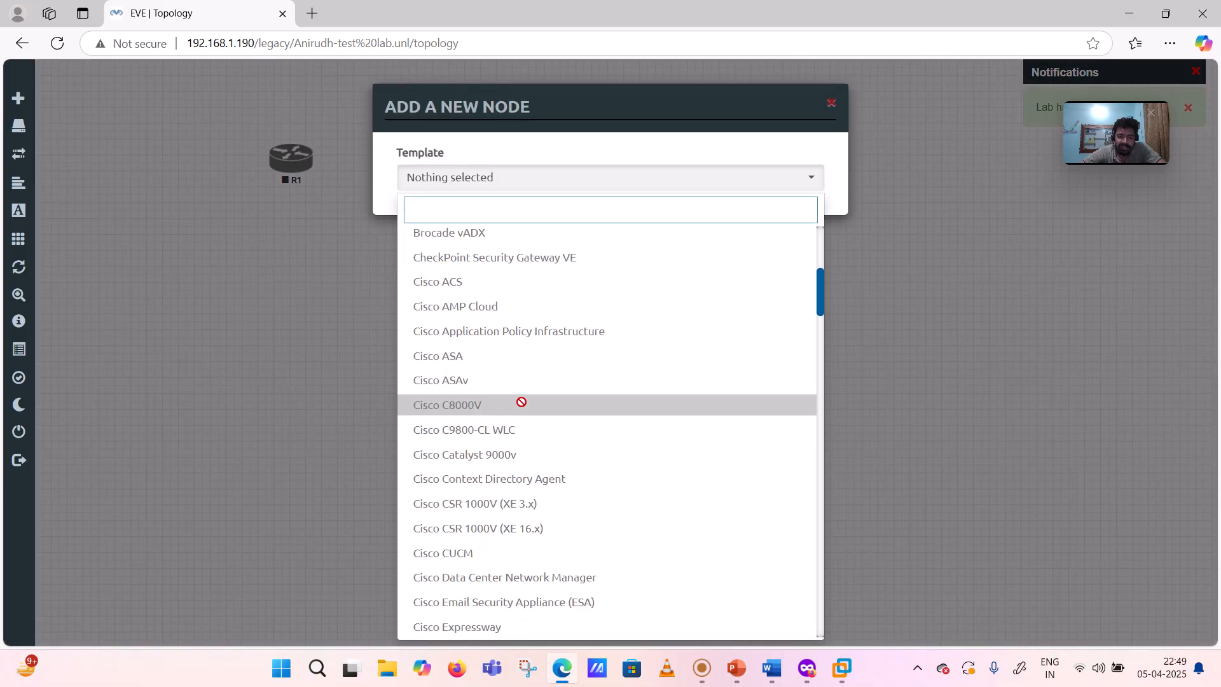
pyautogui.scroll(-12, 521, 401)
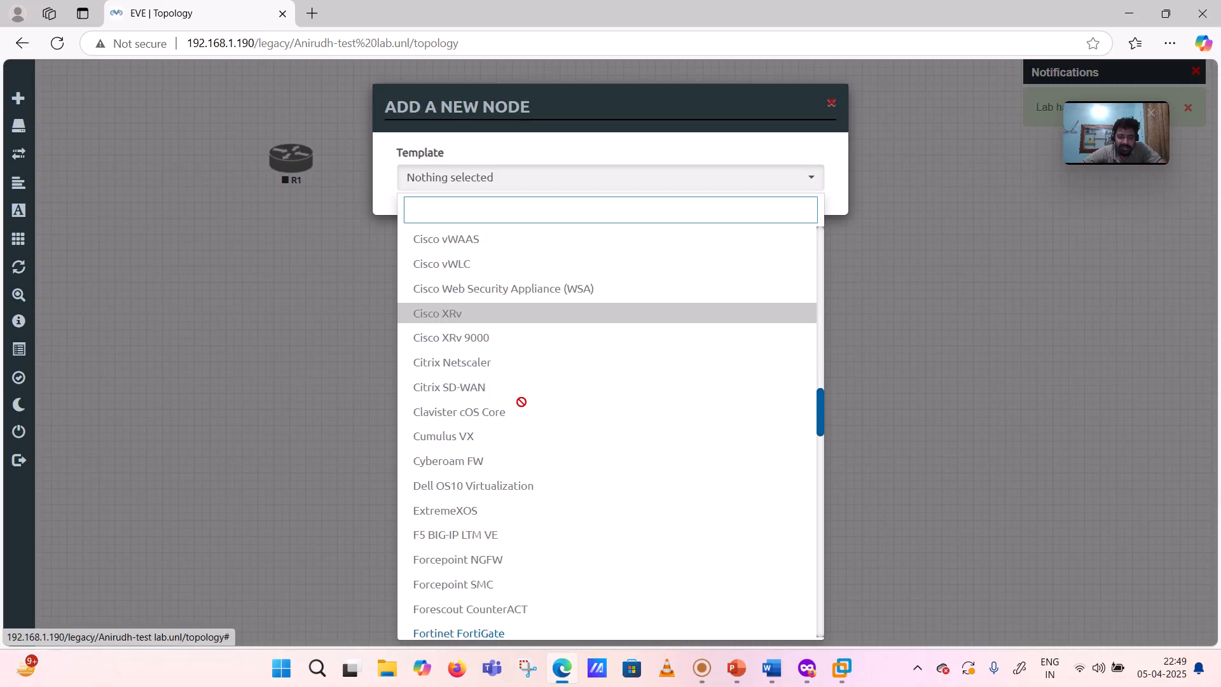
pyautogui.scroll(12, 521, 401)
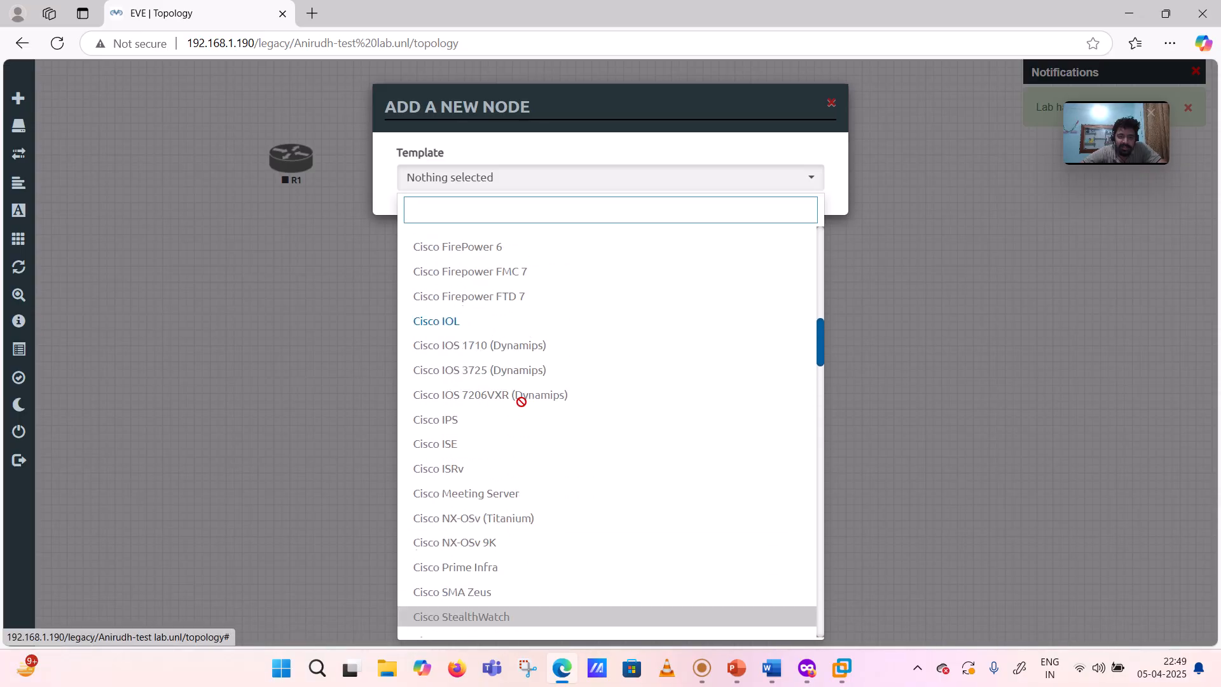
pyautogui.click(445, 328)
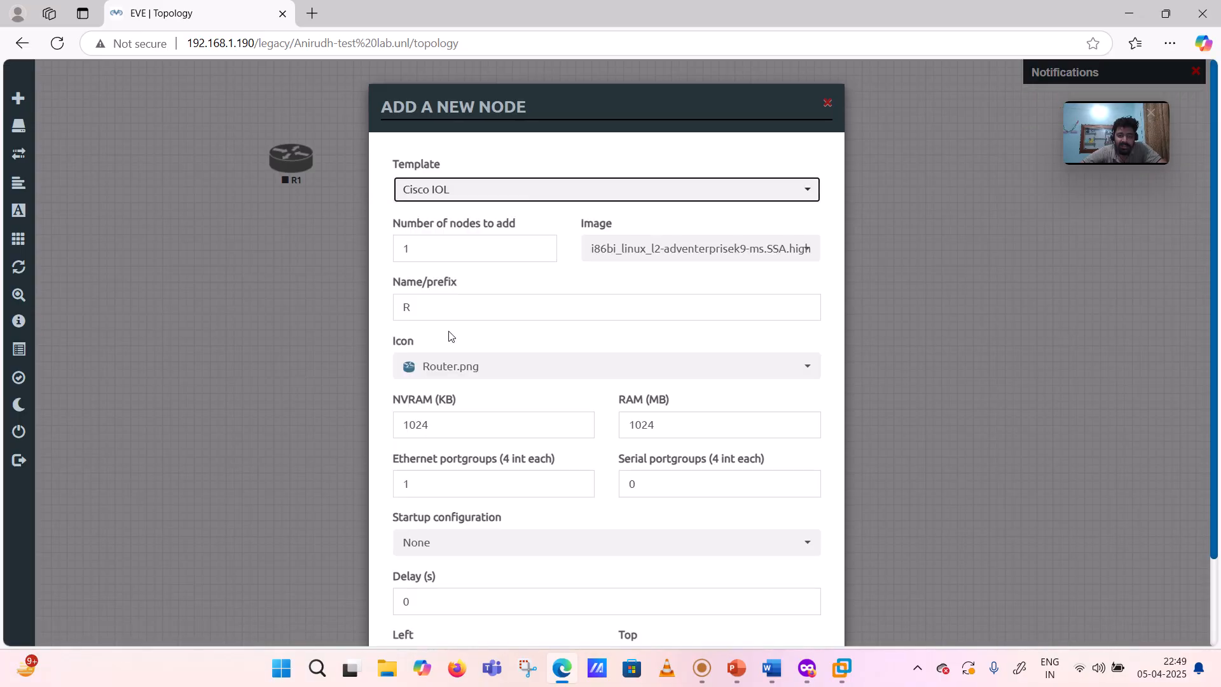
pyautogui.click(663, 254)
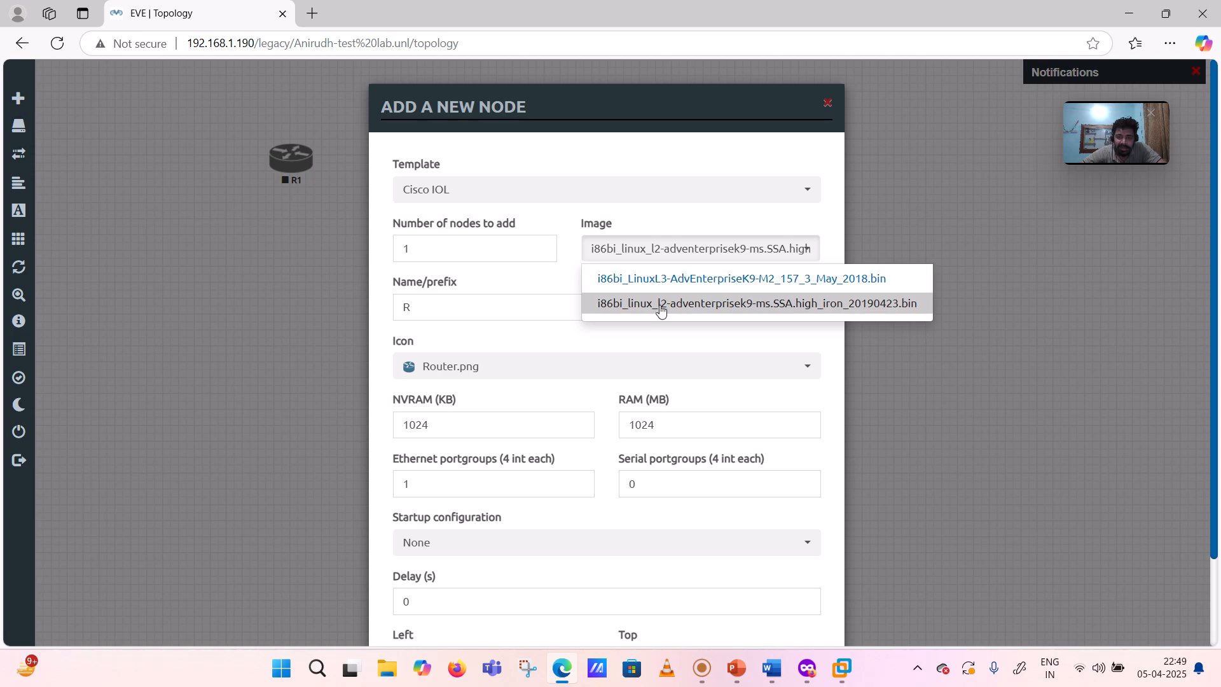
pyautogui.click(661, 314)
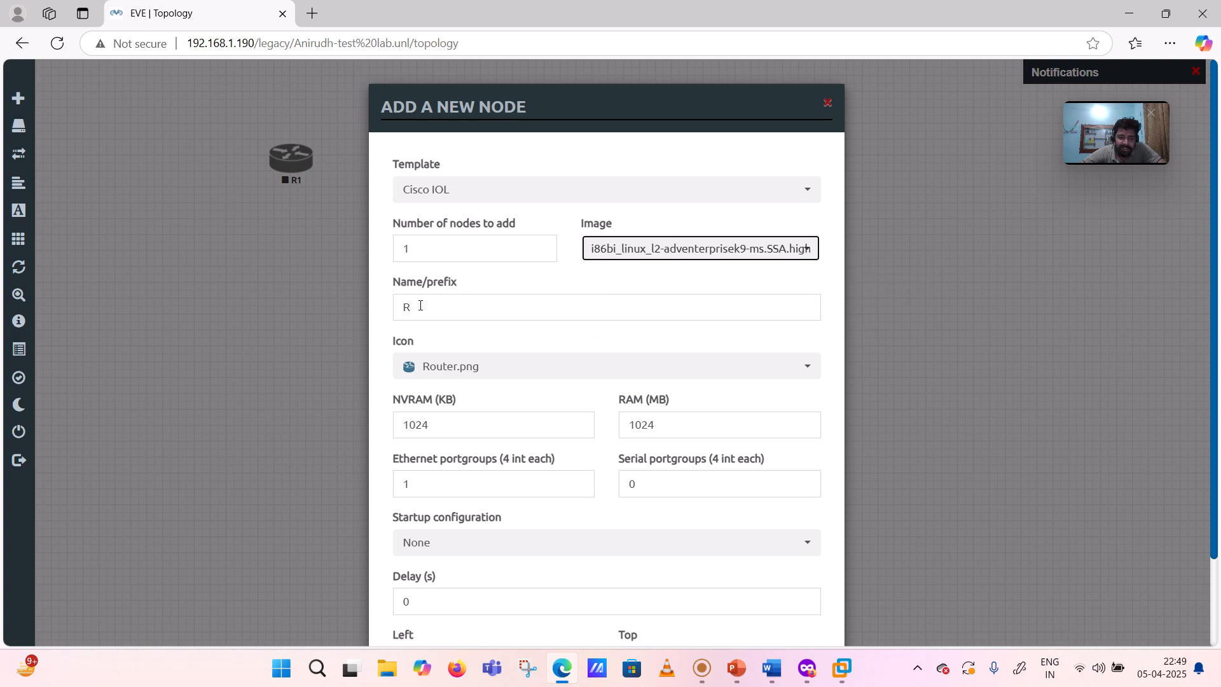
# Step: Name the second node SW1, choose the Switch.png icon and save it to the topology
pyautogui.press('Tab')
pyautogui.write('SW1')
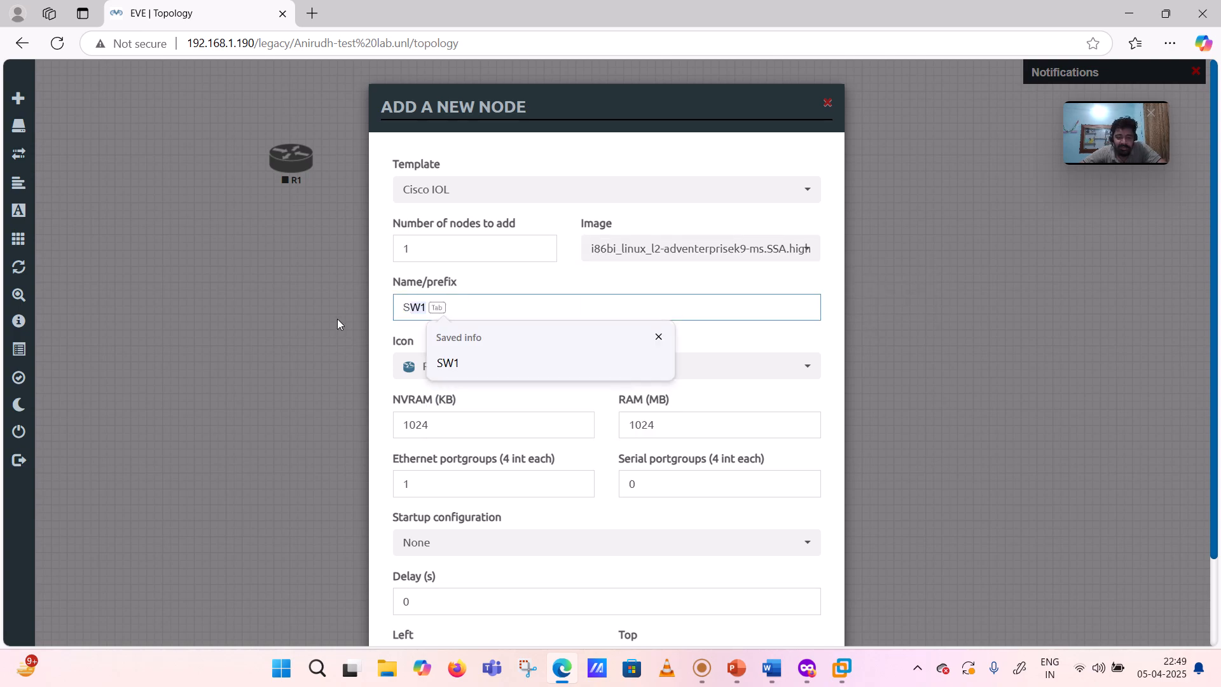
pyautogui.click(465, 373)
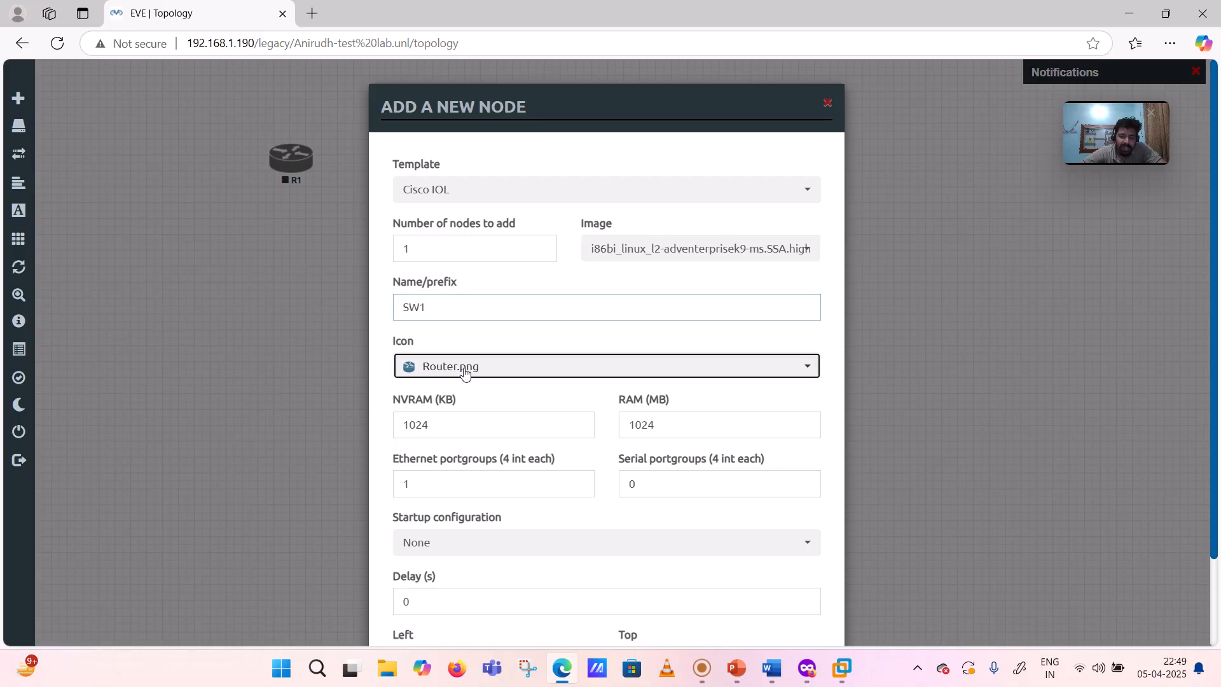
pyautogui.scroll(-5, 496, 302)
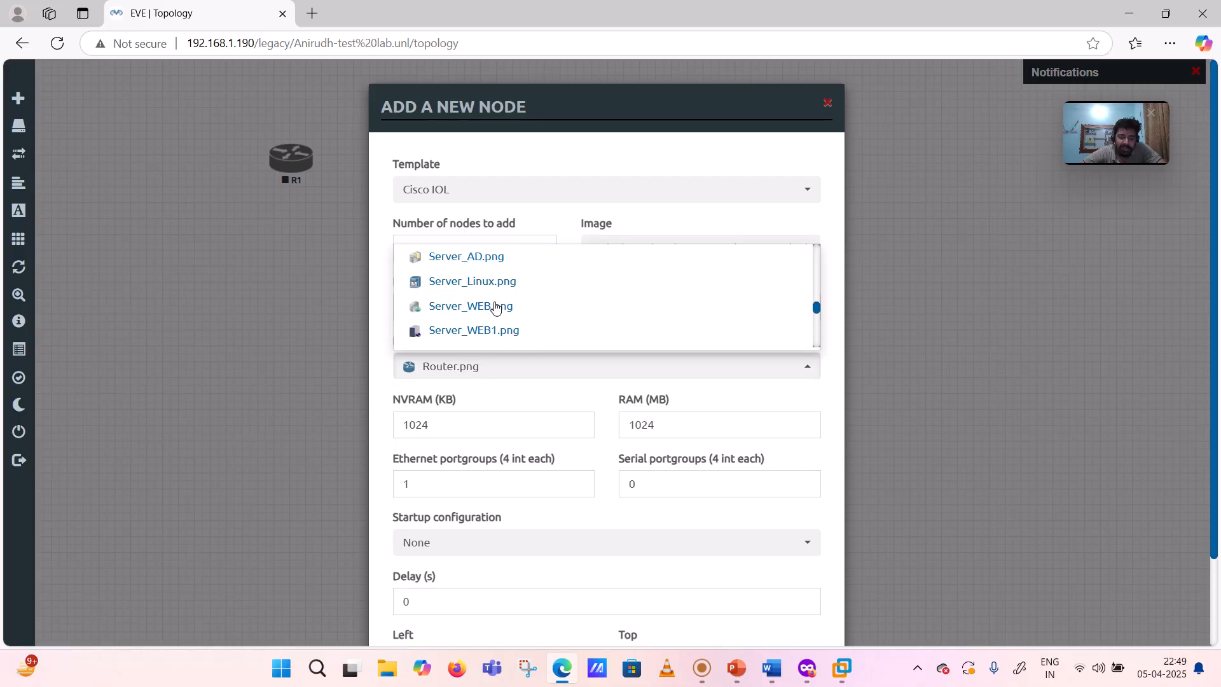
pyautogui.scroll(-2, 496, 308)
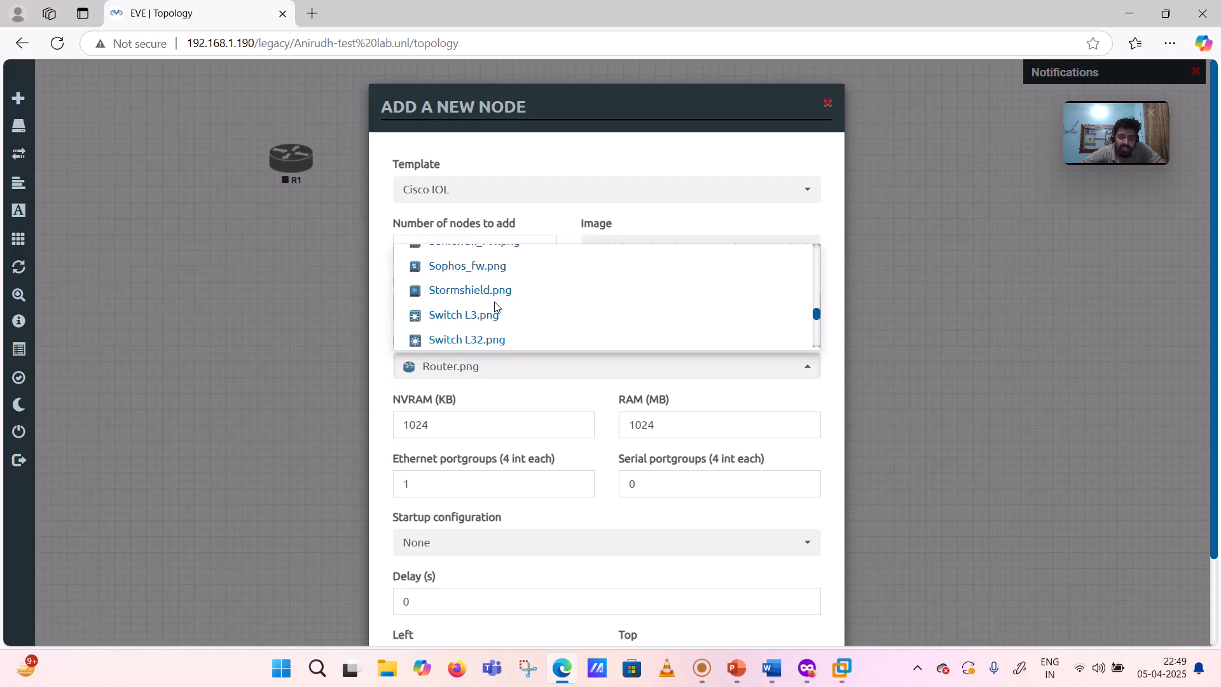
pyautogui.scroll(1, 496, 307)
pyautogui.scroll(-3, 496, 307)
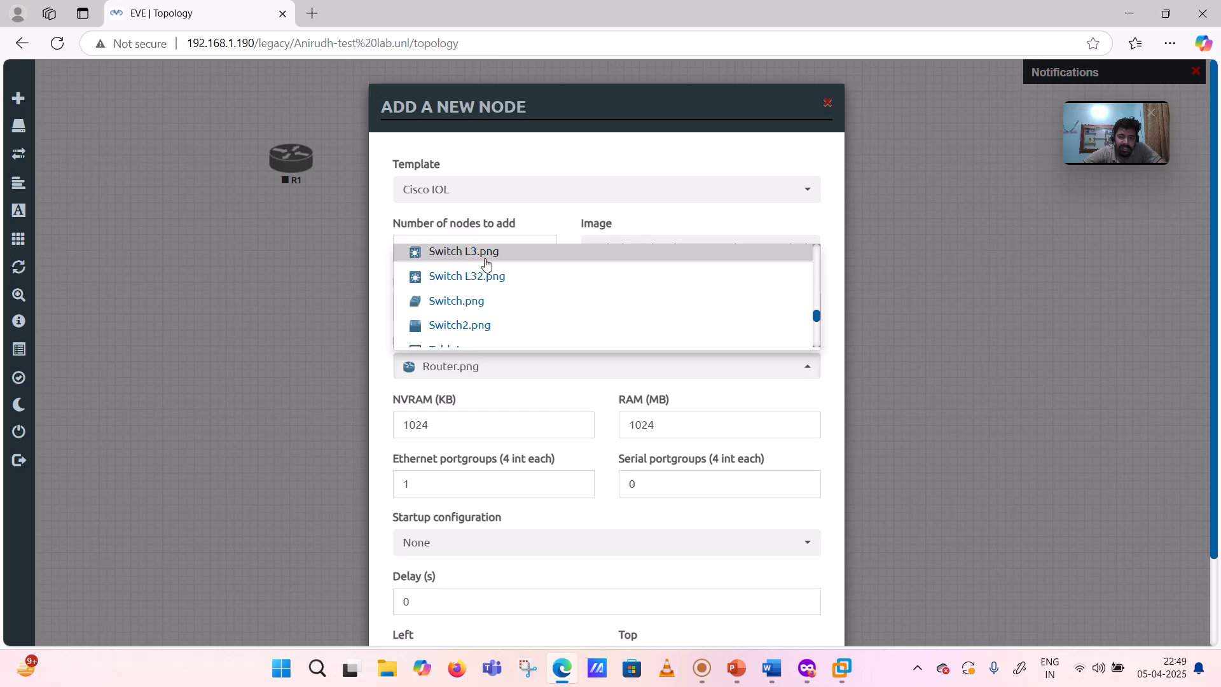
pyautogui.click(491, 303)
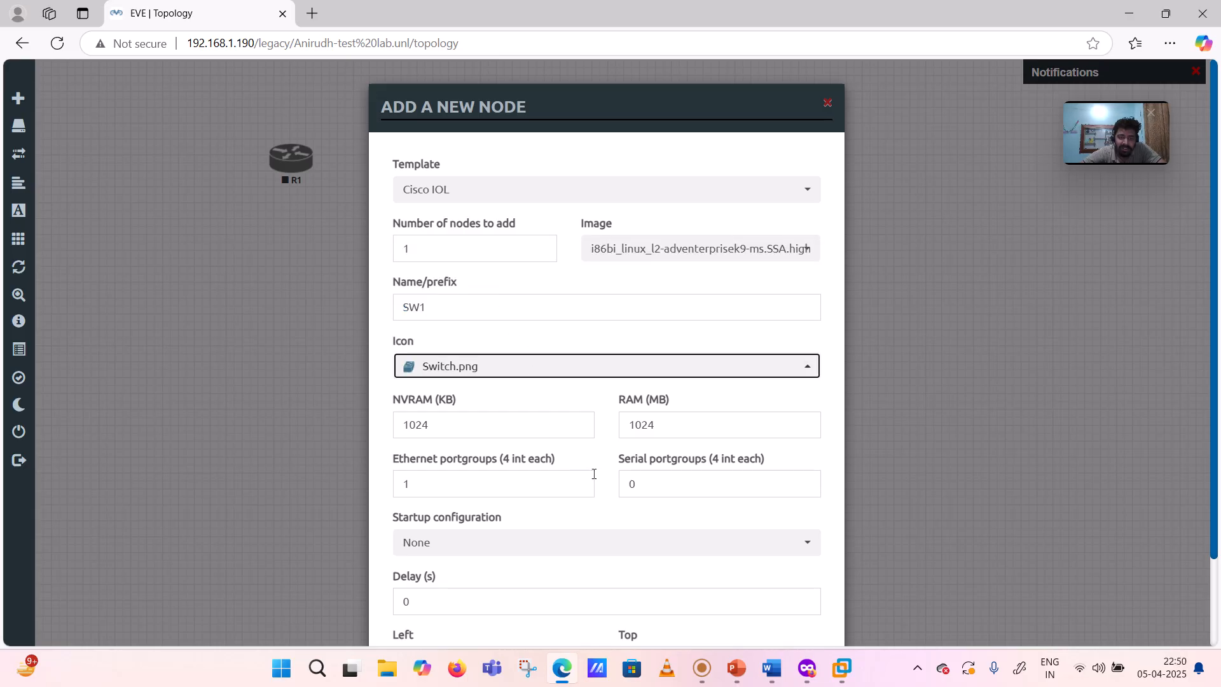
pyautogui.scroll(-2, 601, 502)
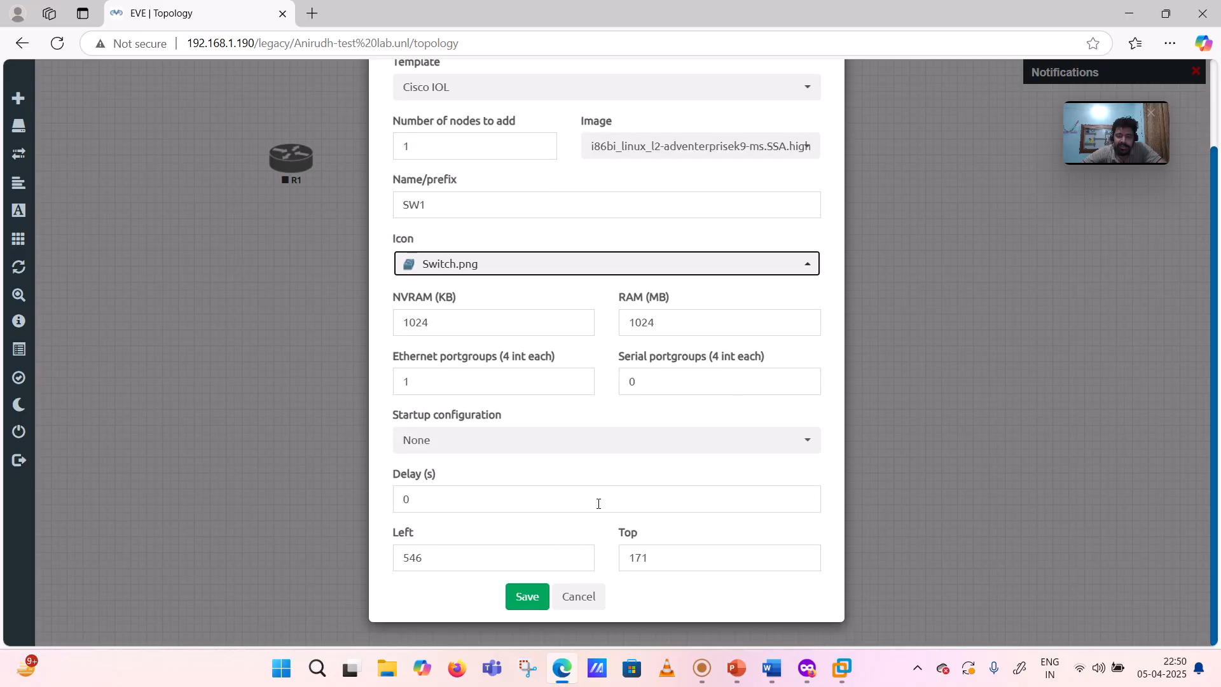
pyautogui.click(527, 601)
pyautogui.moveTo(478, 219)
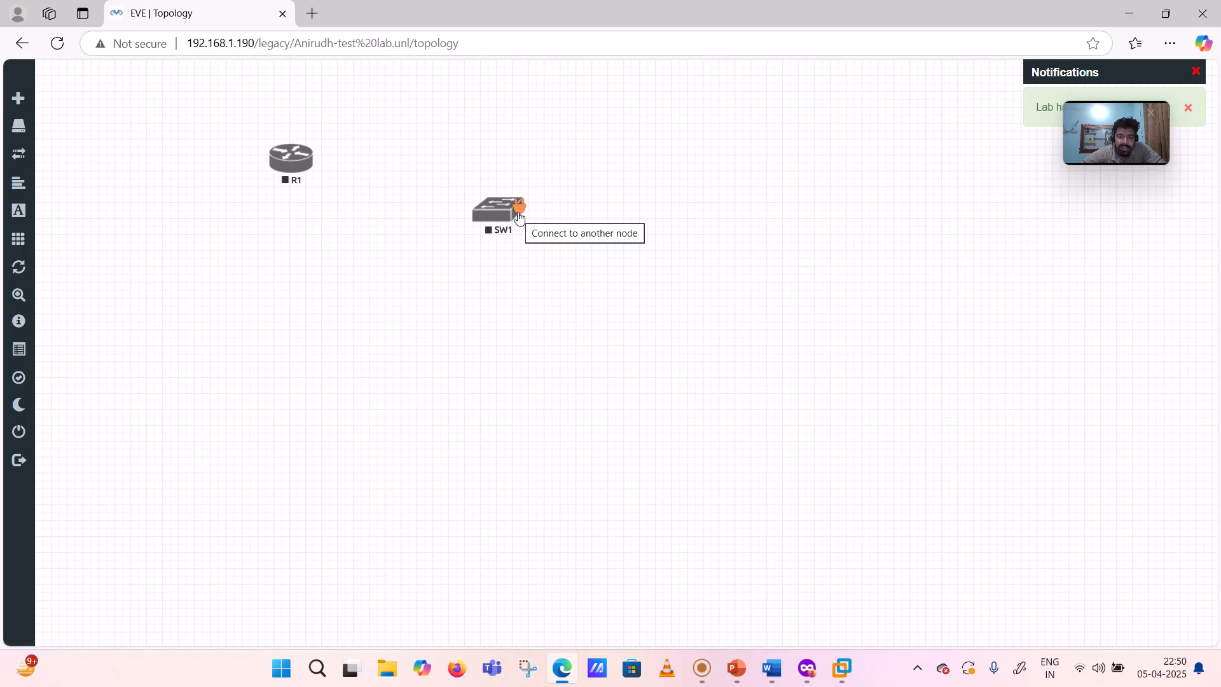
# Step: Connect SW1 to R1 using interface e0/0 on both nodes and save the connection
pyautogui.moveTo(519, 217); pyautogui.dragTo(306, 169)
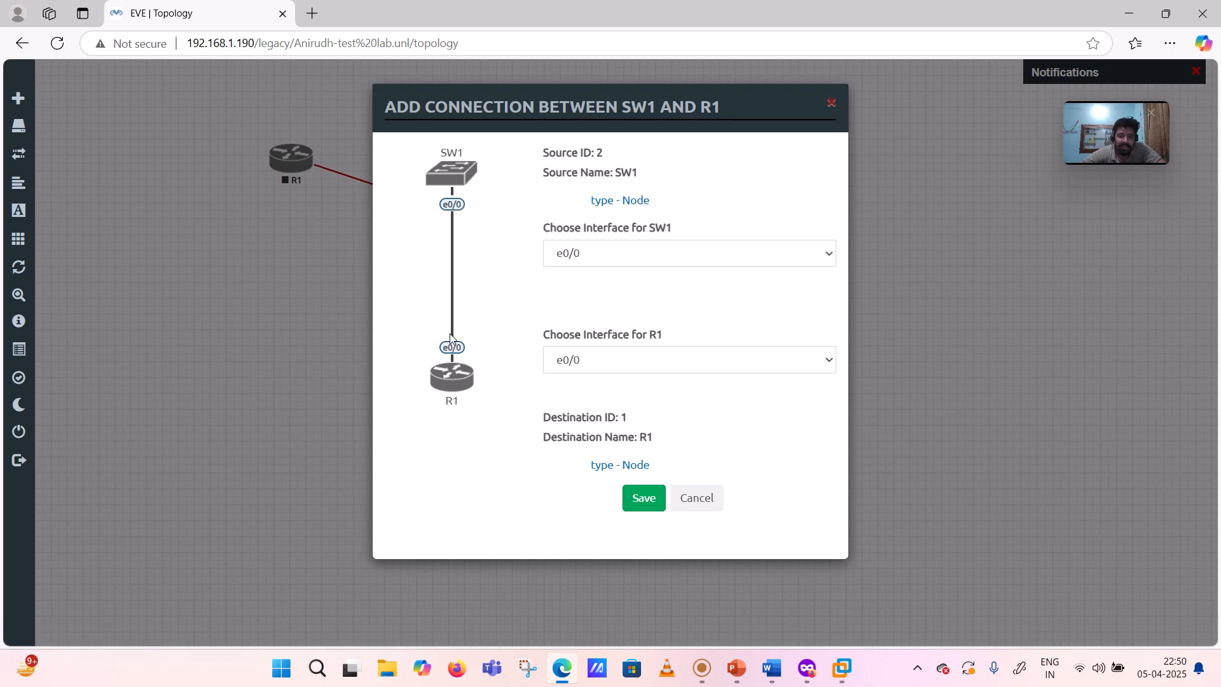
pyautogui.click(581, 370)
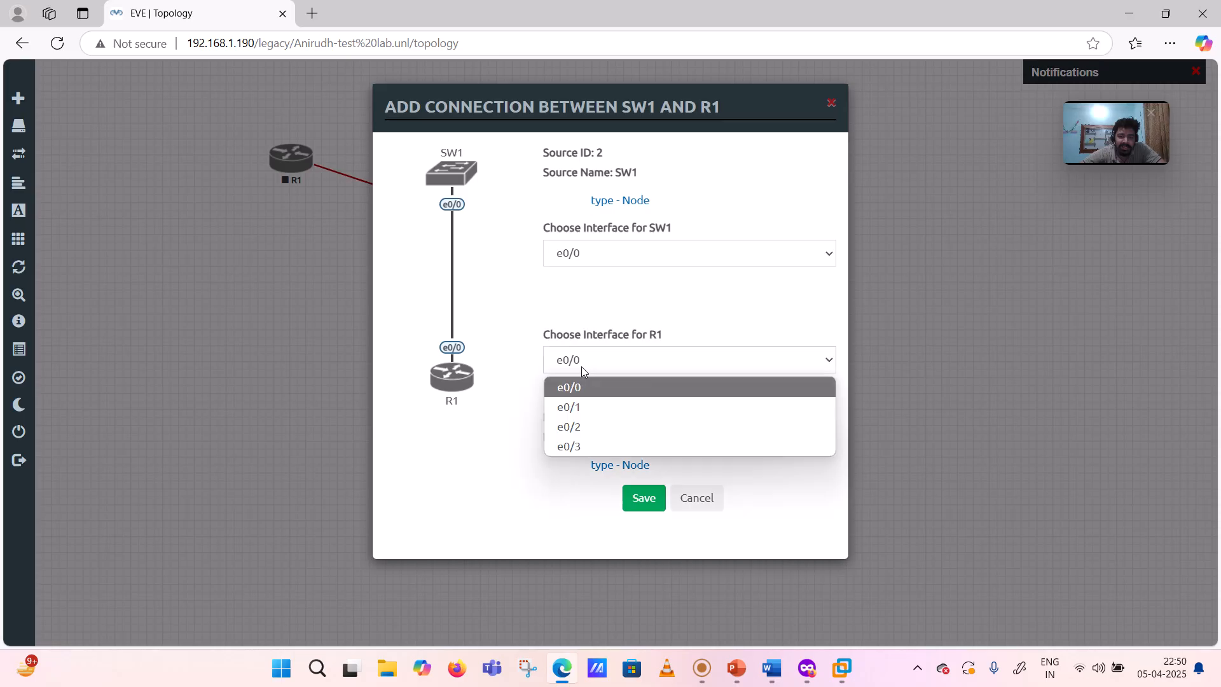
pyautogui.click(649, 259)
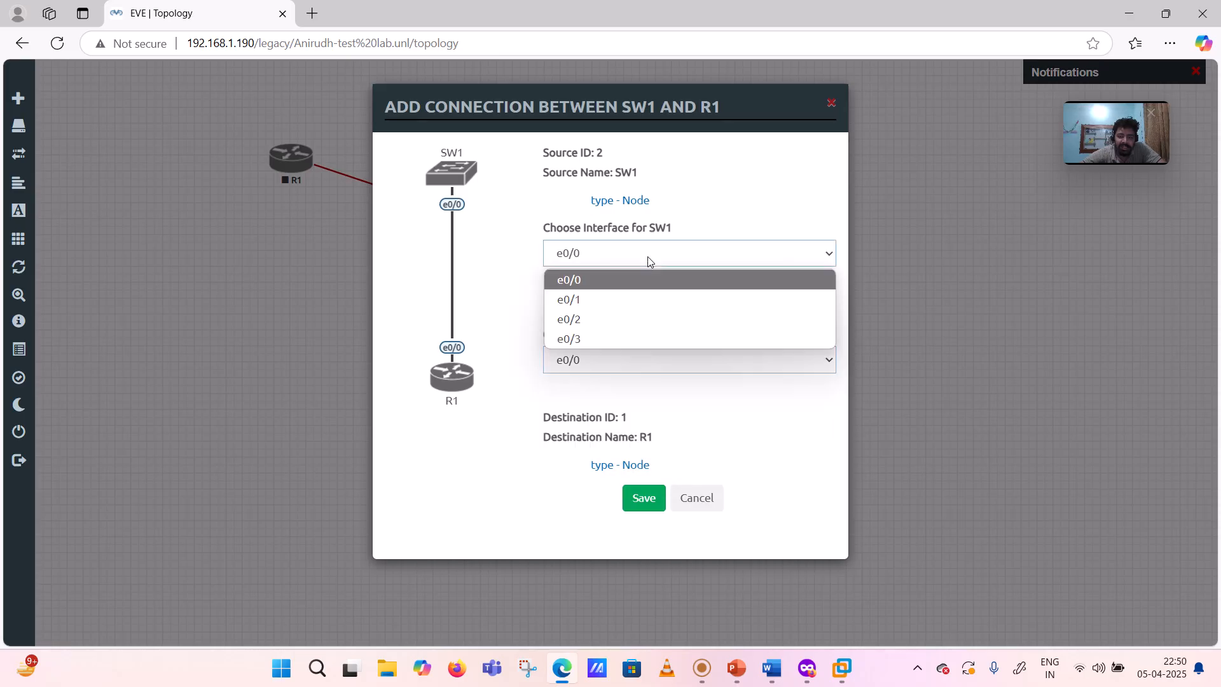
pyautogui.click(499, 280)
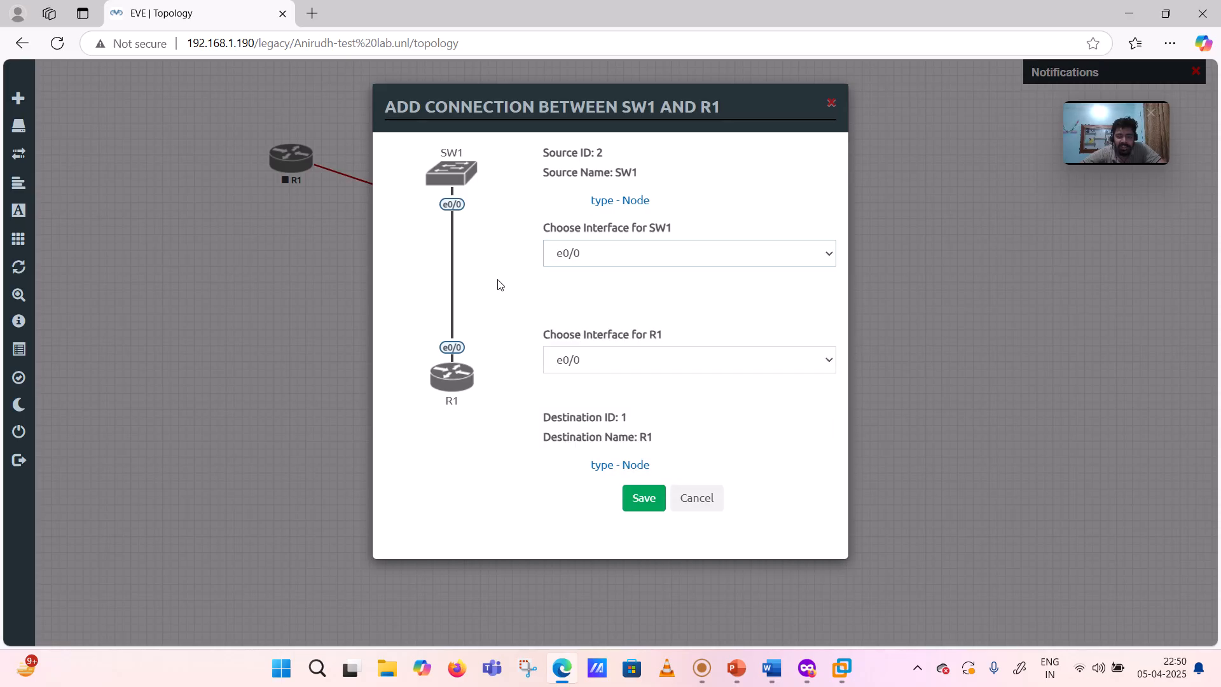
pyautogui.click(647, 508)
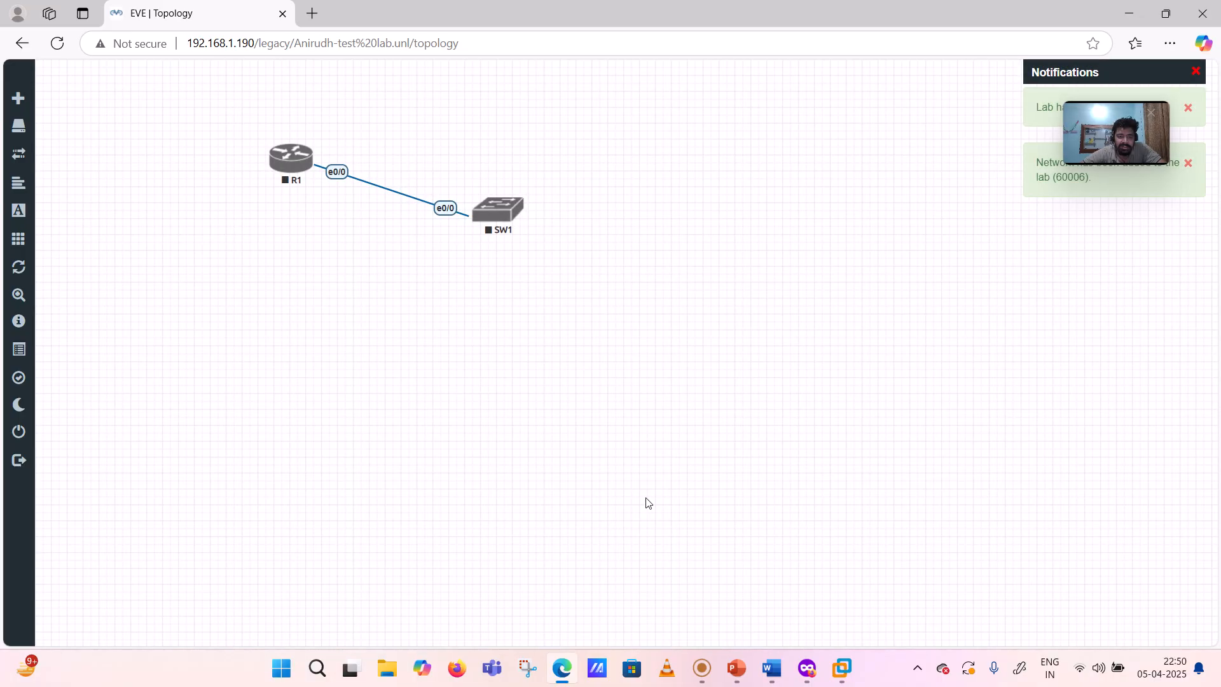
# Step: Move R1 roughly level with SW1 in the topology and wipe the R1 node
pyautogui.moveTo(289, 243); pyautogui.dragTo(269, 222)
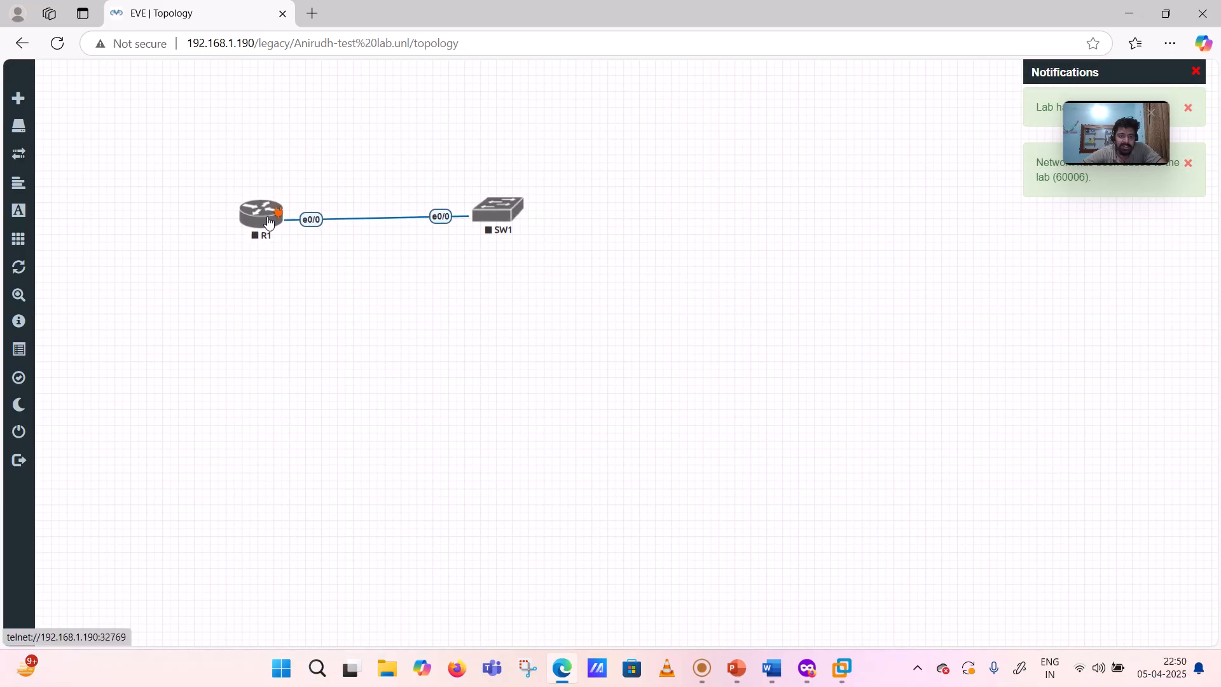
pyautogui.rightClick(269, 222)
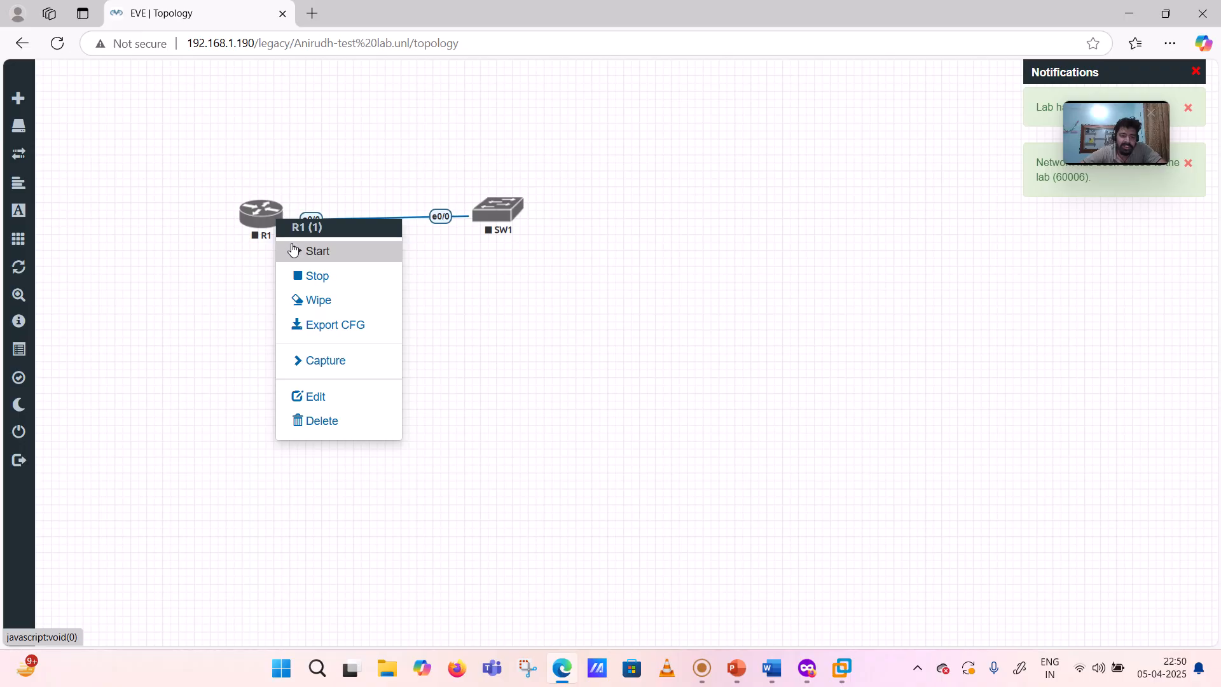
pyautogui.click(309, 300)
pyautogui.press('Return')
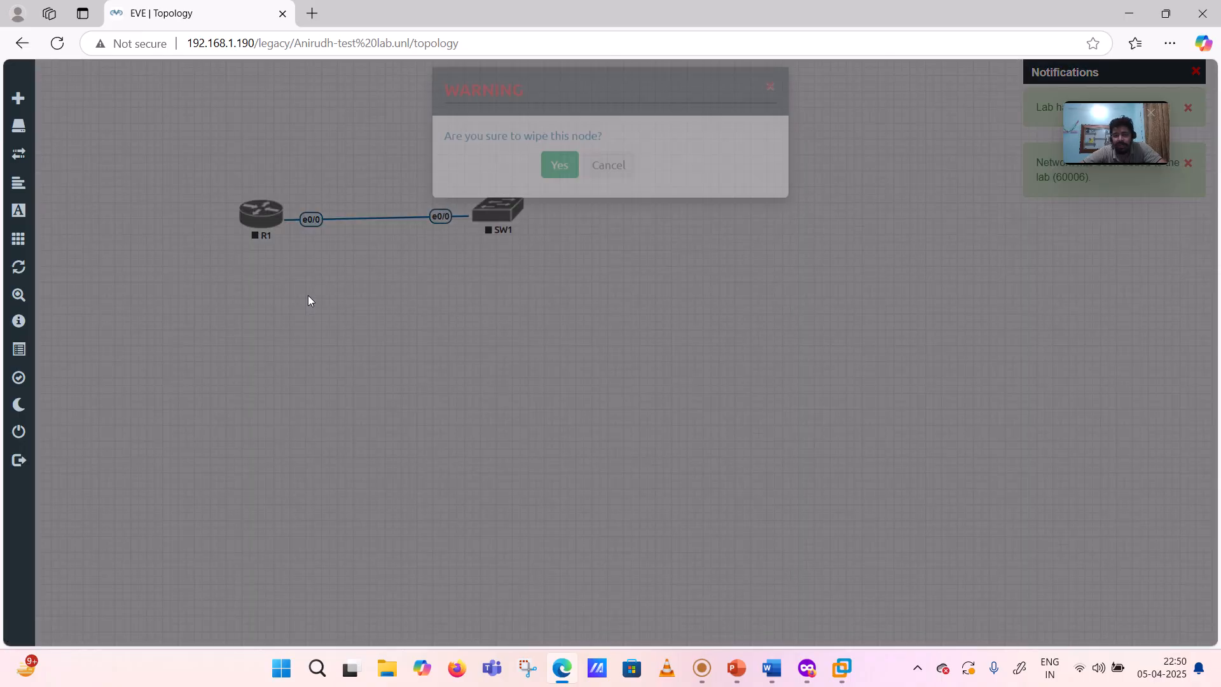
pyautogui.rightClick(272, 217)
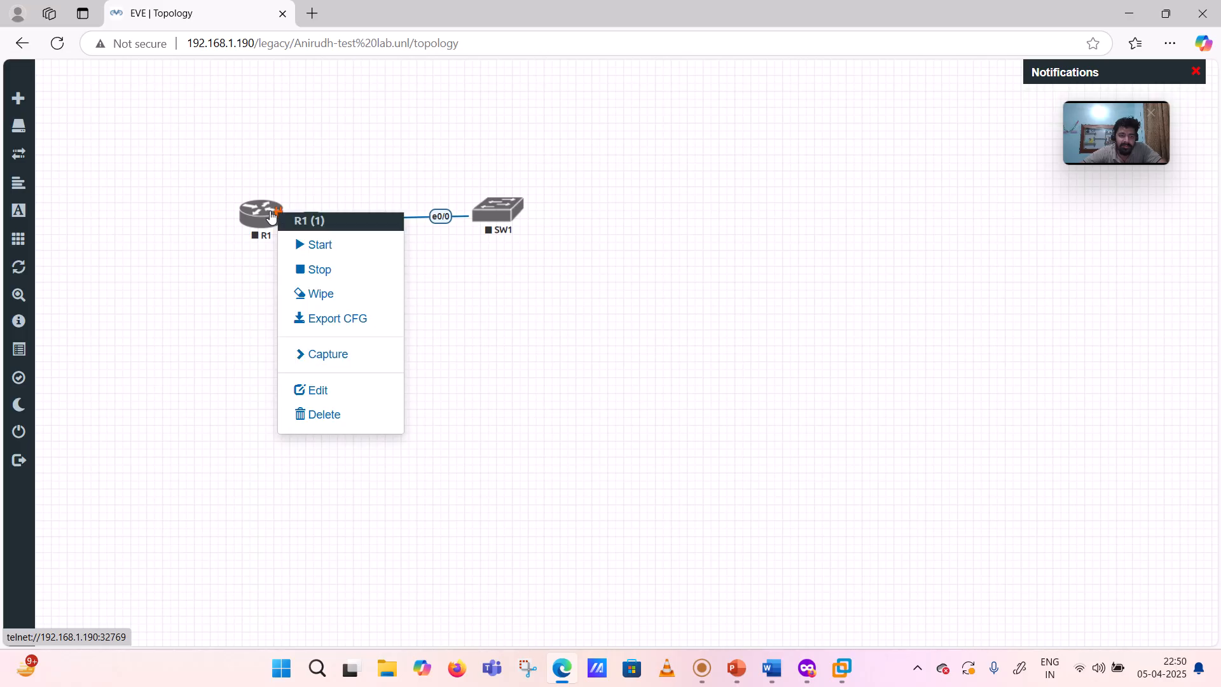
pyautogui.click(297, 300)
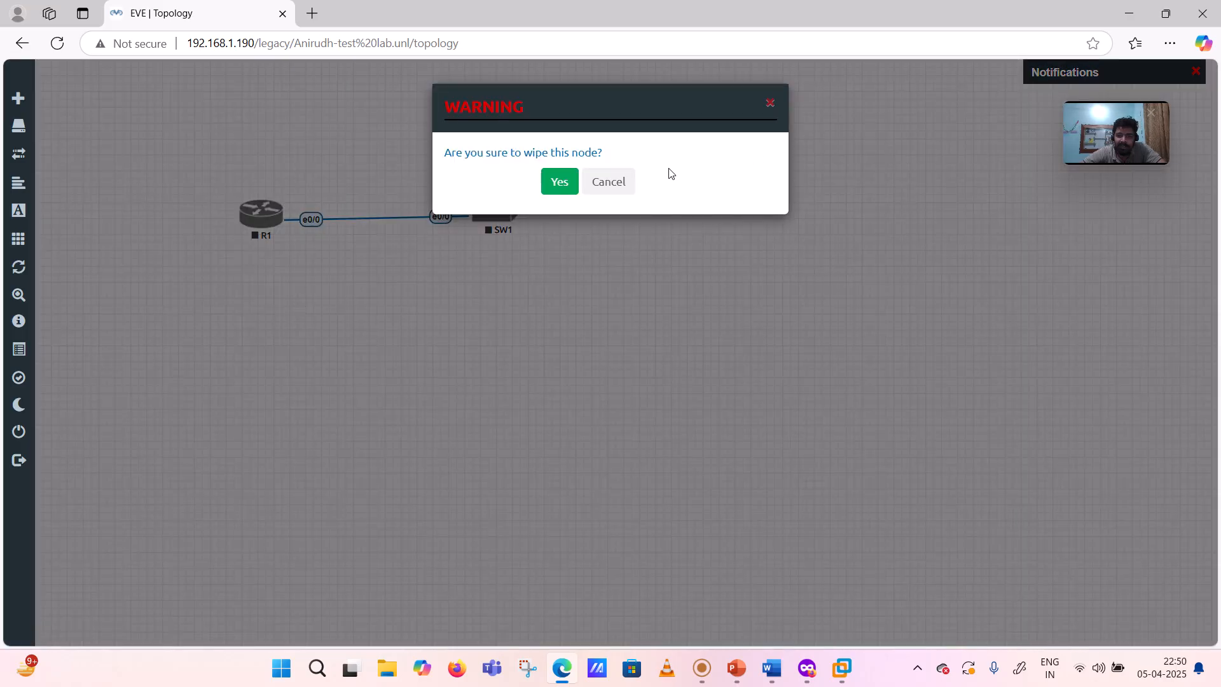
pyautogui.click(559, 183)
pyautogui.moveTo(1081, 113); pyautogui.dragTo(1083, 173)
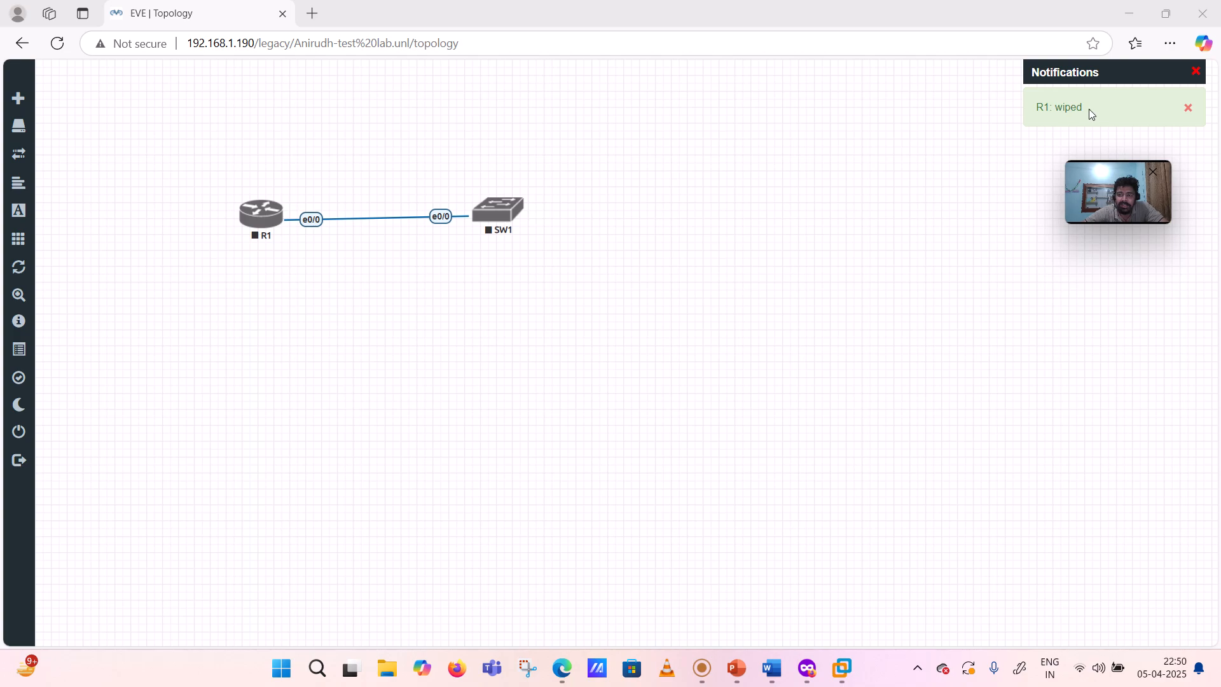
# Step: Start R1 and open its Telnet console, then return to the topology
pyautogui.click(259, 210)
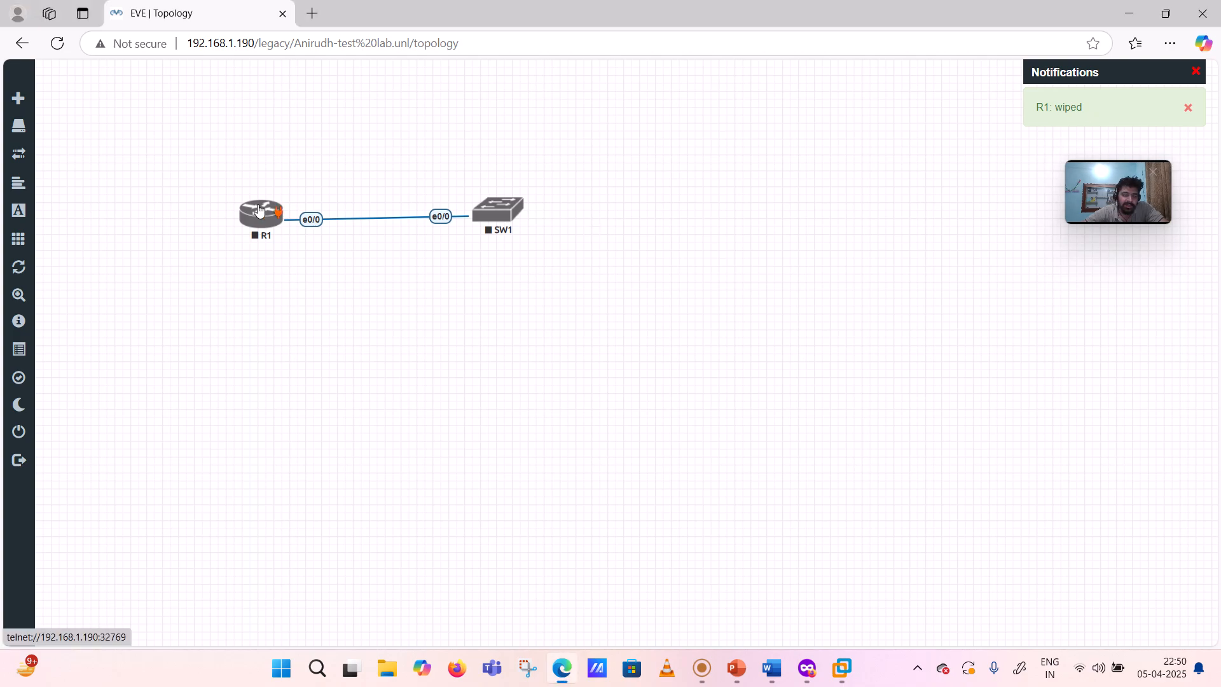
pyautogui.rightClick(259, 210)
pyautogui.click(283, 237)
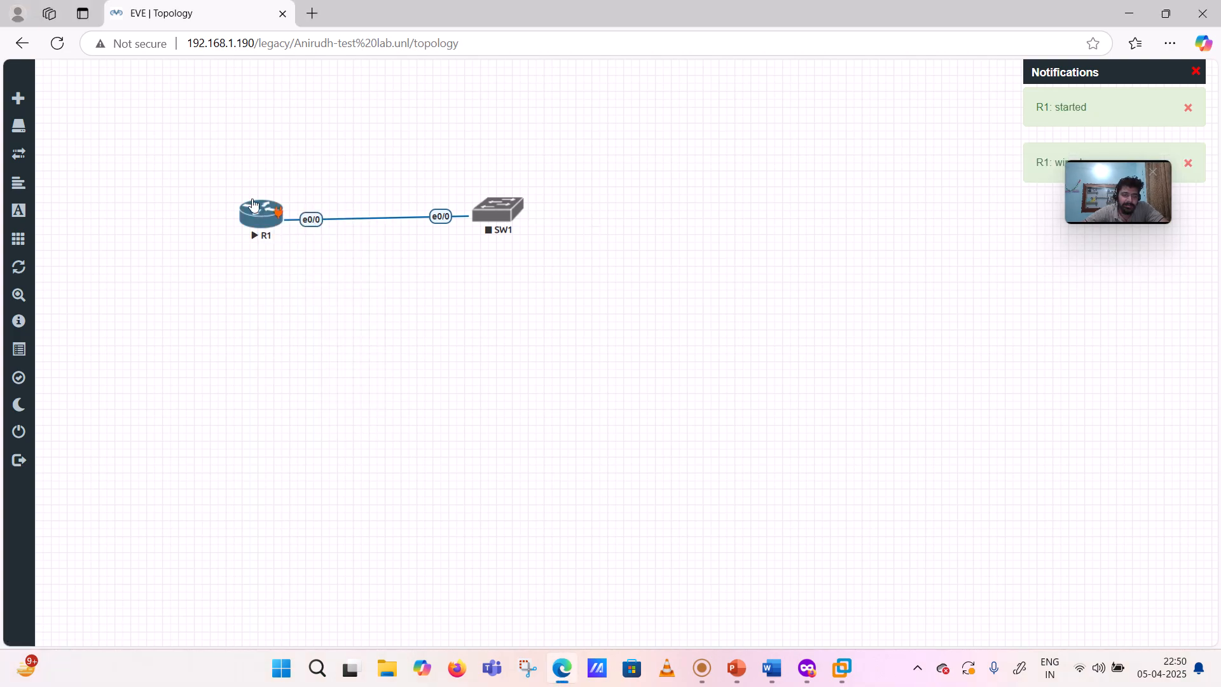
pyautogui.click(256, 217)
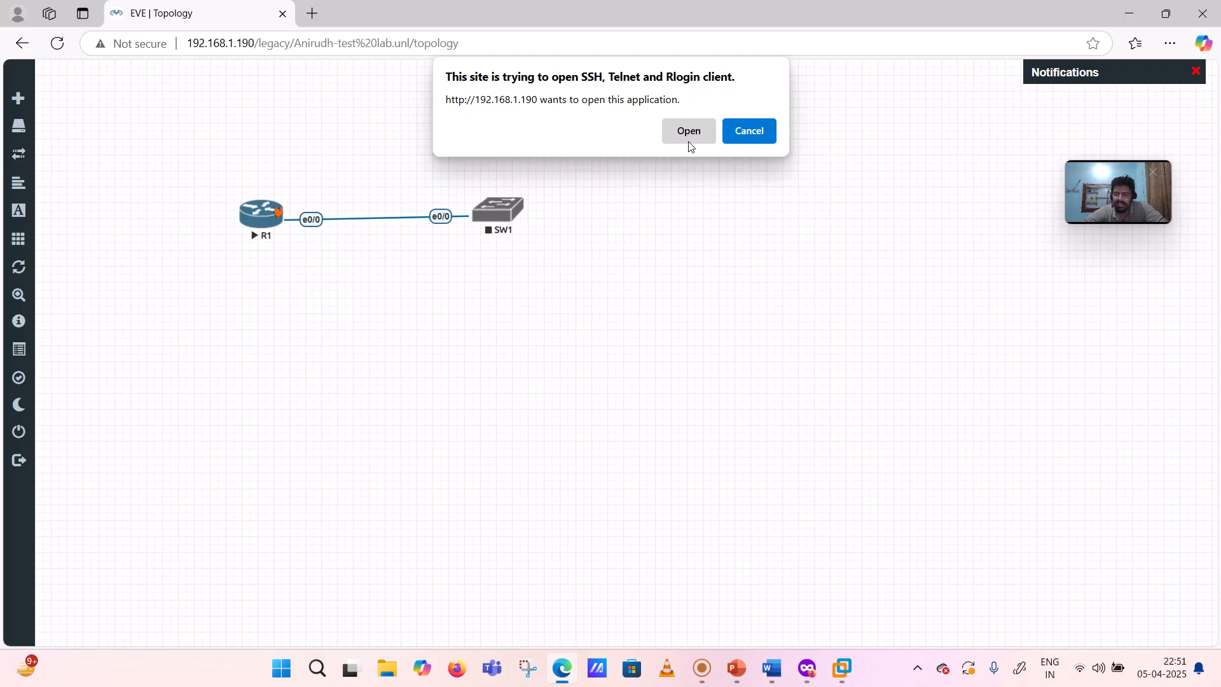
pyautogui.click(690, 132)
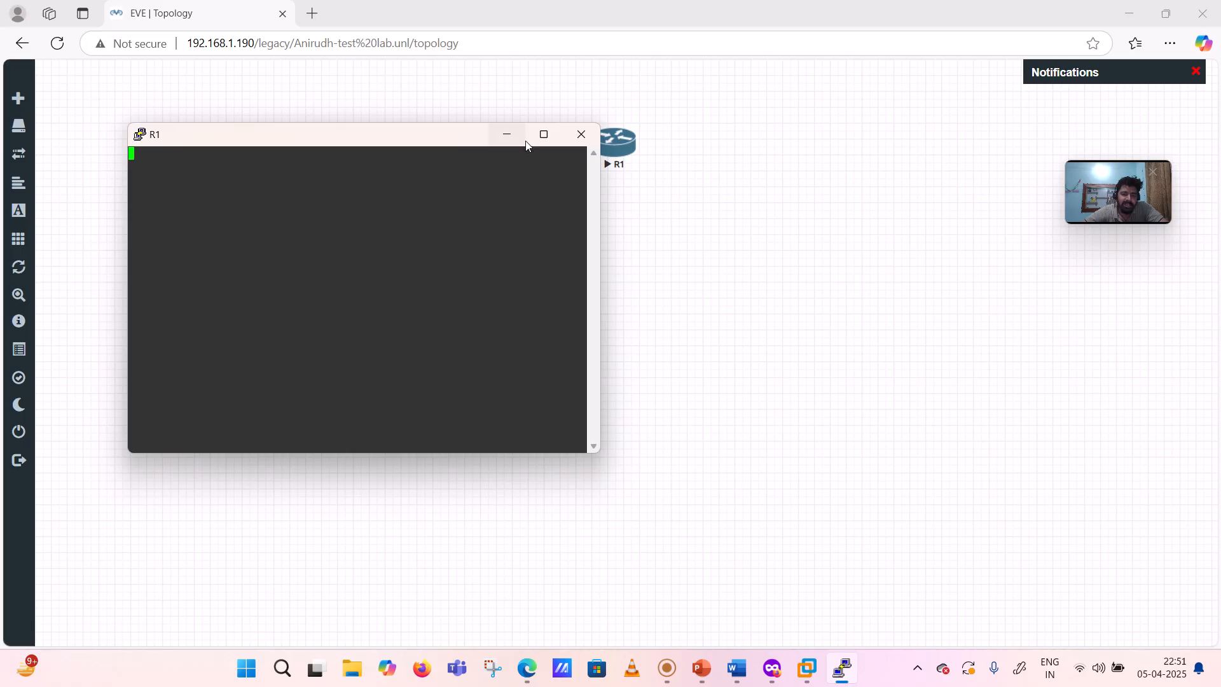
pyautogui.click(544, 138)
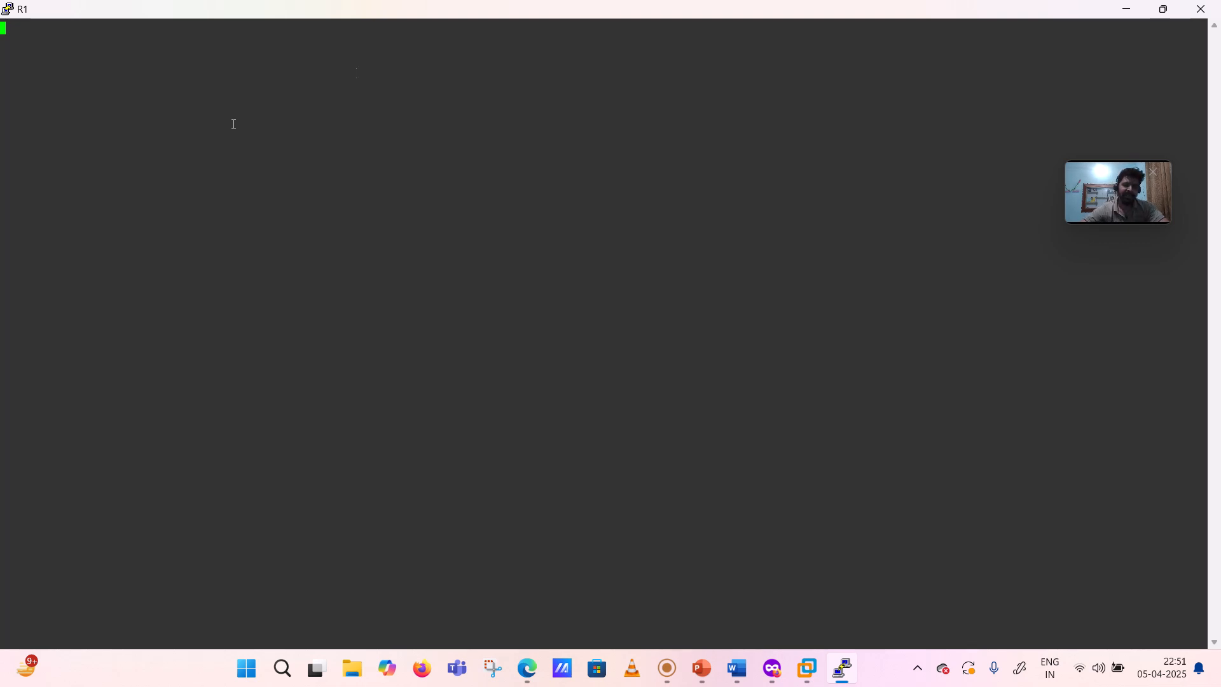
pyautogui.click(1164, 9)
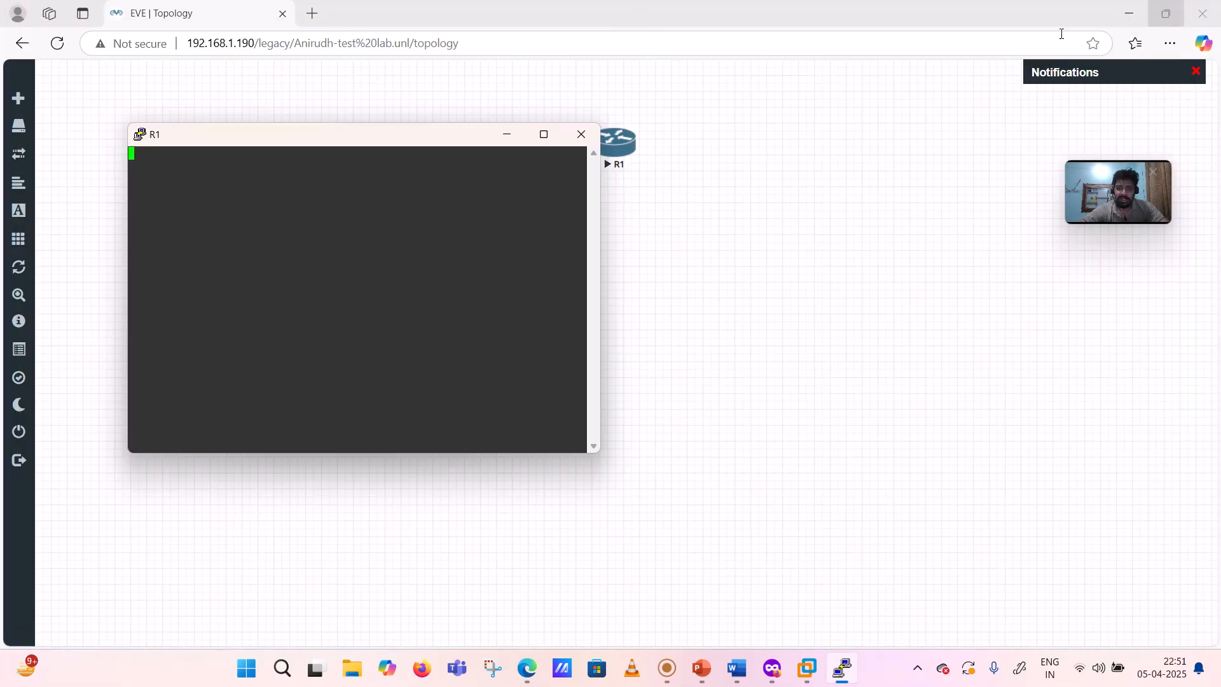
pyautogui.click(670, 134)
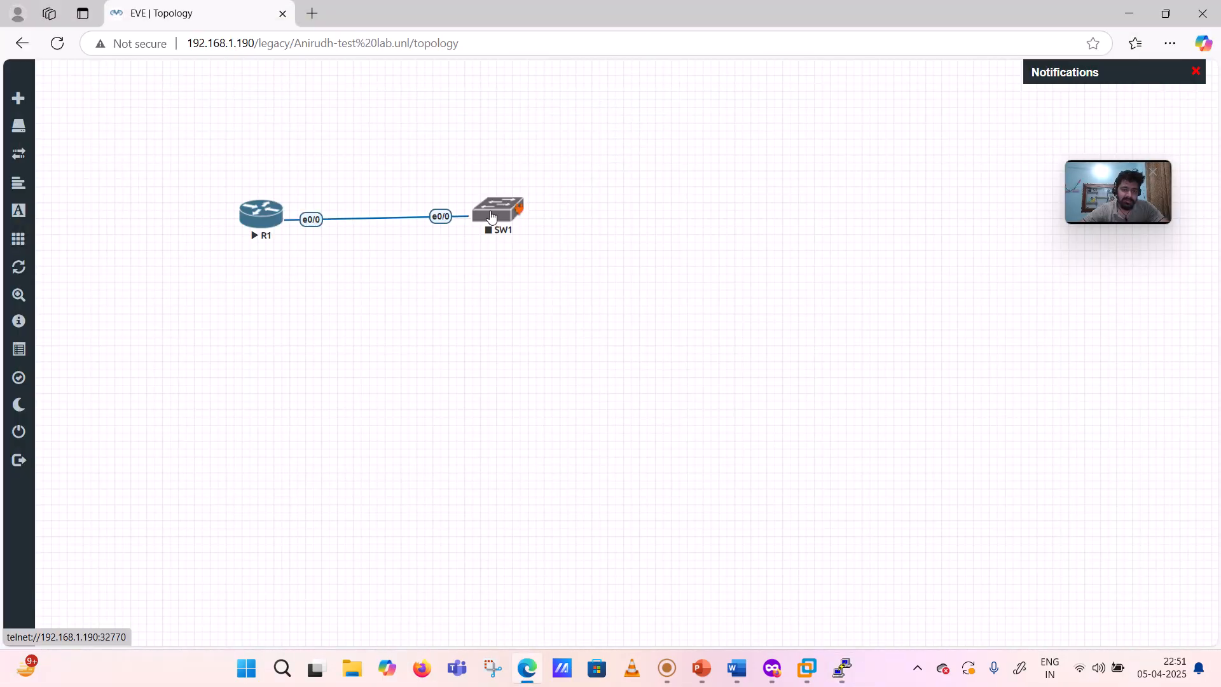
# Step: Lock the lab and wipe the SW1 node
pyautogui.moveTo(76, 350)
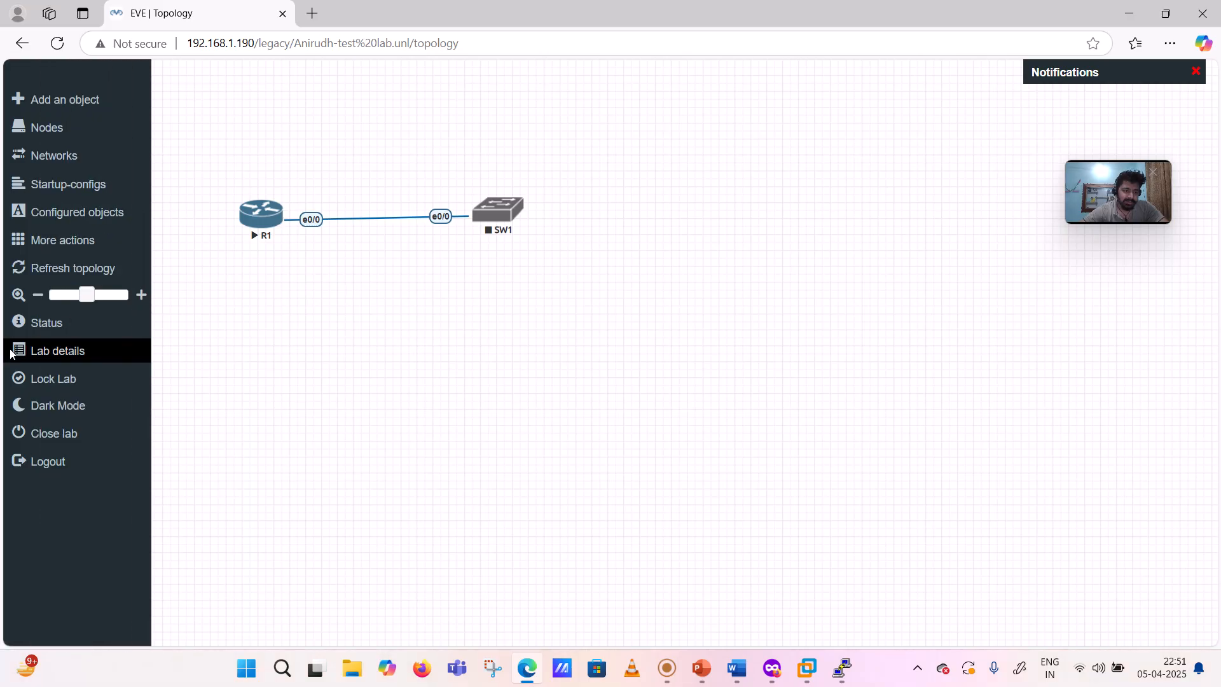
pyautogui.click(68, 379)
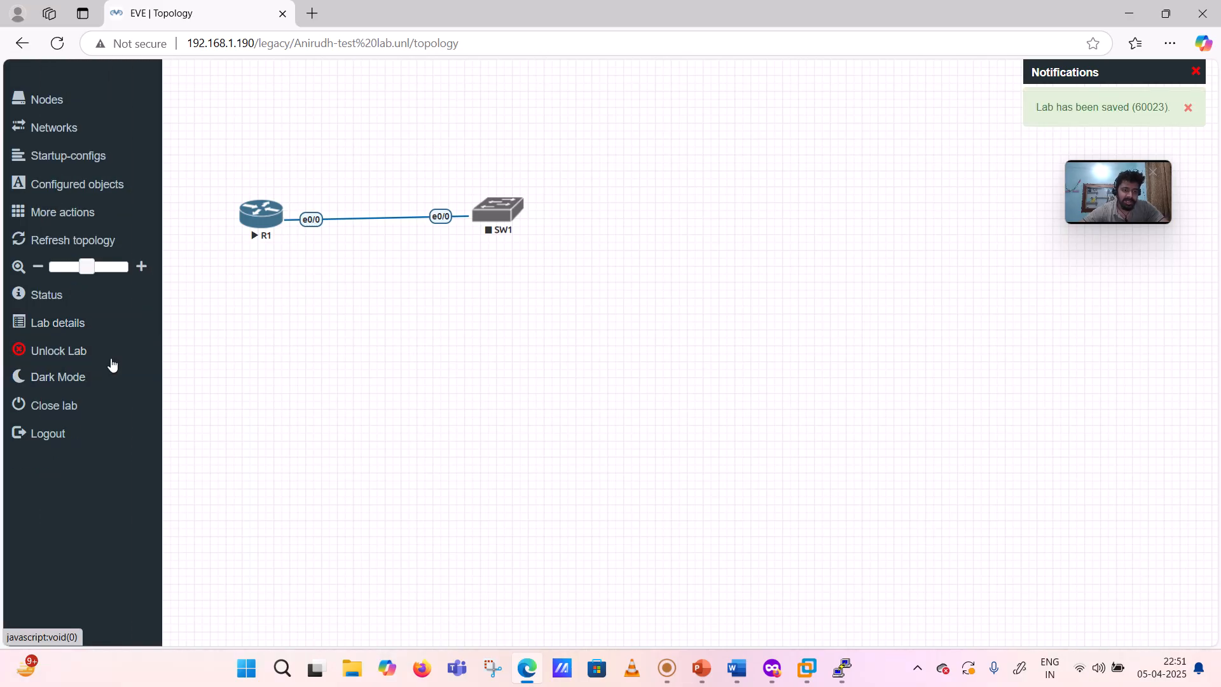
pyautogui.rightClick(501, 212)
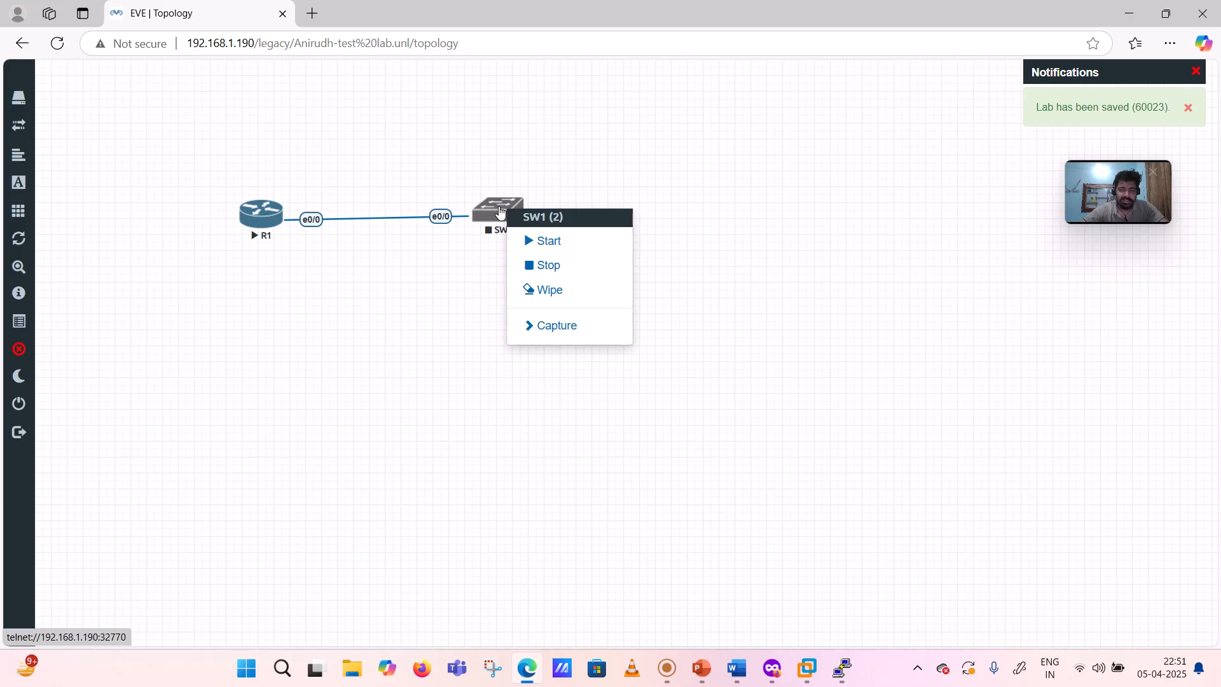
pyautogui.click(536, 291)
pyautogui.click(561, 189)
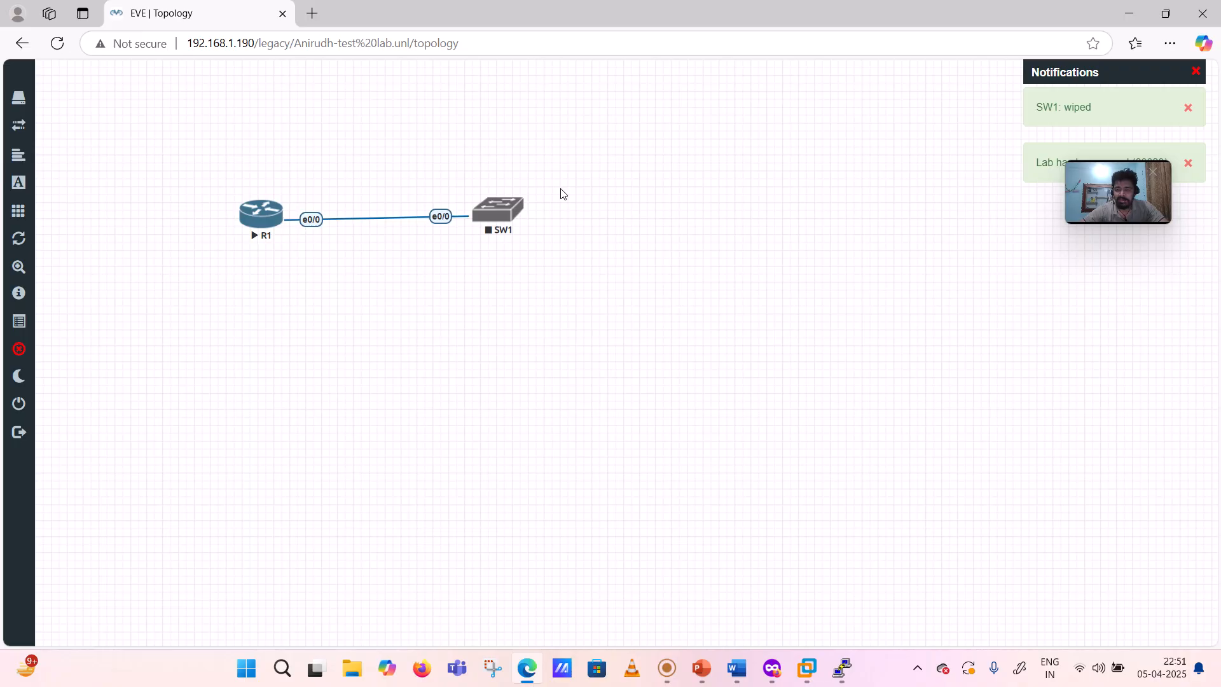
# Step: Start SW1 and open its Telnet console
pyautogui.rightClick(501, 214)
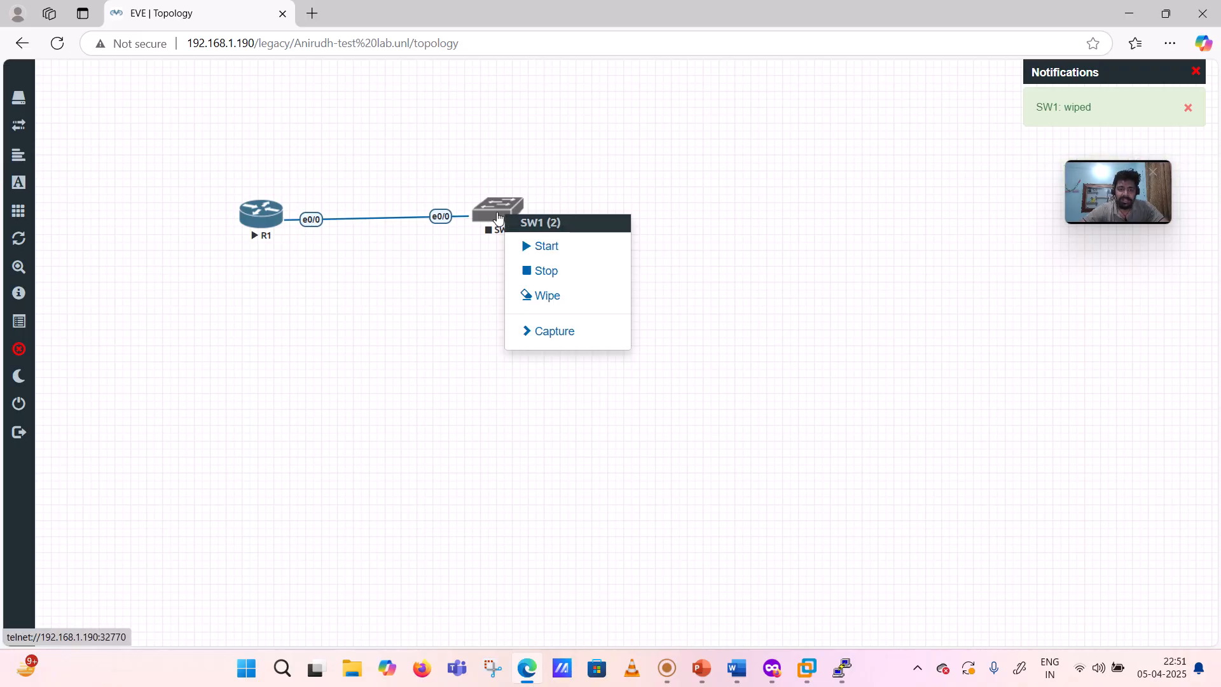
pyautogui.click(527, 247)
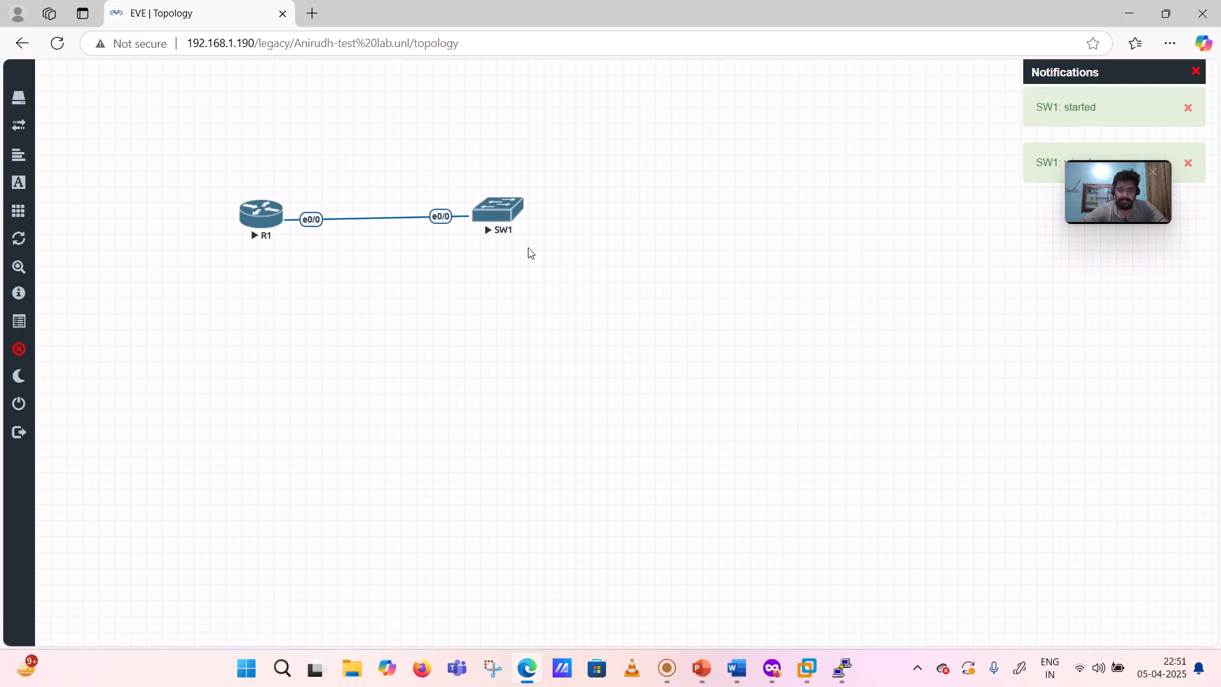
pyautogui.click(500, 215)
pyautogui.click(696, 135)
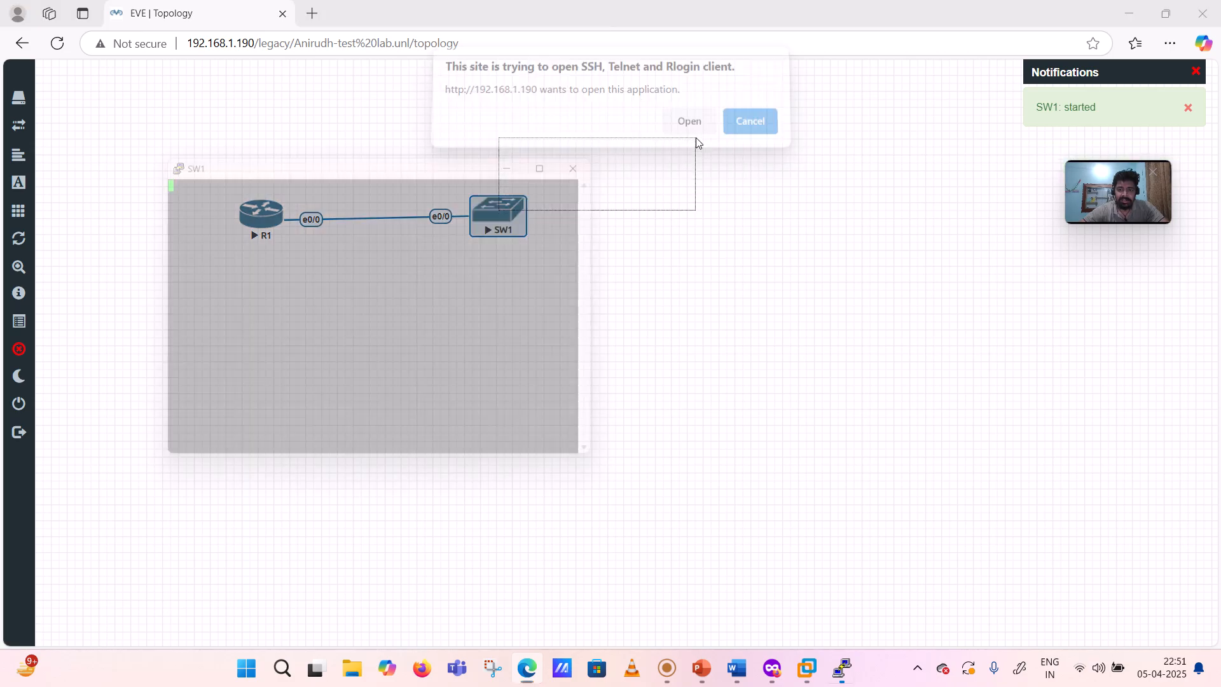
pyautogui.moveTo(756, 646); pyautogui.dragTo(756, 615)
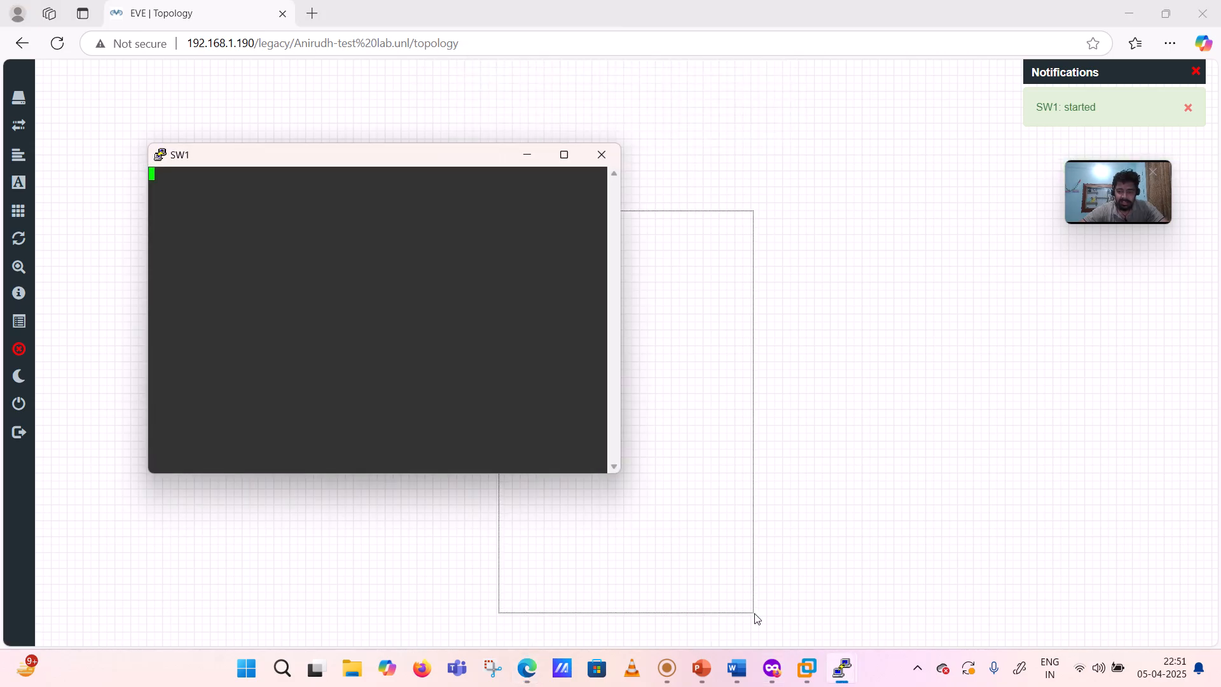
pyautogui.click(757, 619)
# Step: Bring up both node consoles and place the SW1 window beside the R1 window
pyautogui.moveTo(842, 670)
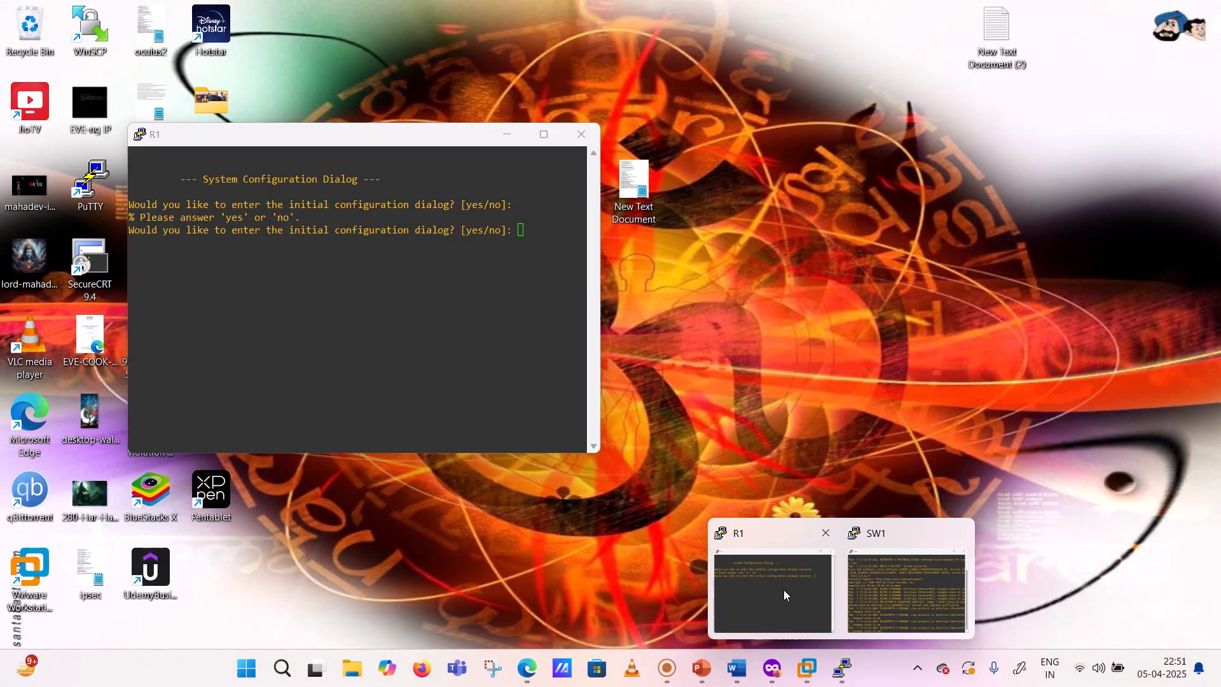
pyautogui.click(784, 589)
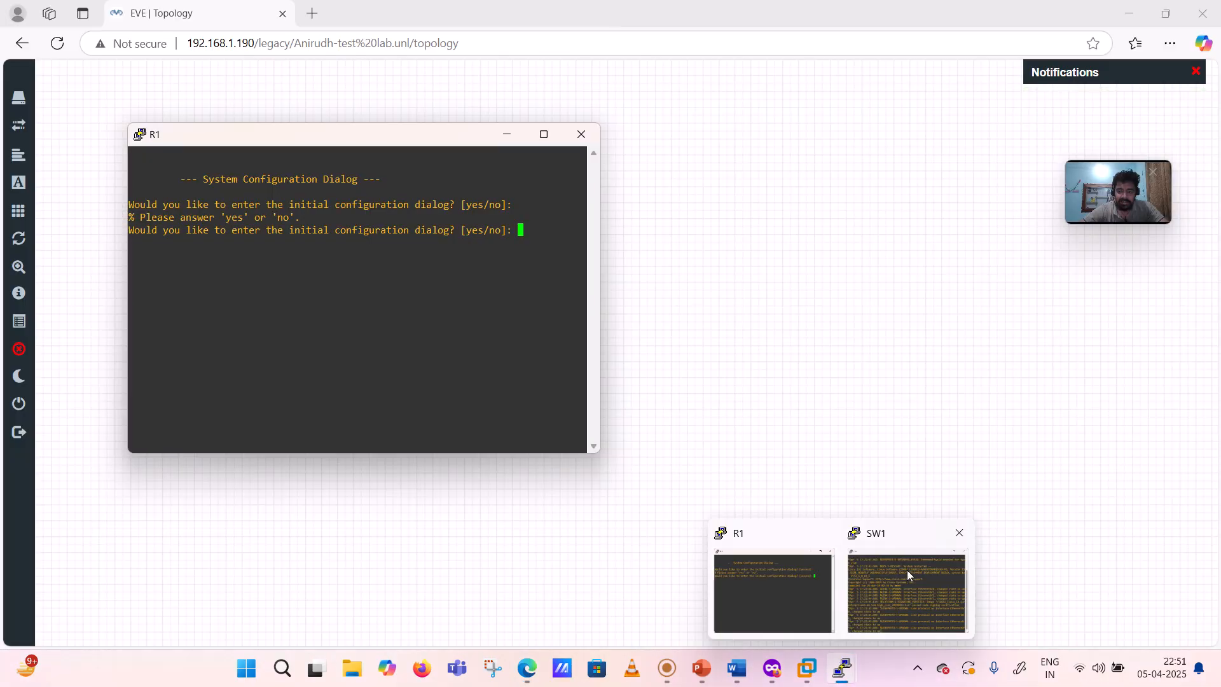
pyautogui.click(907, 572)
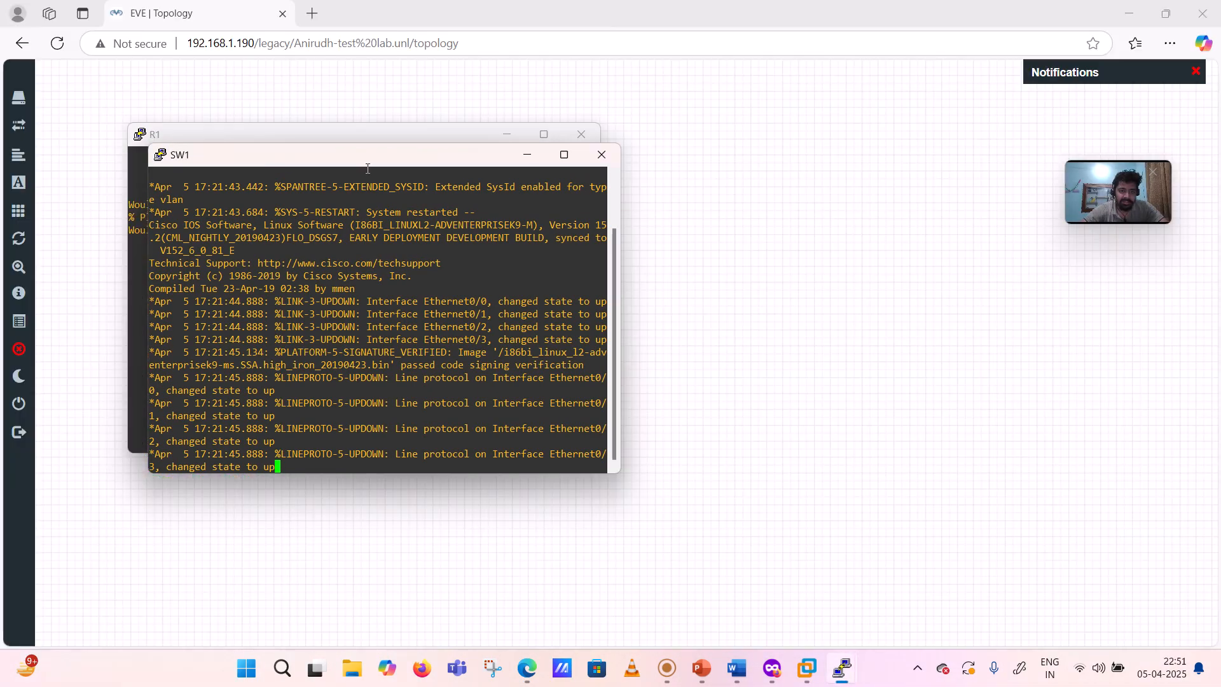
pyautogui.moveTo(360, 164); pyautogui.dragTo(804, 185)
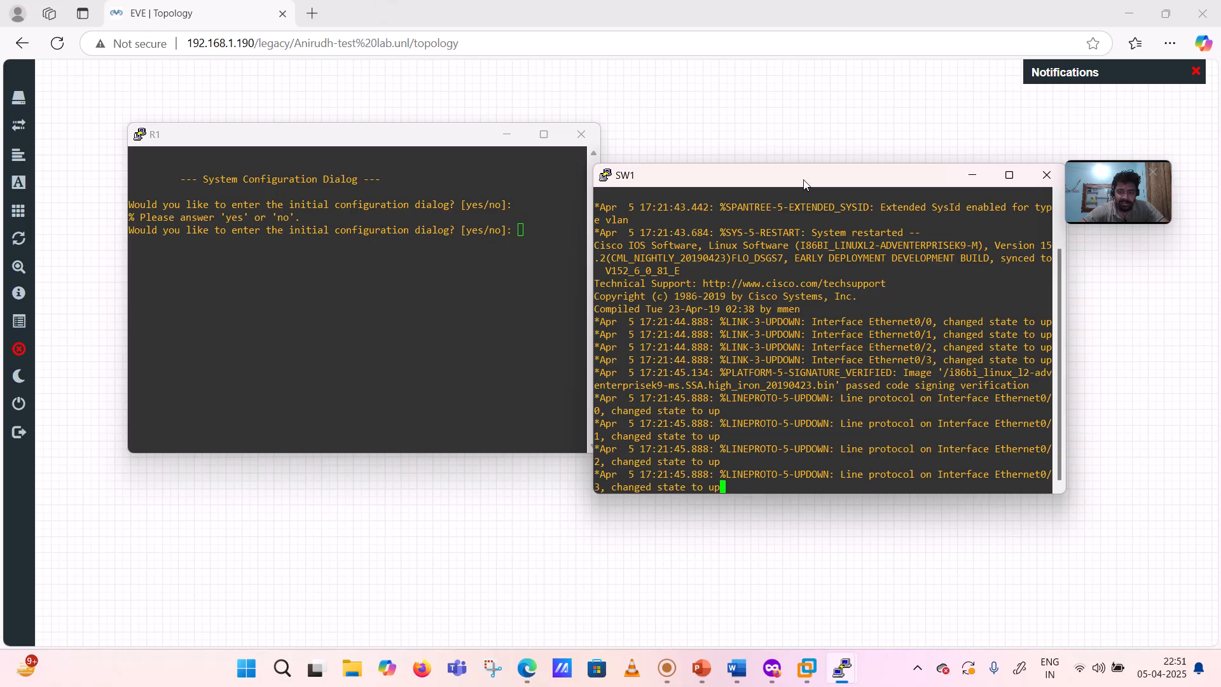
# Step: Answer no to R1's initial configuration dialog and bring up the Router> prompt in the enlarged console
pyautogui.click(526, 231)
pyautogui.write('no')
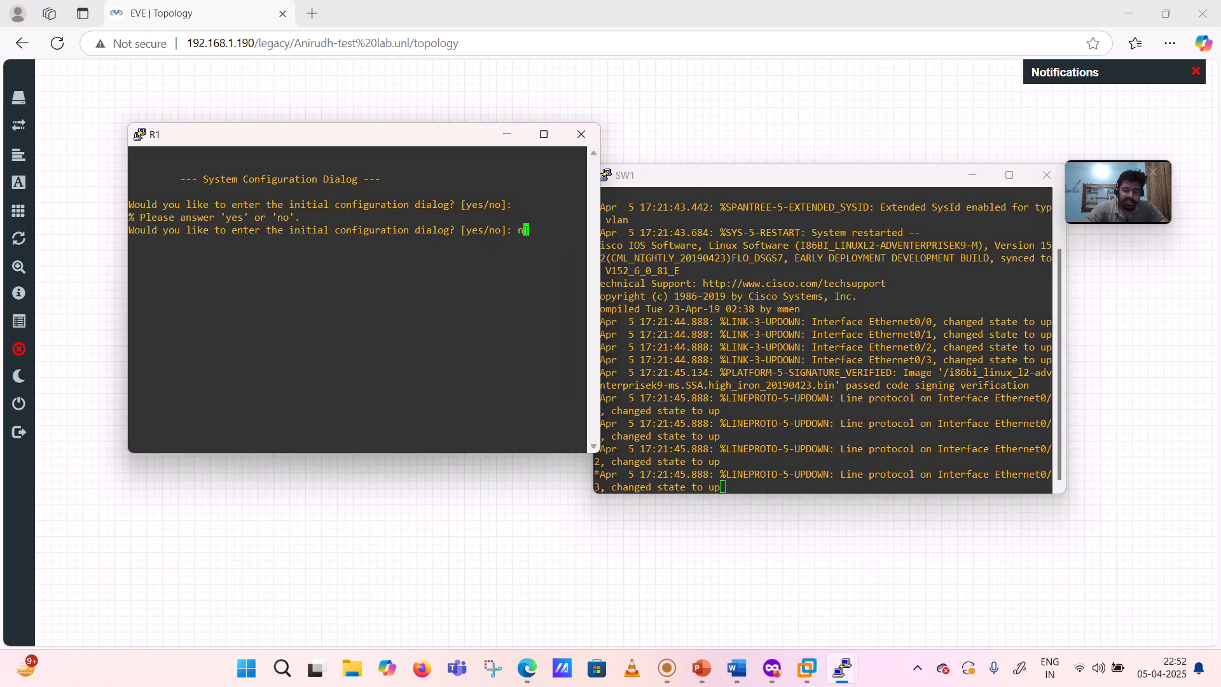
pyautogui.press('Return')
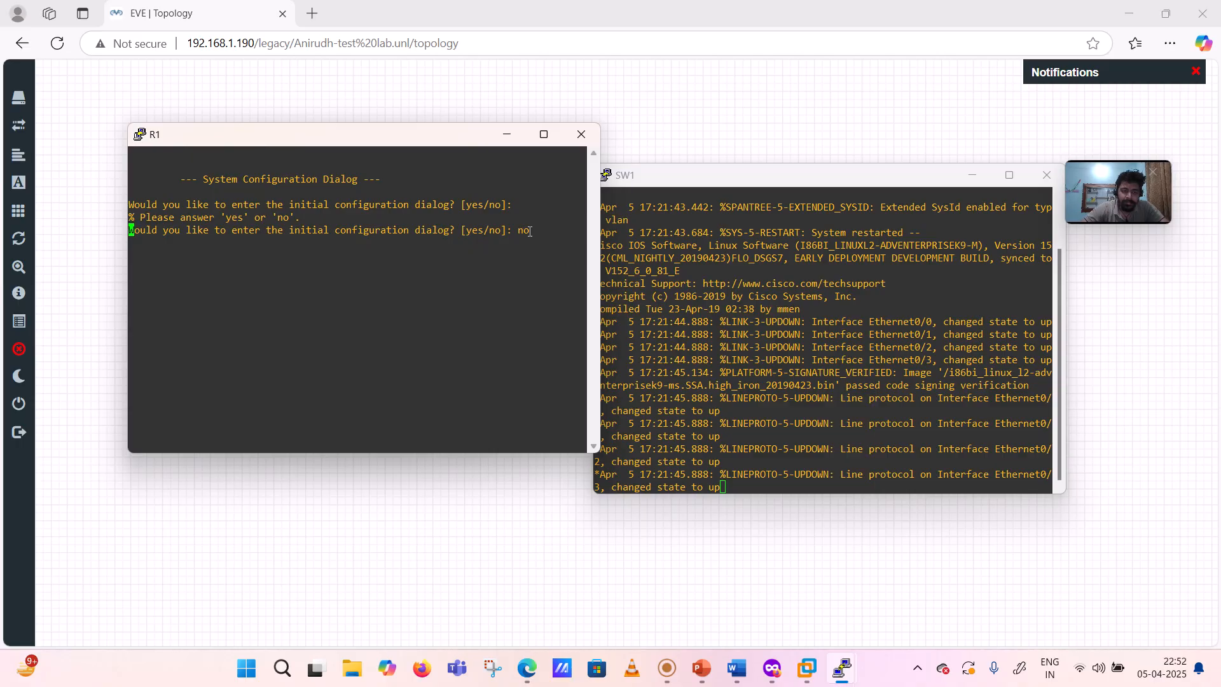
pyautogui.doubleClick(468, 135)
pyautogui.press('Return')
pyautogui.press('Return')
pyautogui.press('Return')
pyautogui.press('Return')
pyautogui.press('Return')
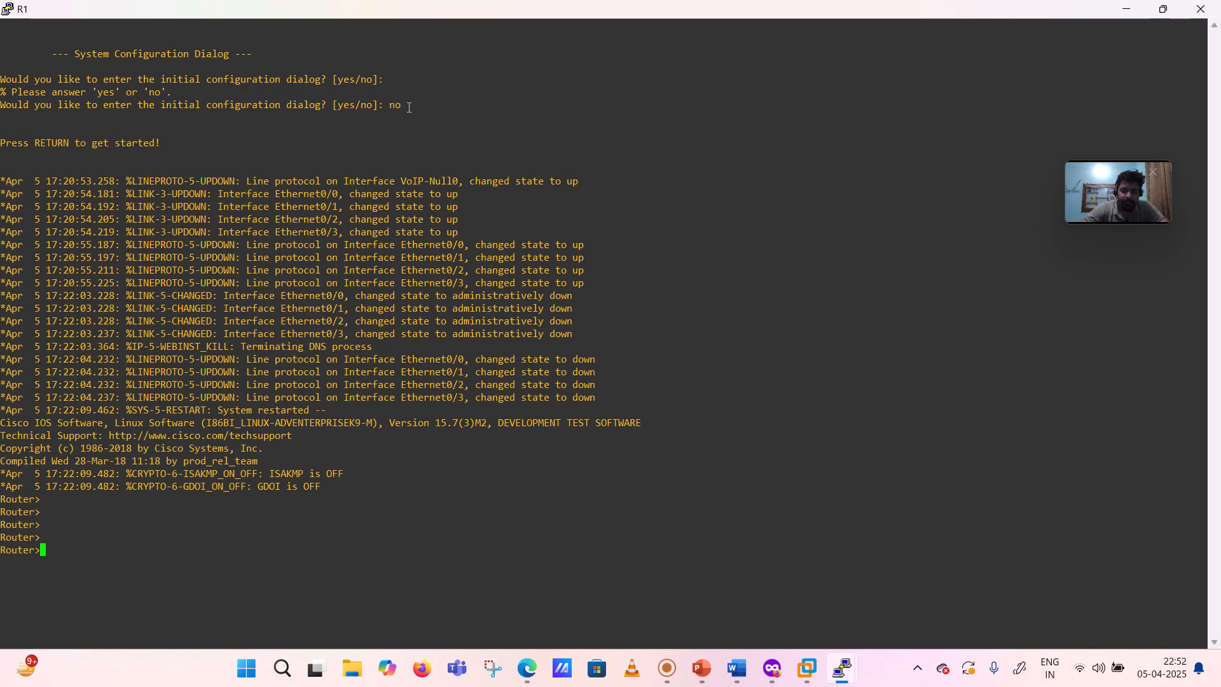
# Step: Restore the R1 console to its smaller window and enter privileged EXEC mode with en
pyautogui.click(1164, 8)
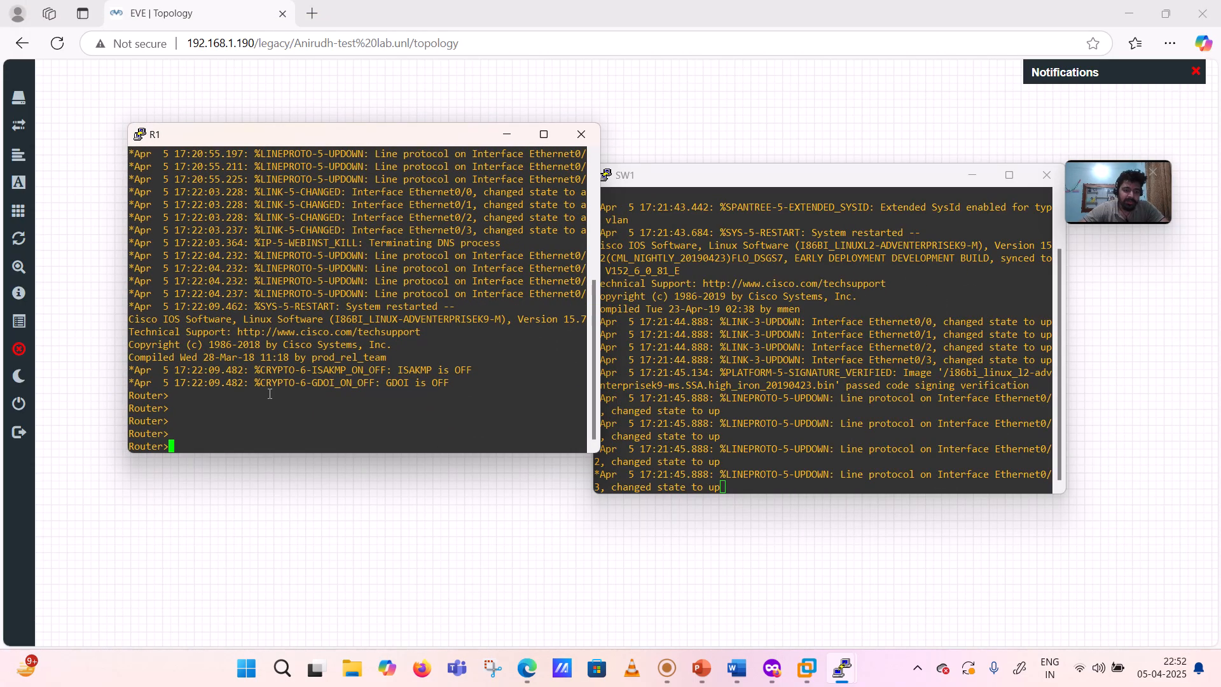
pyautogui.press('Return')
pyautogui.write('en')
pyautogui.press('Return')
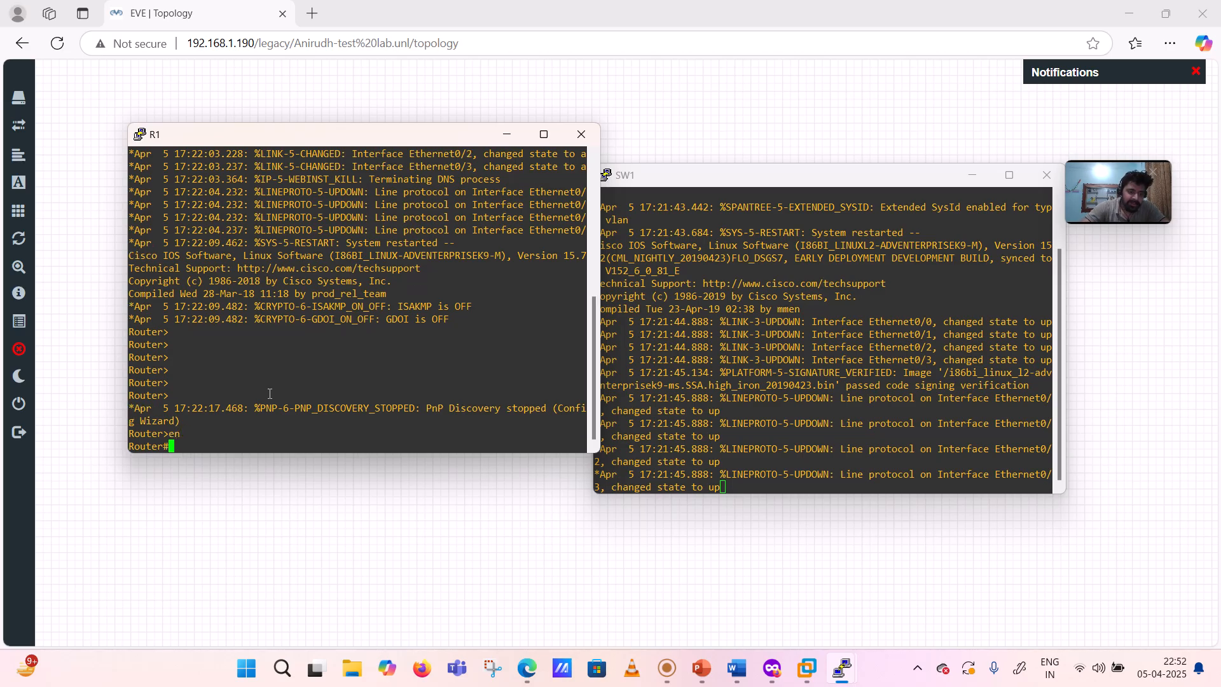
pyautogui.write('conf t')
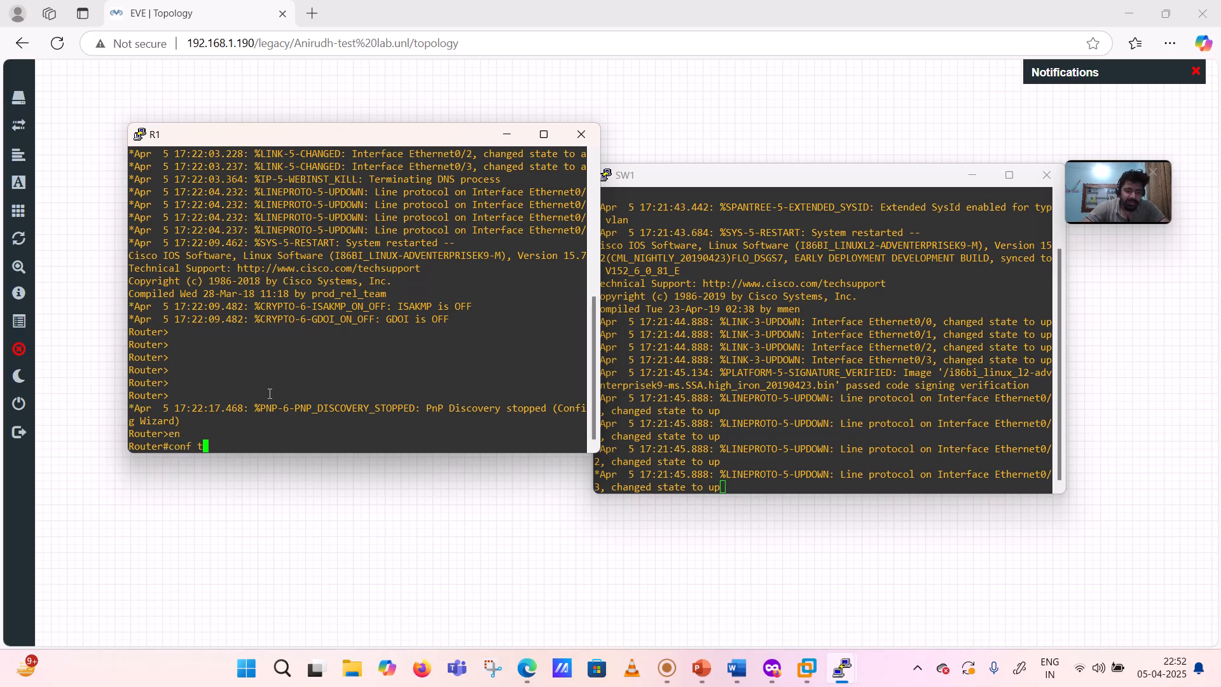
pyautogui.press('BackSpace')
pyautogui.press('BackSpace')
pyautogui.press('BackSpace')
pyautogui.press('BackSpace')
pyautogui.press('BackSpace')
pyautogui.press('Return')
pyautogui.press('Return')
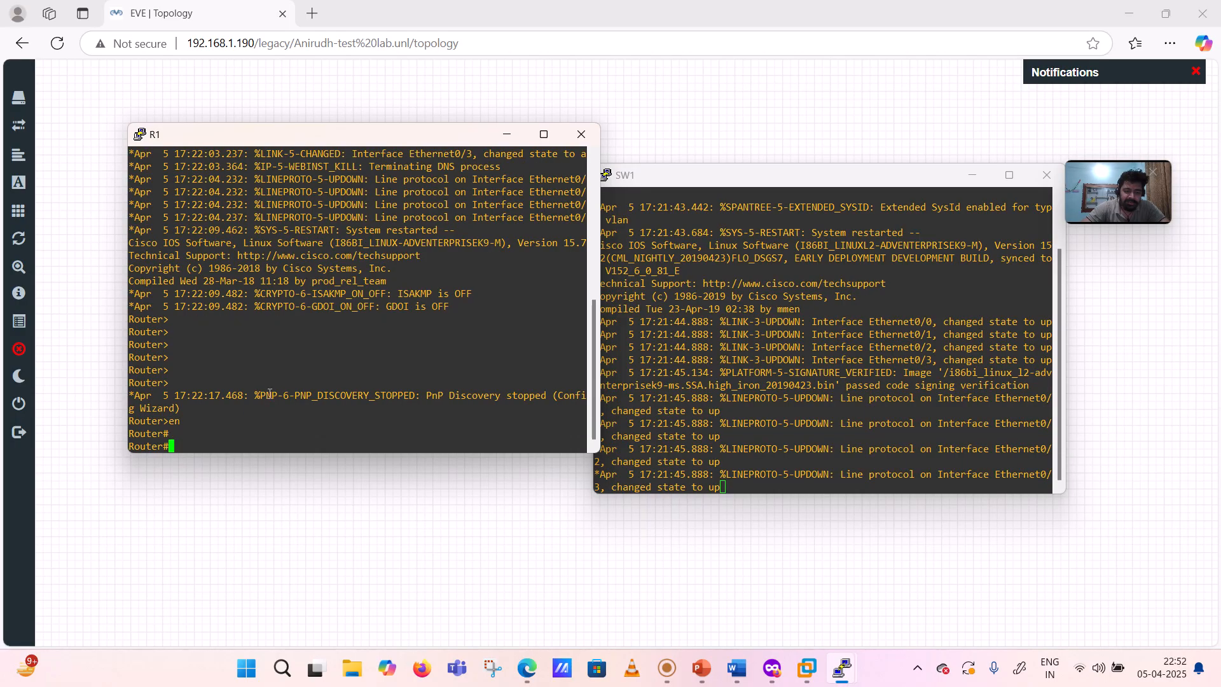
# Step: Run sh ver on R1 and examine the IOS version and uptime lines in the enlarged console
pyautogui.write('sh vevr')
pyautogui.press('Return')
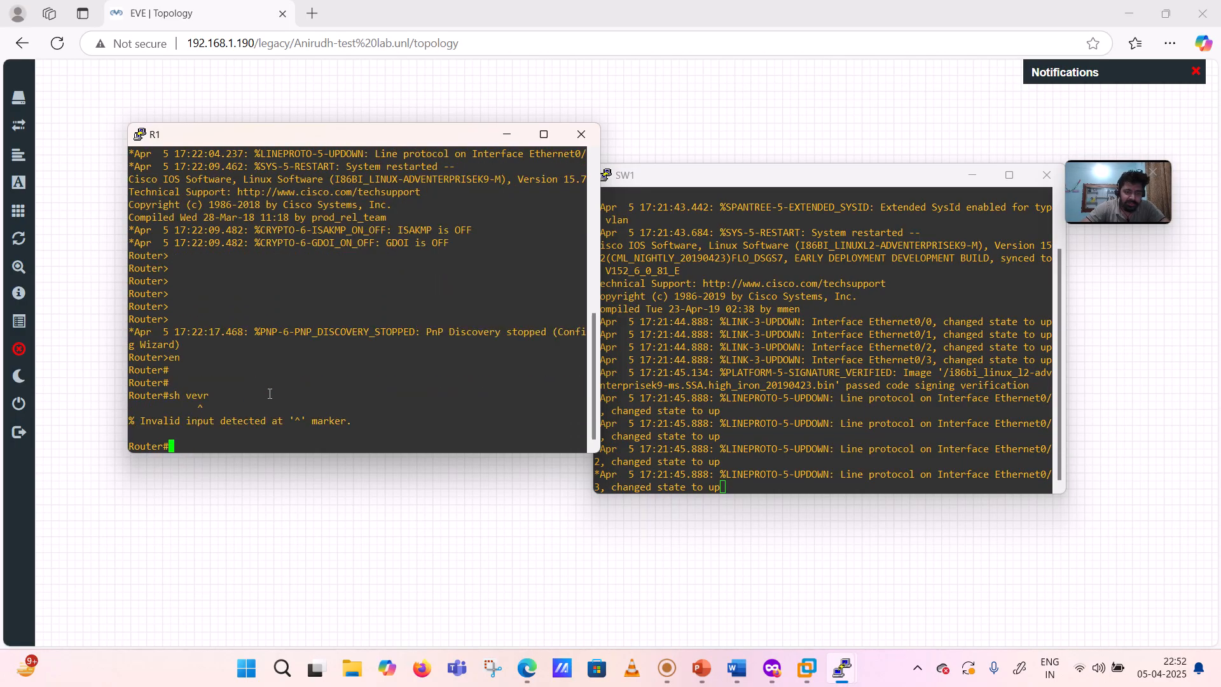
pyautogui.write('sh ver')
pyautogui.press('Return')
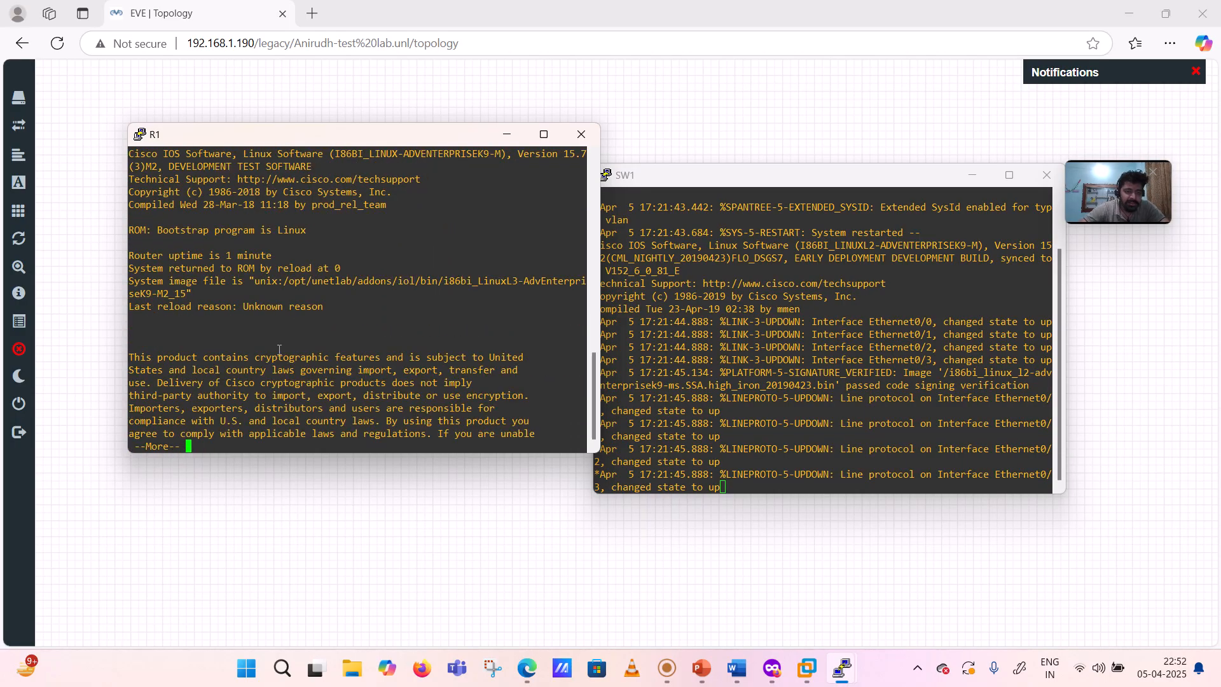
pyautogui.click(542, 133)
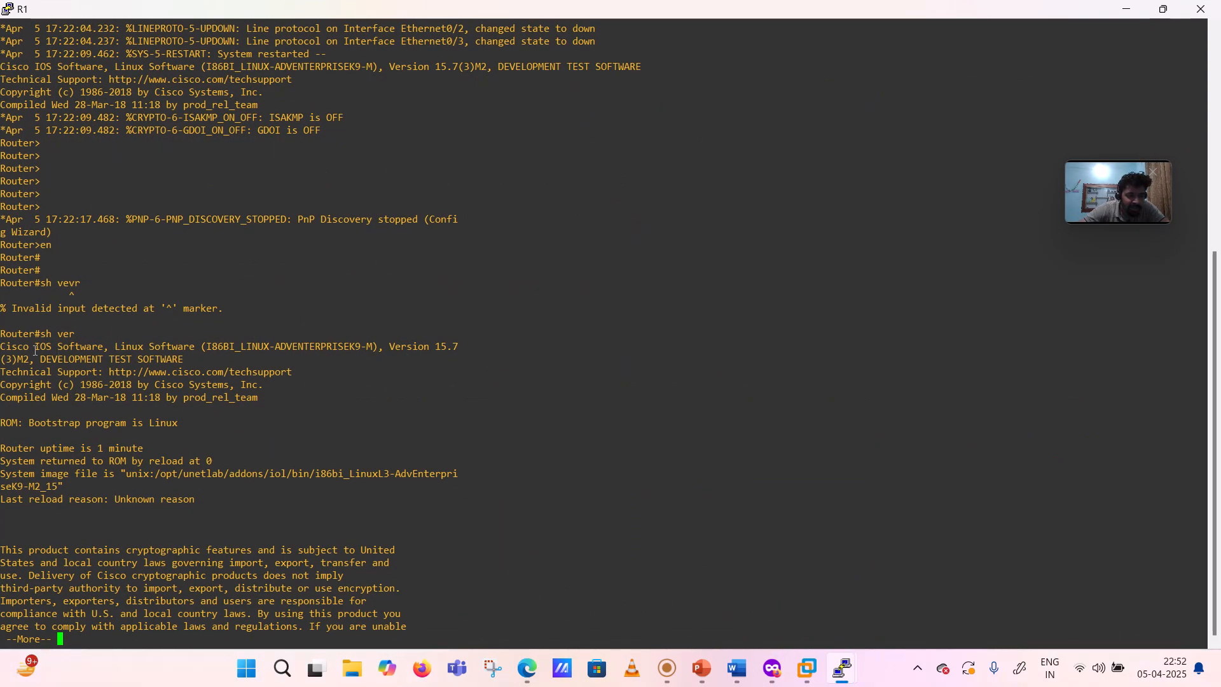
pyautogui.moveTo(17, 351); pyautogui.dragTo(465, 349)
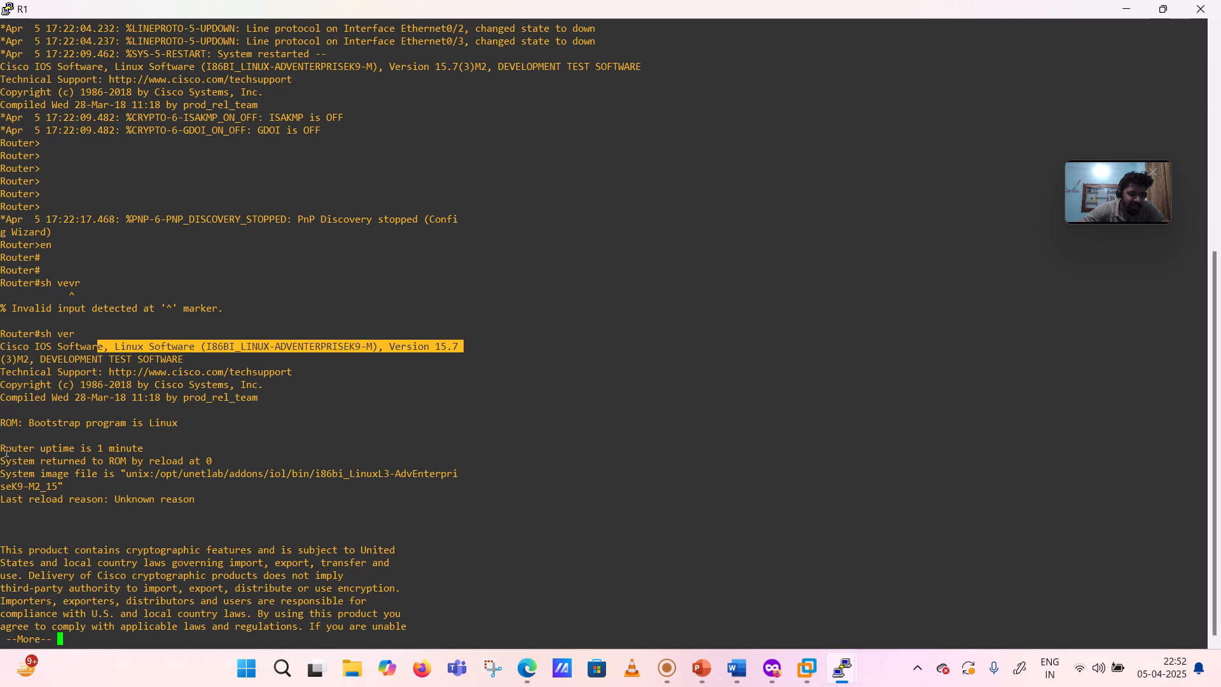
pyautogui.moveTo(7, 452); pyautogui.dragTo(150, 450)
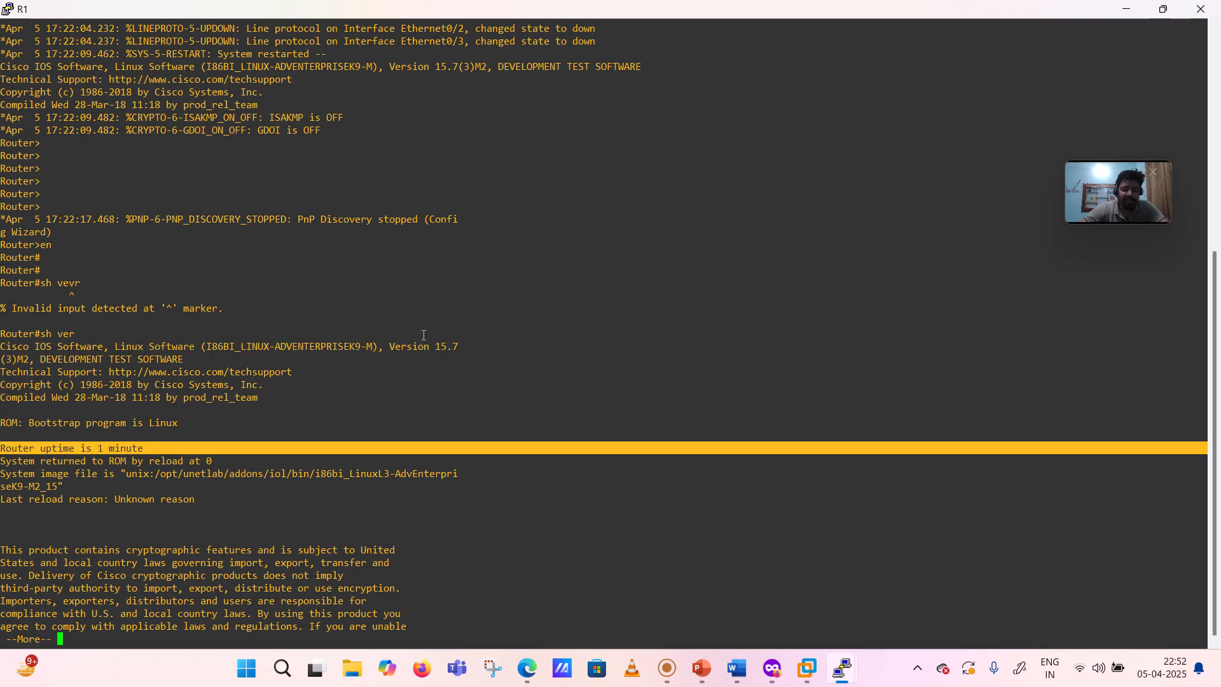
pyautogui.click(1164, 10)
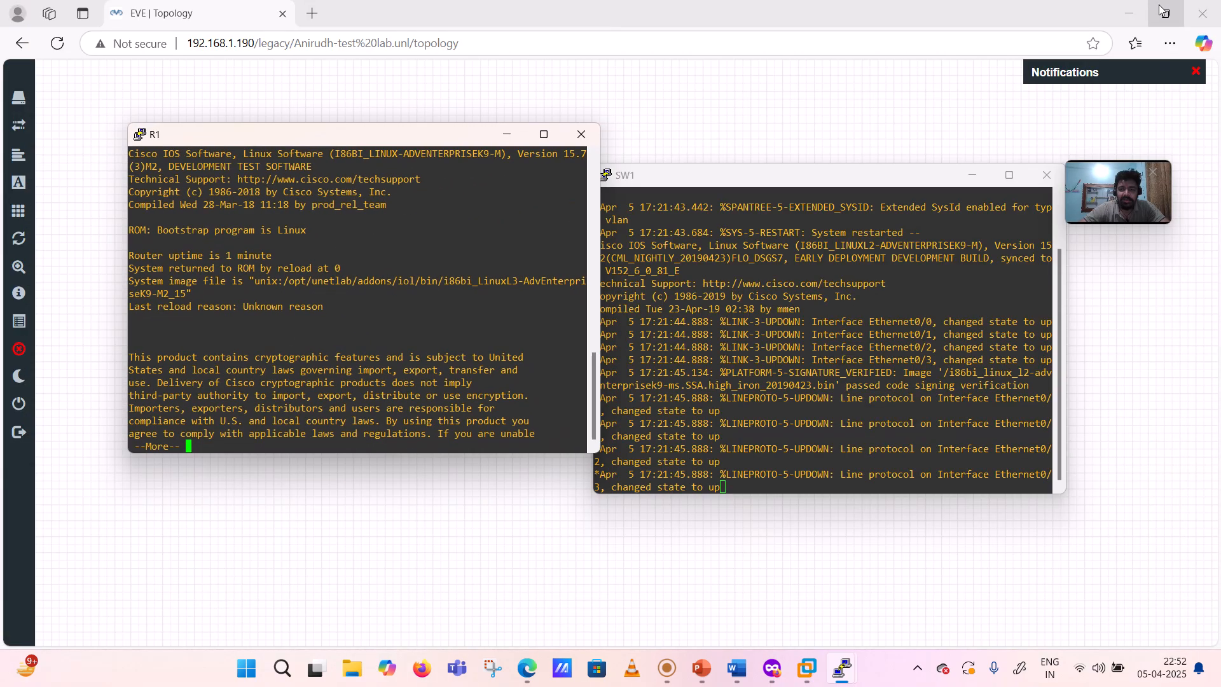
# Step: Enlarge the SW1 console, bring up the Switch> prompt and enter privileged EXEC mode with en
pyautogui.doubleClick(848, 182)
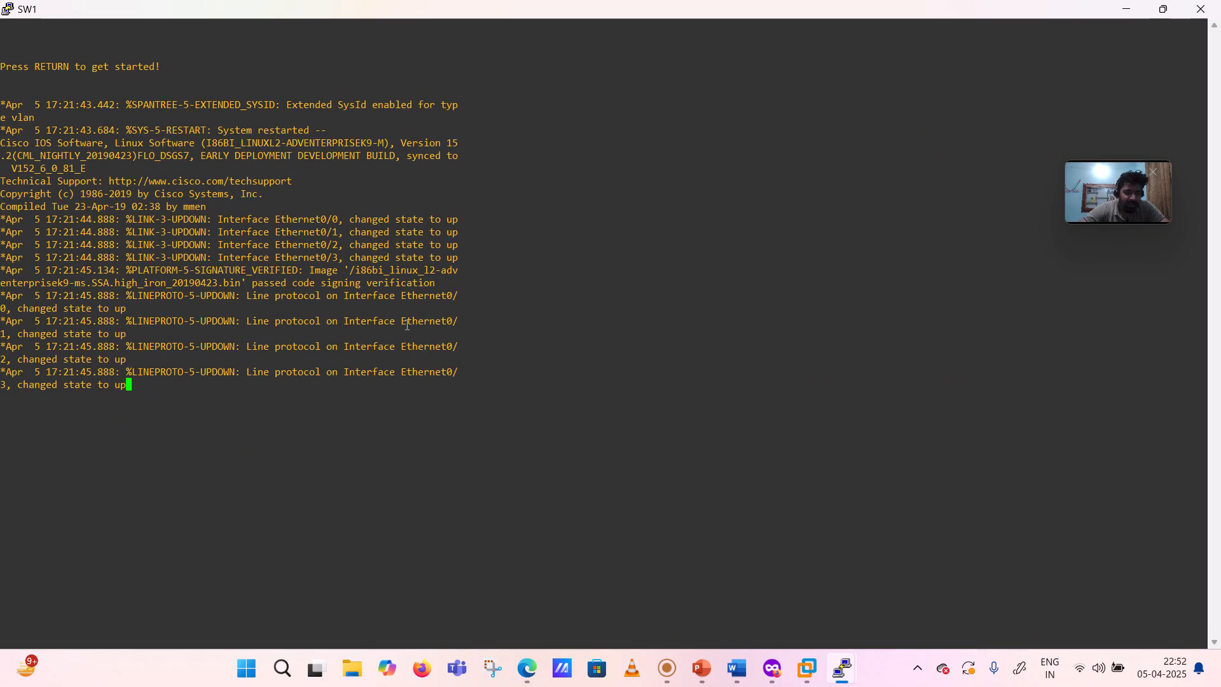
pyautogui.press('Return')
pyautogui.press('Return')
pyautogui.press('Return')
pyautogui.press('Return')
pyautogui.write('en')
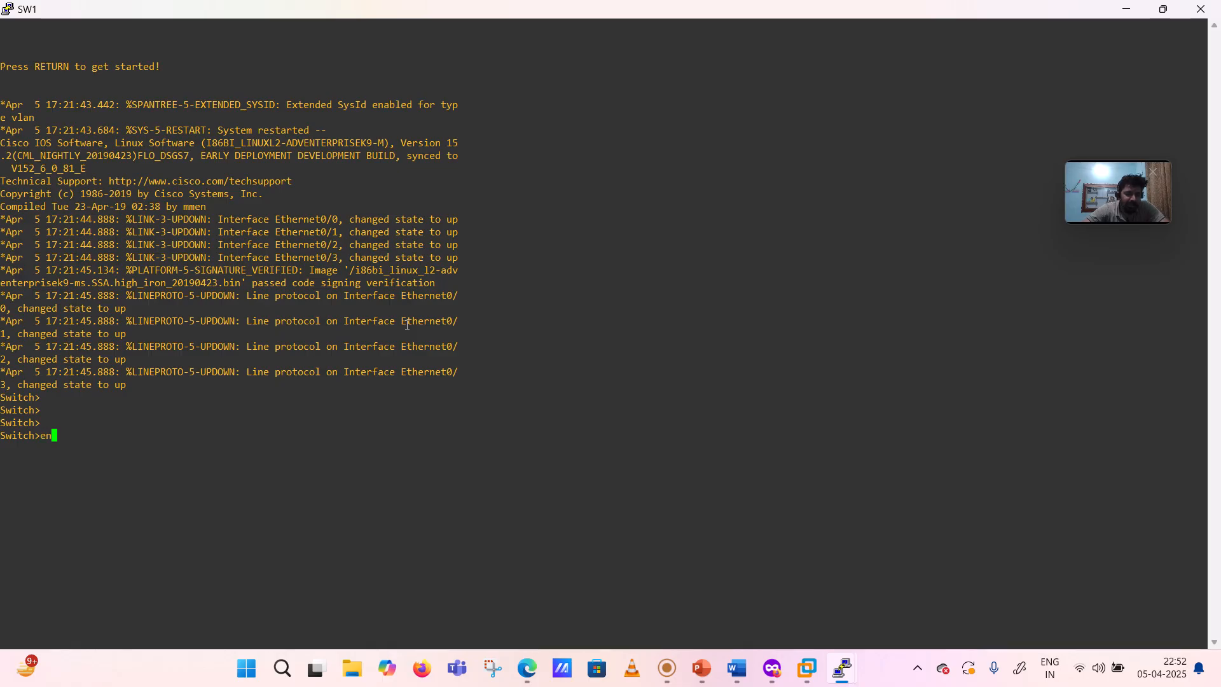
pyautogui.press('Return')
pyautogui.press('Return')
pyautogui.press('Return')
pyautogui.press('Return')
# Step: Run sh ver on SW1 and examine the software version and uptime lines in the output
pyautogui.write('s')
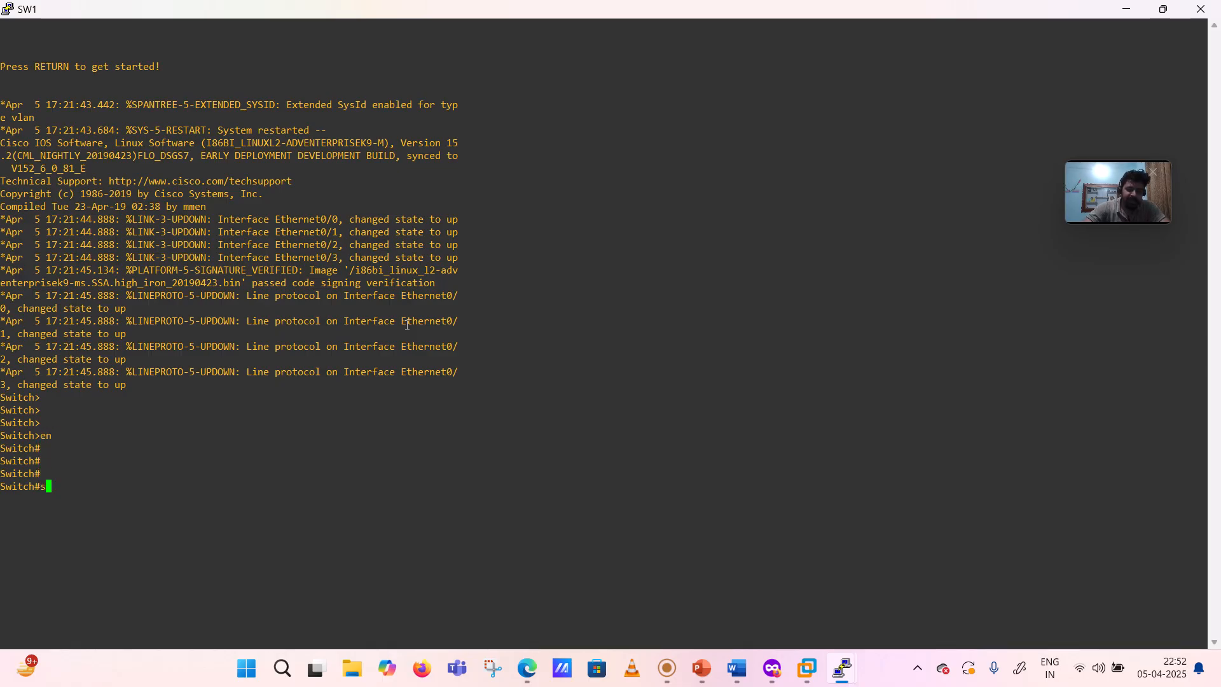
pyautogui.write('h ver')
pyautogui.press('Return')
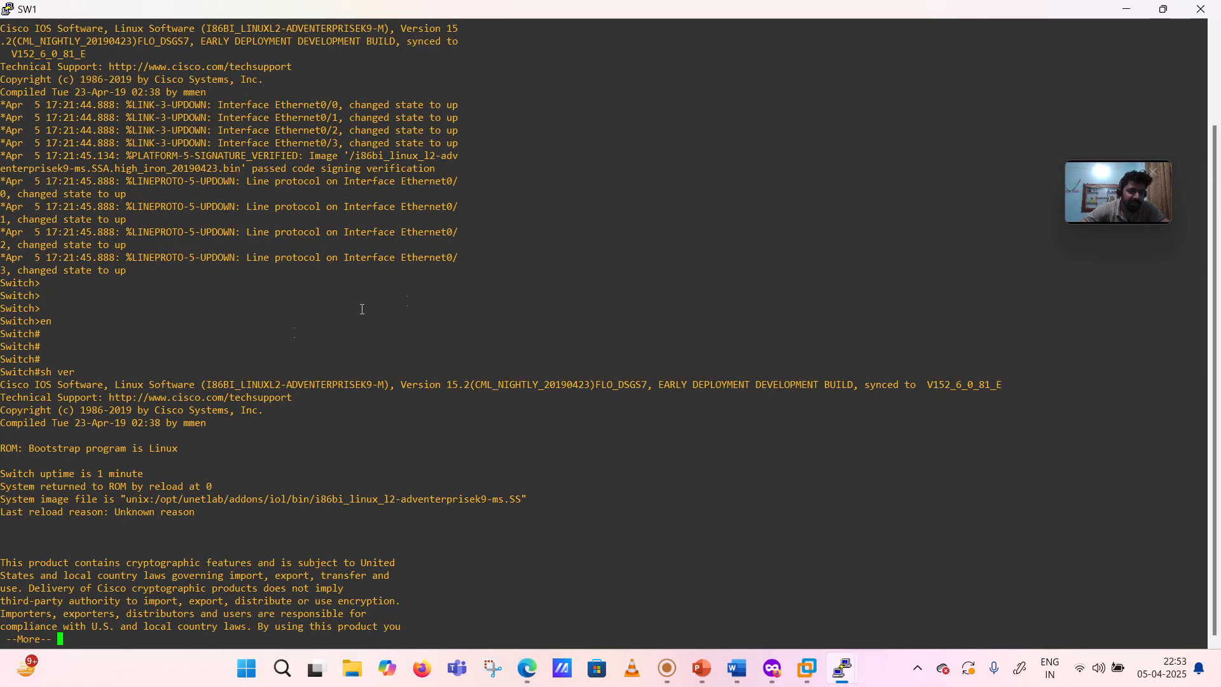
pyautogui.moveTo(6, 386); pyautogui.dragTo(103, 397)
pyautogui.click(459, 395)
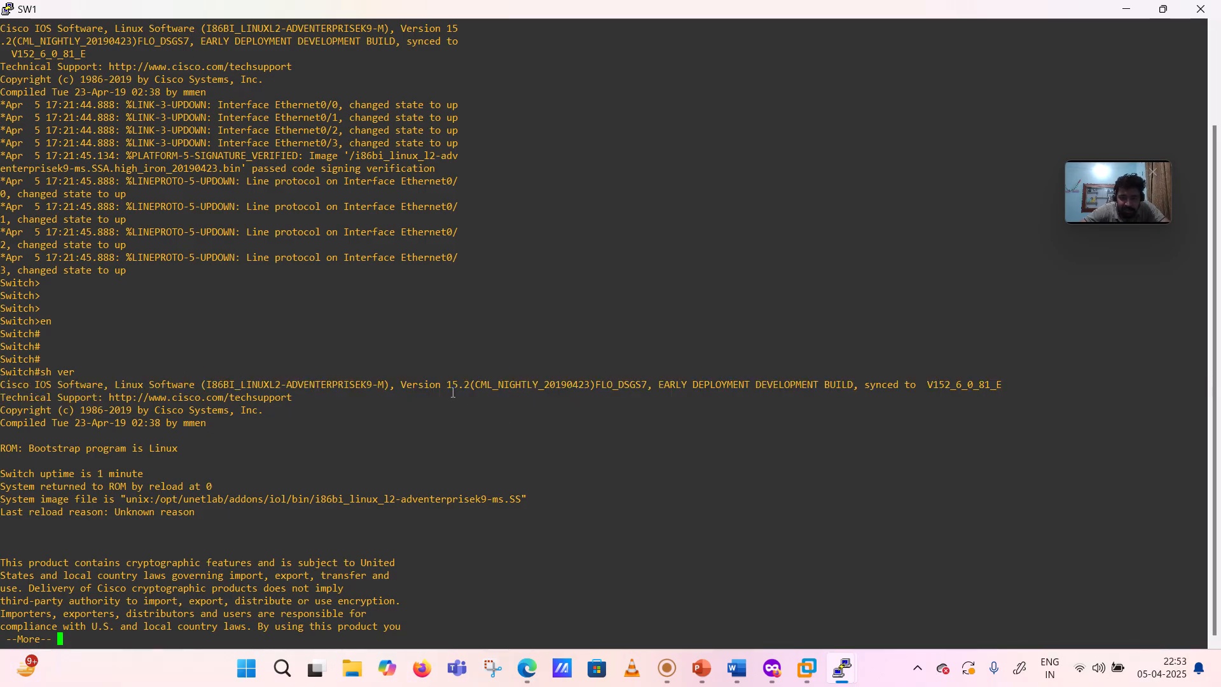
pyautogui.moveTo(404, 385); pyautogui.dragTo(473, 386)
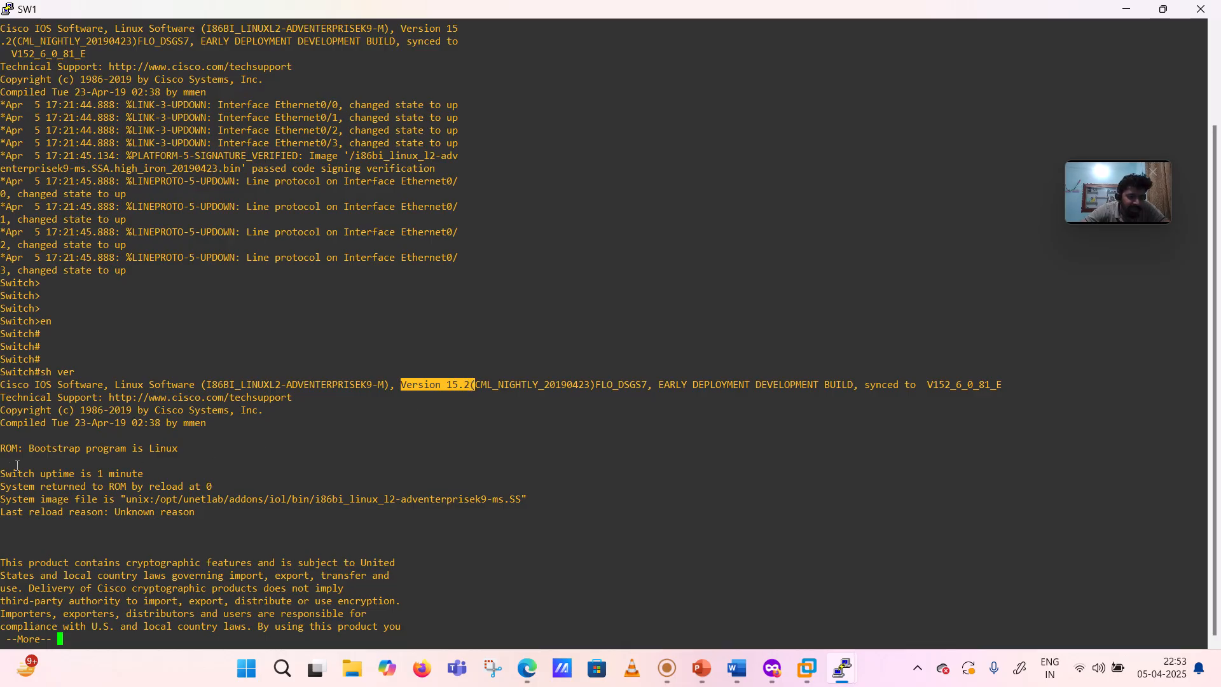
pyautogui.moveTo(9, 476); pyautogui.dragTo(136, 485)
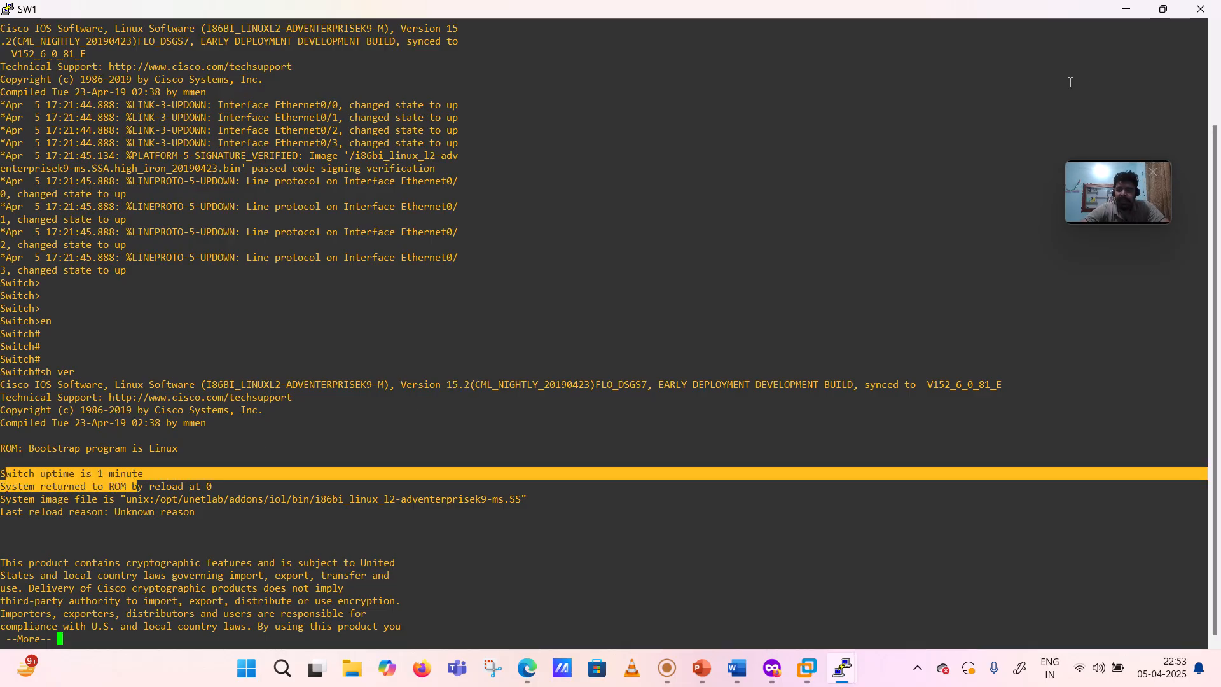
# Step: Close the SW1 and R1 console sessions
pyautogui.click(1201, 10)
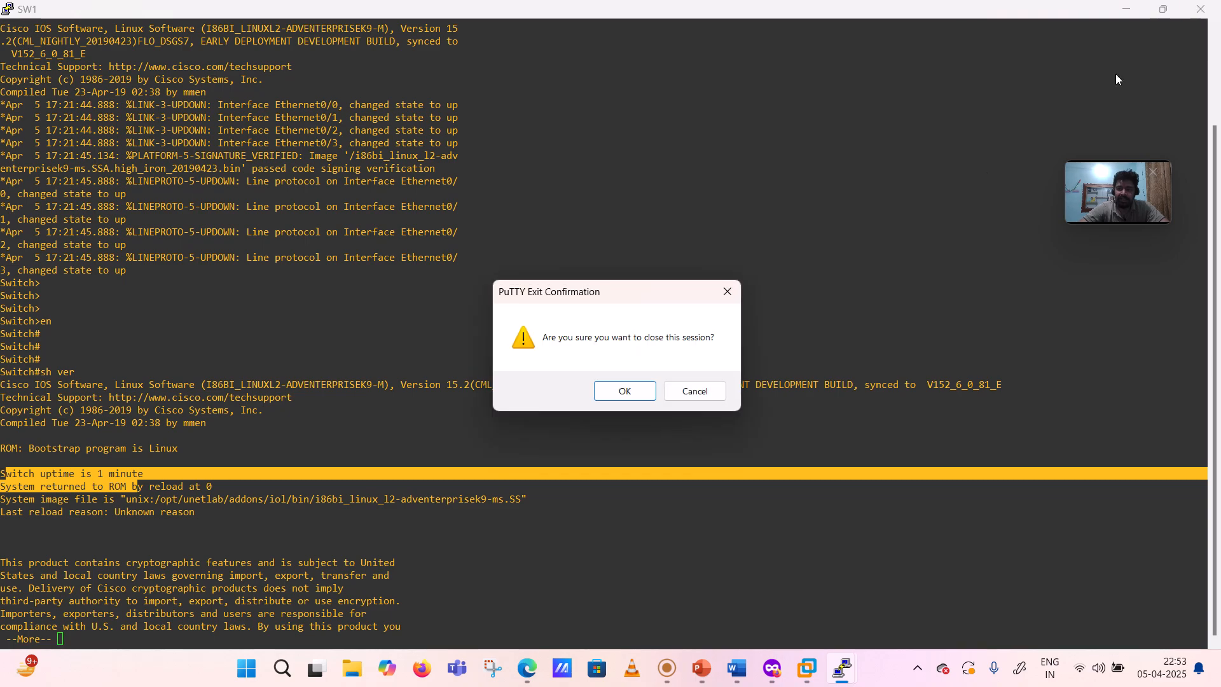
pyautogui.click(626, 394)
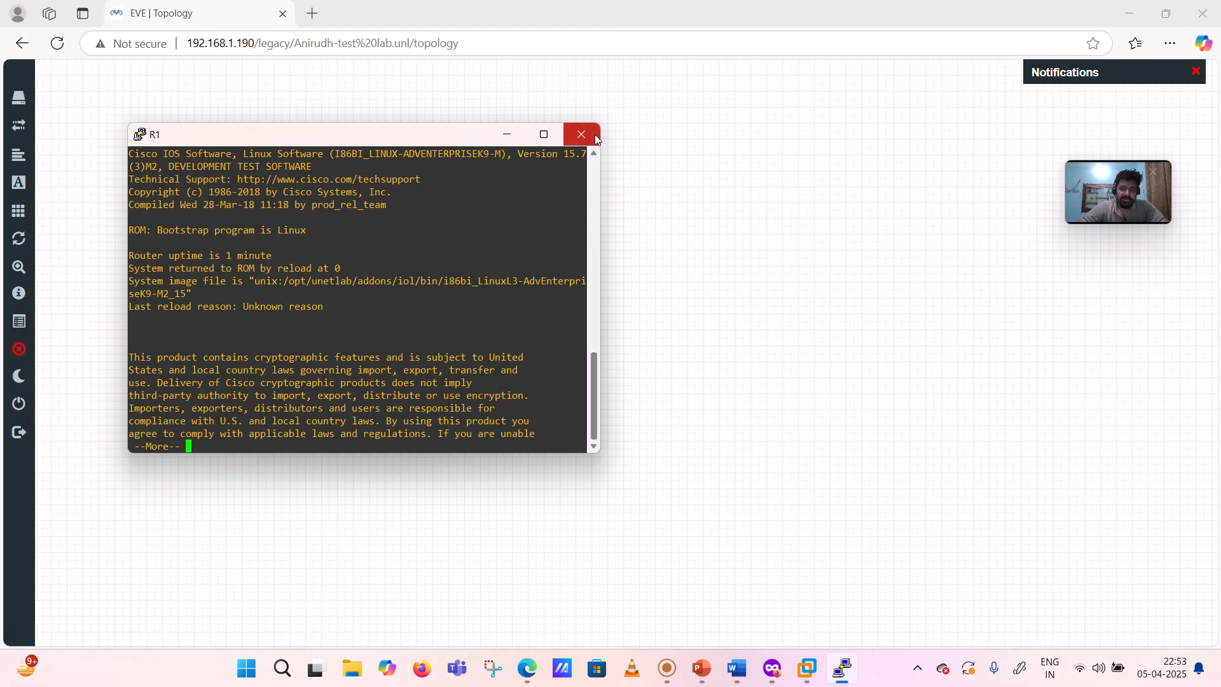
pyautogui.click(594, 138)
pyautogui.click(641, 385)
# Step: Select R1 and SW1 together in the topology and stop both nodes
pyautogui.moveTo(436, 166); pyautogui.dragTo(264, 277)
pyautogui.rightClick(263, 230)
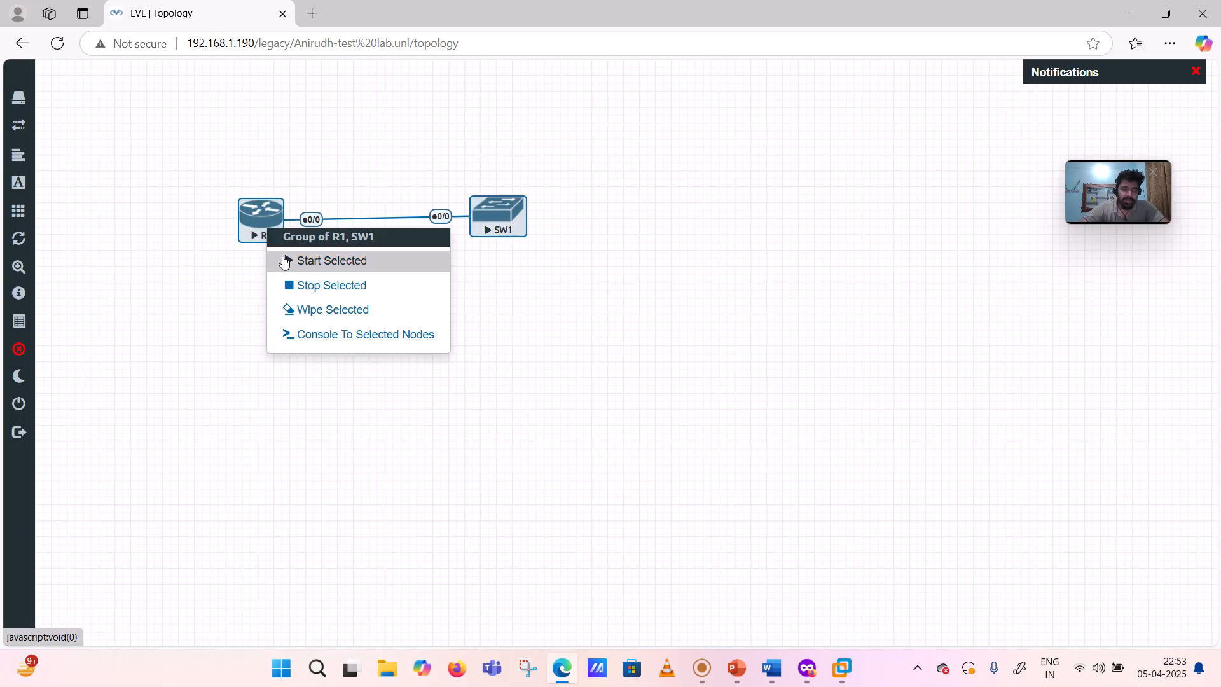
pyautogui.click(295, 285)
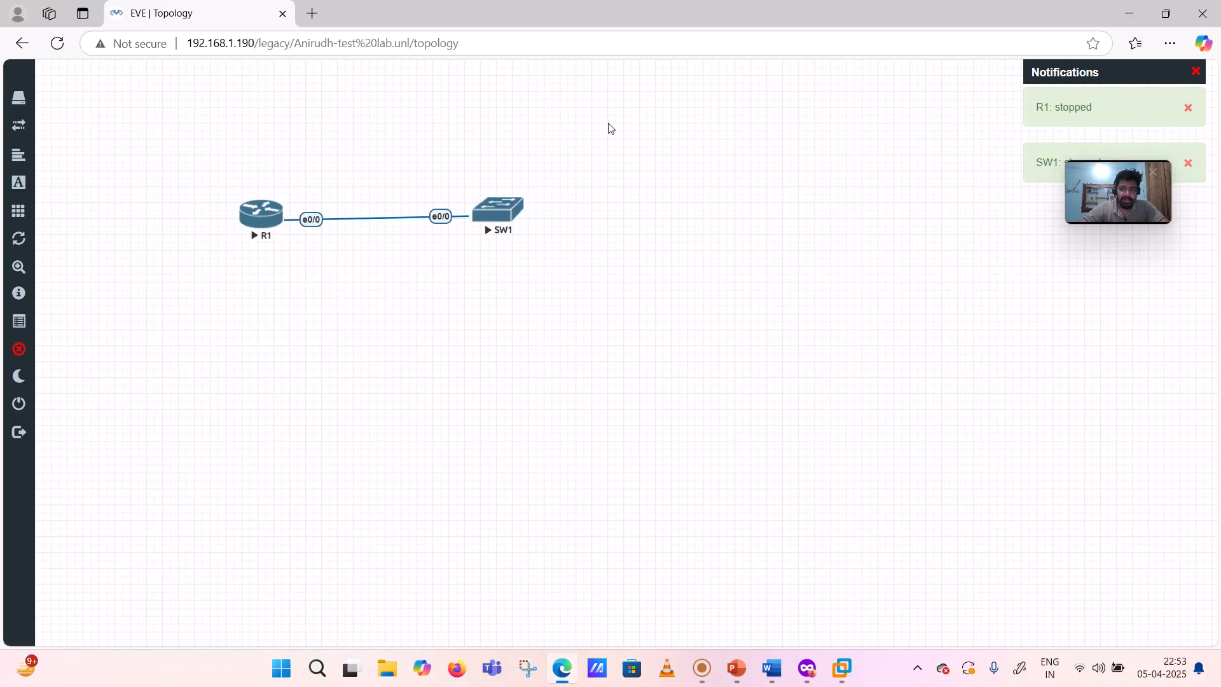
pyautogui.rightClick(486, 214)
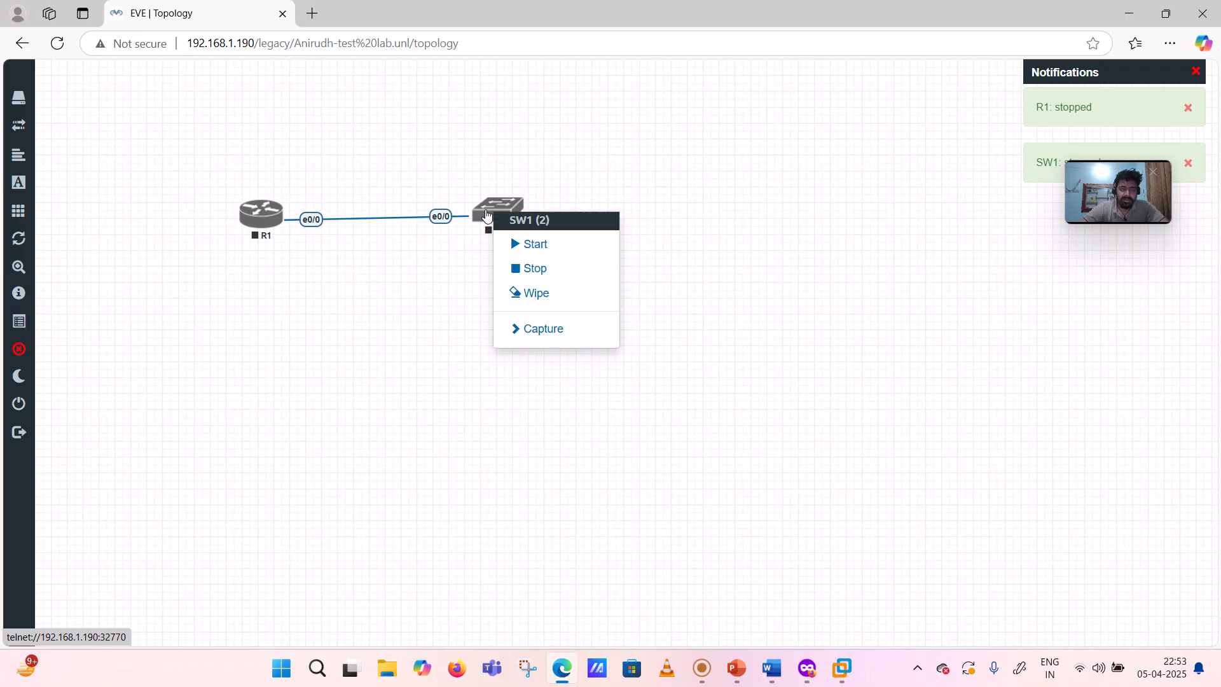
pyautogui.click(627, 136)
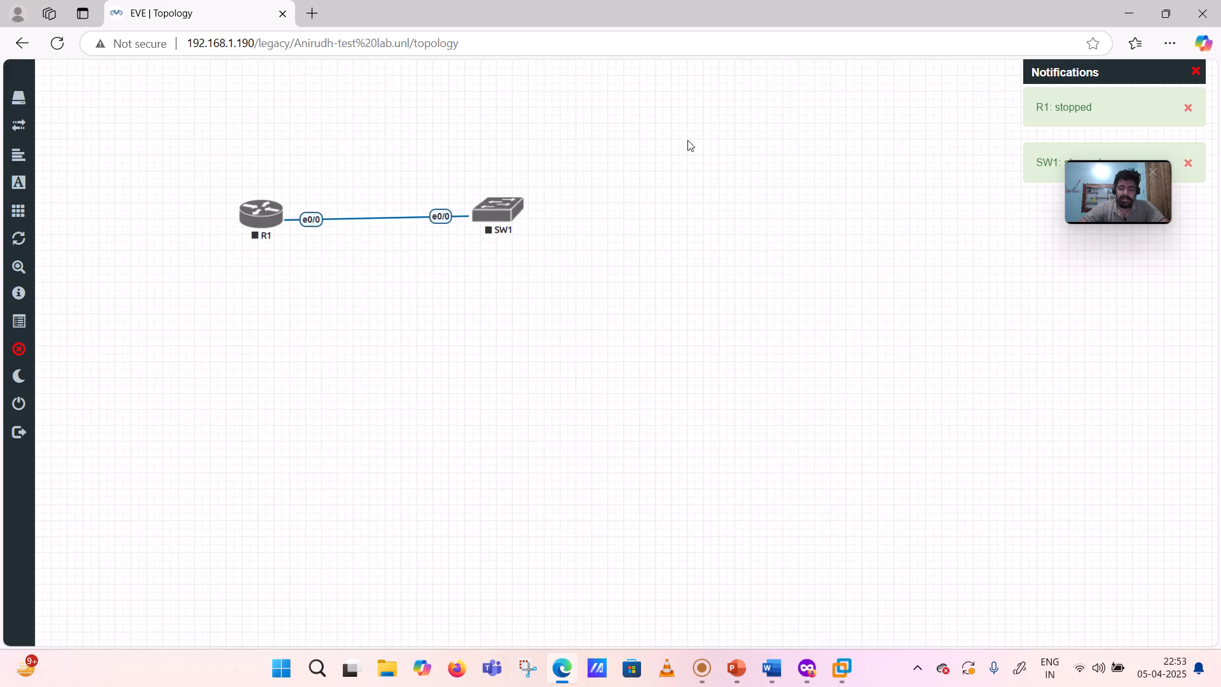
# Step: Unlock the lab and begin adding a new node with the Fortinet FortiGate template
pyautogui.moveTo(8, 357)
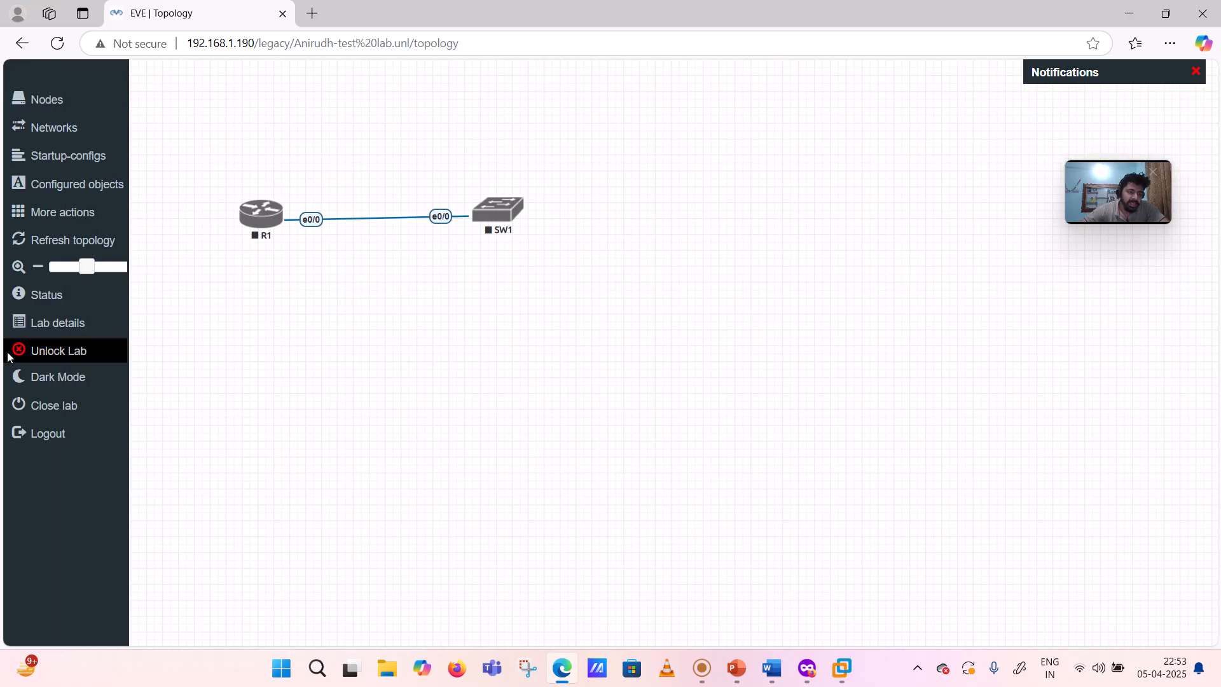
pyautogui.click(54, 362)
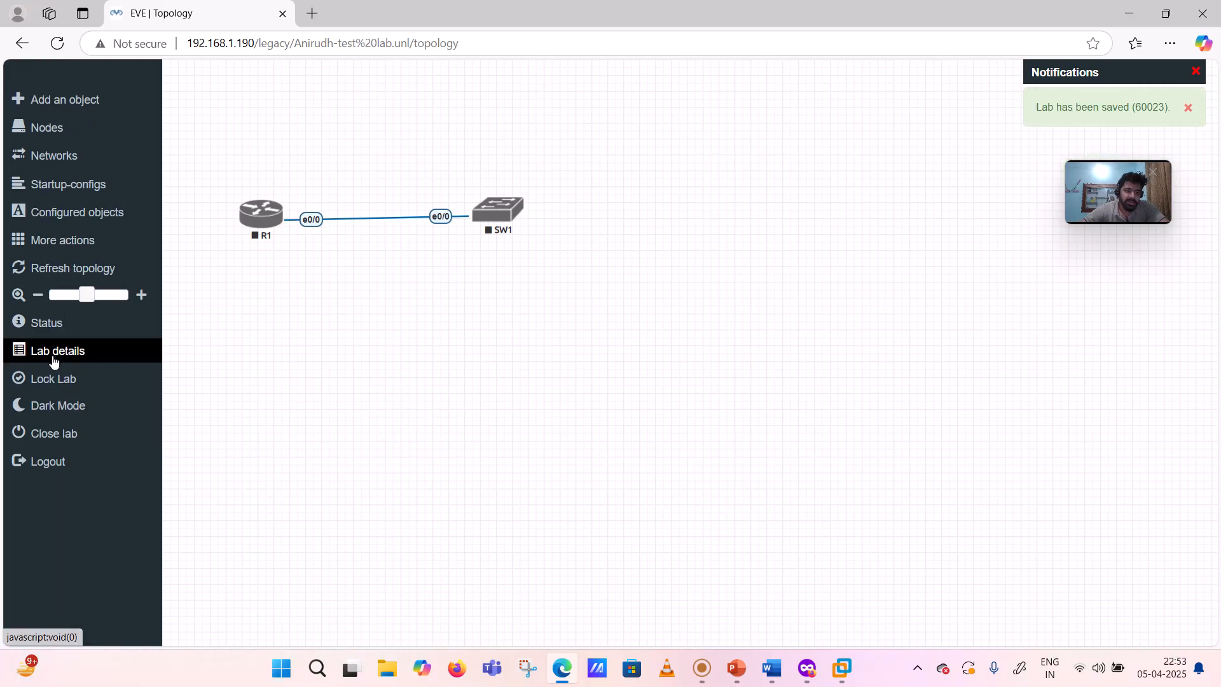
pyautogui.rightClick(601, 202)
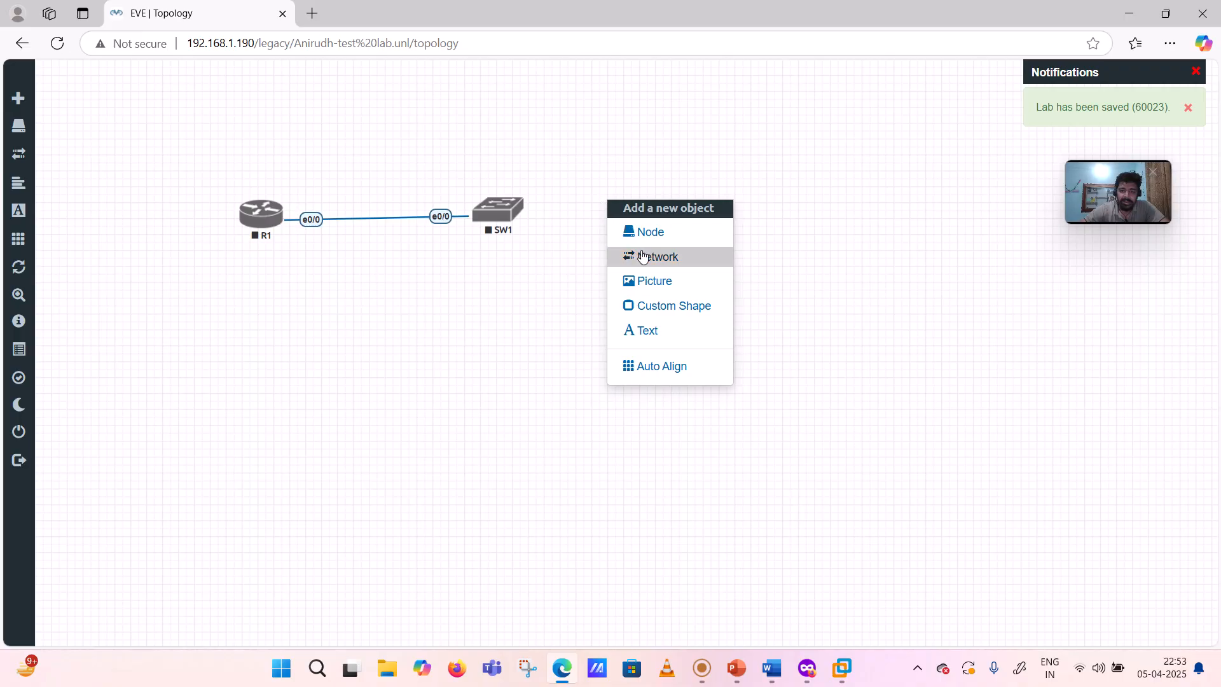
pyautogui.click(655, 231)
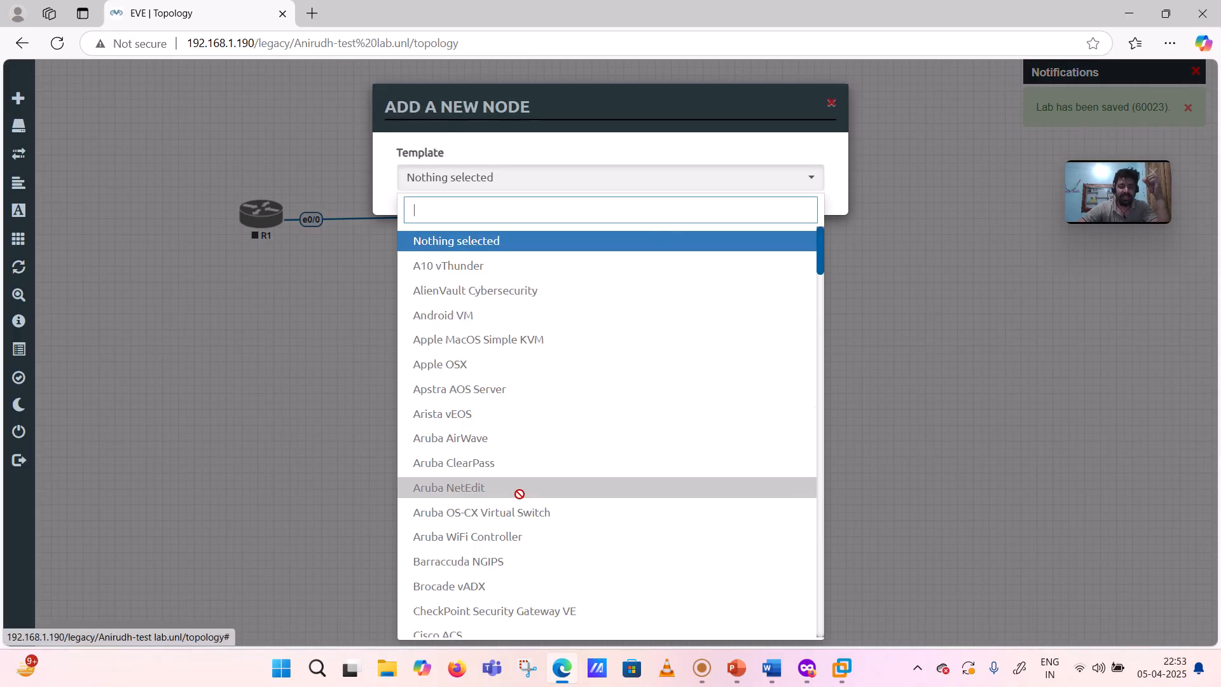
pyautogui.scroll(-20, 518, 493)
pyautogui.scroll(-2, 515, 477)
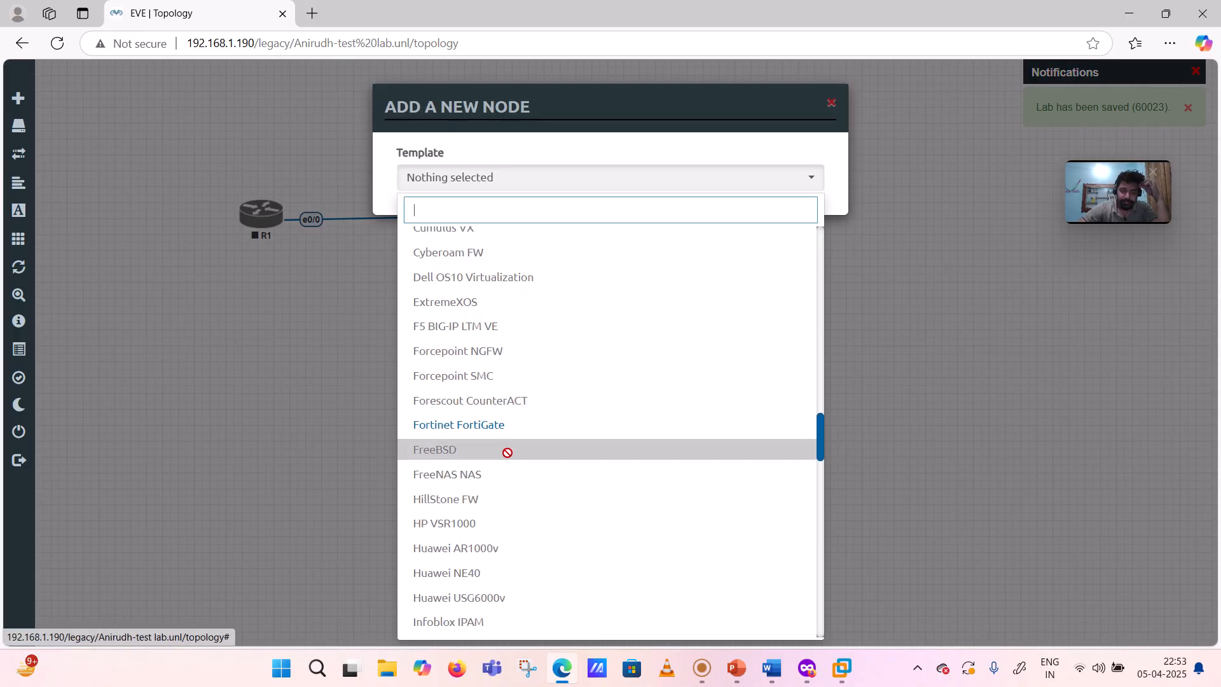
pyautogui.click(498, 427)
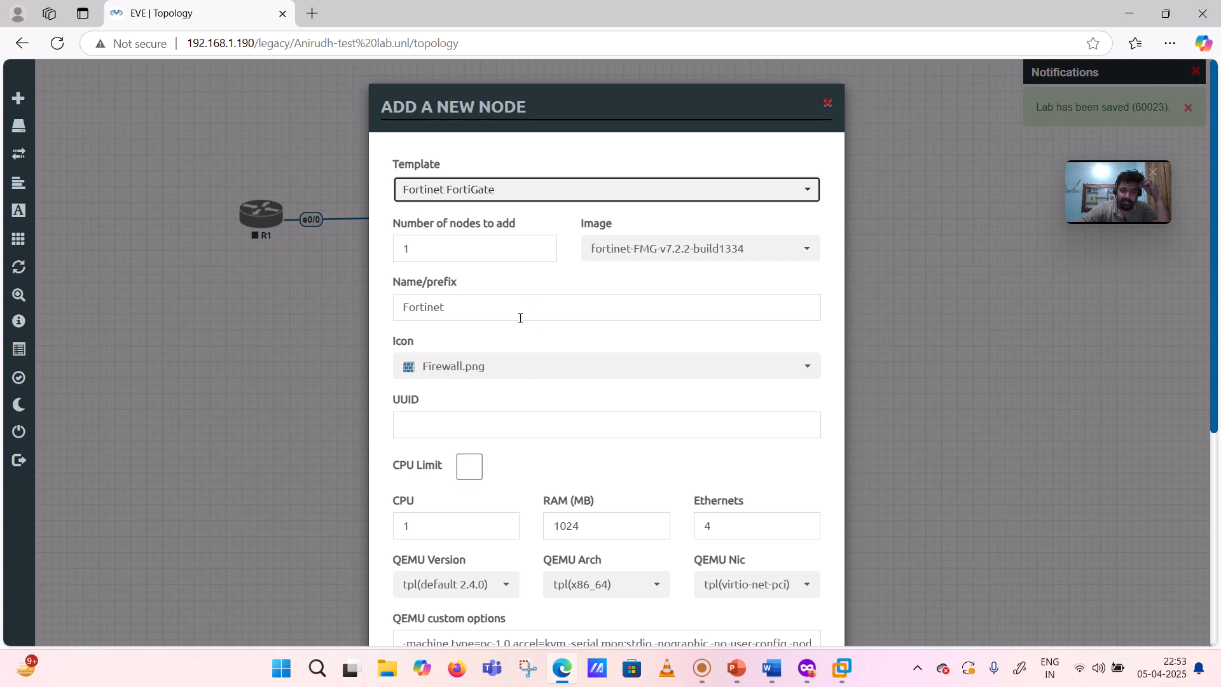
# Step: Set the new FortiGate node's image to fortinet-7.2.11 and its icon to Firewall3.png
pyautogui.moveTo(594, 107); pyautogui.dragTo(603, 71)
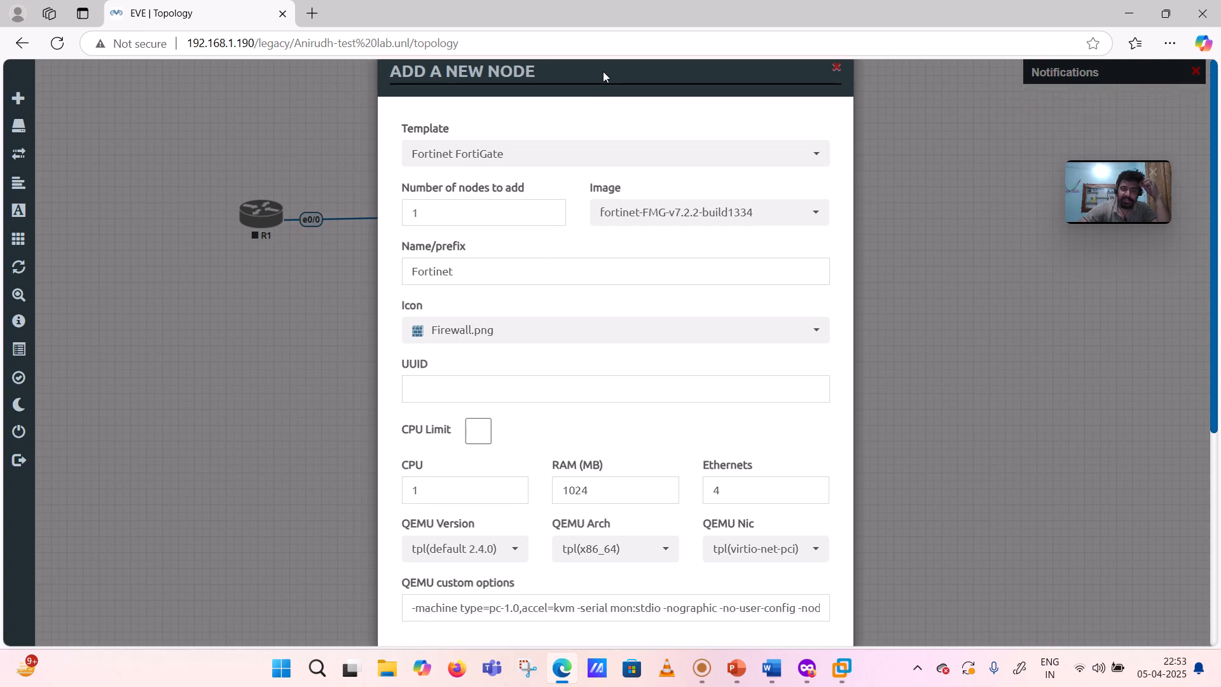
pyautogui.click(682, 222)
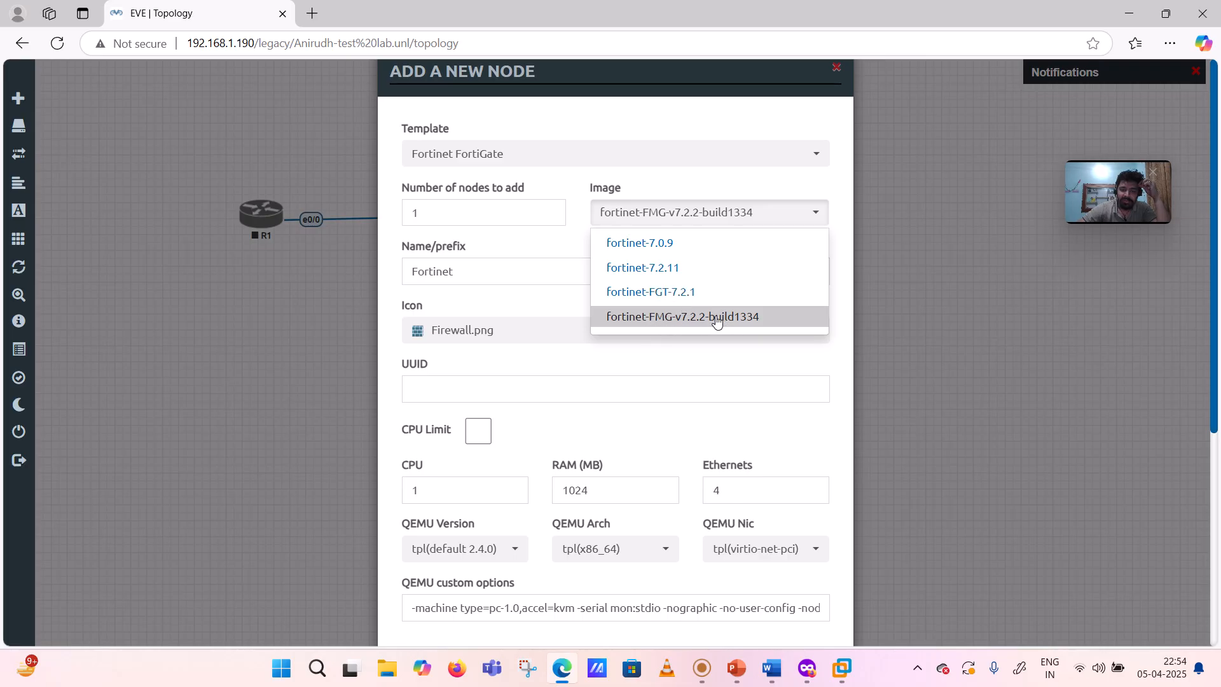
pyautogui.click(676, 270)
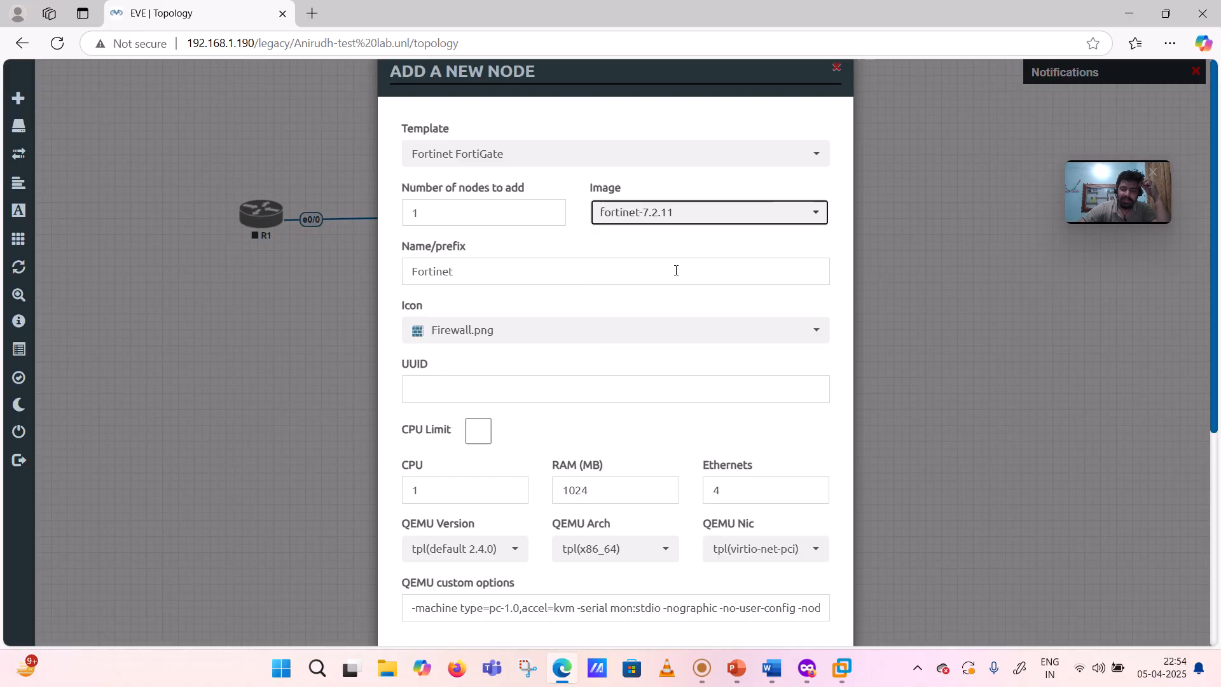
pyautogui.click(471, 270)
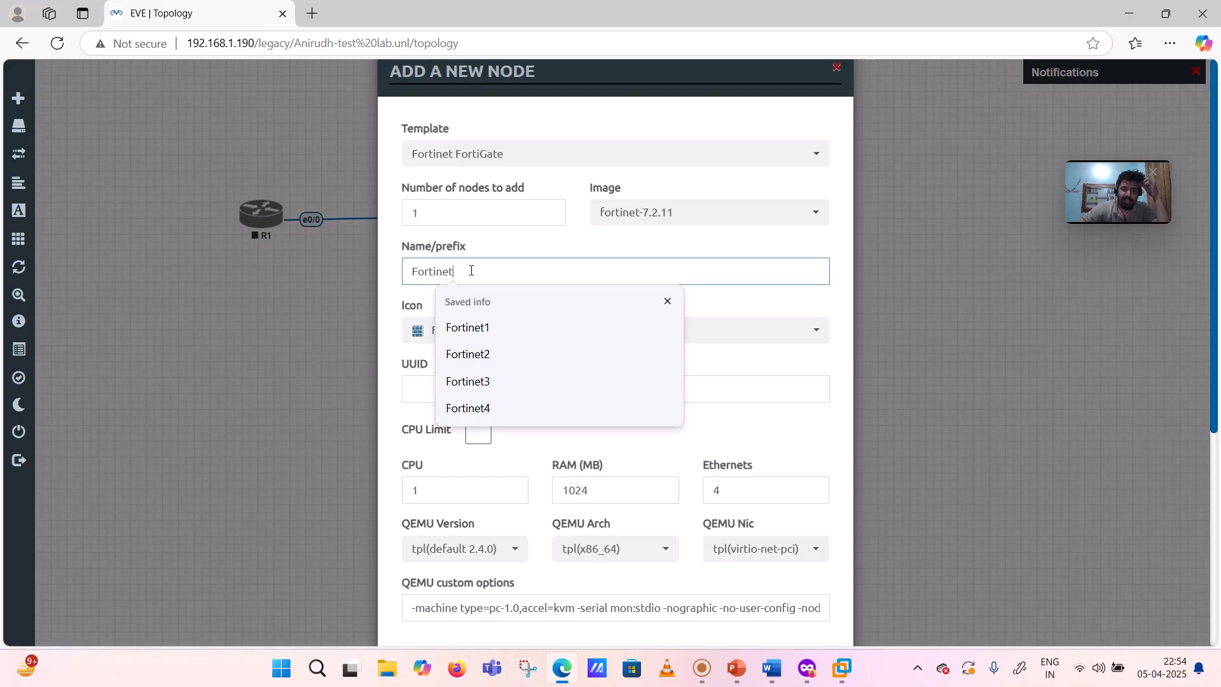
pyautogui.click(515, 237)
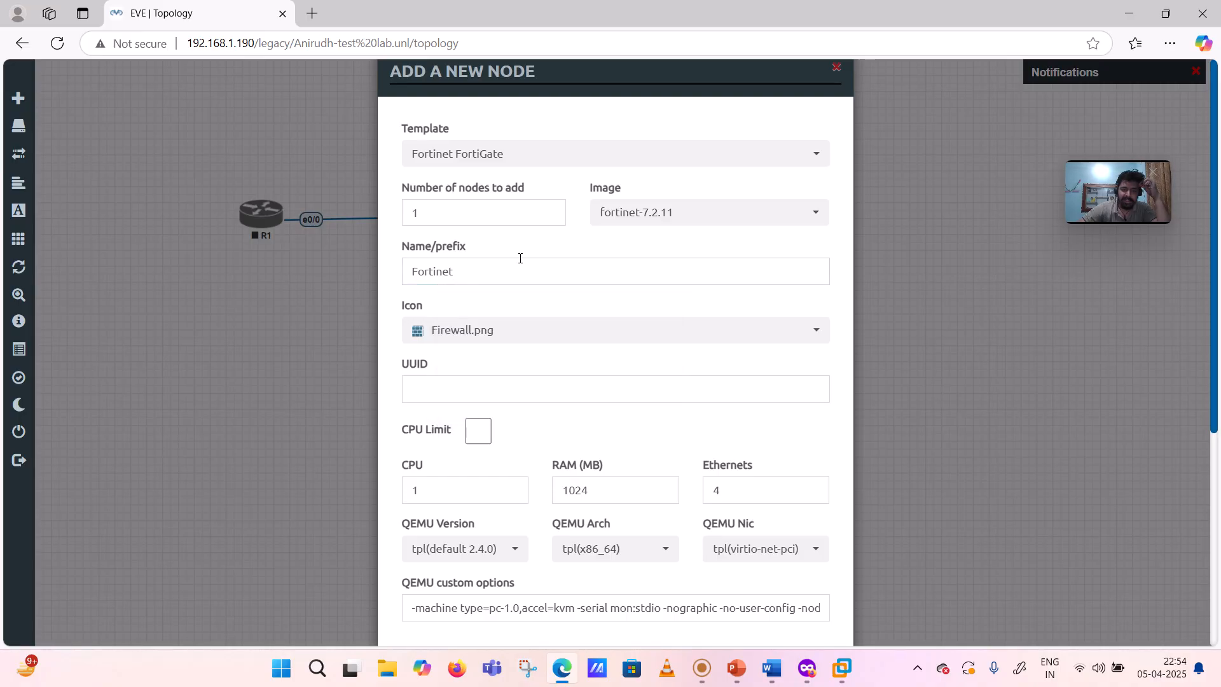
pyautogui.click(520, 333)
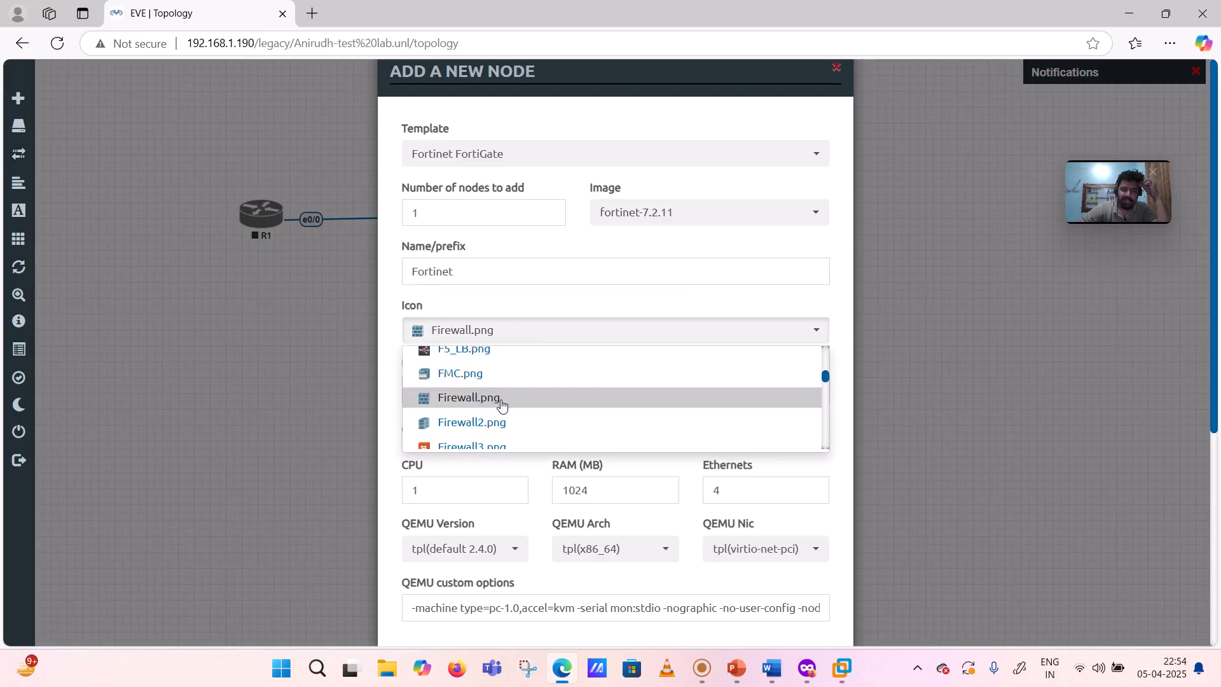
pyautogui.scroll(-1, 490, 423)
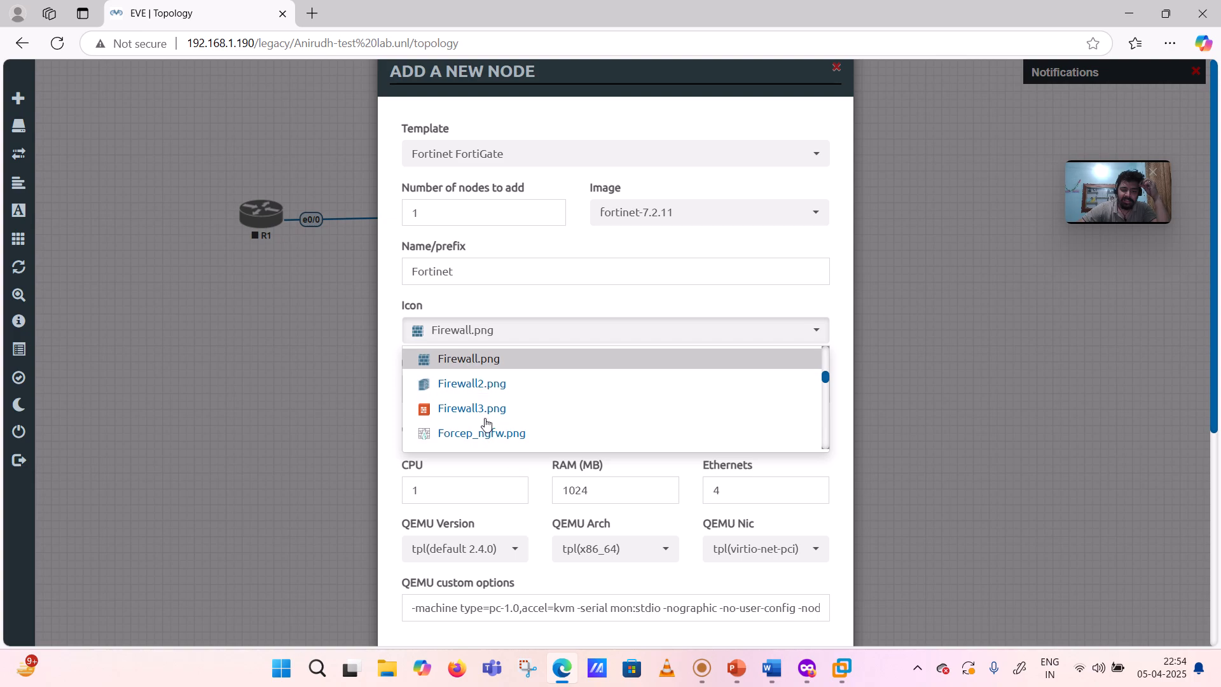
pyautogui.click(487, 413)
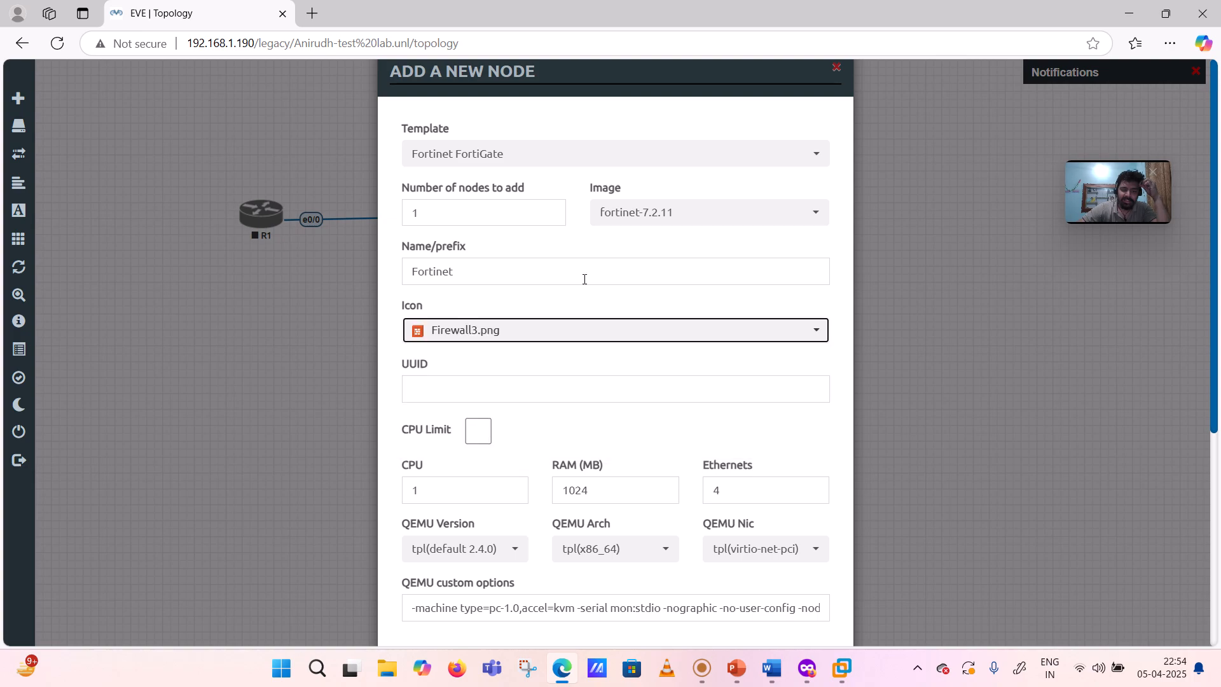
# Step: Review the remaining settings of the new FortiGate node and save it to the topology
pyautogui.scroll(-2, 601, 377)
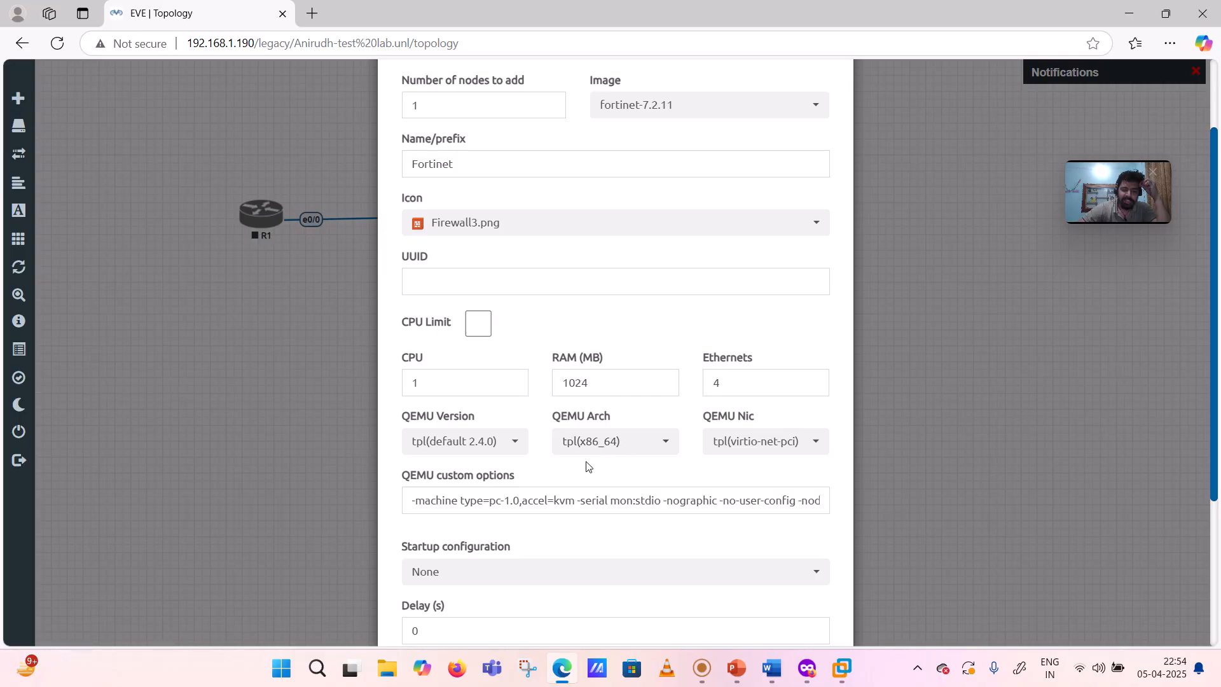
pyautogui.scroll(-2, 577, 476)
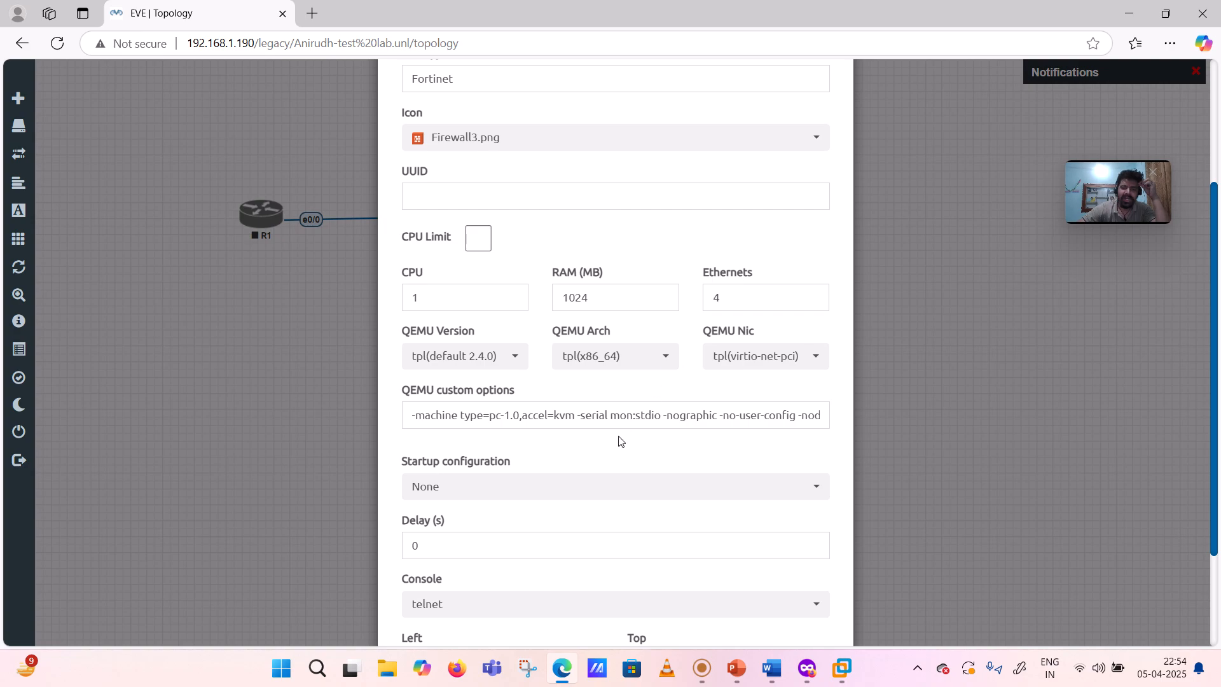
pyautogui.scroll(-2, 605, 456)
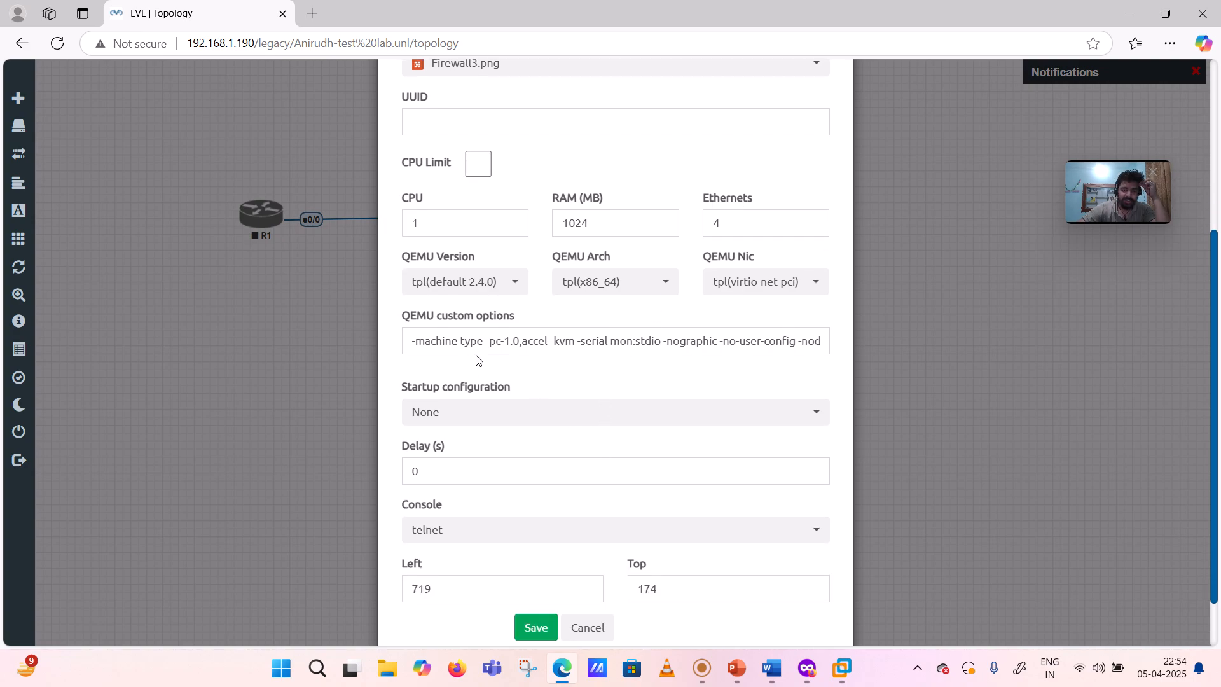
pyautogui.scroll(-1, 595, 392)
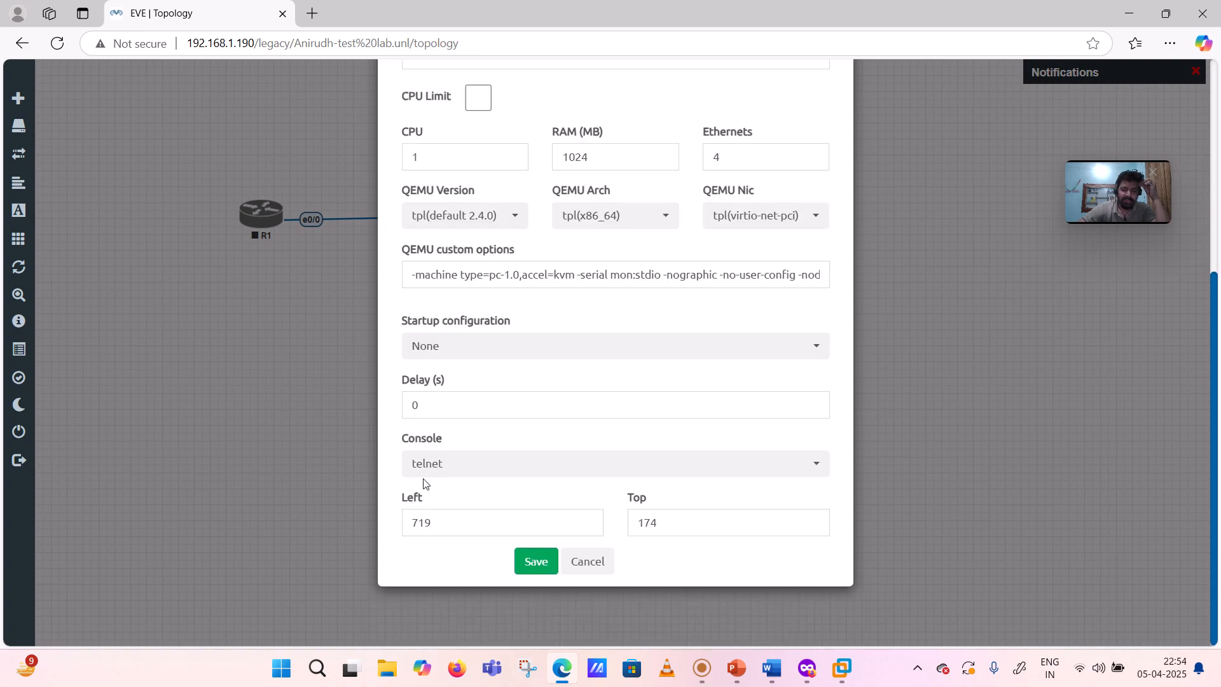
pyautogui.click(547, 563)
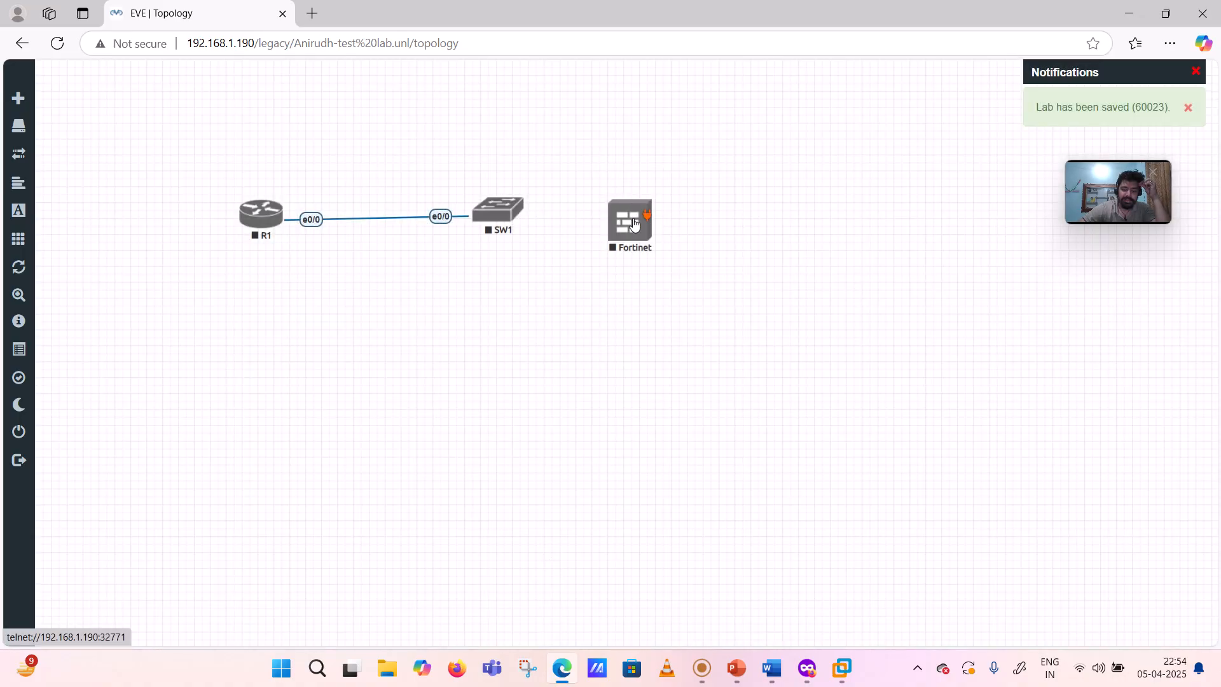
# Step: Change the Fortinet node's image to fortinet-7.0.9 and save the node
pyautogui.rightClick(634, 224)
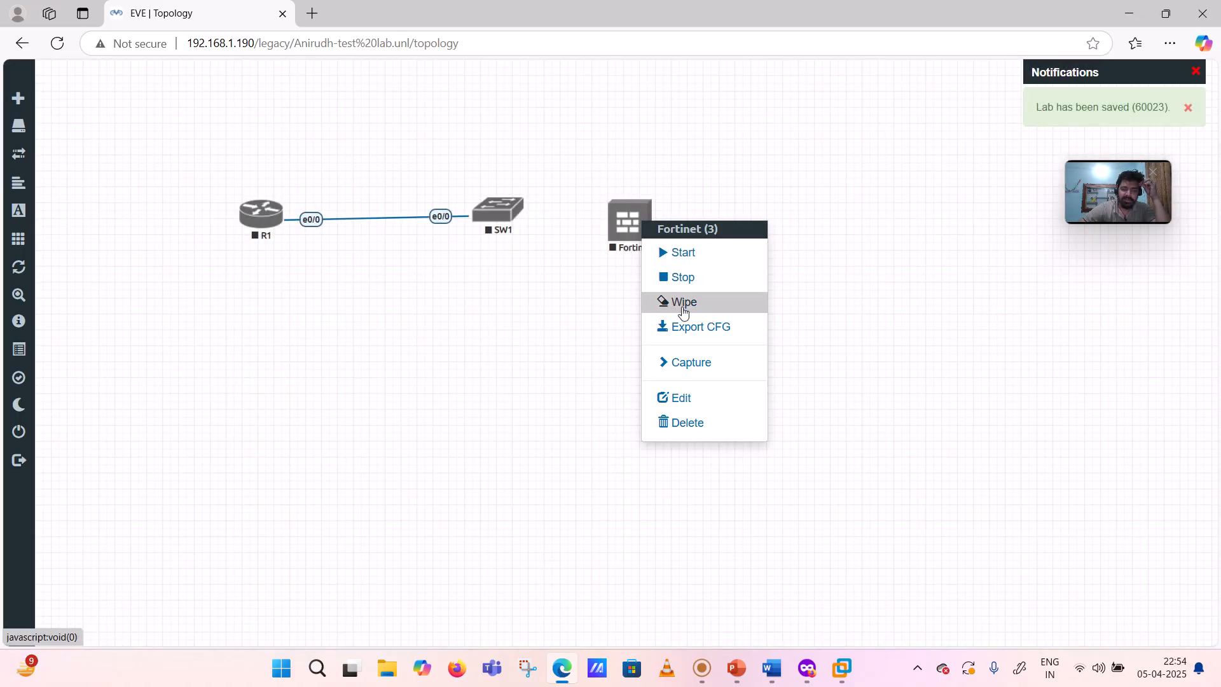
pyautogui.click(687, 405)
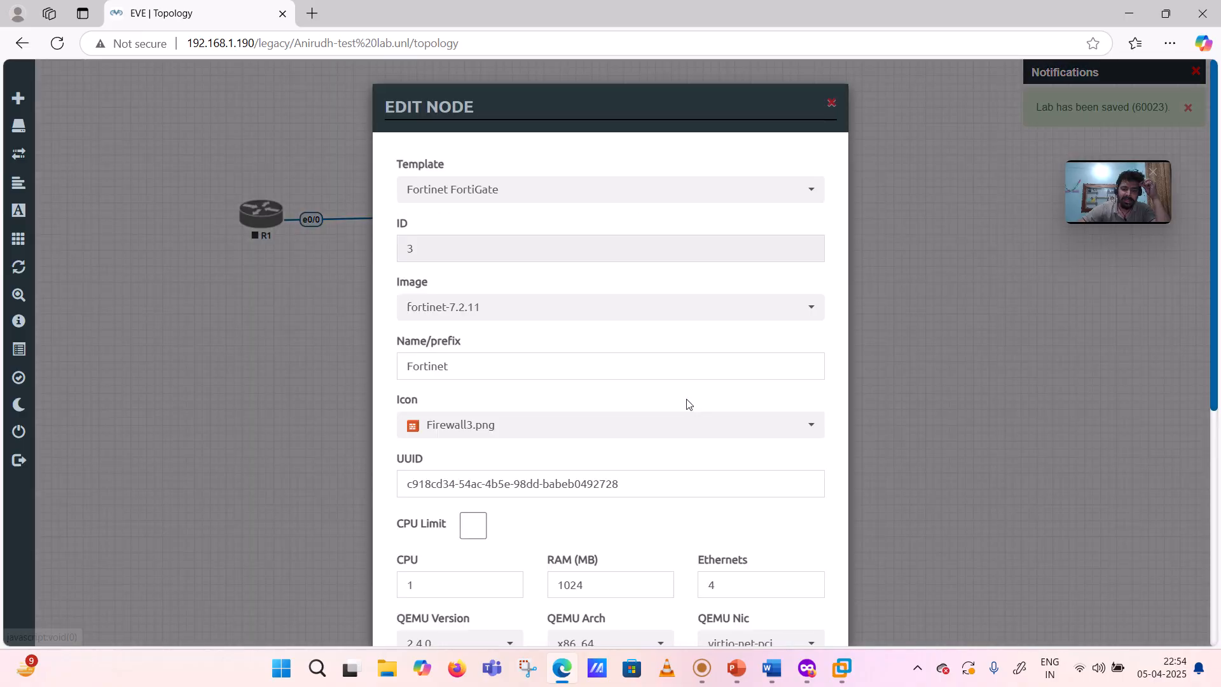
pyautogui.scroll(-5, 568, 344)
pyautogui.scroll(3, 570, 343)
pyautogui.scroll(2, 570, 343)
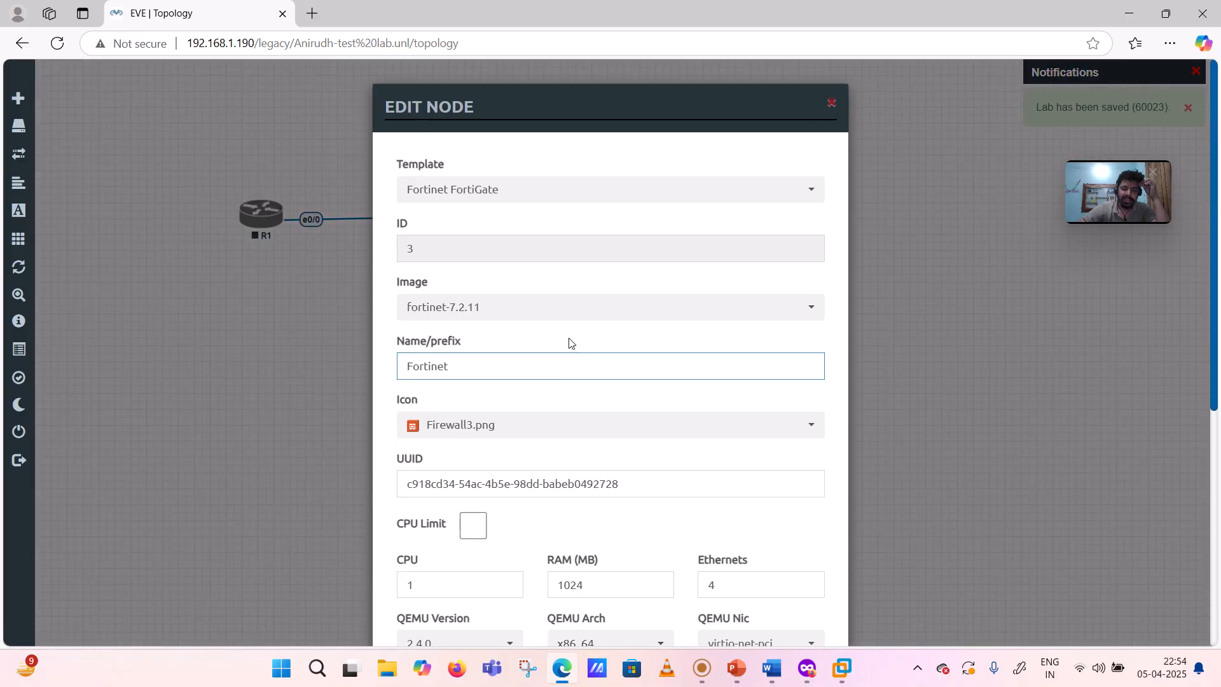
pyautogui.click(504, 307)
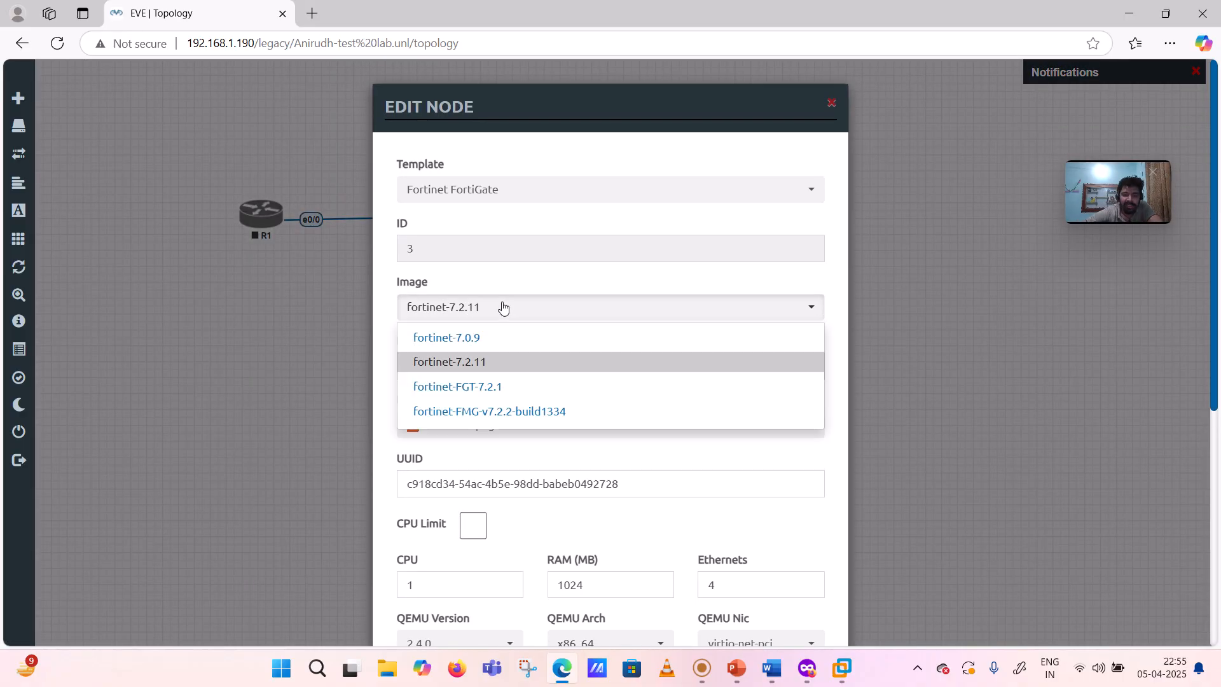
pyautogui.click(492, 339)
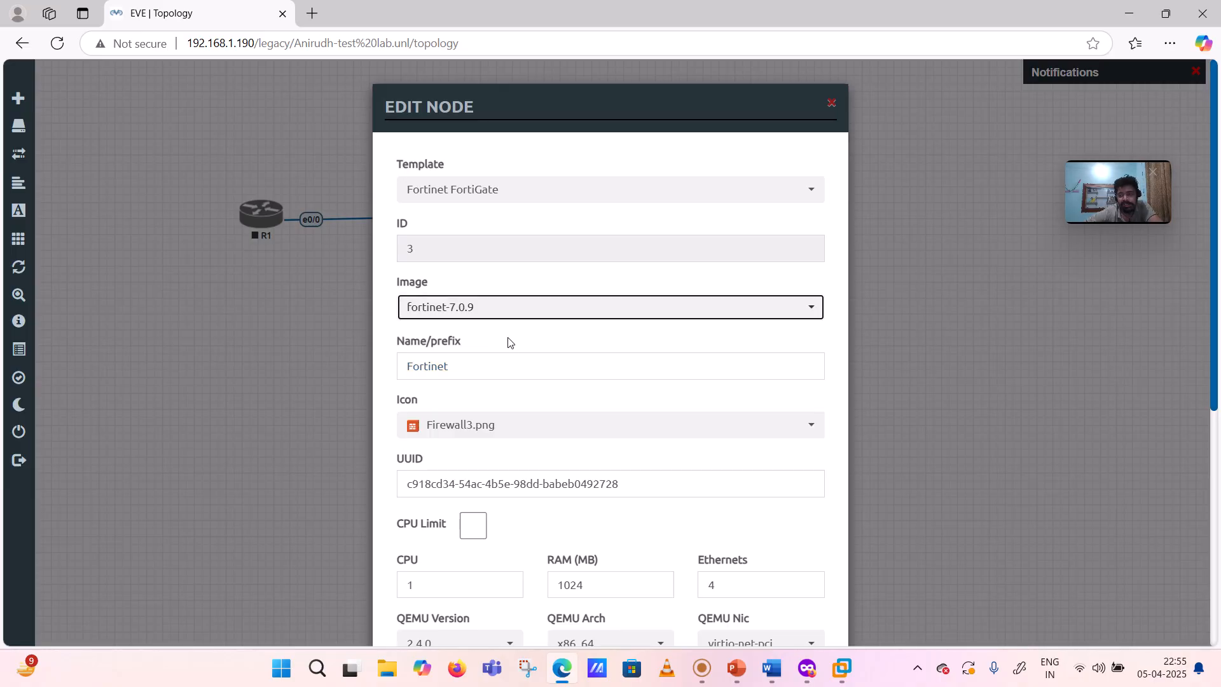
pyautogui.scroll(-5, 507, 338)
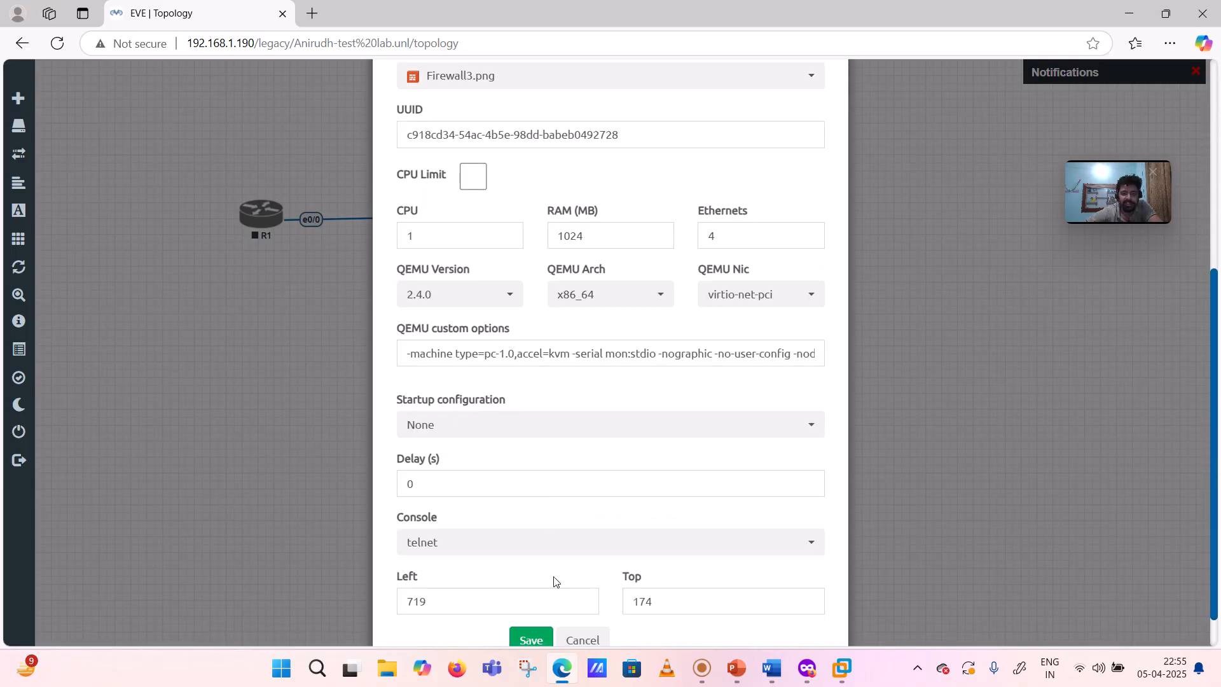
pyautogui.click(533, 638)
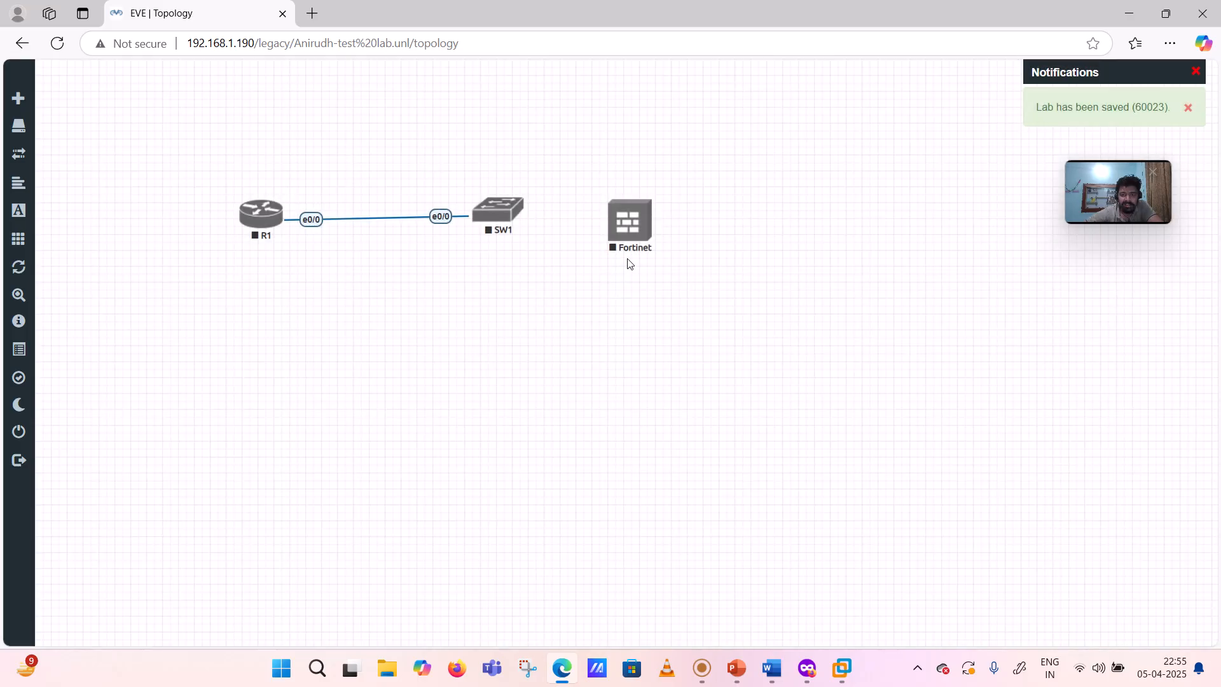
# Step: Reopen the Fortinet node's settings to check its image, and close them without changes
pyautogui.rightClick(638, 227)
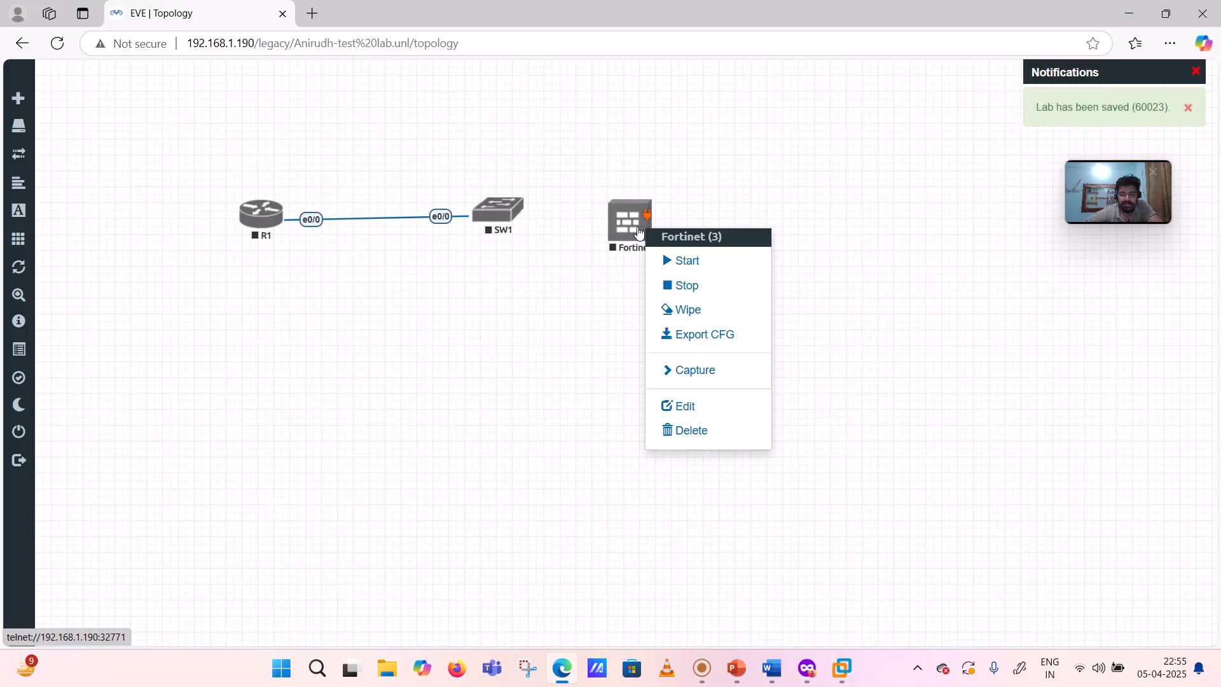
pyautogui.click(684, 402)
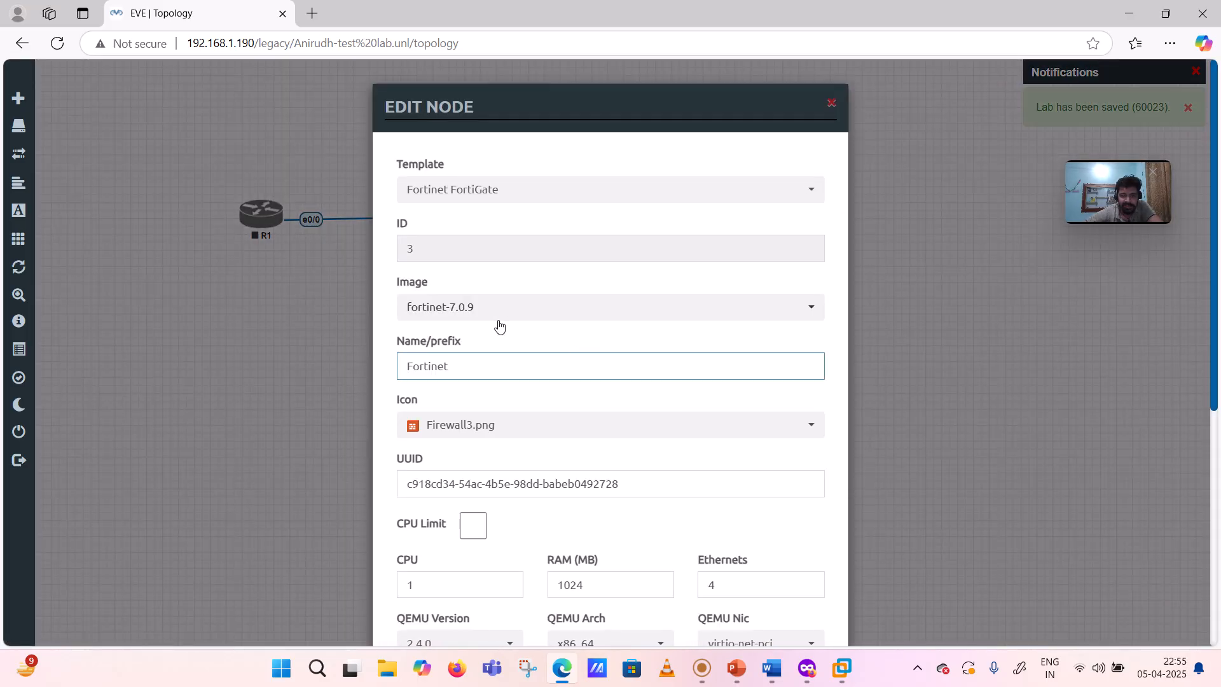
pyautogui.click(830, 103)
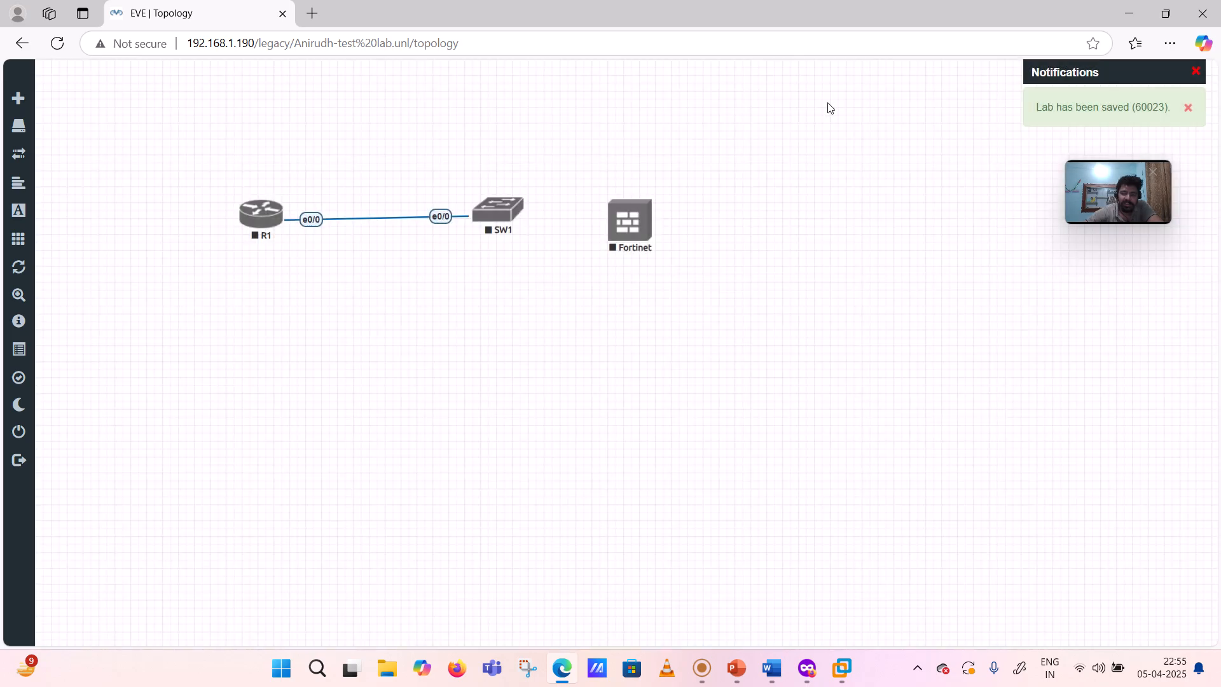
# Step: Start a new node below R1 and SW1 with the Linux template and the linux-tinycore-6.4 image
pyautogui.rightClick(402, 362)
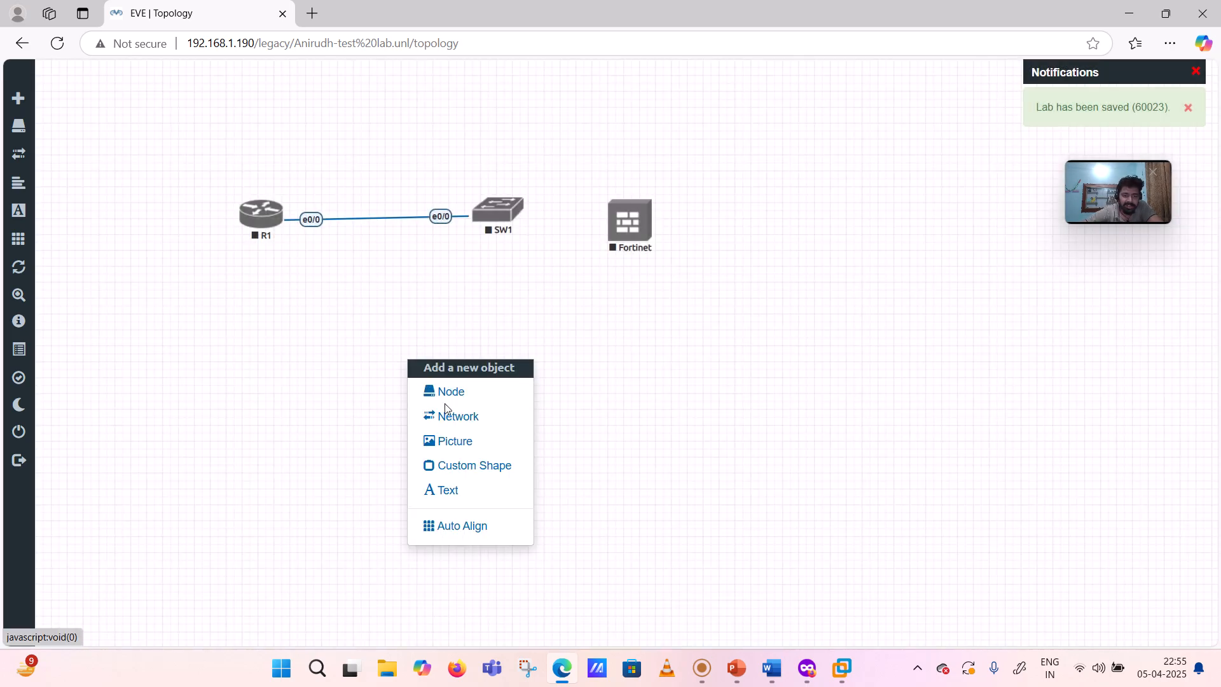
pyautogui.click(462, 394)
pyautogui.scroll(-10, 524, 433)
pyautogui.scroll(-20, 525, 467)
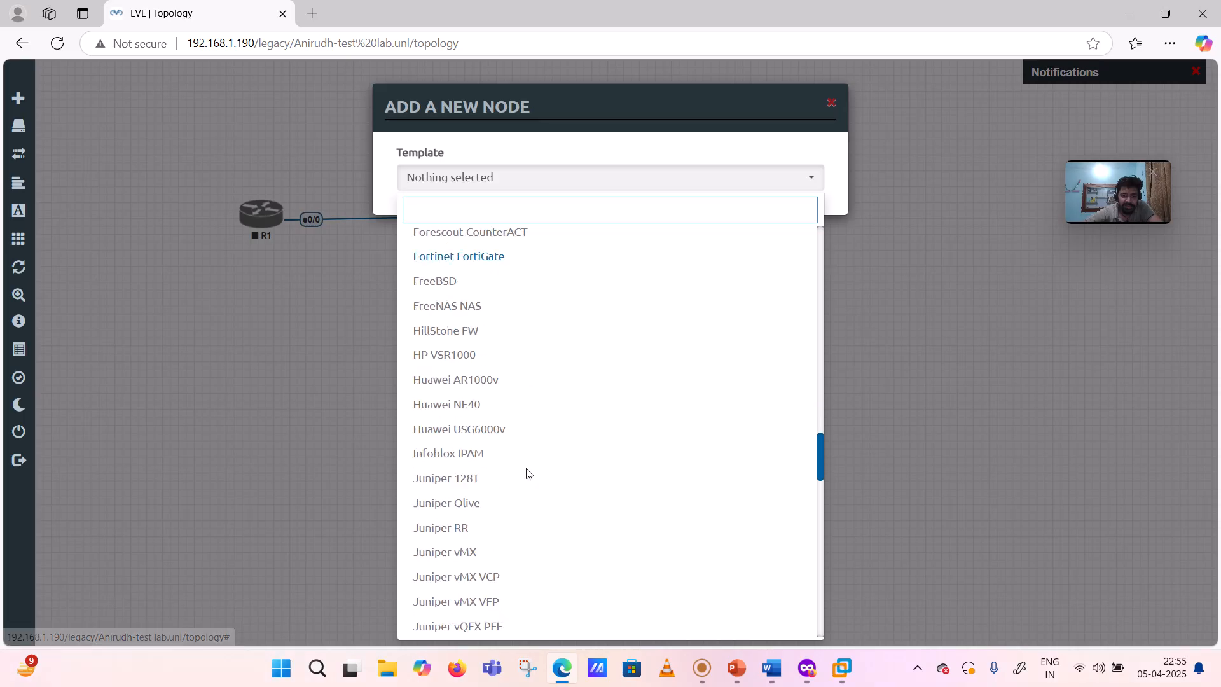
pyautogui.scroll(-6, 526, 468)
pyautogui.scroll(6, 526, 467)
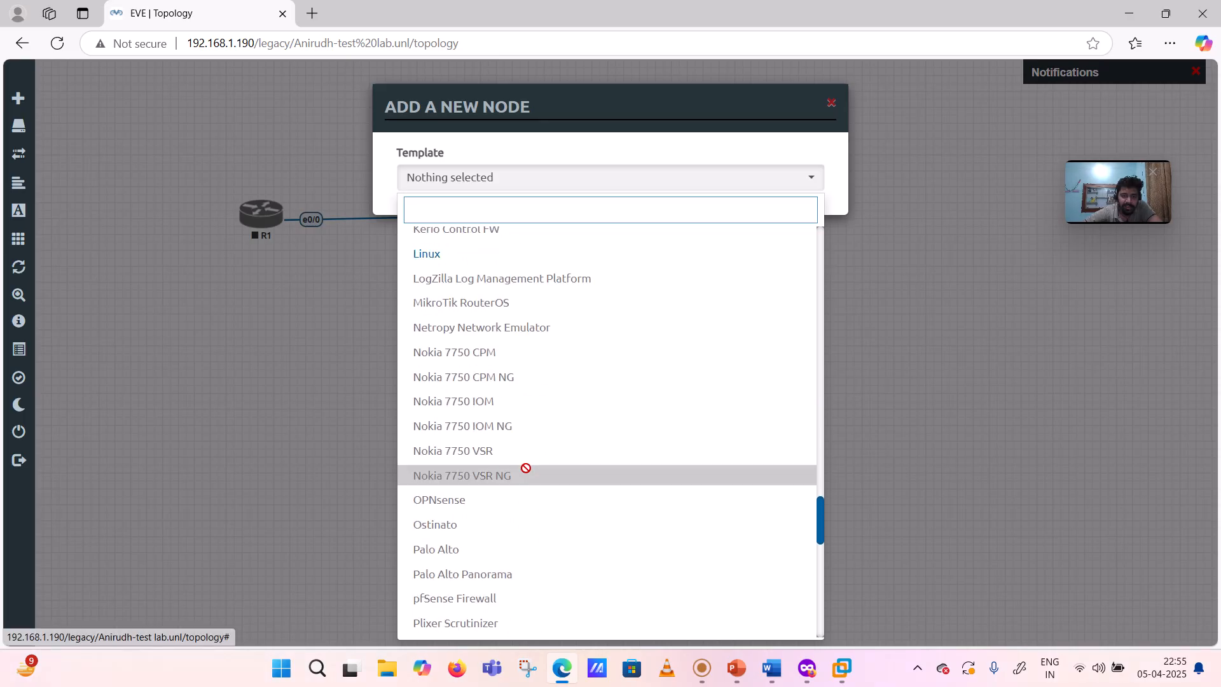
pyautogui.click(450, 261)
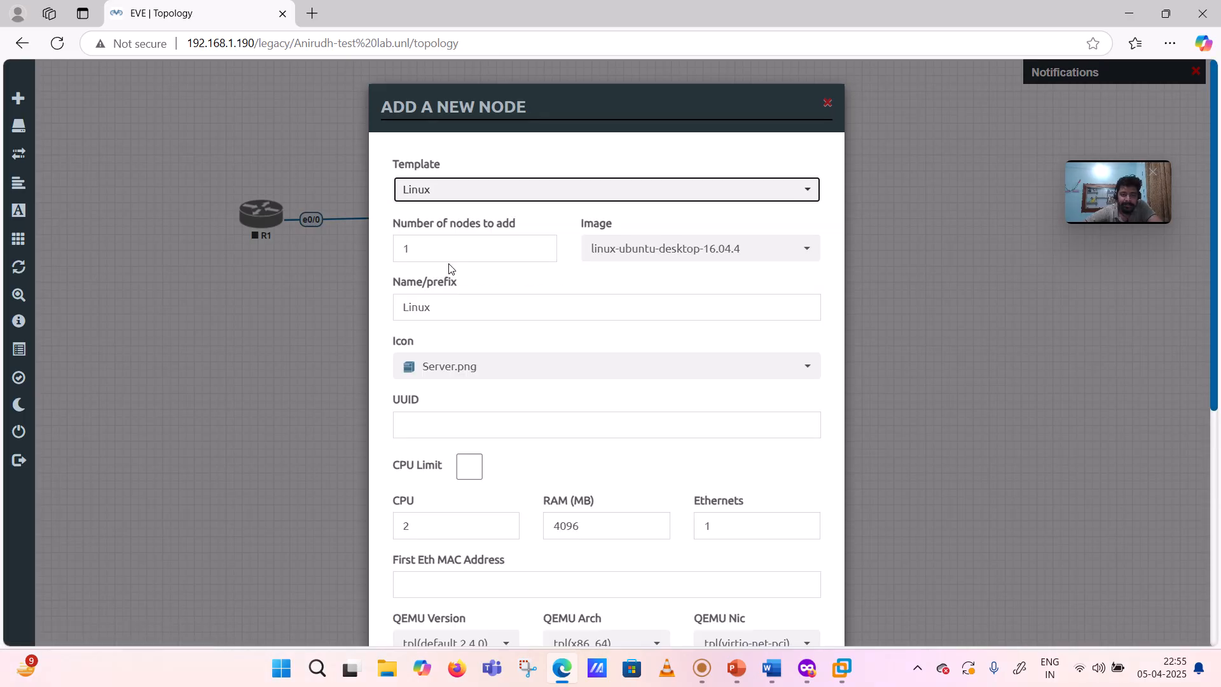
pyautogui.click(657, 247)
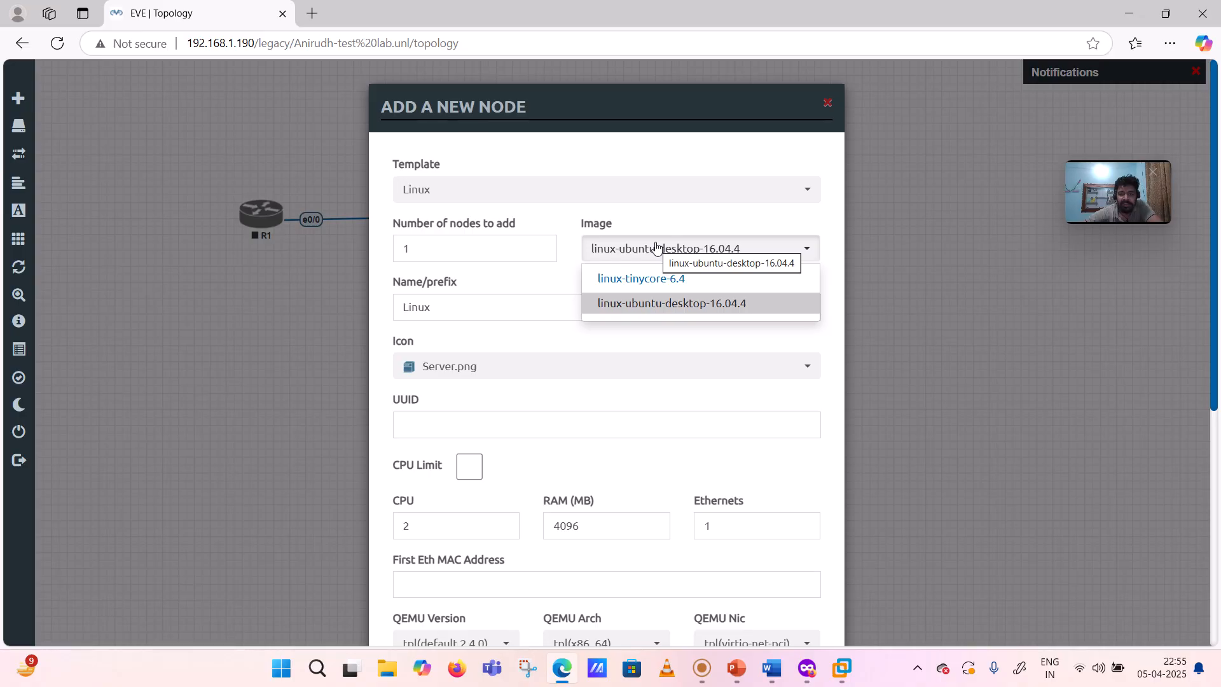
pyautogui.click(663, 285)
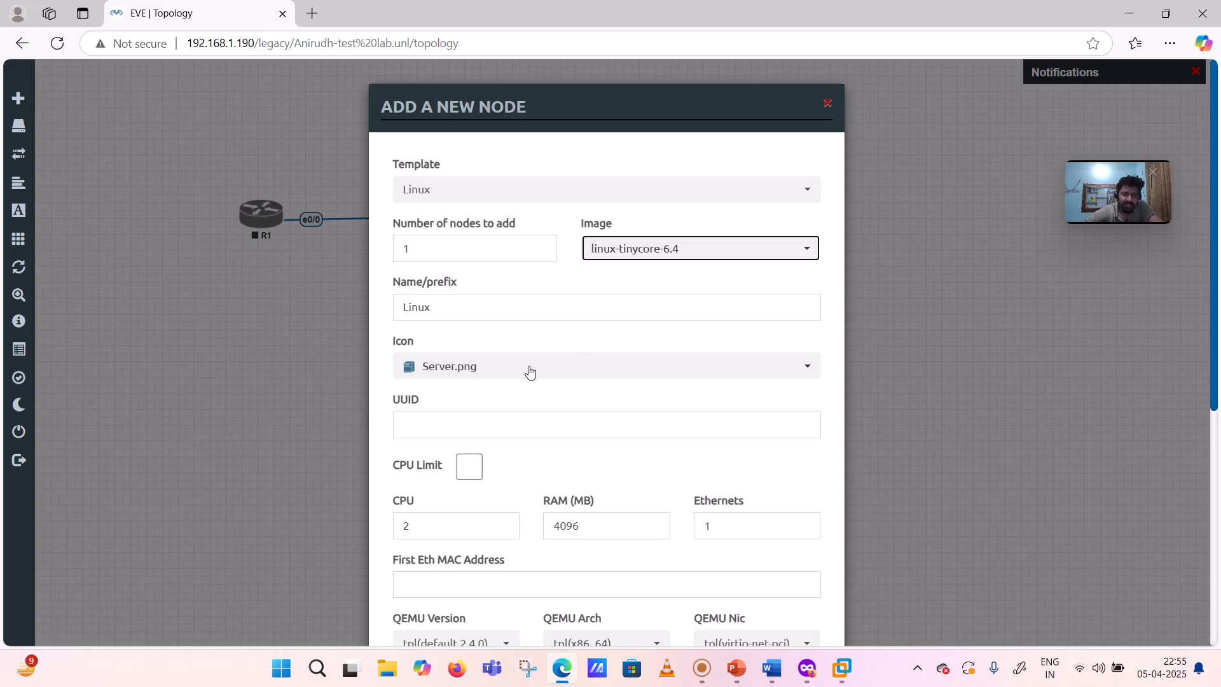
# Step: Set the new Linux node's icon to Linux.png and save the node to the topology
pyautogui.click(460, 372)
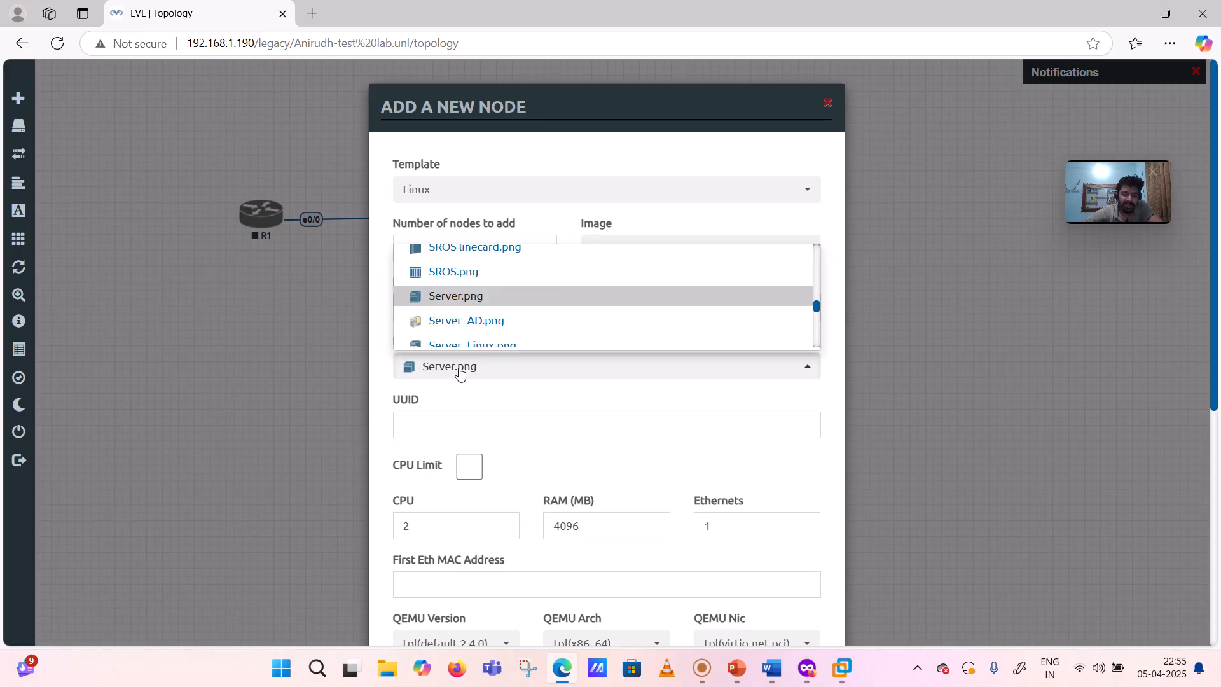
pyautogui.scroll(-3, 506, 306)
pyautogui.scroll(-8, 508, 307)
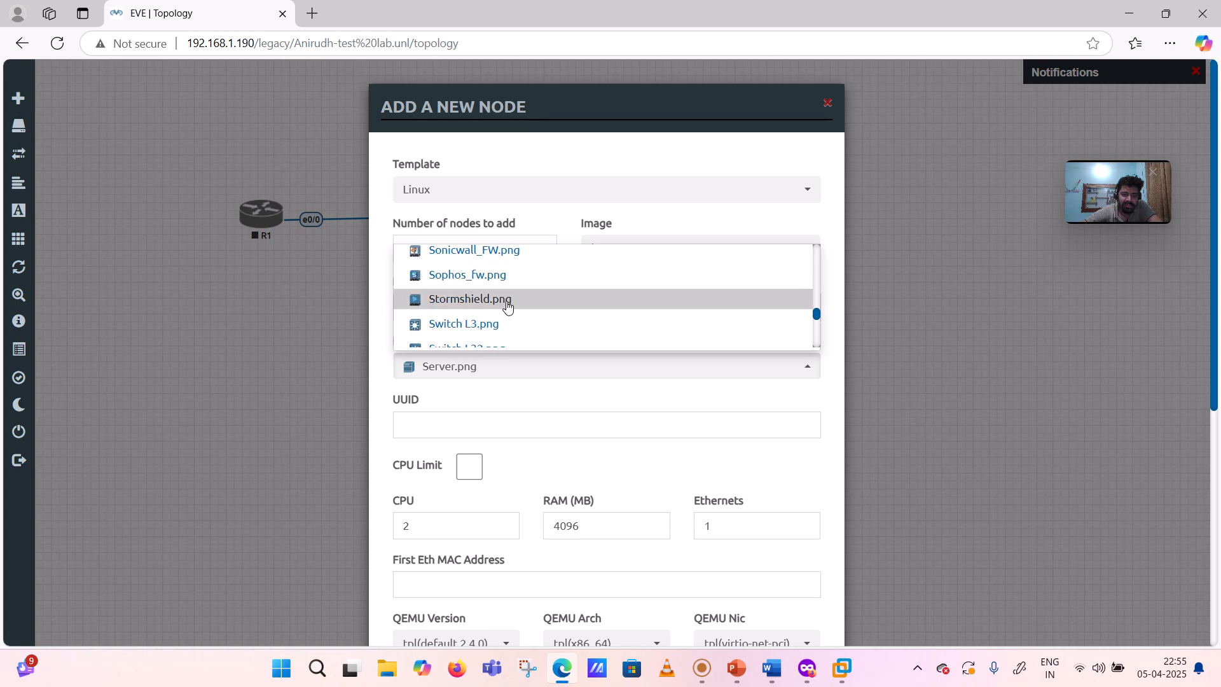
pyautogui.scroll(-10, 507, 307)
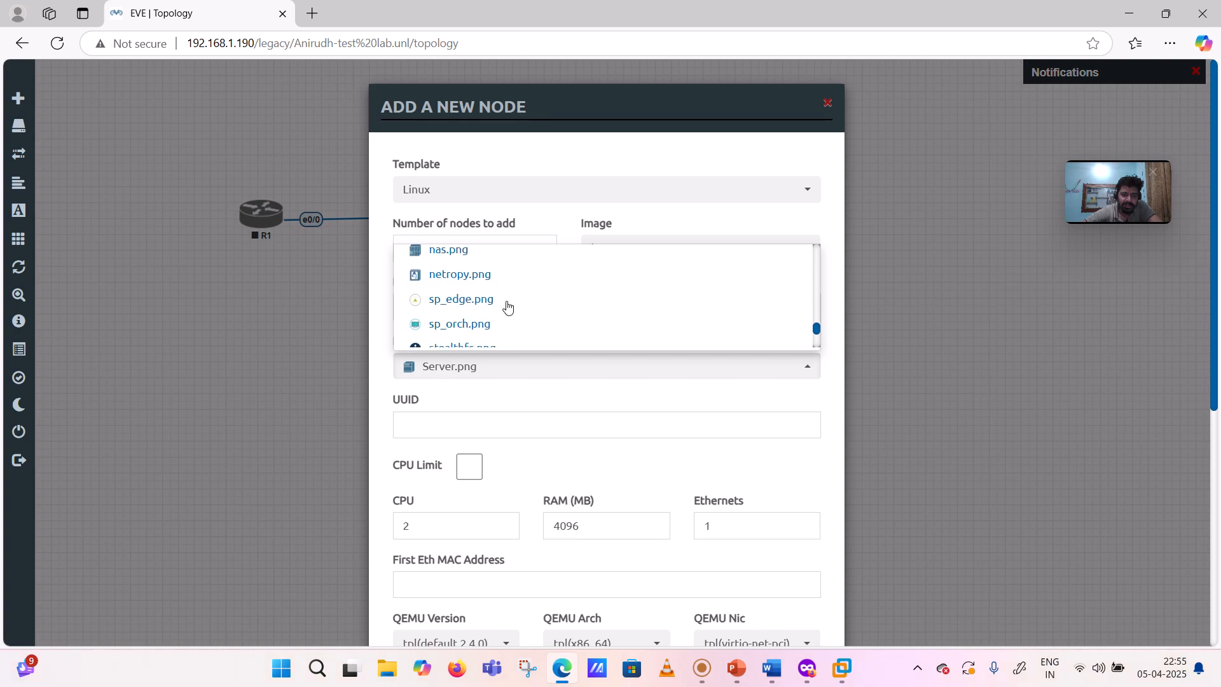
pyautogui.scroll(18, 507, 306)
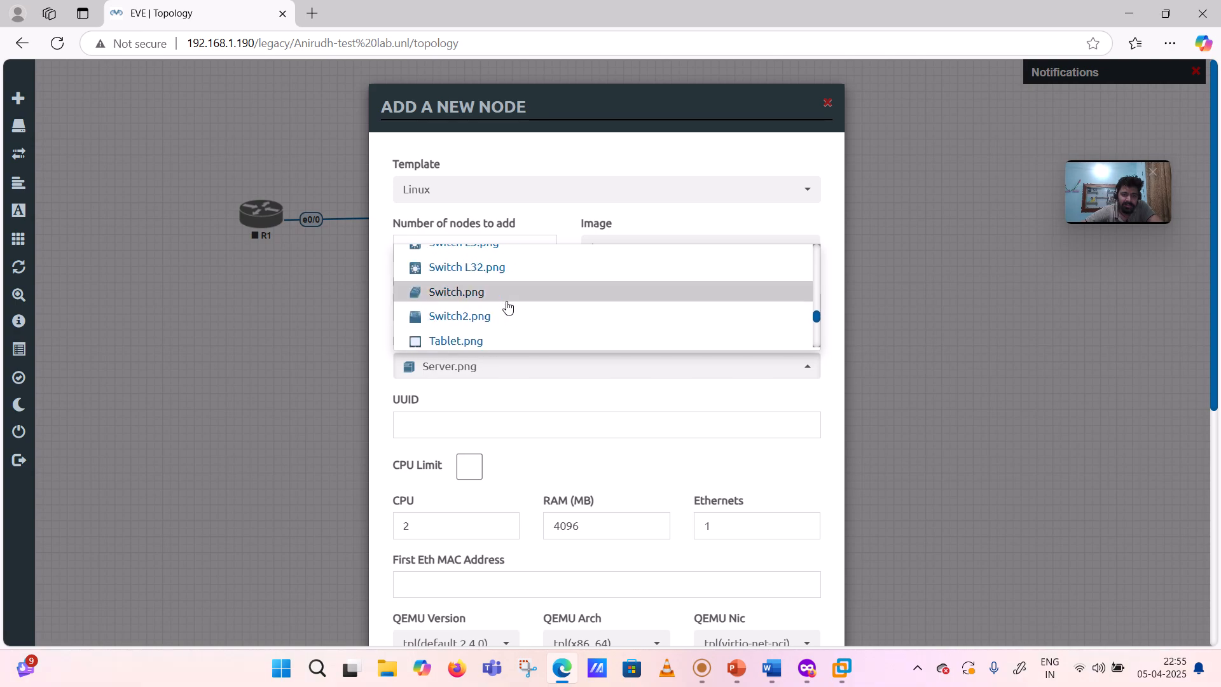
pyautogui.scroll(12, 509, 307)
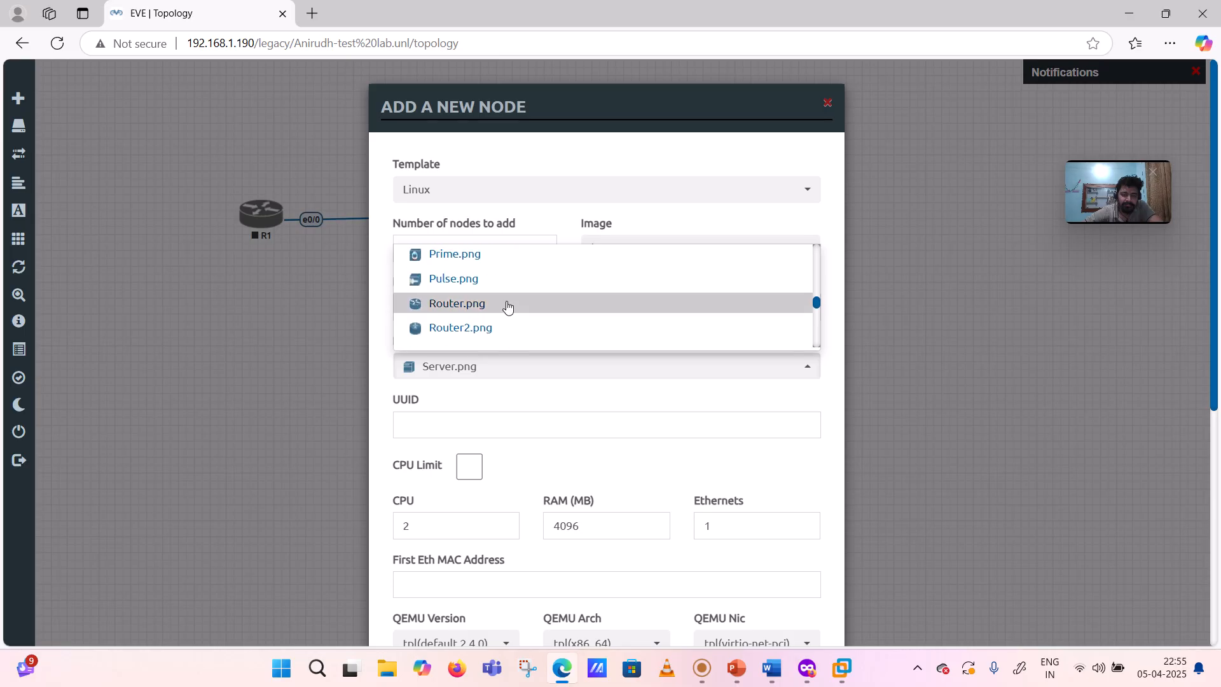
pyautogui.scroll(2, 508, 307)
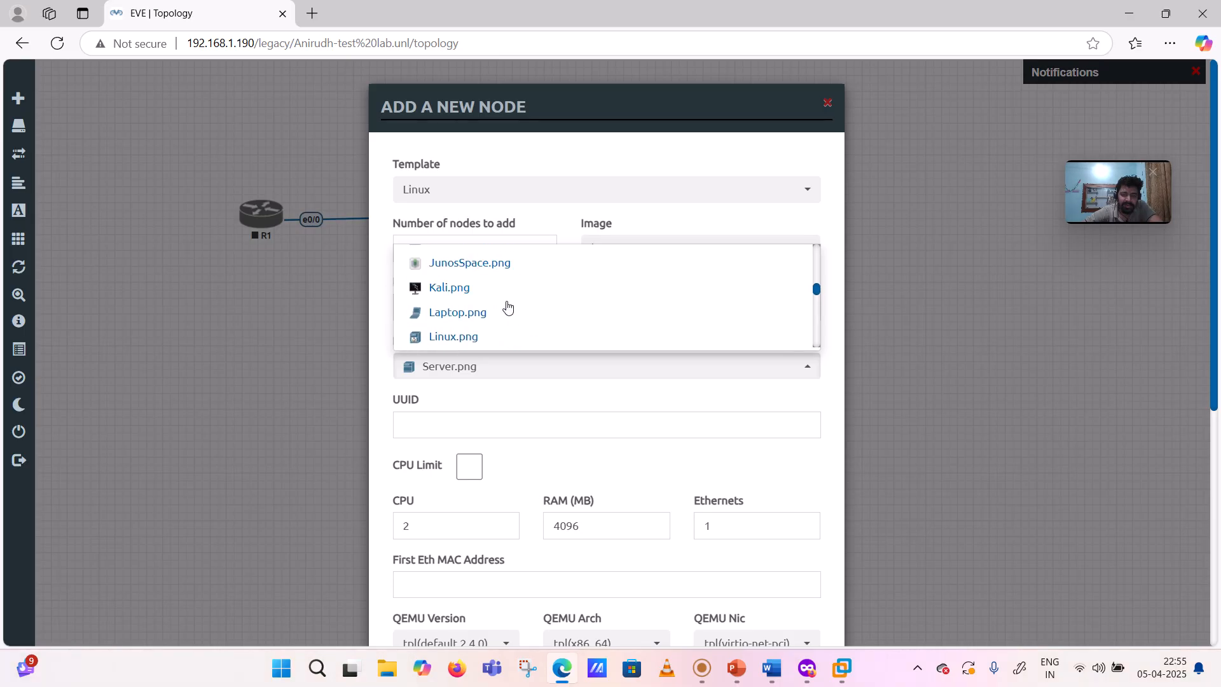
pyautogui.click(479, 330)
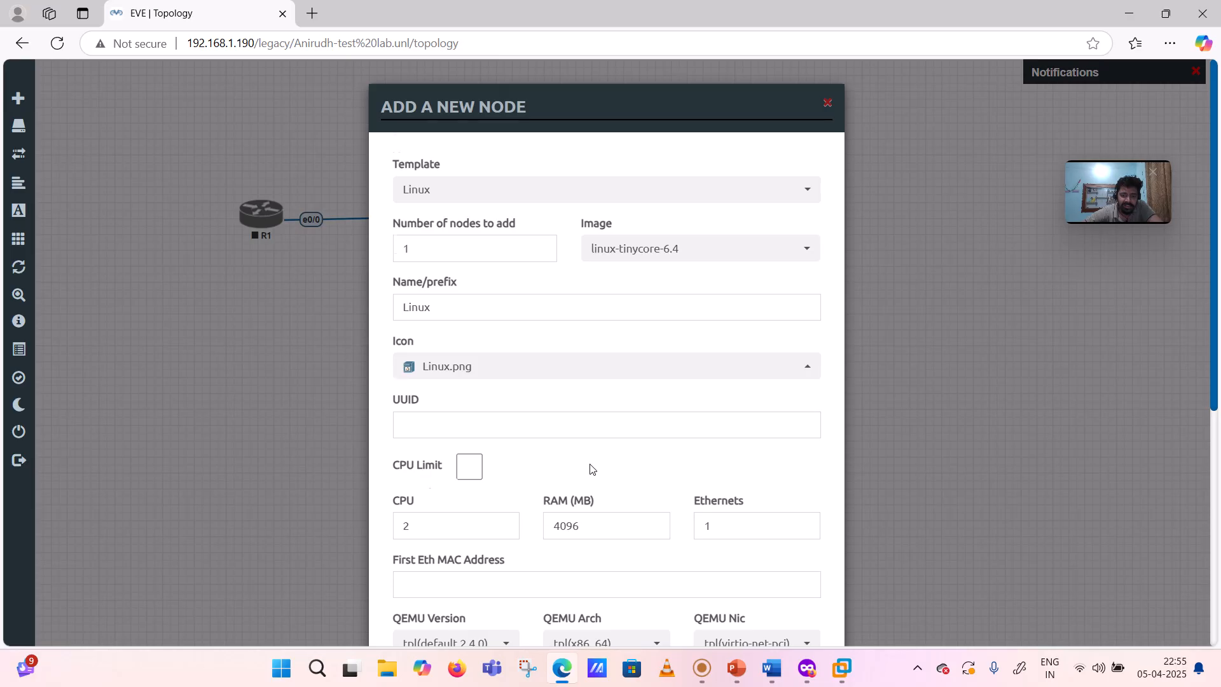
pyautogui.scroll(-2, 589, 462)
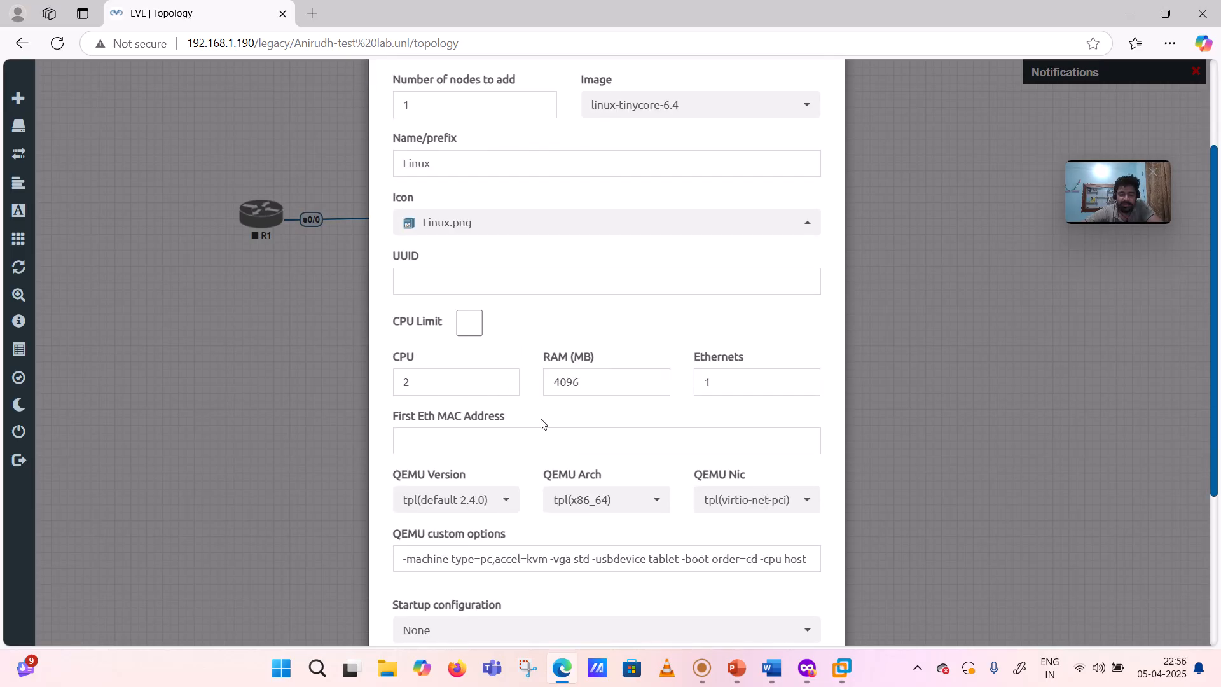
pyautogui.scroll(-3, 542, 421)
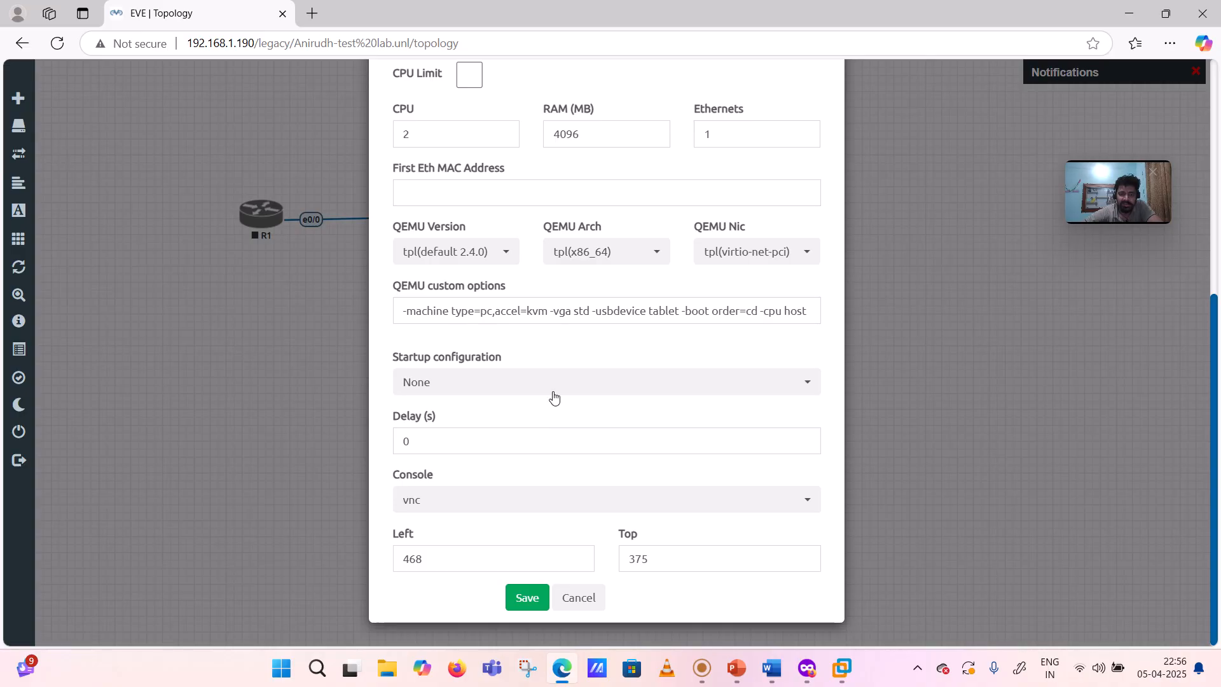
pyautogui.click(532, 602)
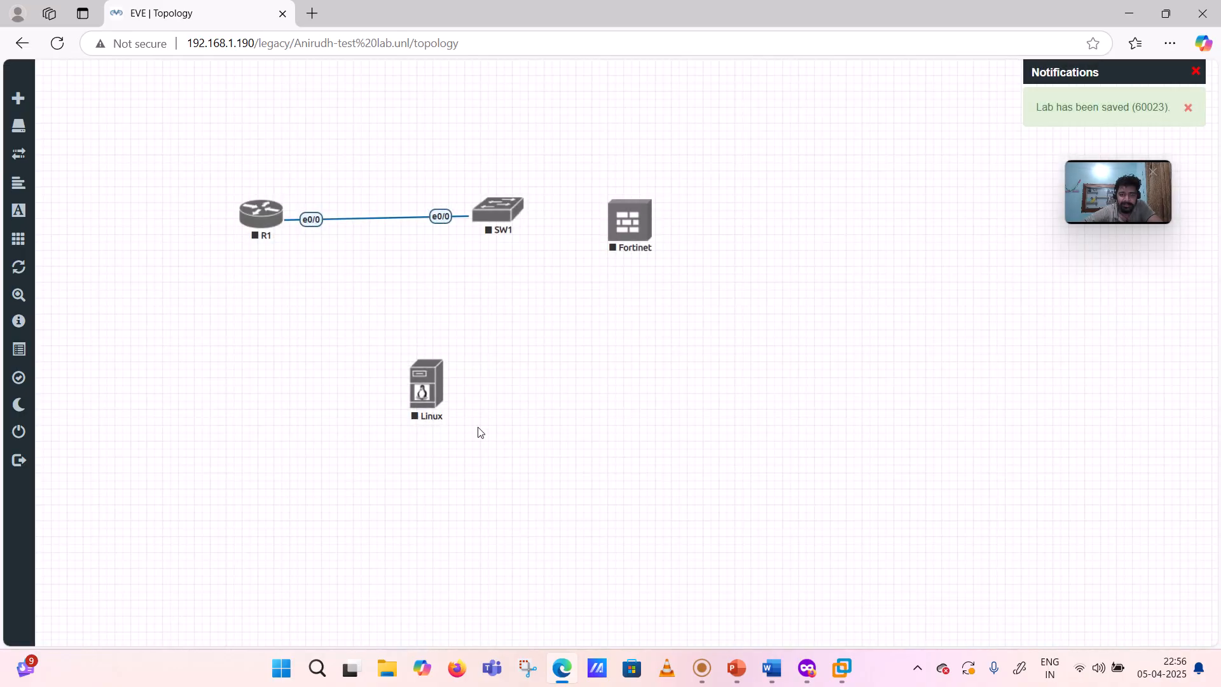
# Step: Begin adding another node below the Fortinet firewall using the Windows template
pyautogui.rightClick(600, 352)
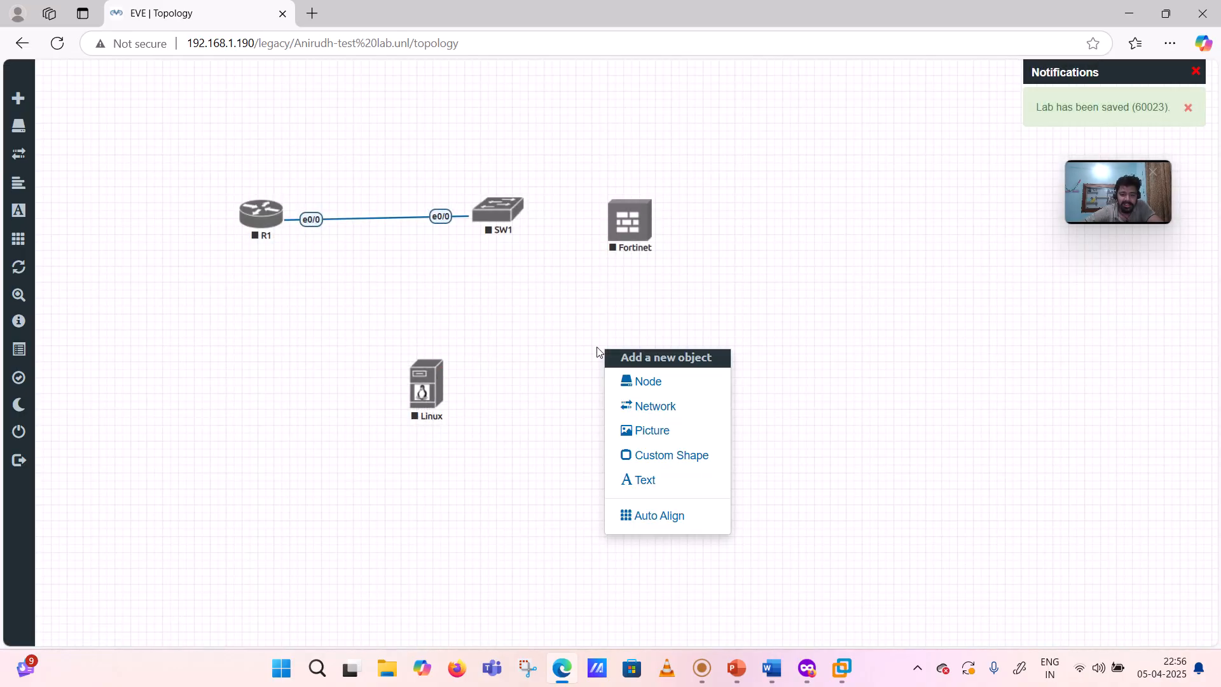
pyautogui.click(624, 381)
pyautogui.scroll(-5, 543, 495)
pyautogui.scroll(-20, 542, 495)
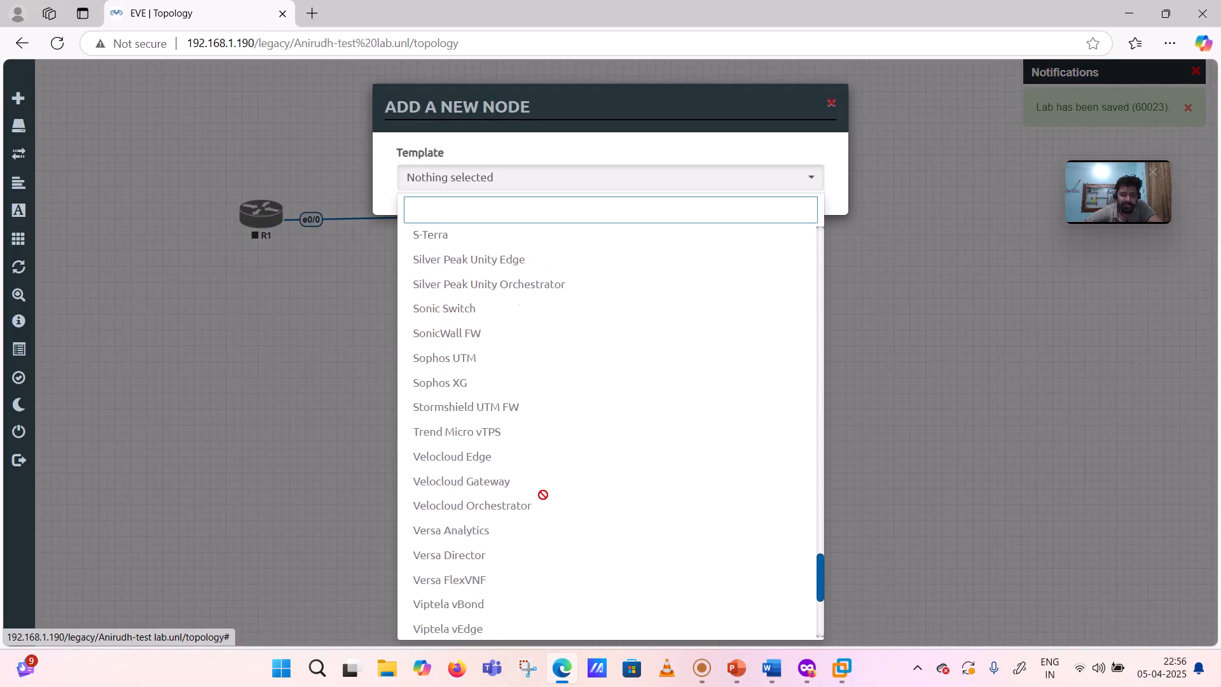
pyautogui.scroll(-3, 542, 495)
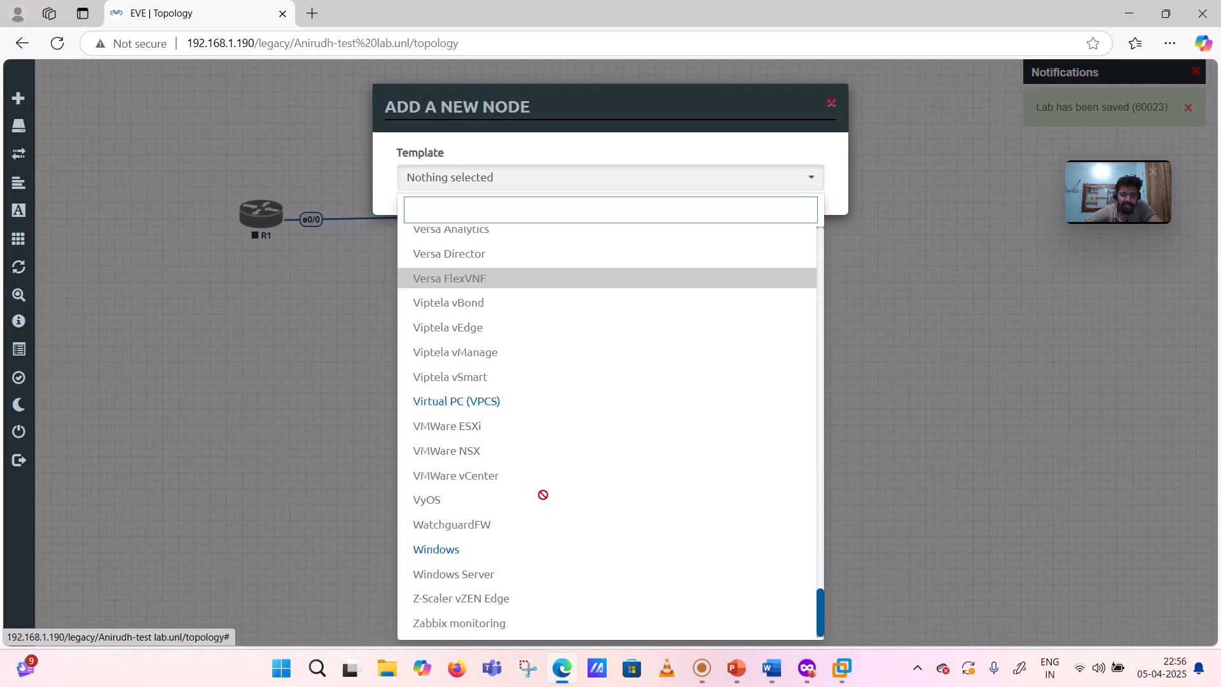
pyautogui.click(451, 560)
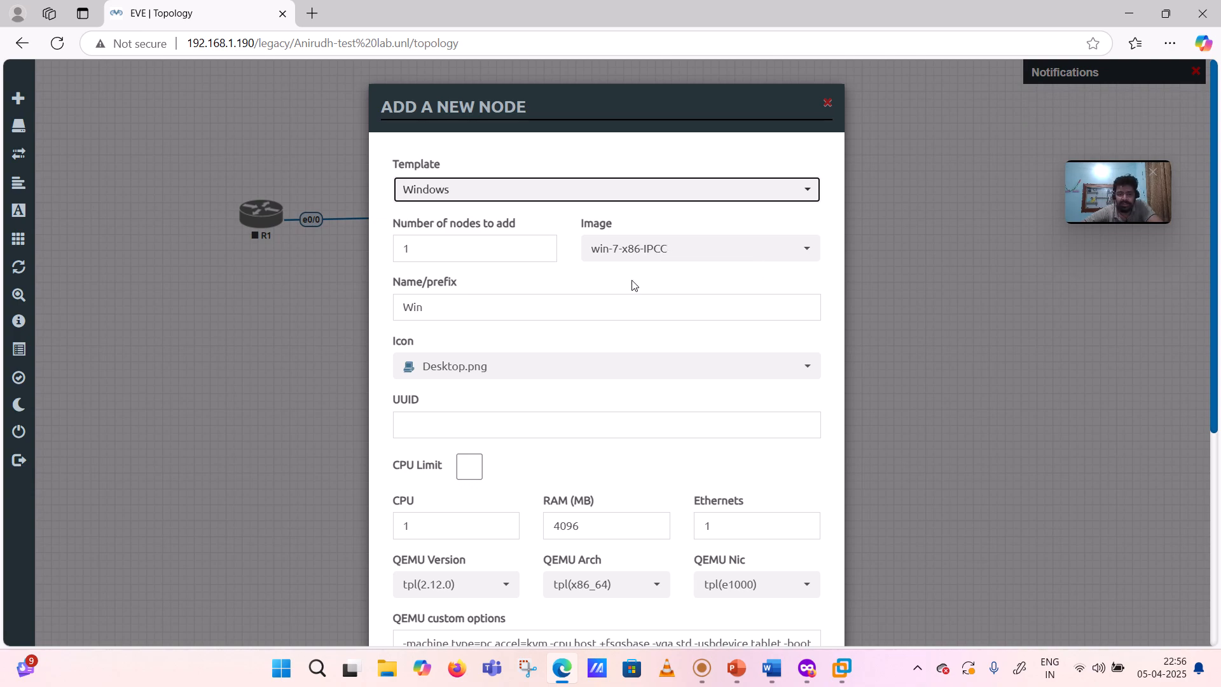
# Step: Keep the win-7-x86-IPCC image for the new Windows node and name it user
pyautogui.click(680, 261)
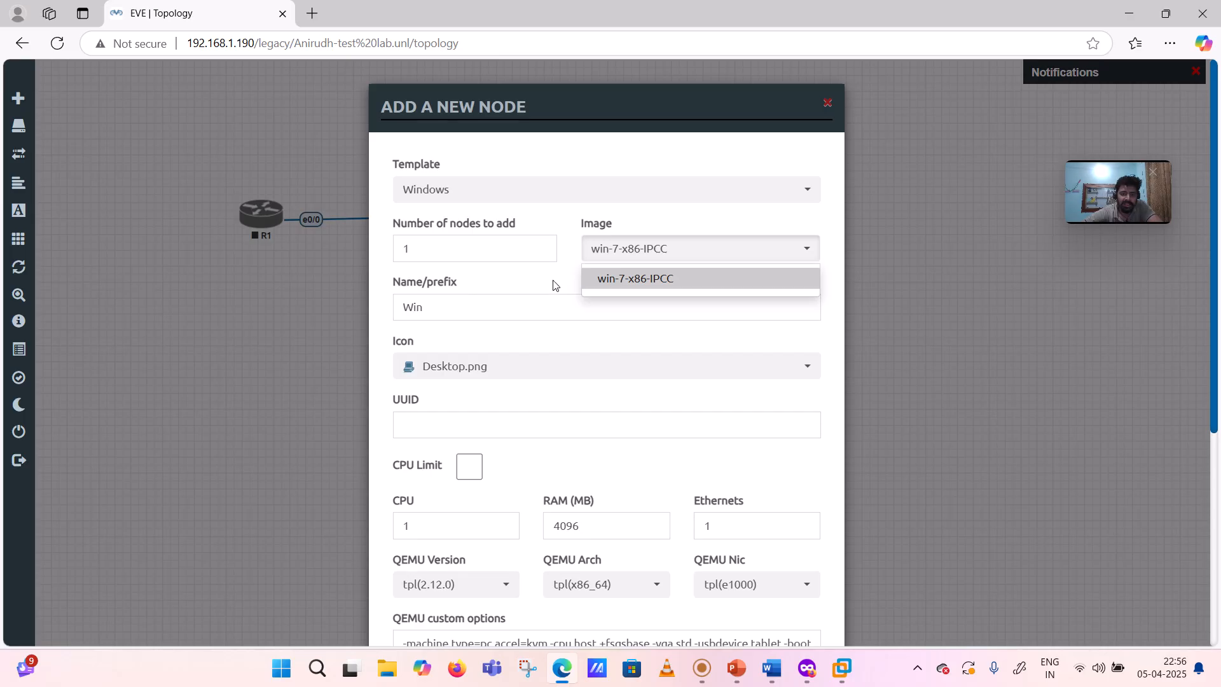
pyautogui.click(476, 295)
pyautogui.click(438, 309)
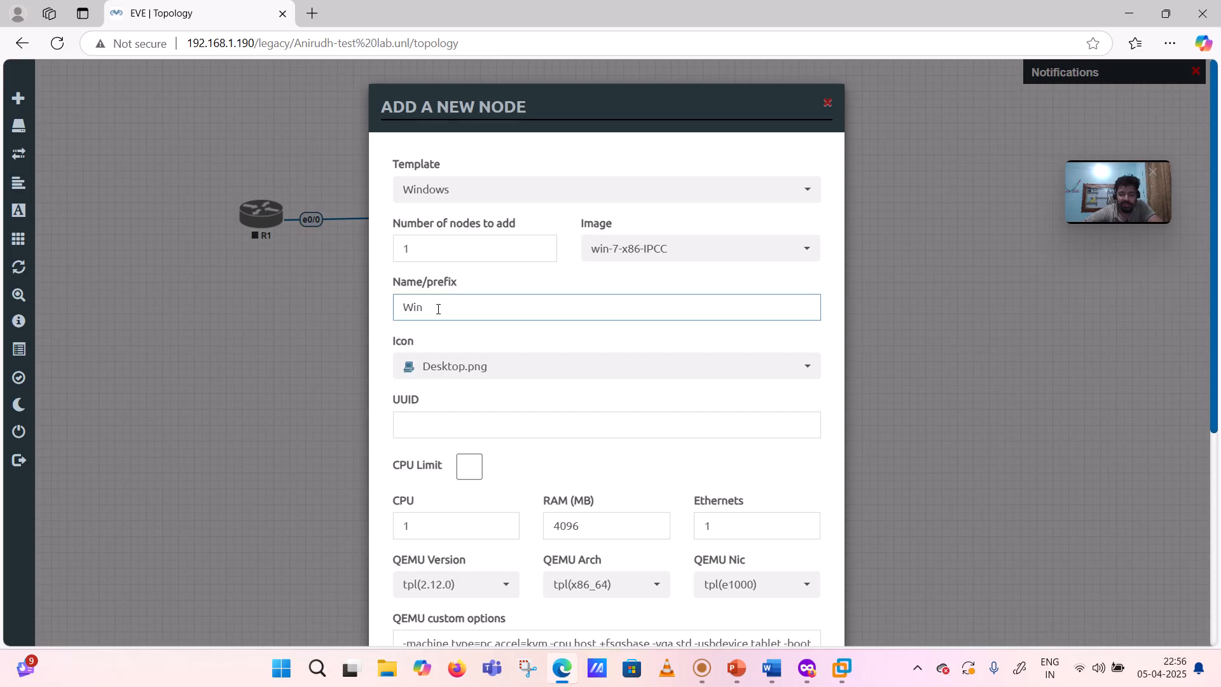
pyautogui.doubleClick(438, 310)
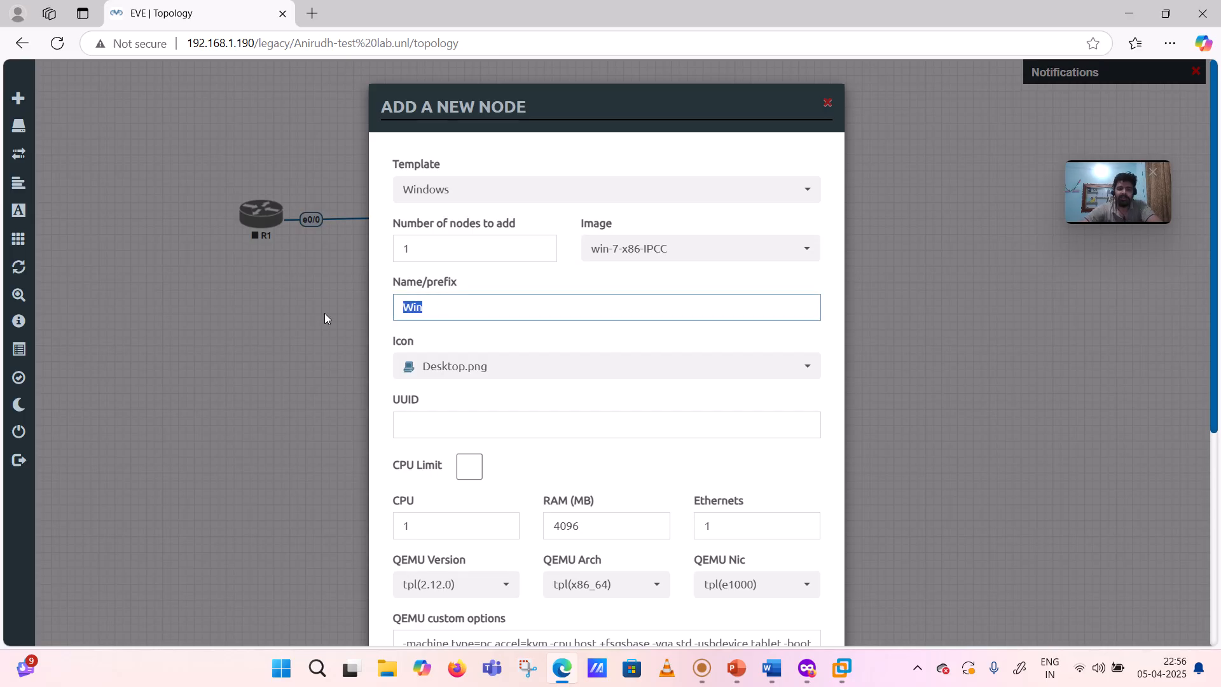
pyautogui.write('user')
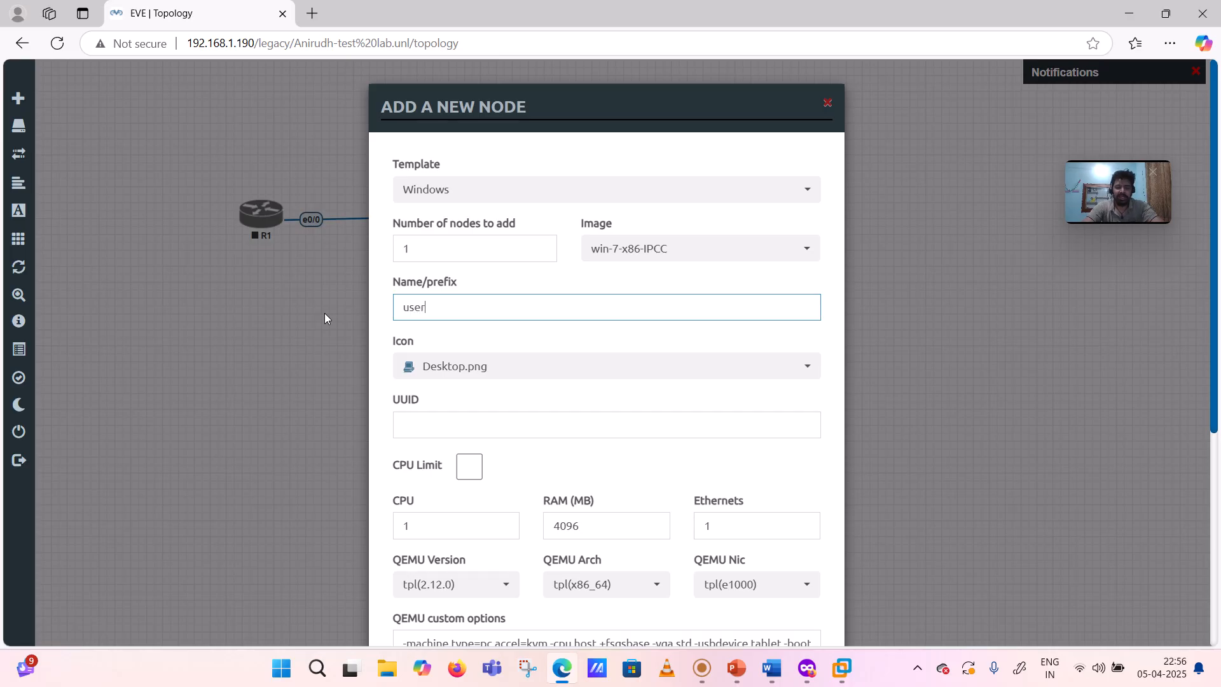
# Step: Choose the Desktop.png icon for the Windows node and save it to the topology
pyautogui.click(480, 375)
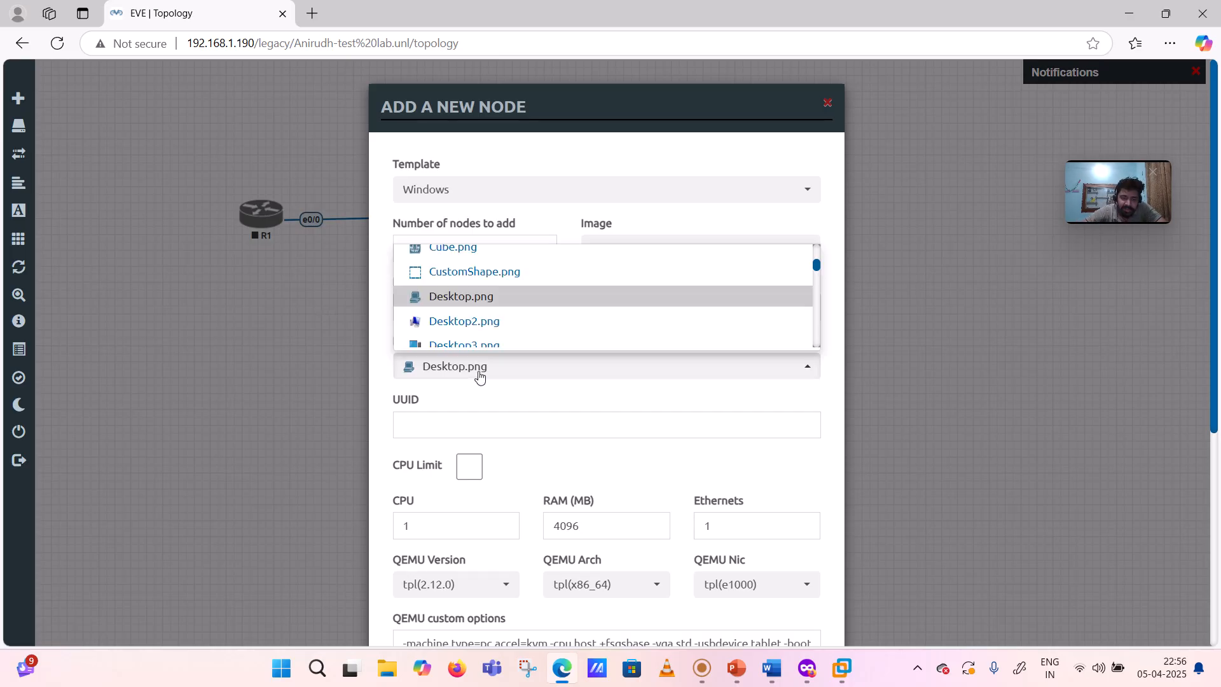
pyautogui.click(522, 299)
pyautogui.scroll(-4, 524, 449)
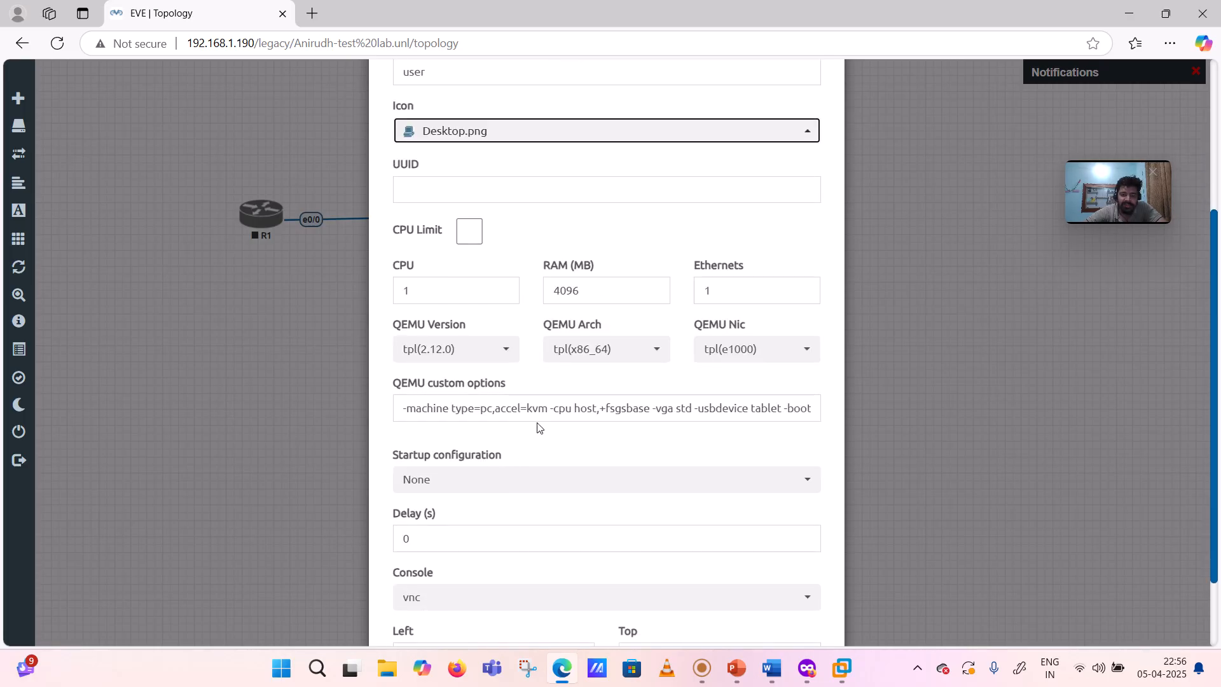
pyautogui.scroll(-2, 539, 427)
pyautogui.click(526, 598)
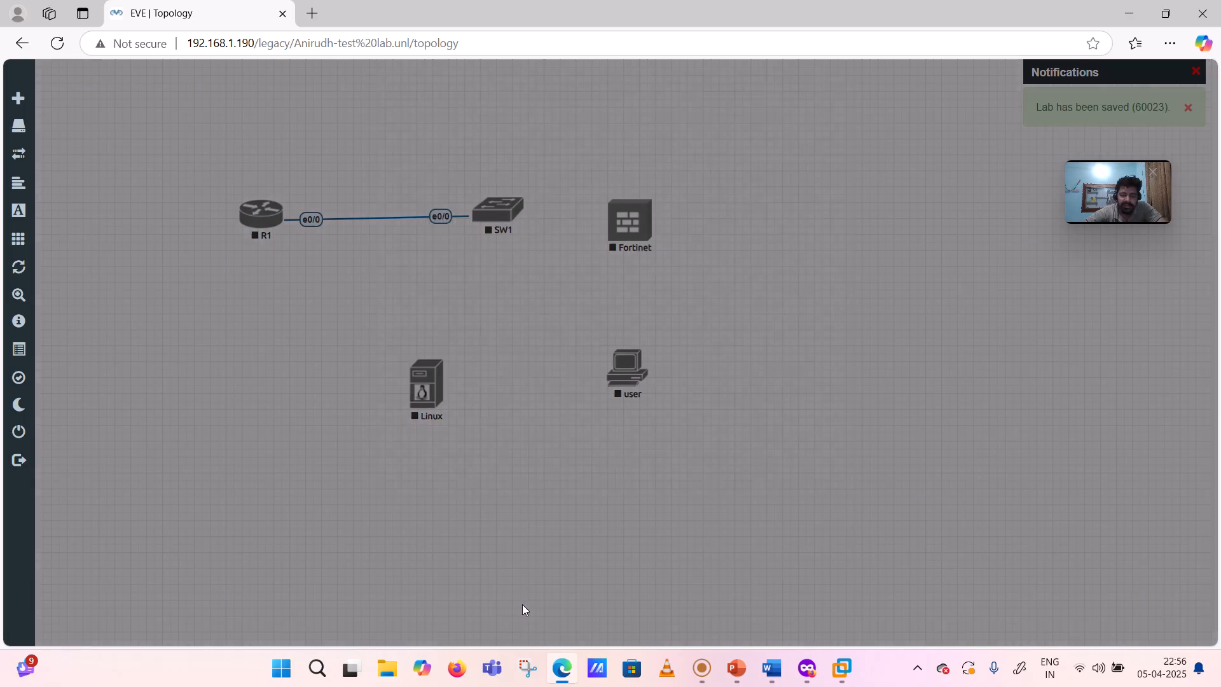
# Step: Add a Virtual PC (VPCS) node southeast of the Fortinet firewall with the Desktop2.png icon
pyautogui.rightClick(720, 260)
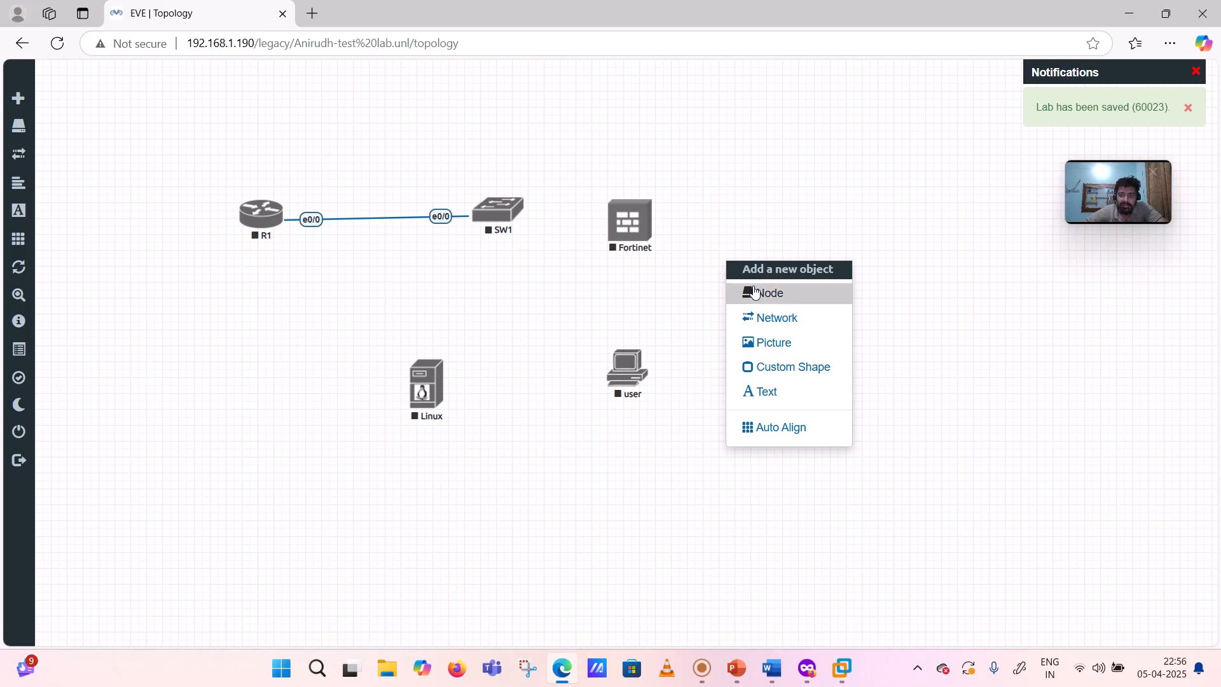
pyautogui.click(754, 292)
pyautogui.scroll(-10, 536, 513)
pyautogui.scroll(-15, 536, 513)
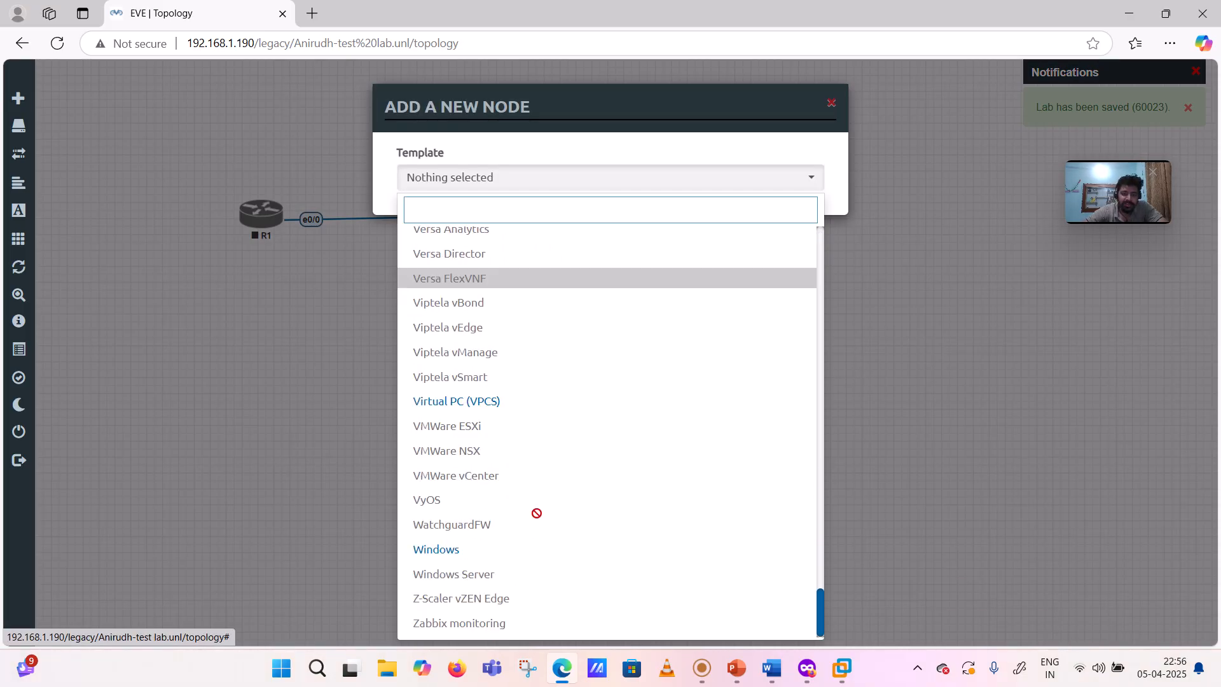
pyautogui.click(490, 401)
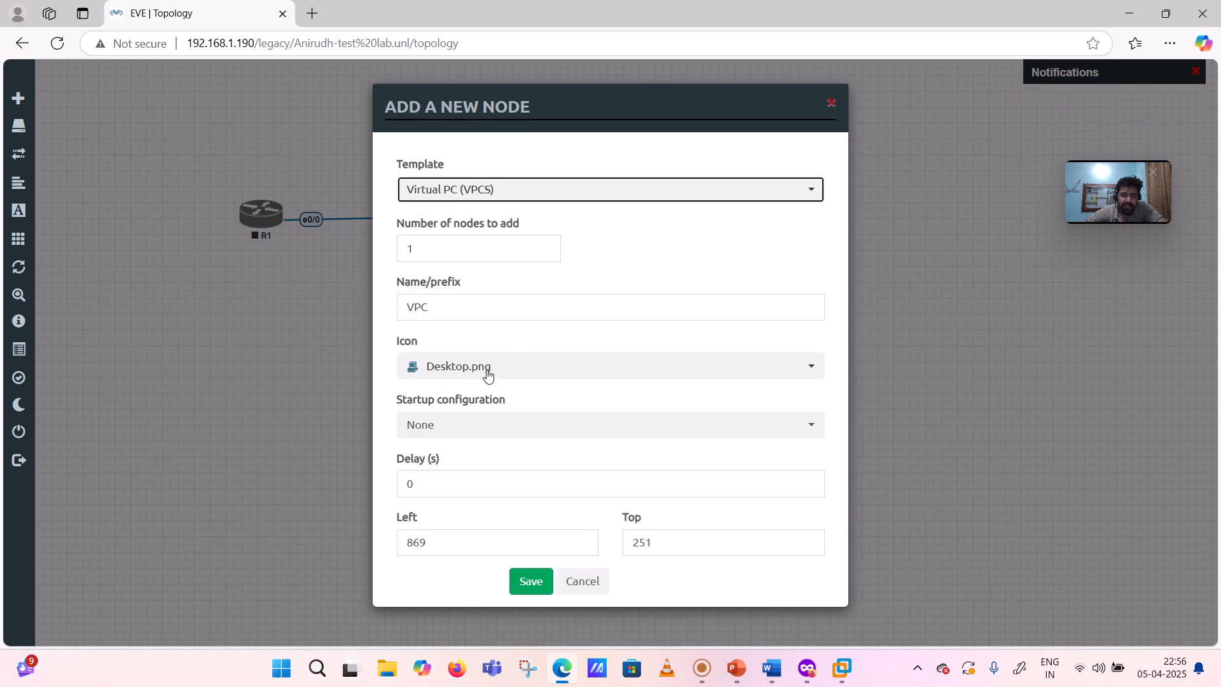
pyautogui.click(486, 374)
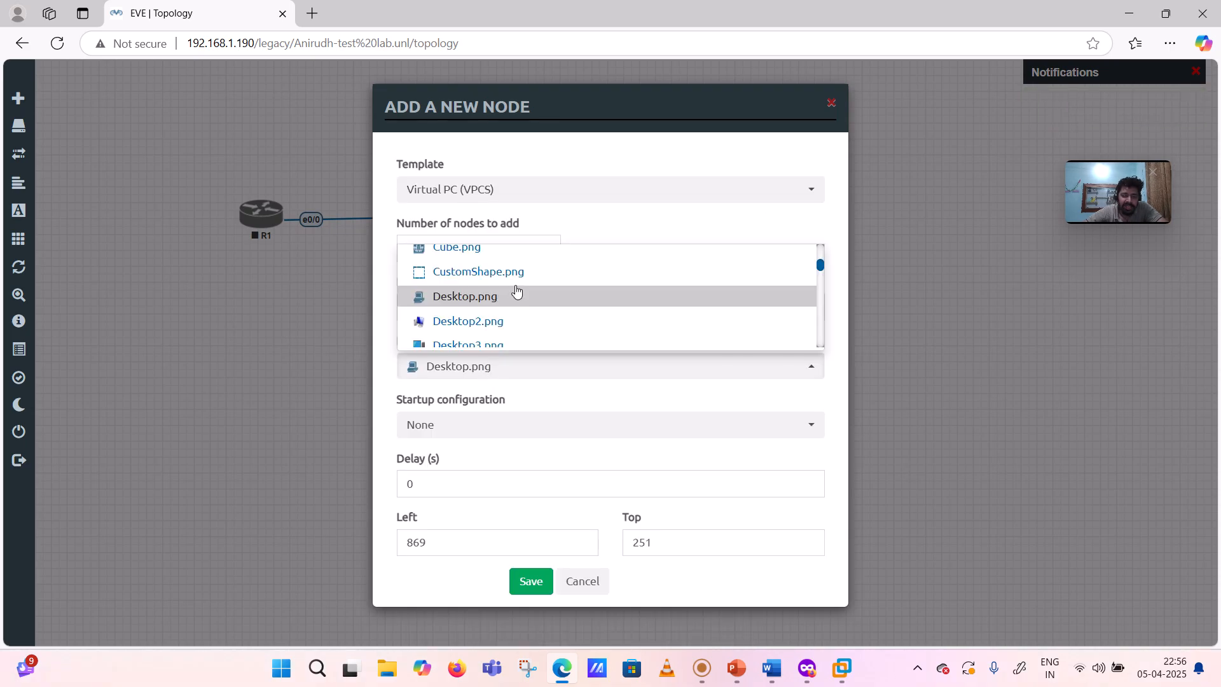
pyautogui.click(495, 322)
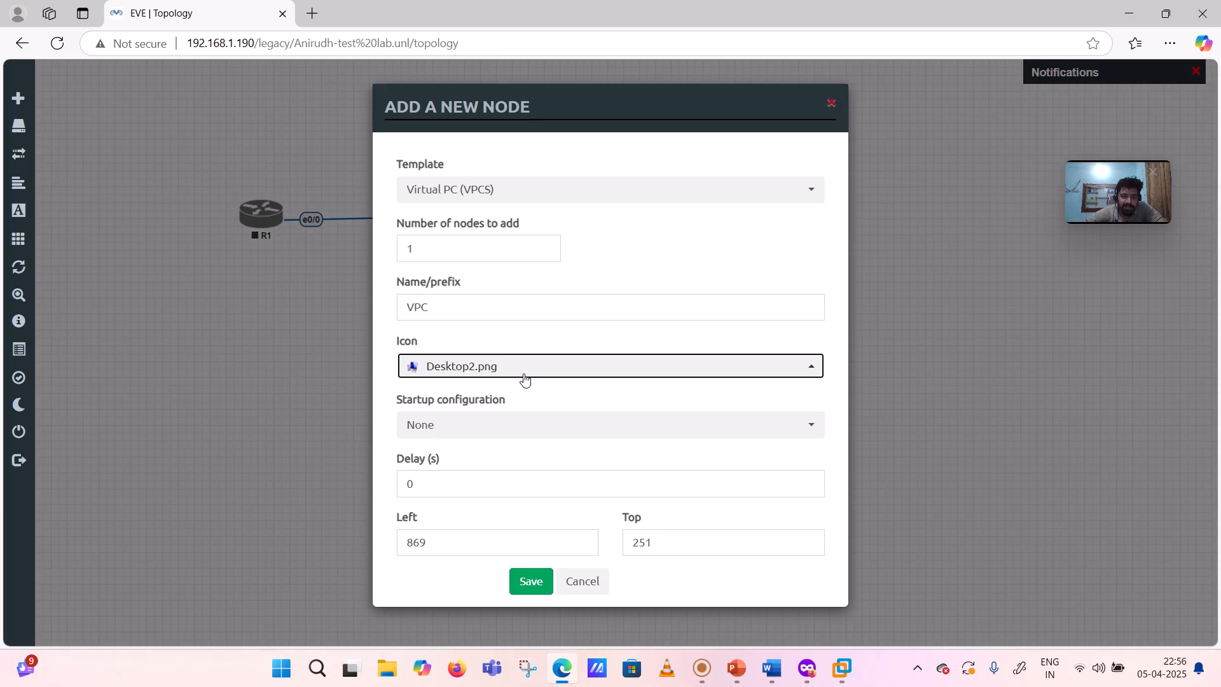
pyautogui.click(533, 581)
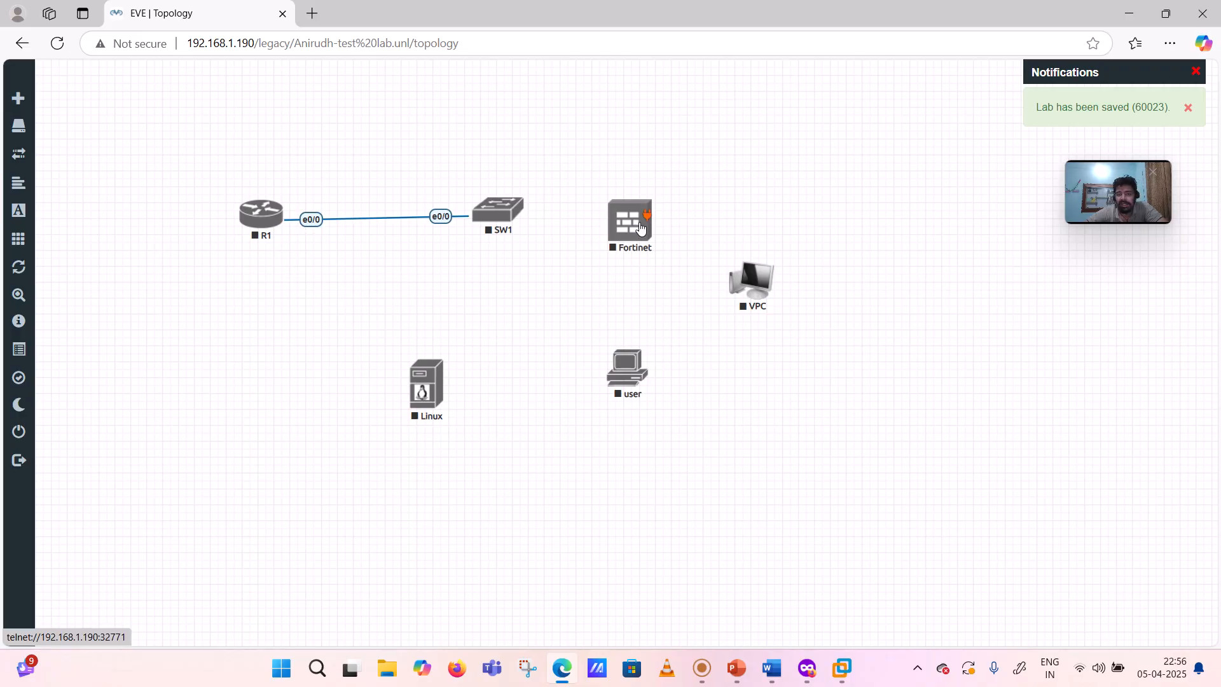
# Step: Add a Management(Cloud0) network named internet above and to the right of the Fortinet firewall
pyautogui.rightClick(714, 127)
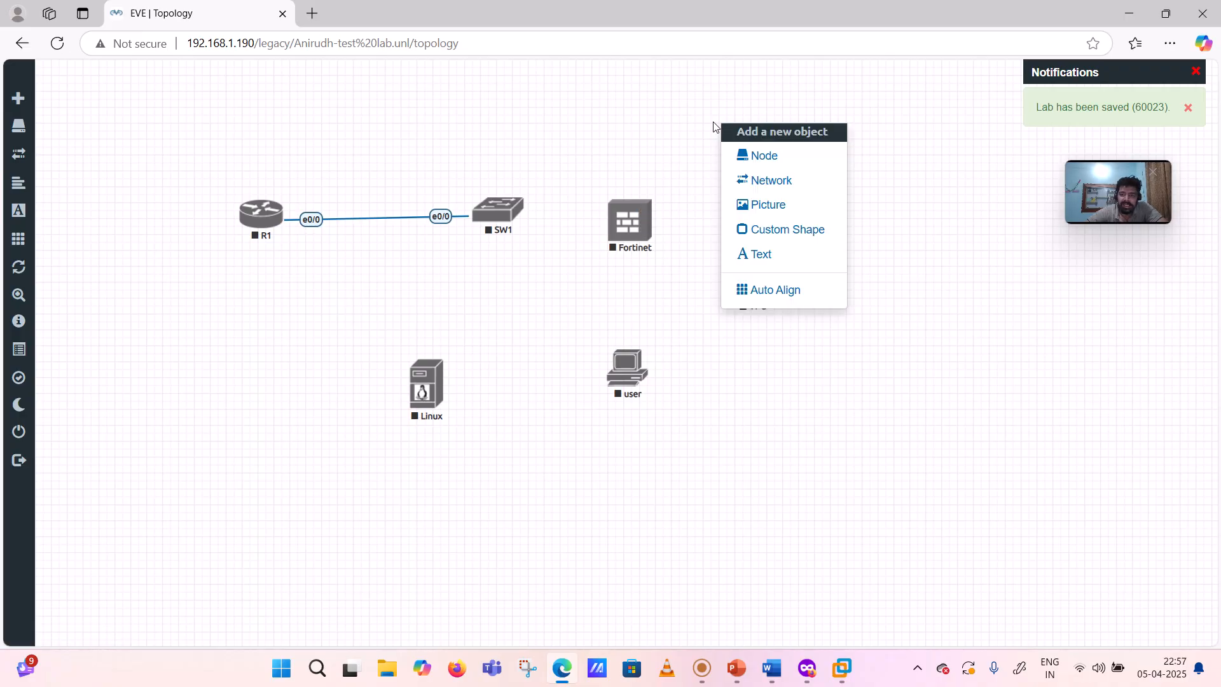
pyautogui.click(770, 181)
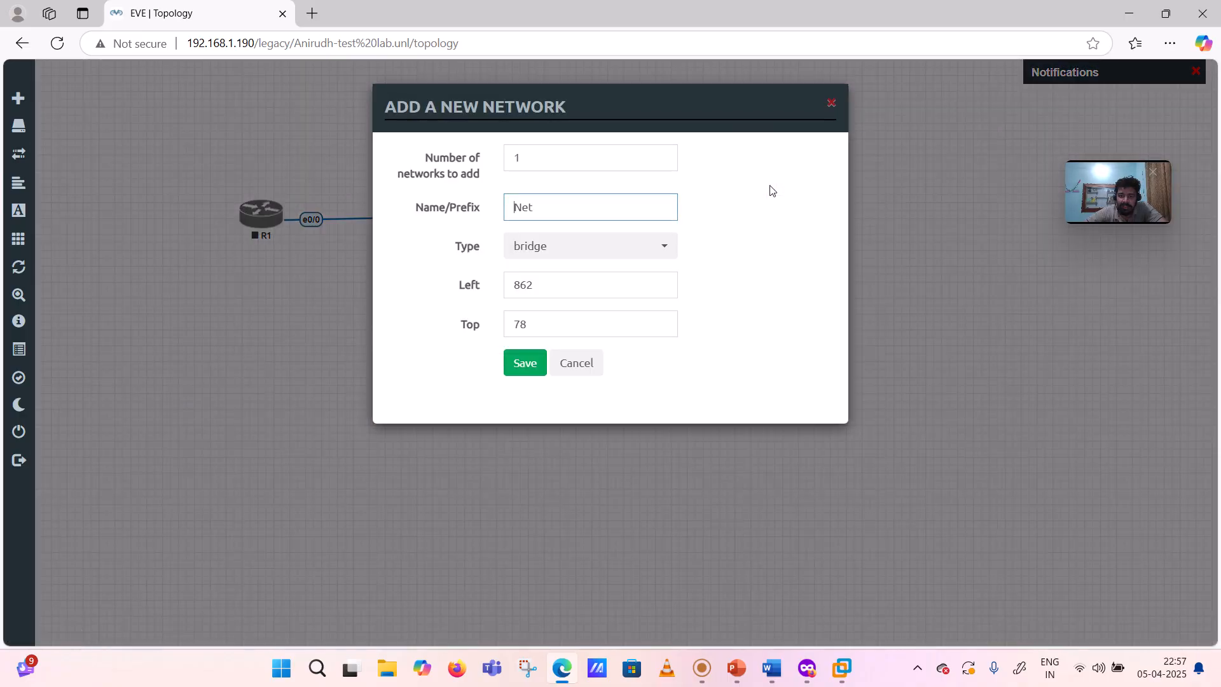
pyautogui.click(648, 257)
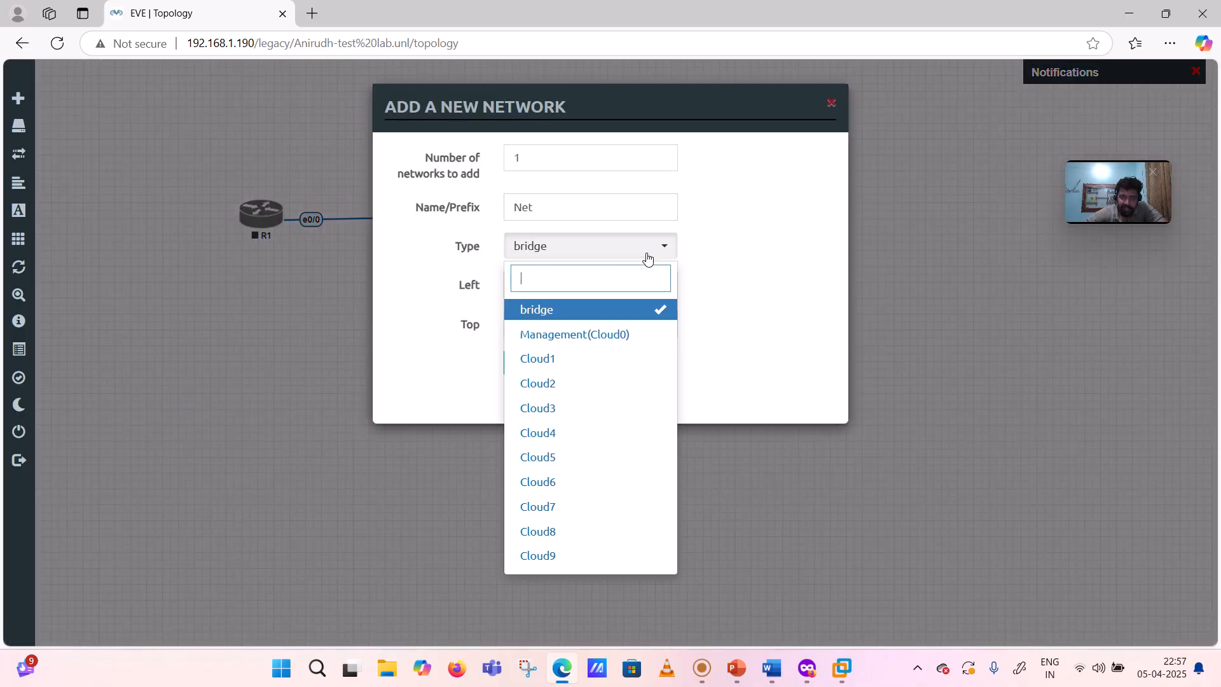
pyautogui.click(614, 335)
pyautogui.moveTo(551, 207); pyautogui.dragTo(512, 208)
pyautogui.write('in')
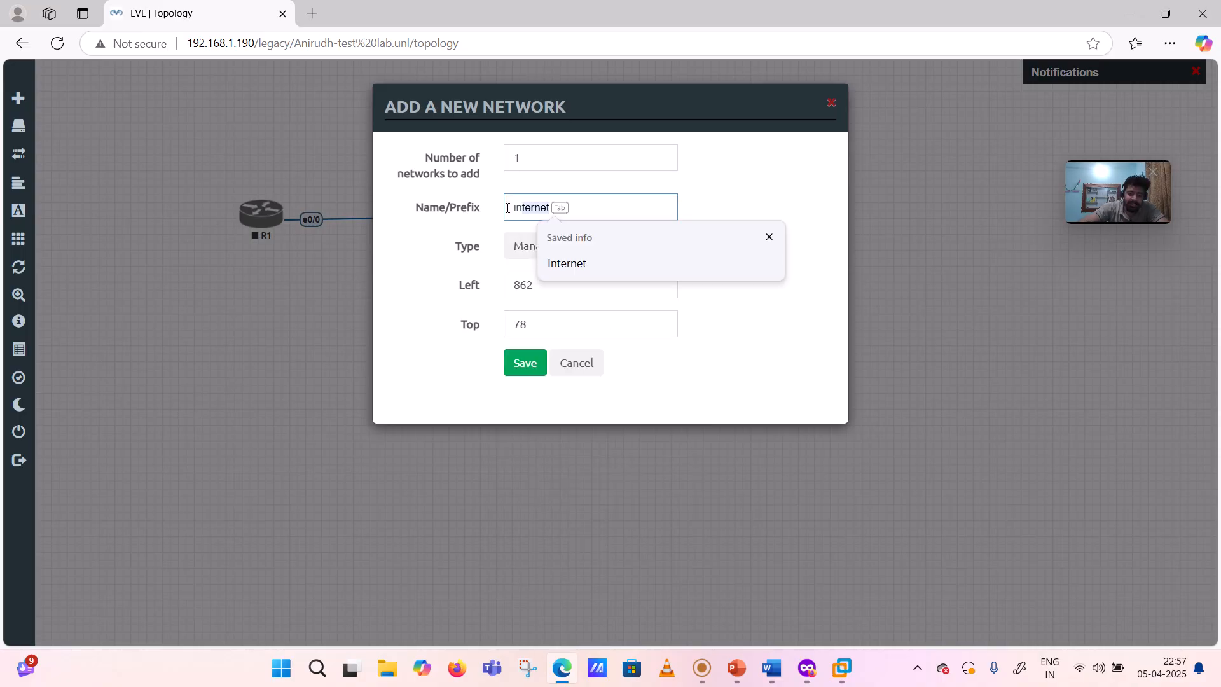
pyautogui.write('ternet')
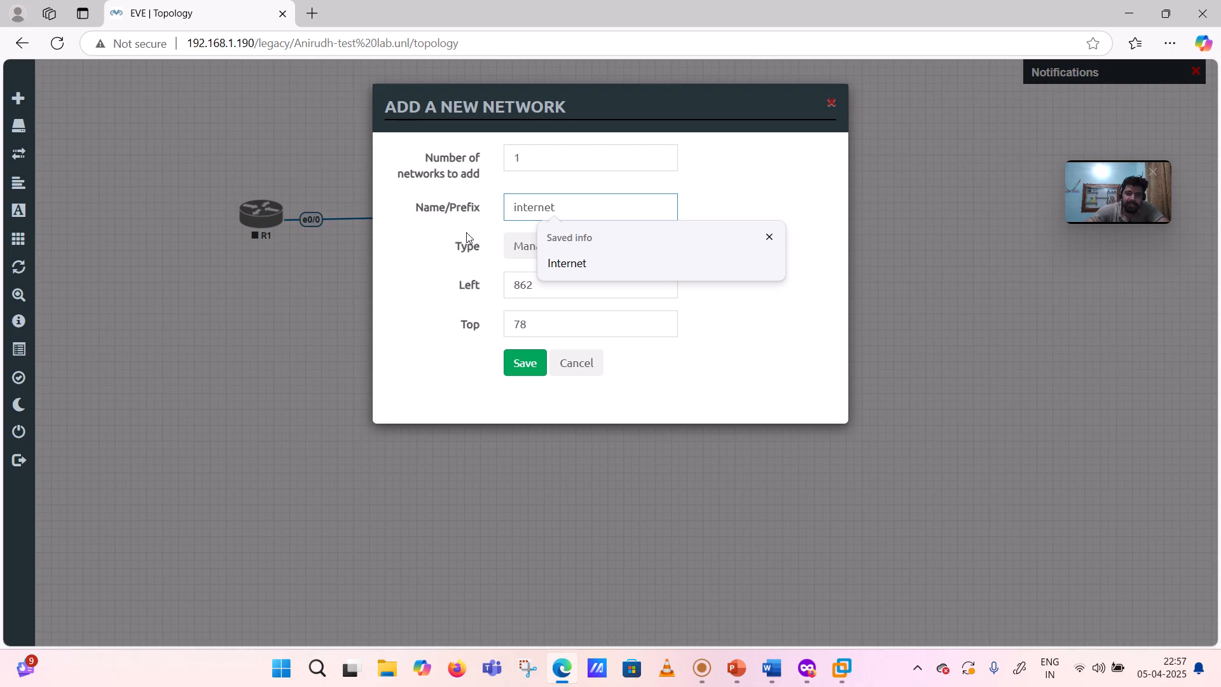
pyautogui.click(759, 317)
pyautogui.click(526, 367)
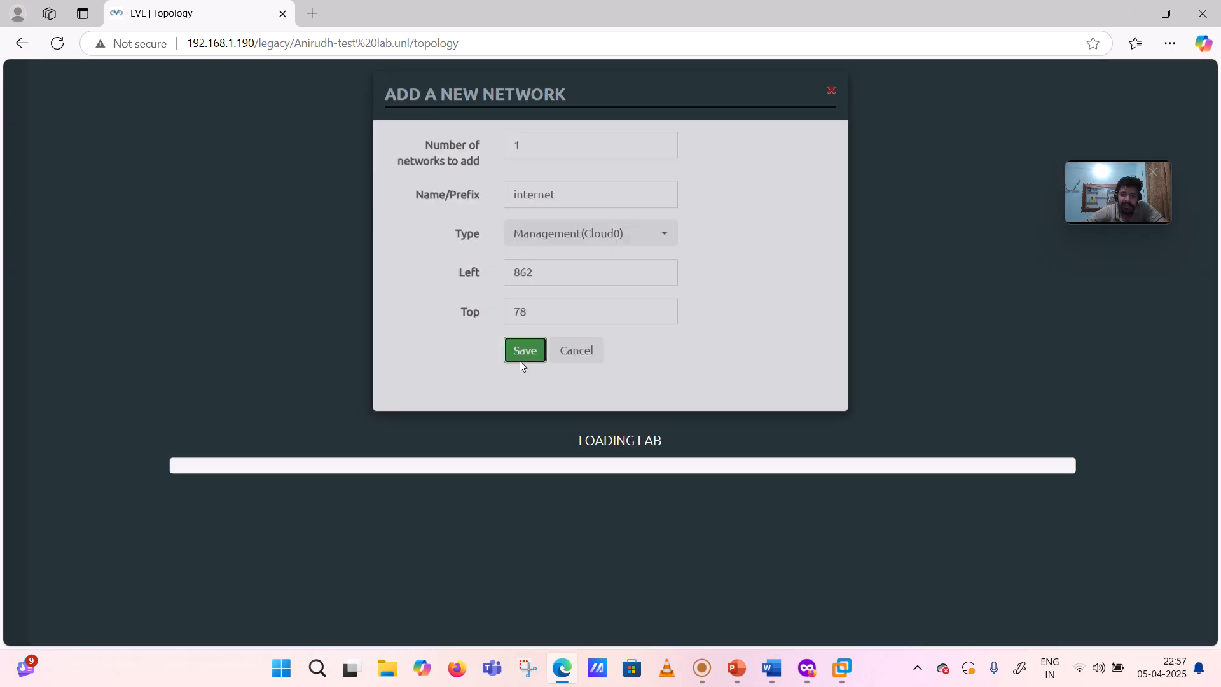
# Step: Connect the internet cloud to port1 of the Fortinet firewall
pyautogui.moveTo(765, 135)
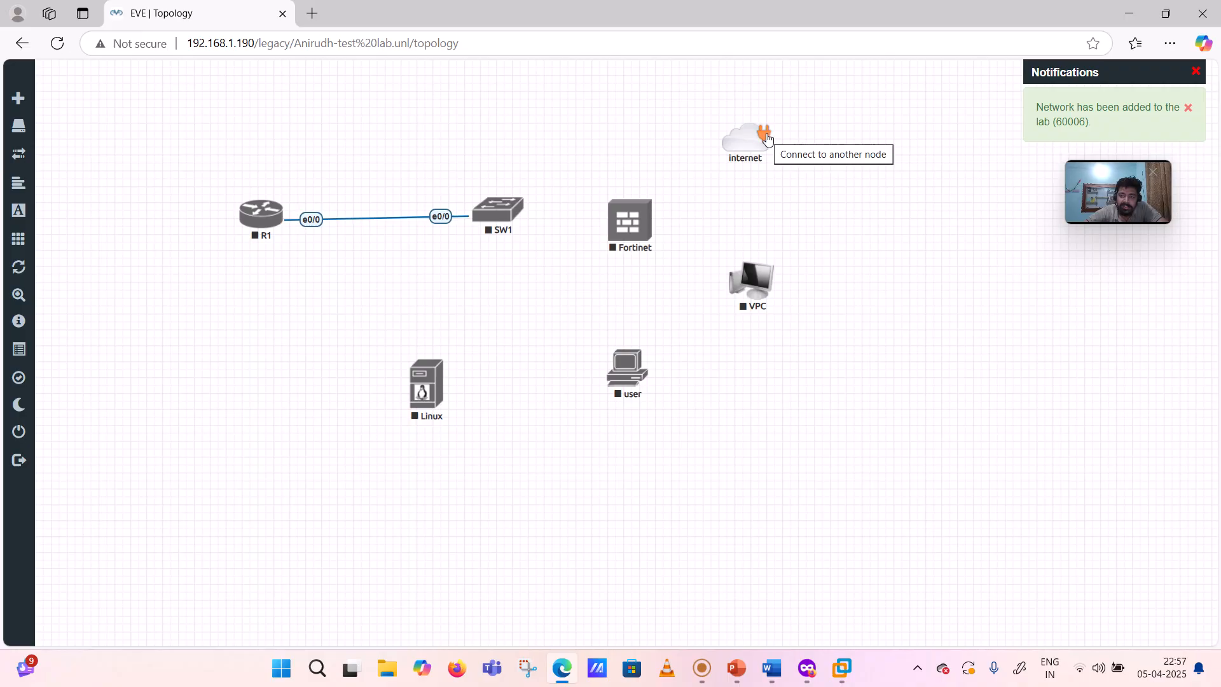
pyautogui.moveTo(768, 138); pyautogui.dragTo(650, 223)
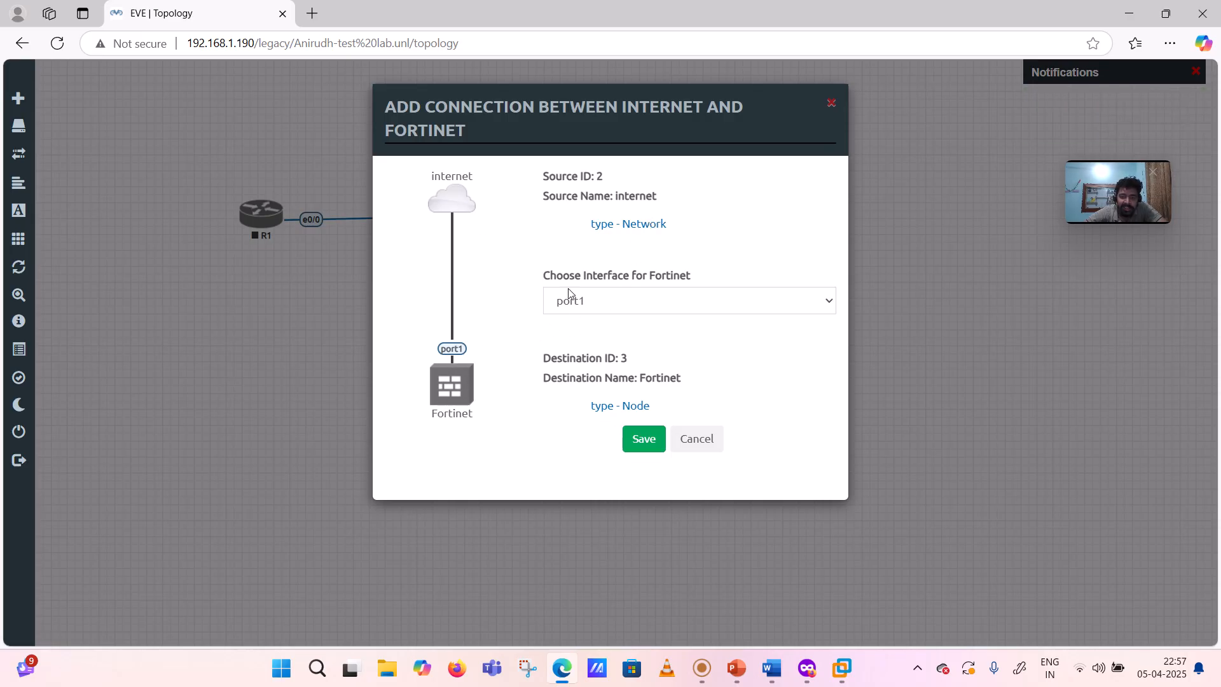
pyautogui.click(640, 438)
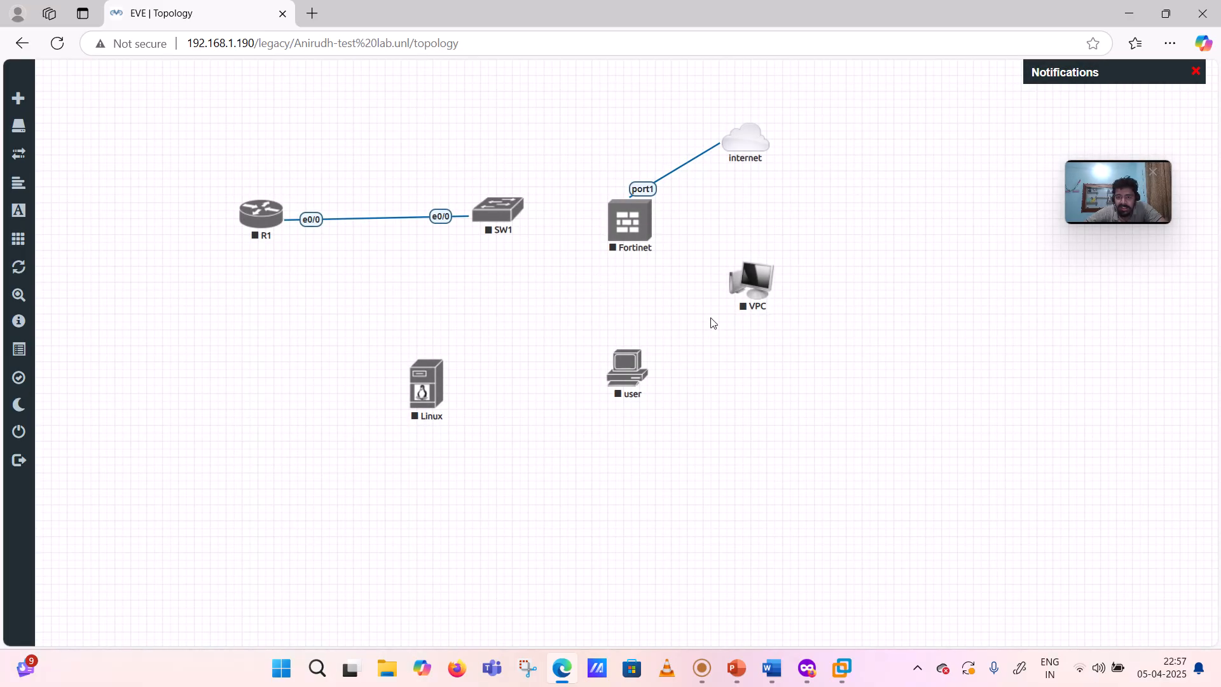
# Step: Connect the Linux node's e0 interface to port2 of the Fortinet firewall
pyautogui.moveTo(773, 278)
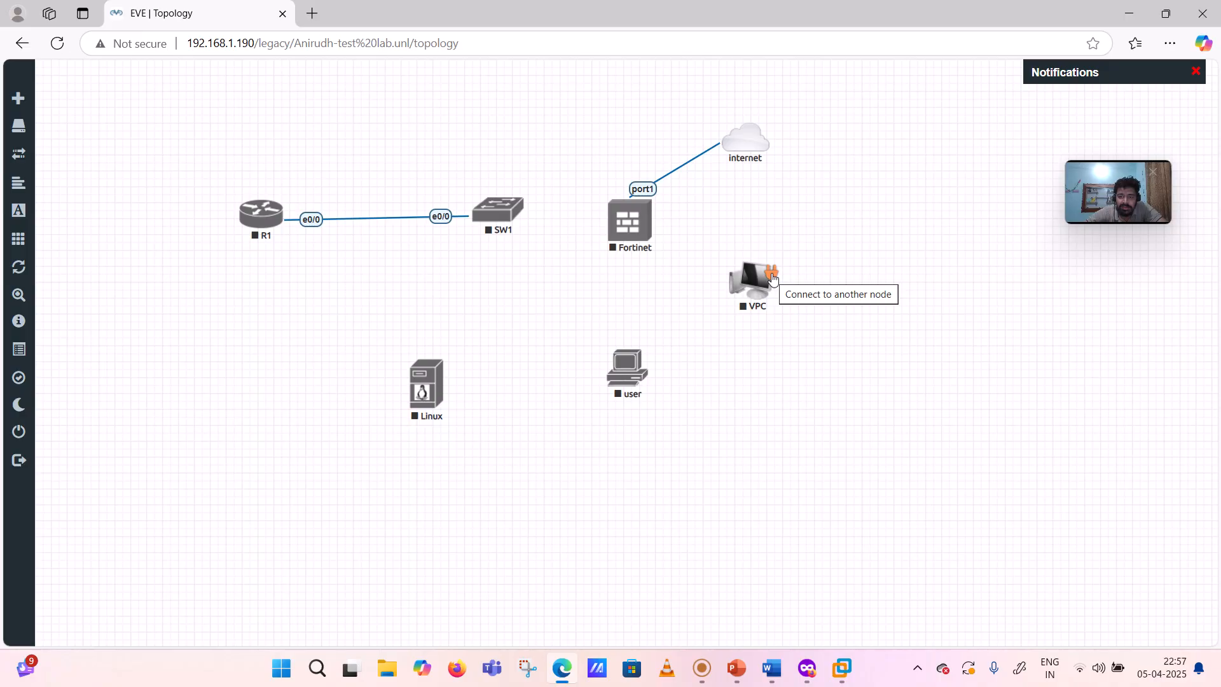
pyautogui.moveTo(440, 381)
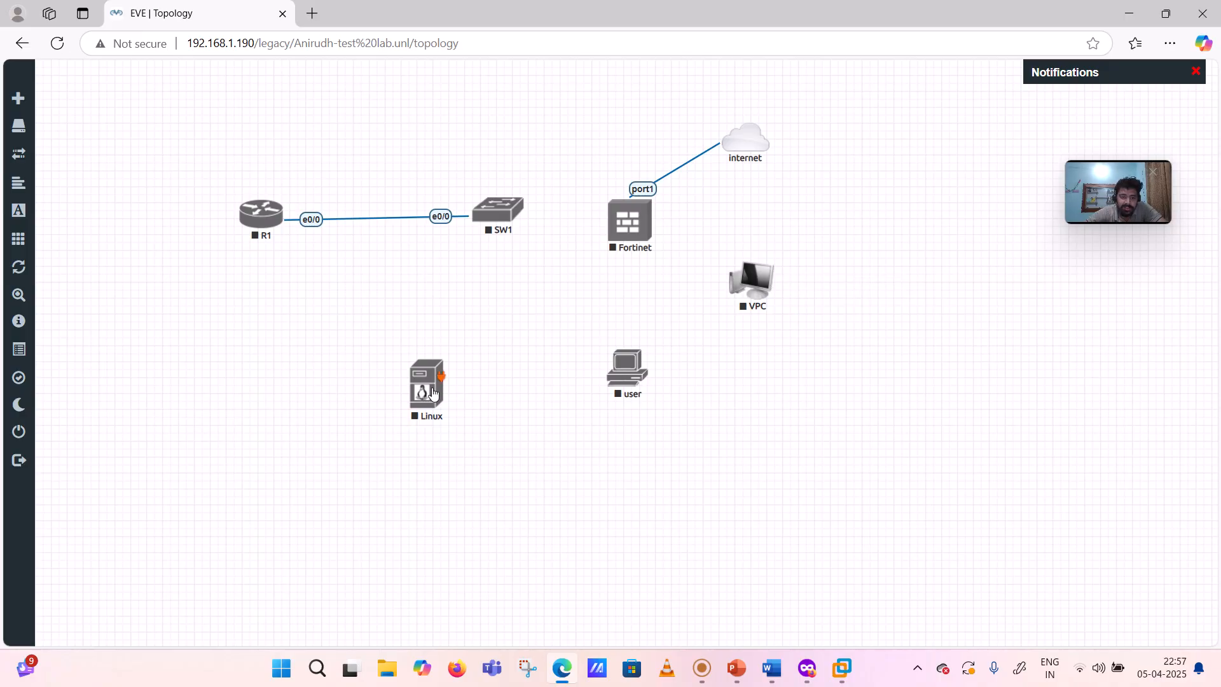
pyautogui.moveTo(441, 382); pyautogui.dragTo(623, 232)
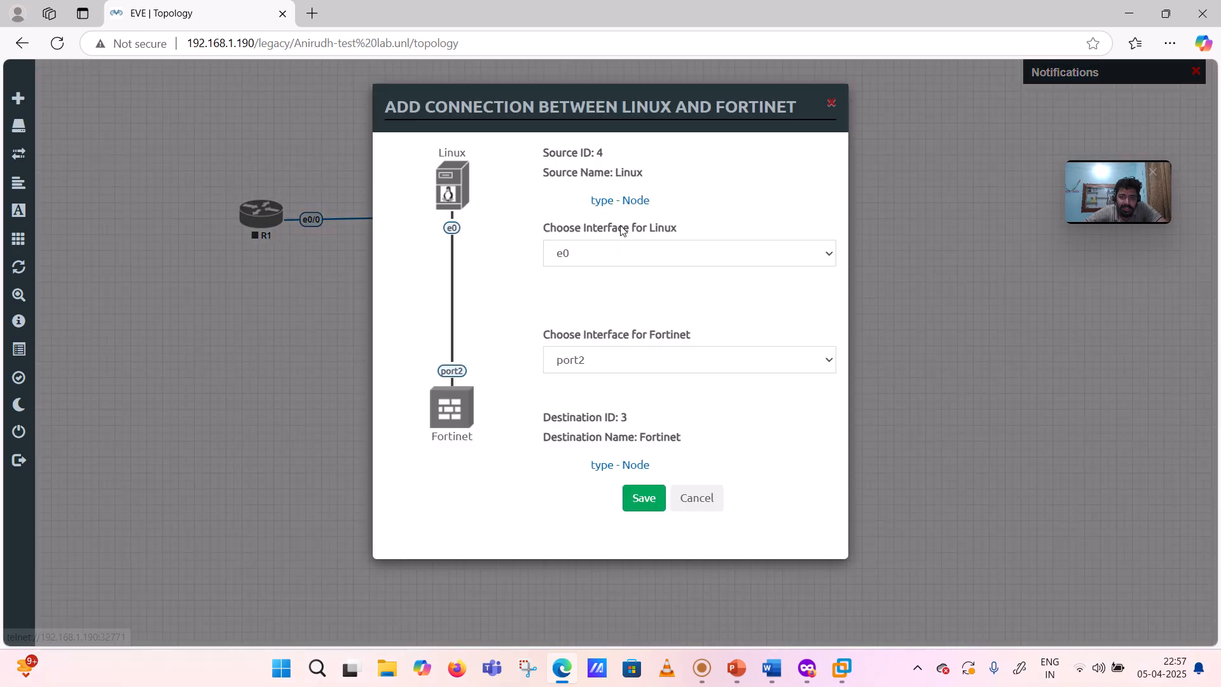
pyautogui.click(641, 497)
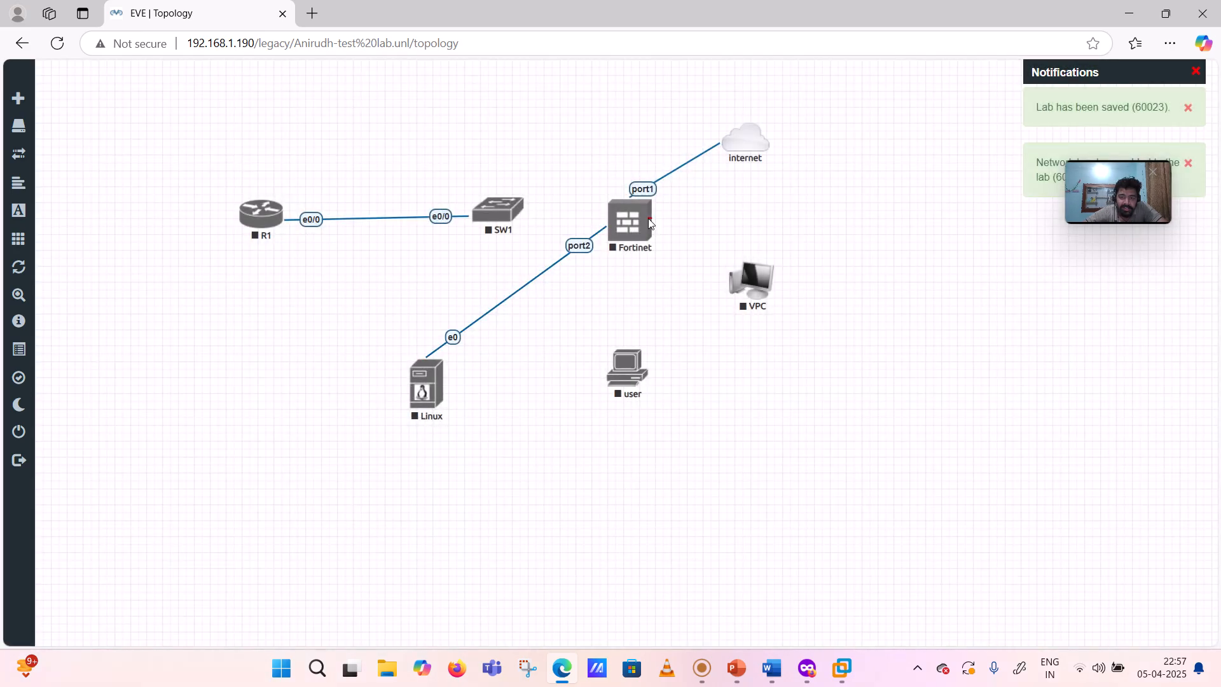
# Step: Connect Fortinet port3 to the user node's e0 and Fortinet port4 to the VPC's eth0
pyautogui.moveTo(650, 223); pyautogui.dragTo(629, 367)
pyautogui.click(644, 500)
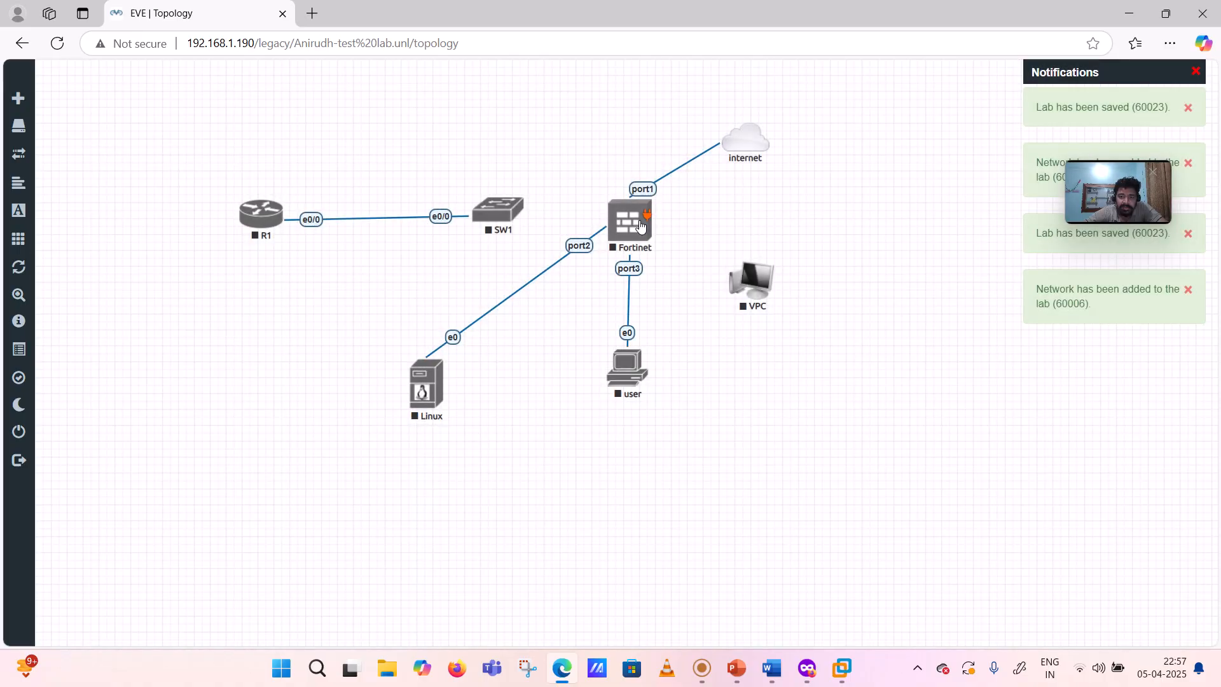
pyautogui.moveTo(649, 222); pyautogui.dragTo(748, 281)
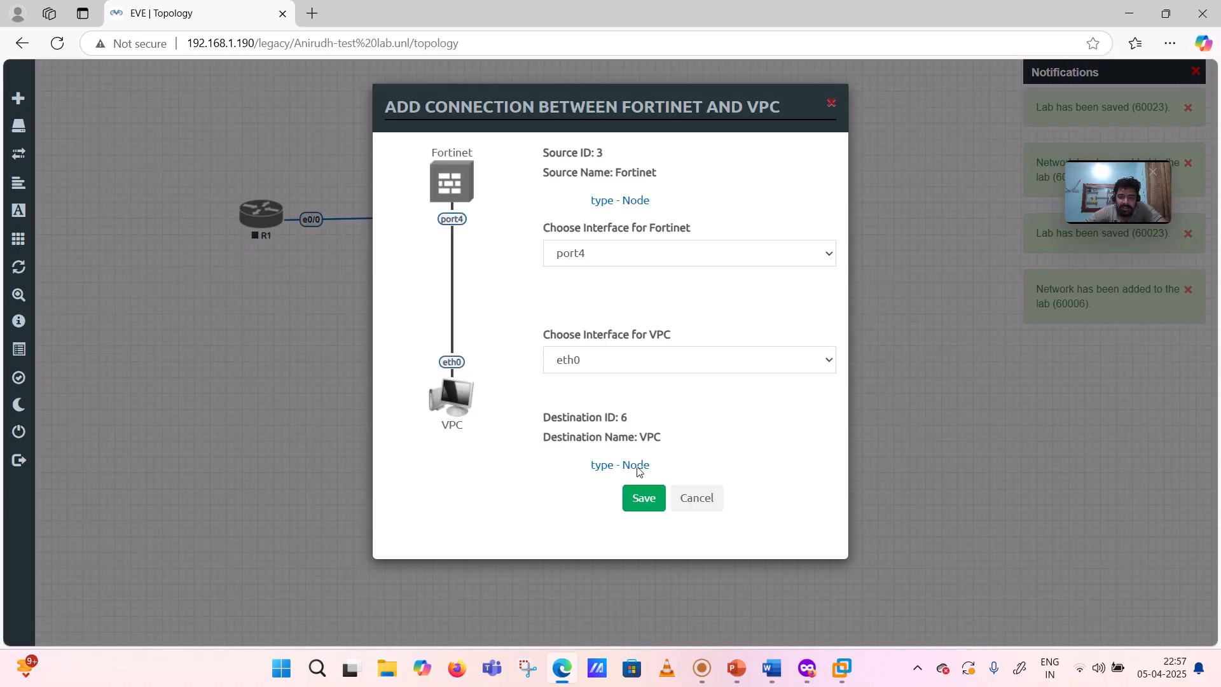
pyautogui.click(645, 499)
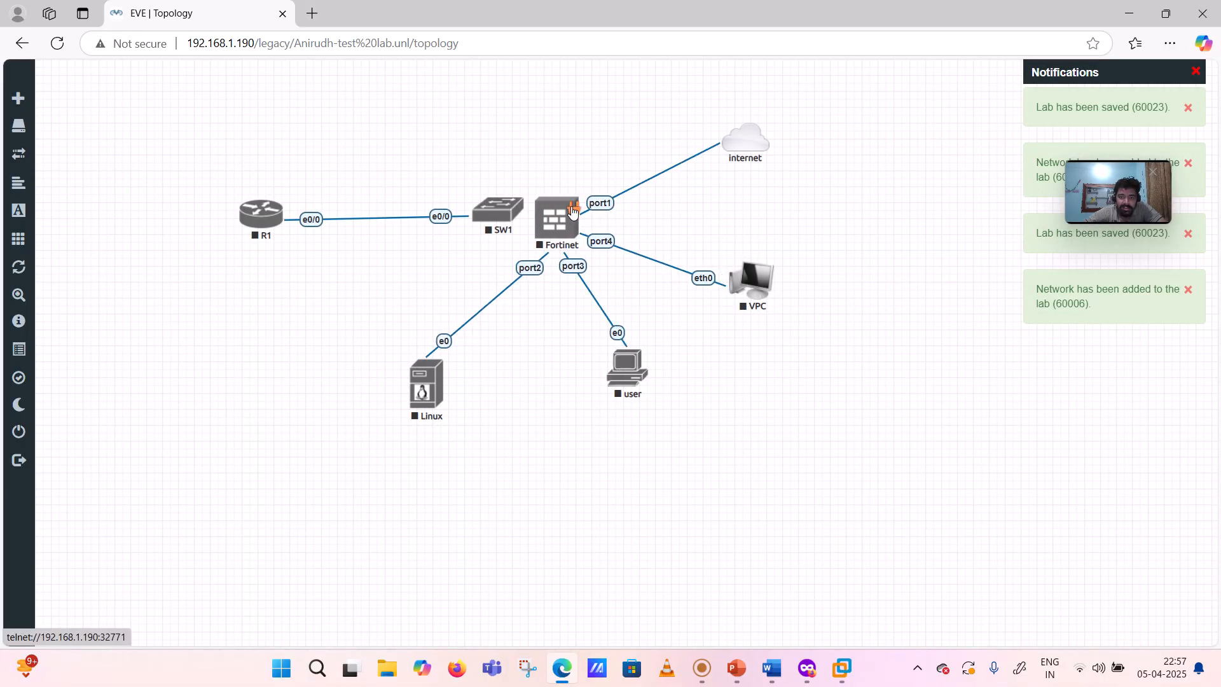
# Step: Start a connection from the Fortinet firewall to SW1, check which Fortinet interfaces are available, and cancel it
pyautogui.moveTo(573, 212); pyautogui.dragTo(516, 209)
pyautogui.click(580, 256)
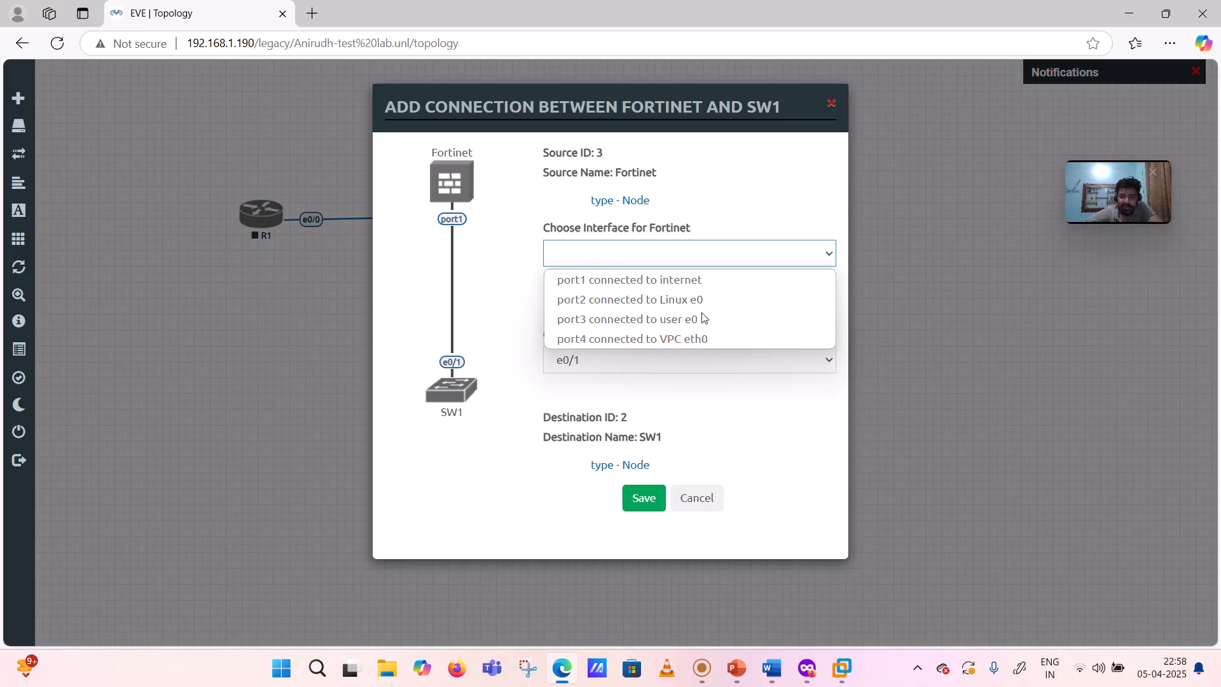
pyautogui.click(533, 409)
pyautogui.click(689, 500)
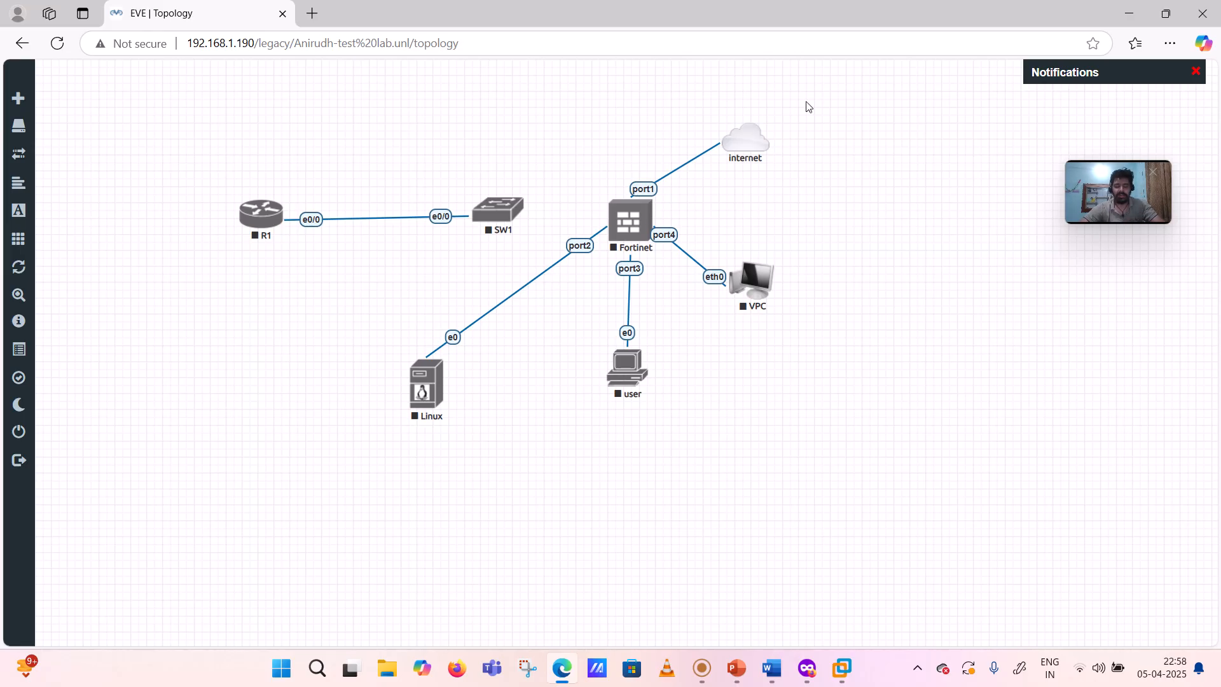
# Step: Select all objects in the topology, view their group actions, and lock the lab
pyautogui.moveTo(816, 90); pyautogui.dragTo(199, 446)
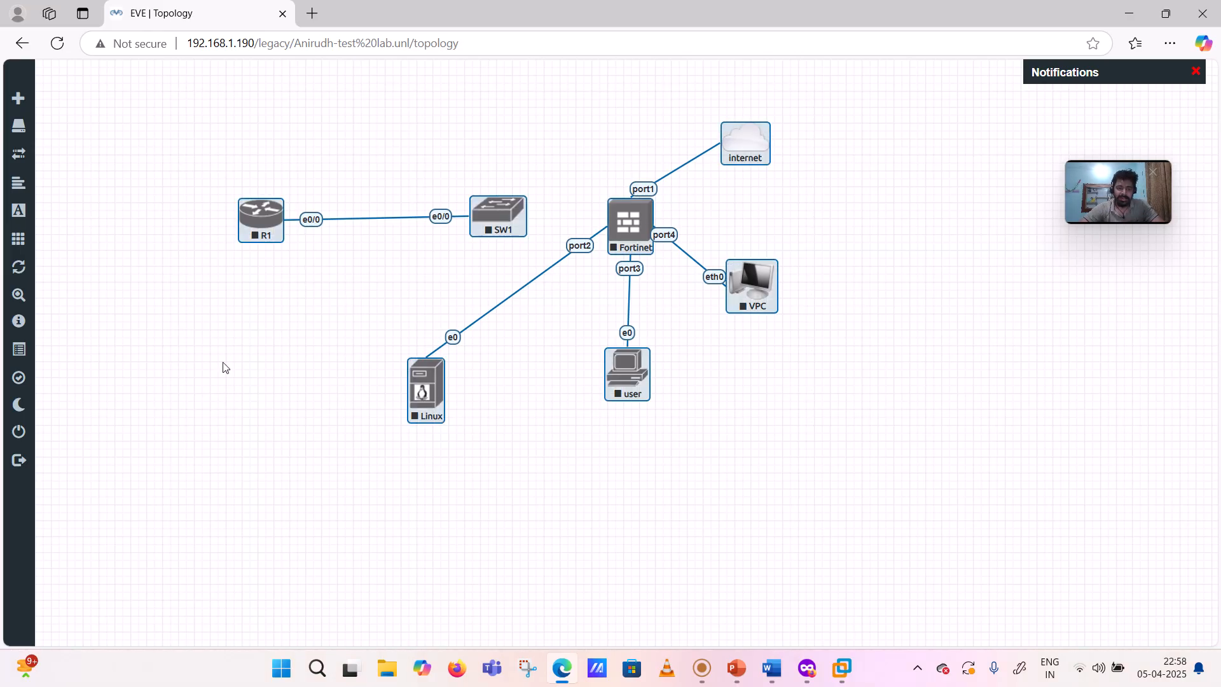
pyautogui.rightClick(271, 230)
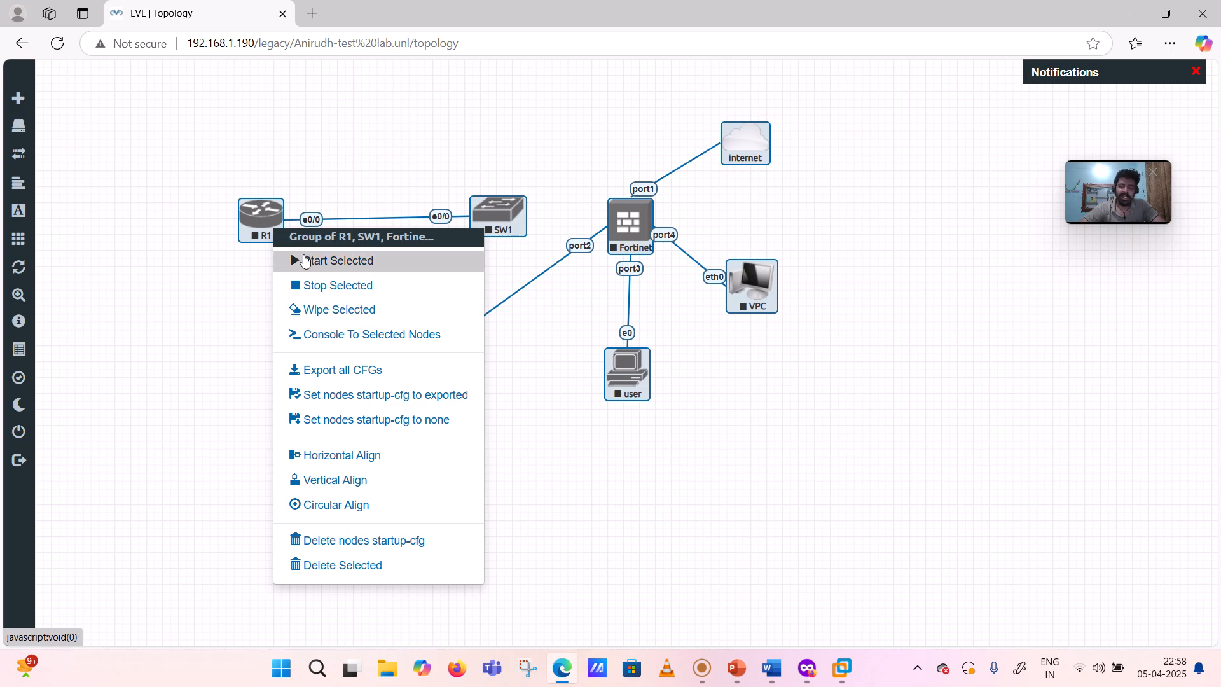
pyautogui.moveTo(40, 311)
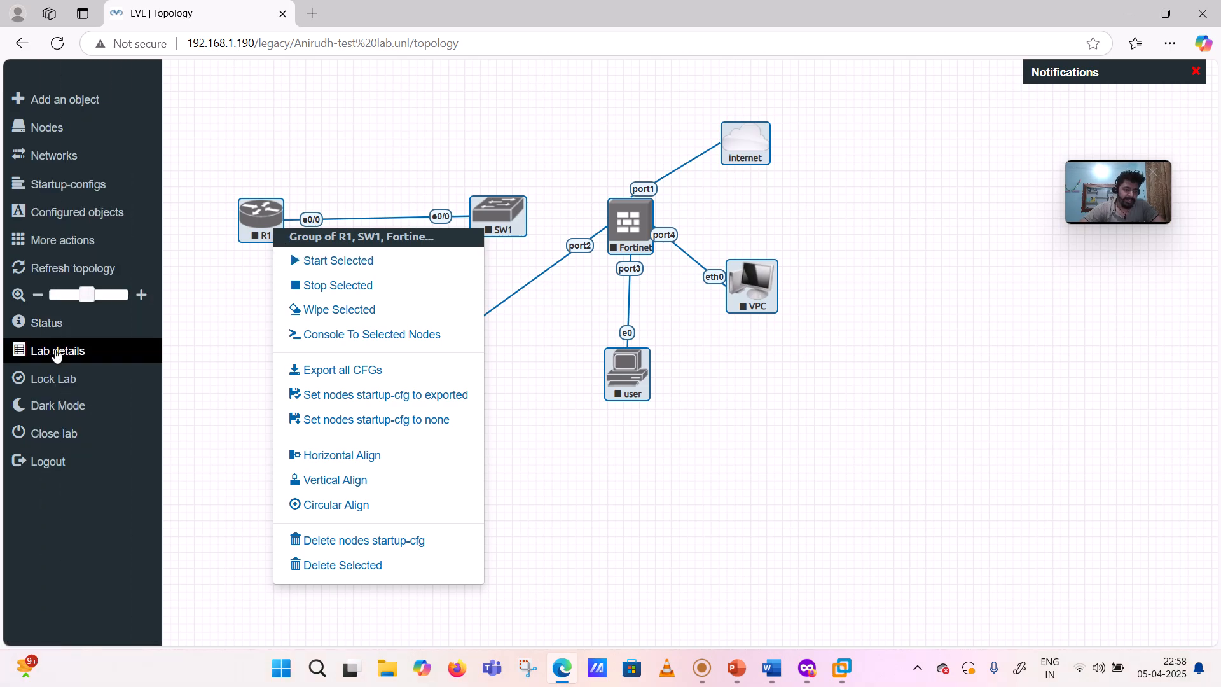
pyautogui.click(62, 381)
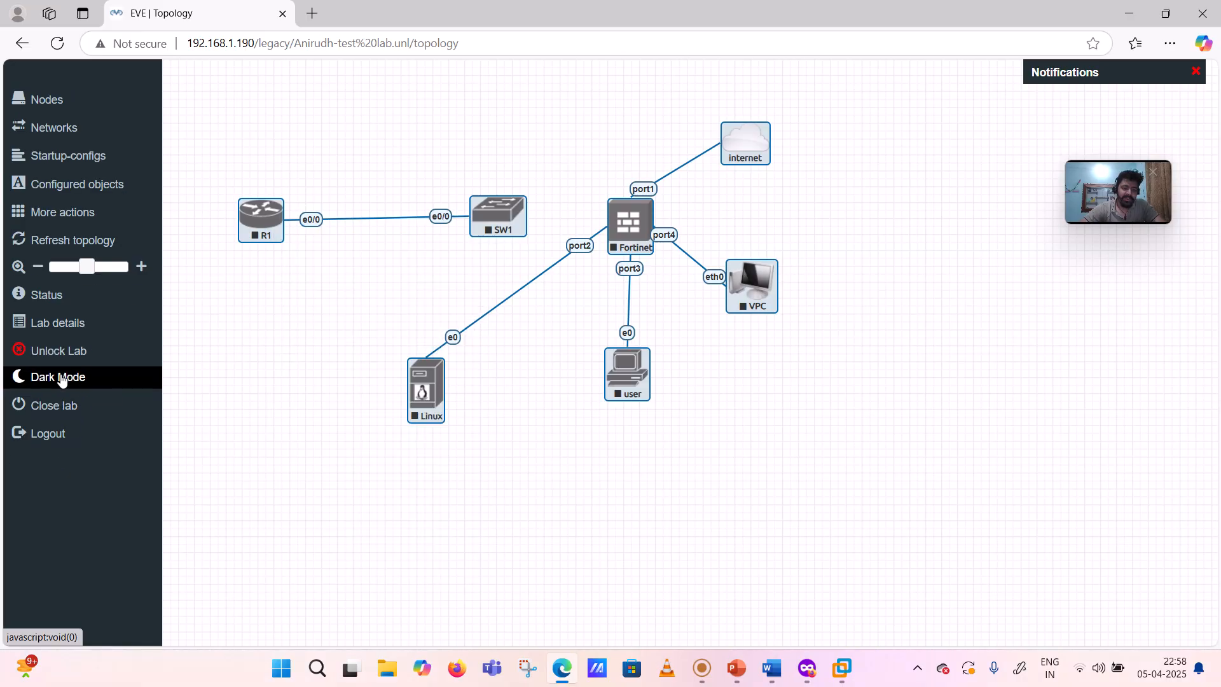
# Step: Clear the selection of the topology objects and close the locked lab to return to the file manager
pyautogui.click(530, 159)
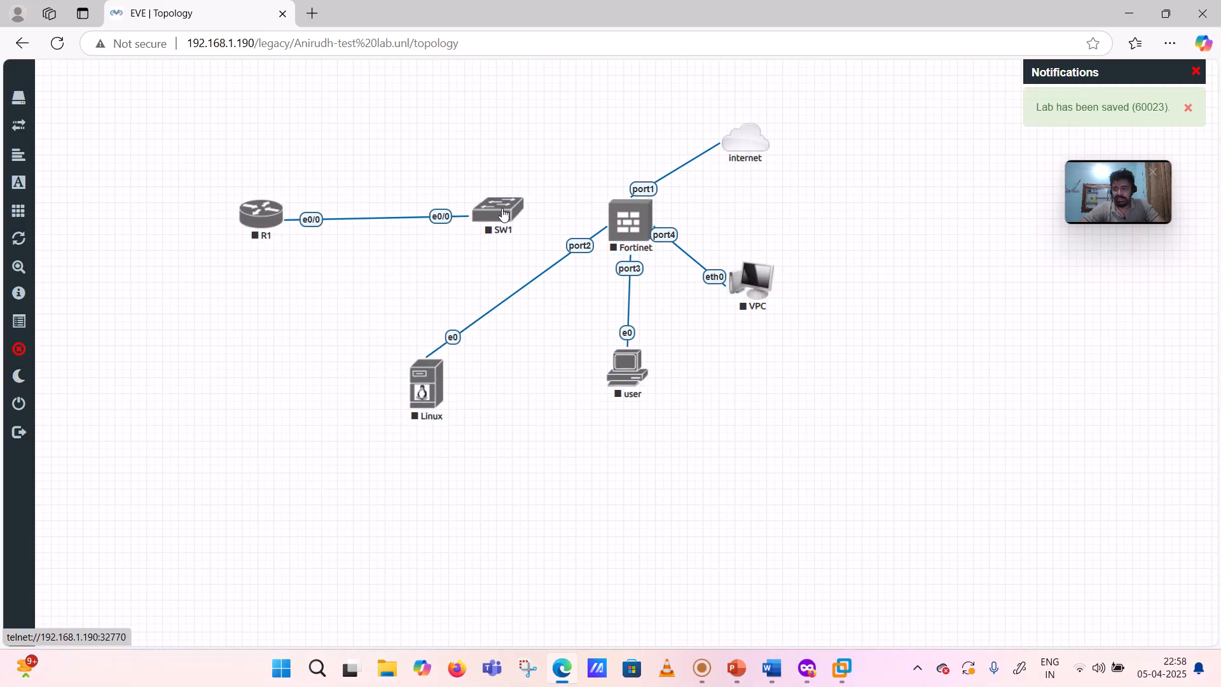
pyautogui.moveTo(33, 332)
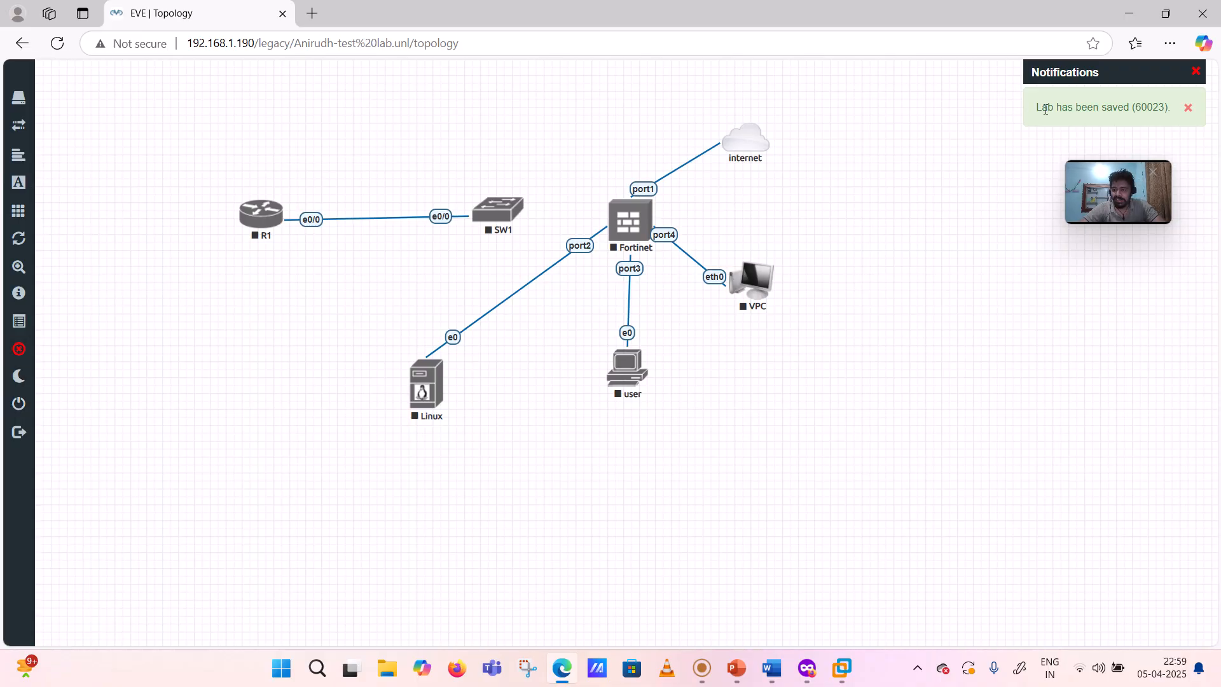
pyautogui.moveTo(41, 361)
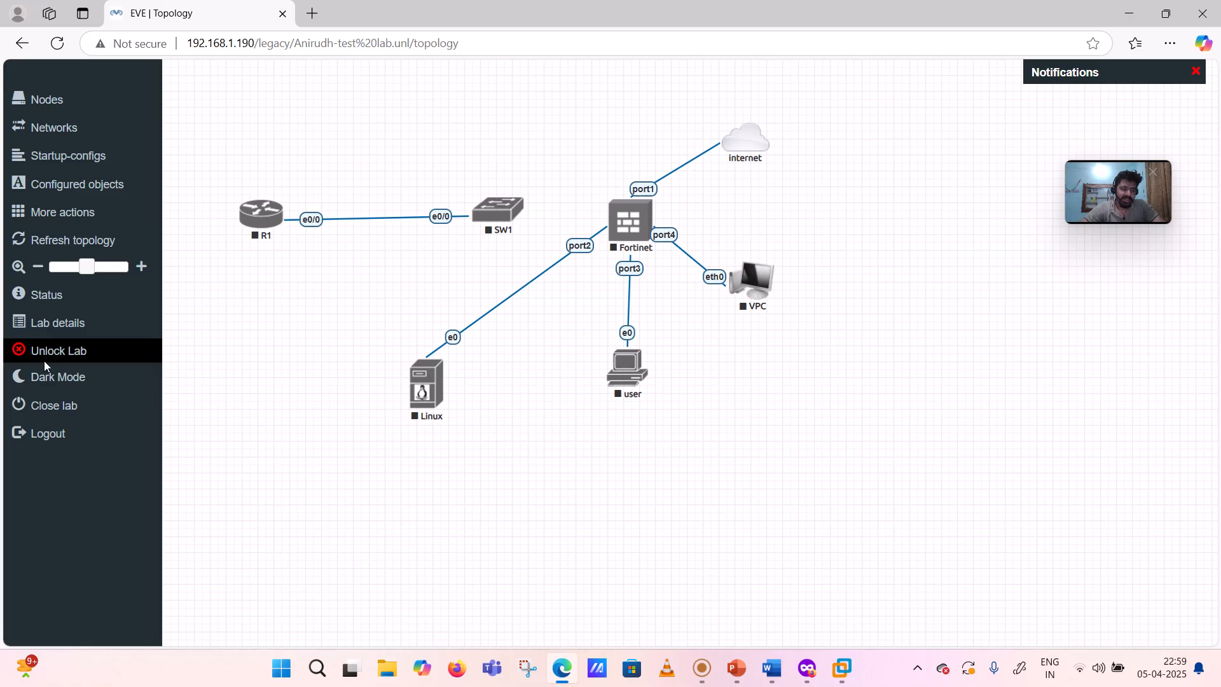
pyautogui.click(62, 407)
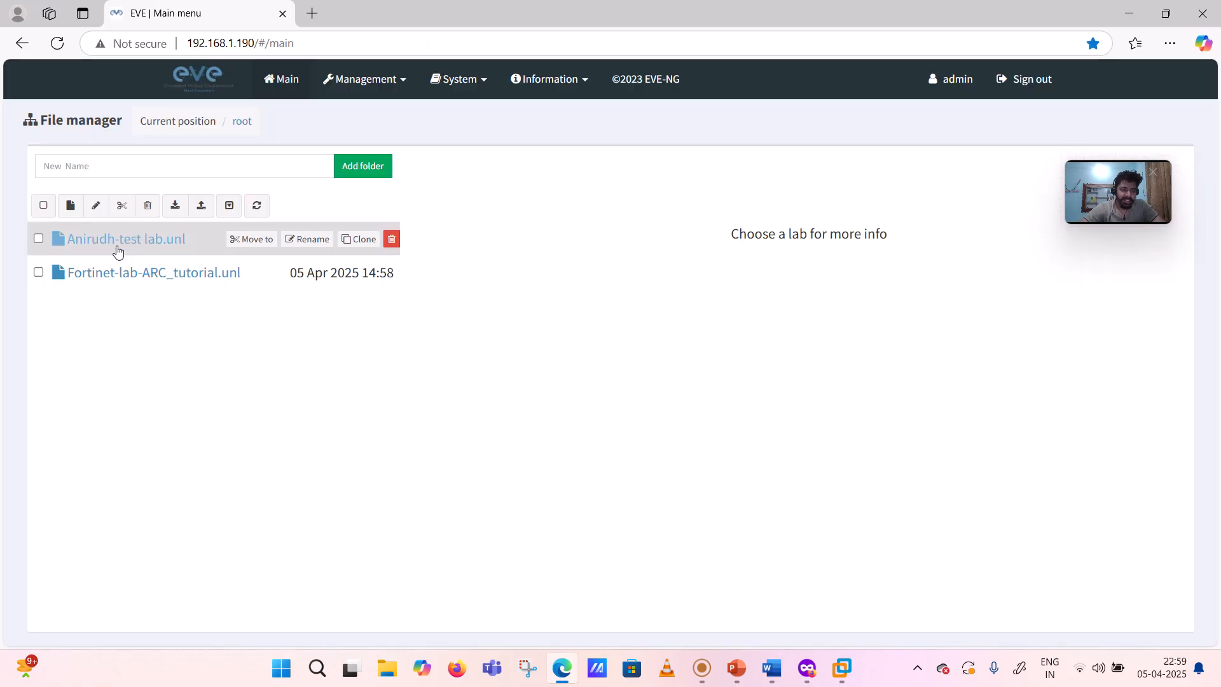
# Step: Reopen the test lab from the file manager to check its saved topology, and close it again
pyautogui.click(145, 243)
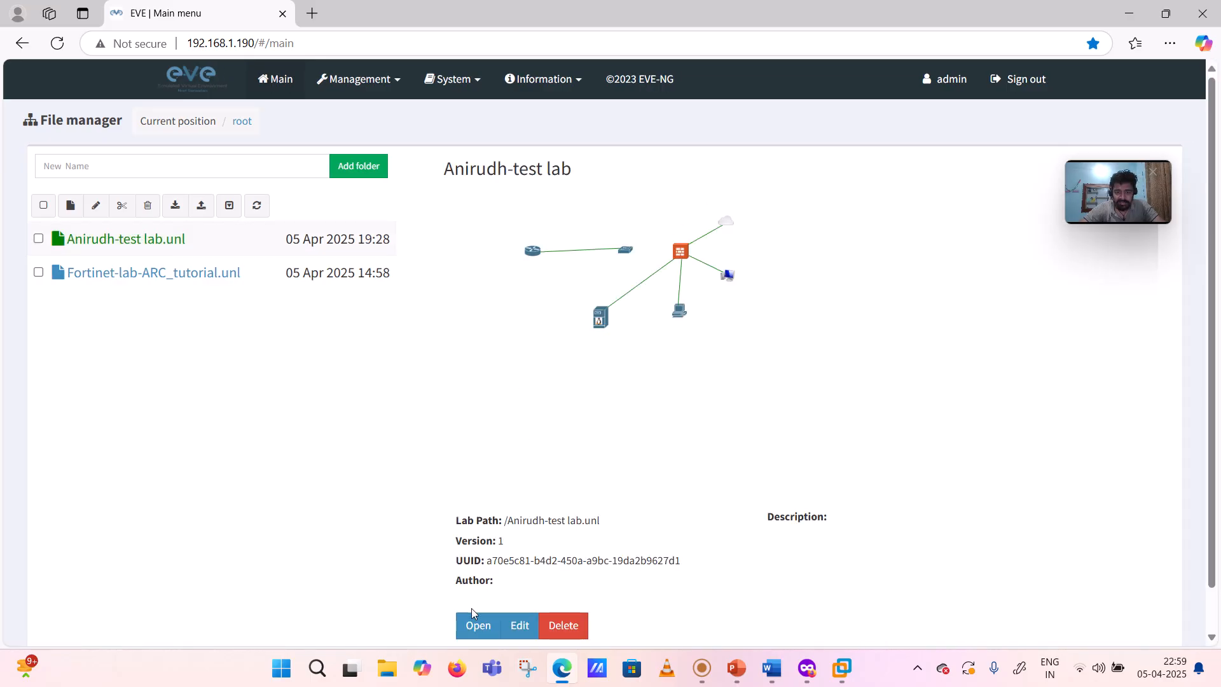
pyautogui.click(479, 627)
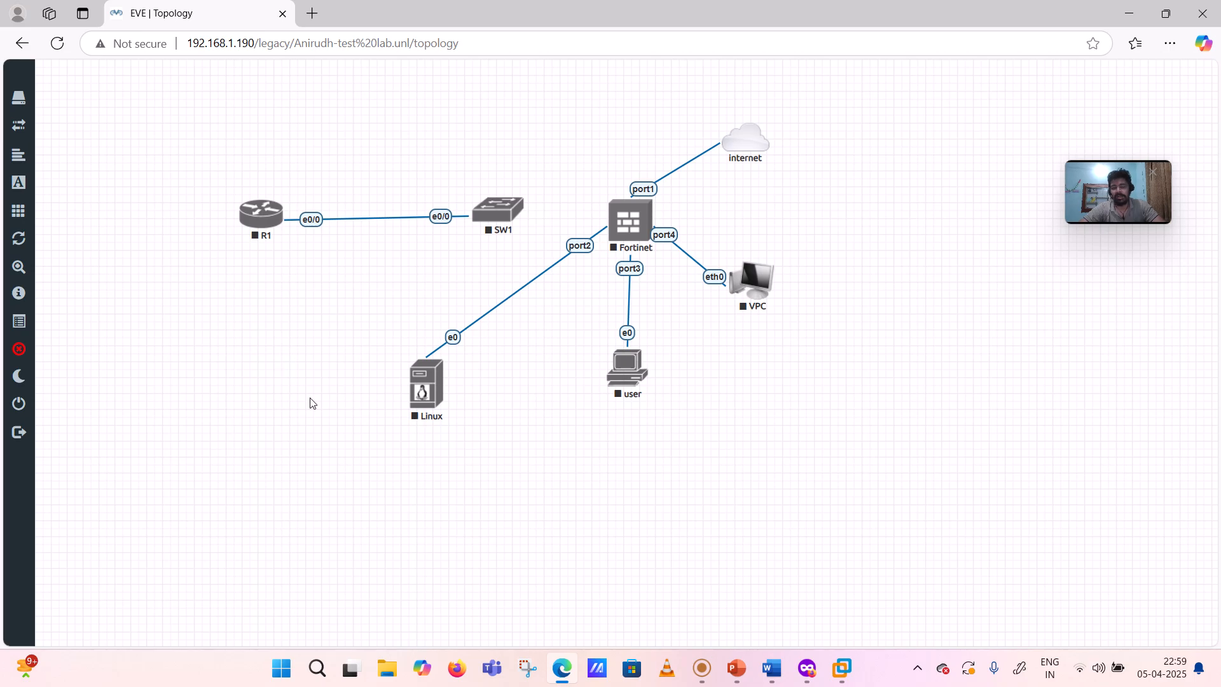
pyautogui.moveTo(52, 374)
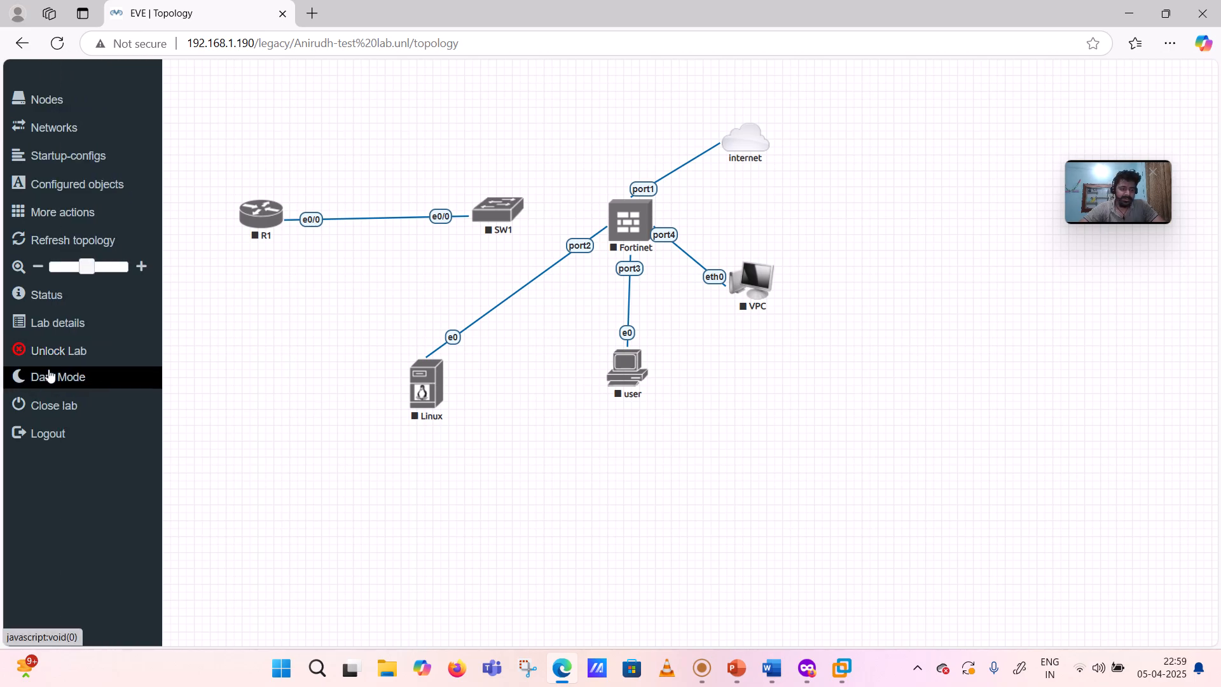
pyautogui.click(67, 405)
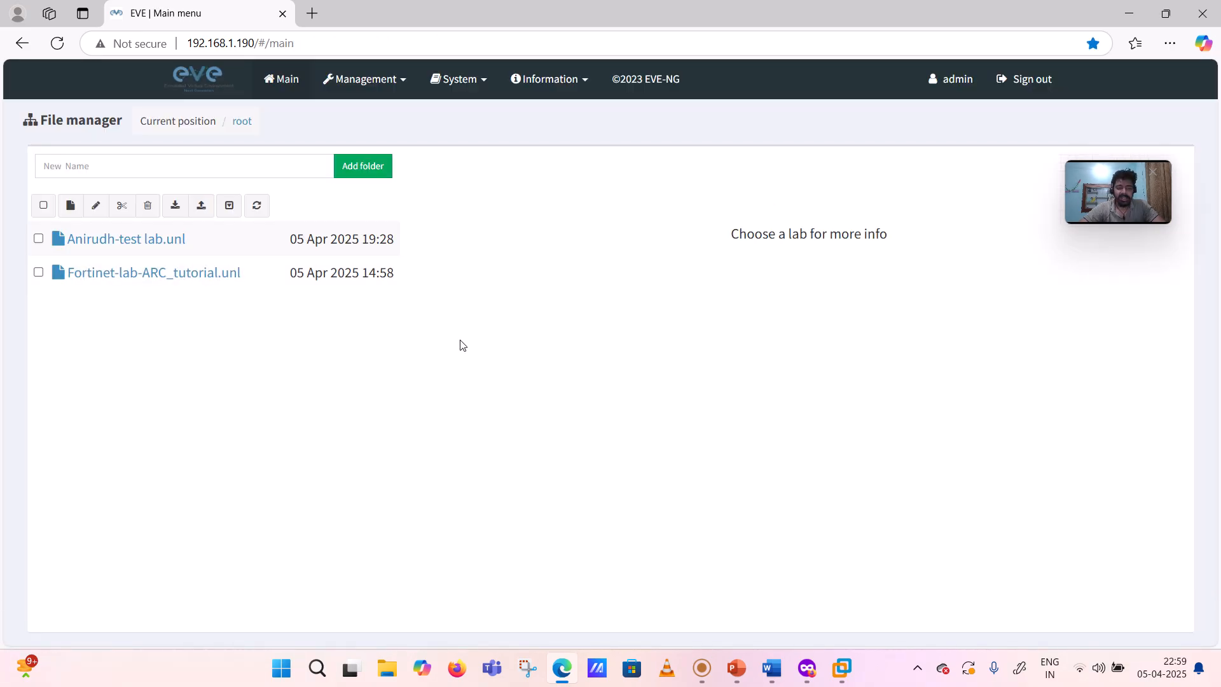
pyautogui.click(702, 668)
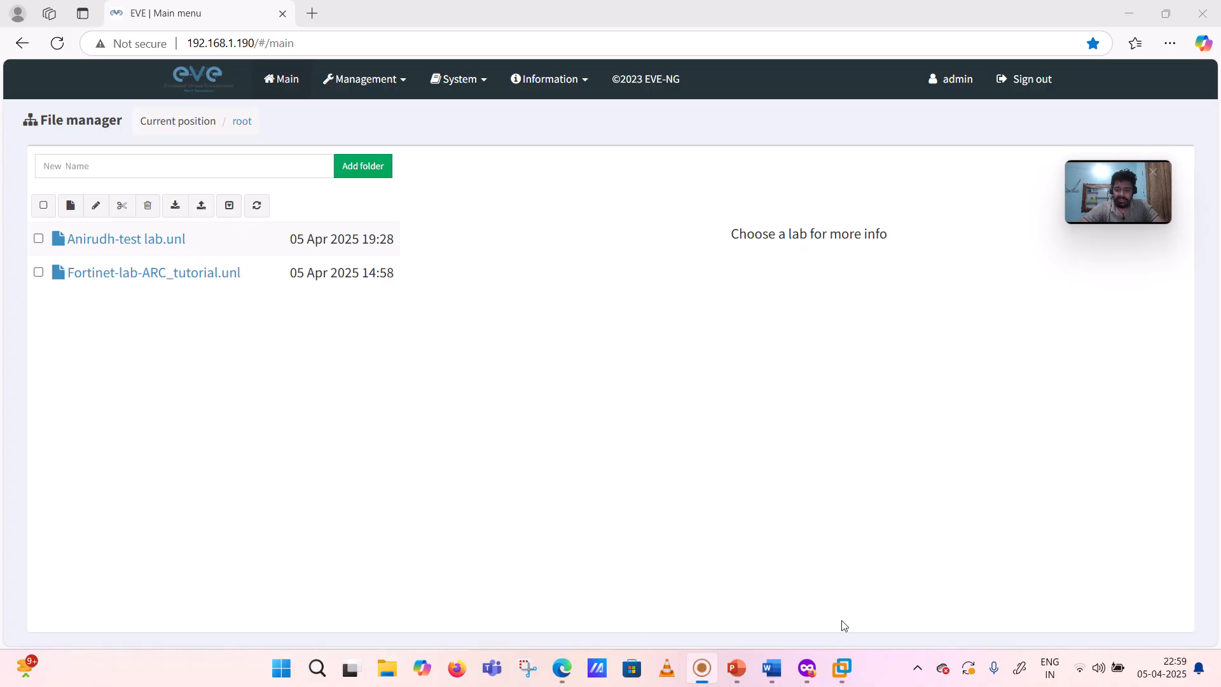
pyautogui.moveTo(818, 667)
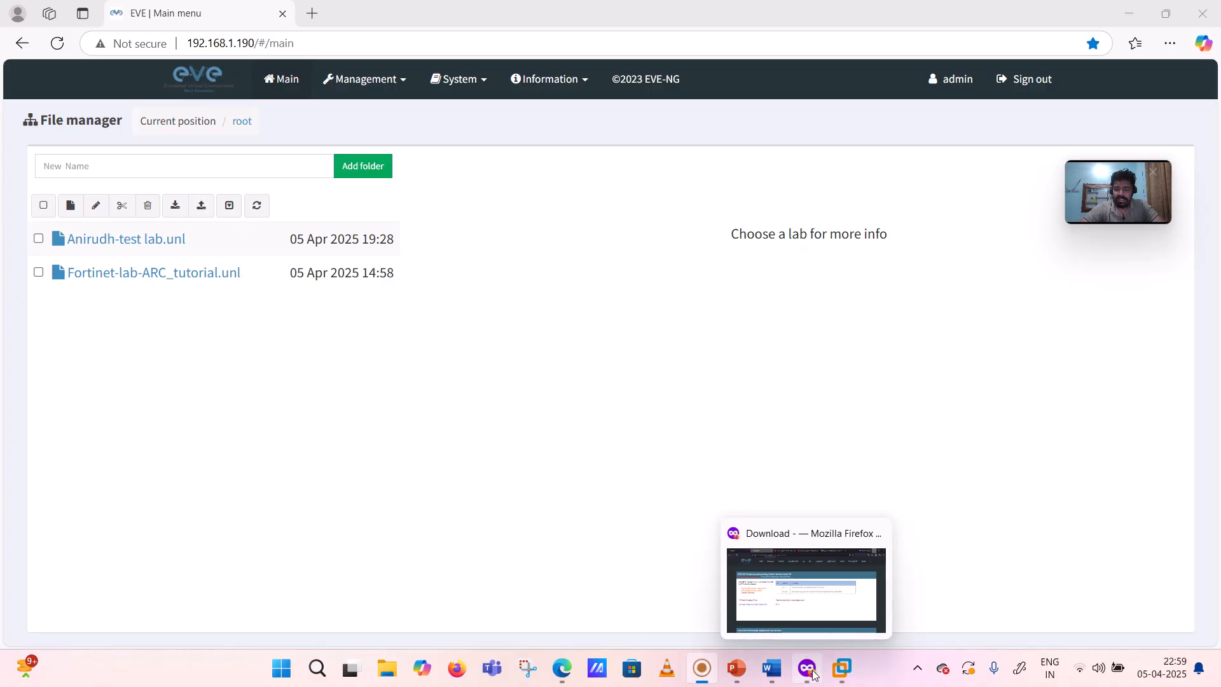